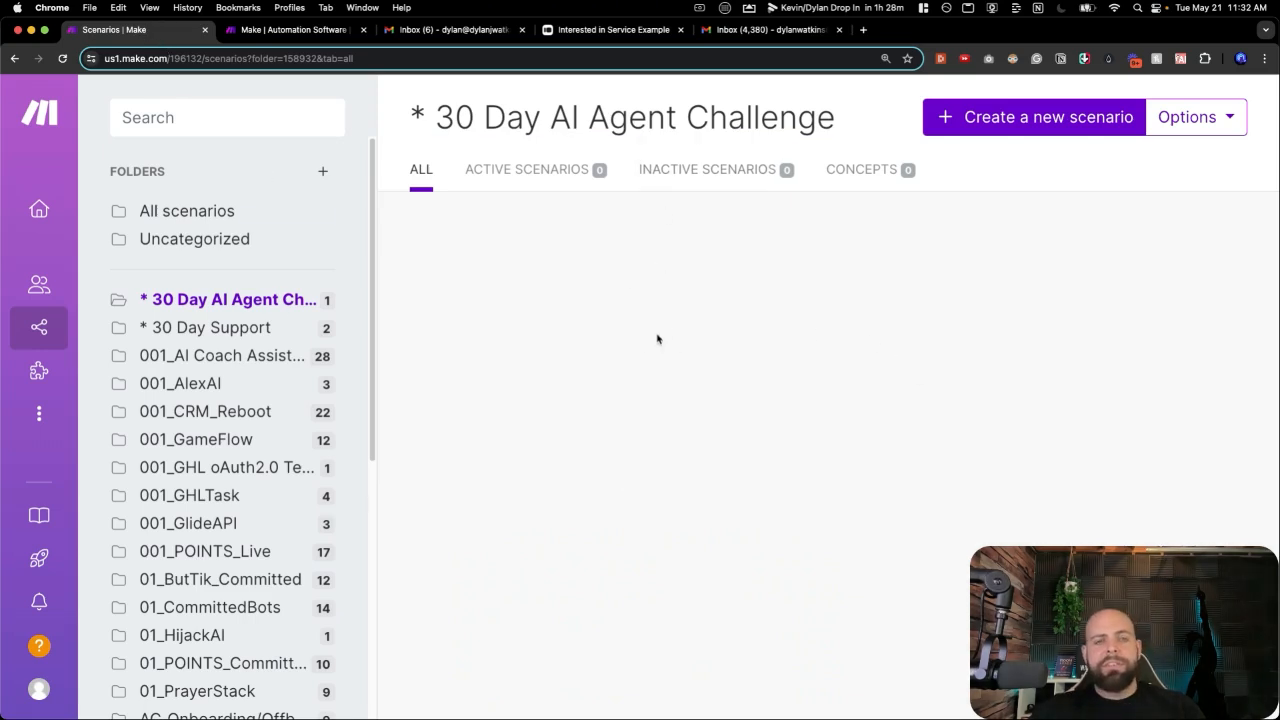
Open the Templates gallery and scroll through the Public Templates cards.
{"action": "mouse_move", "coordinate": [47, 338]}
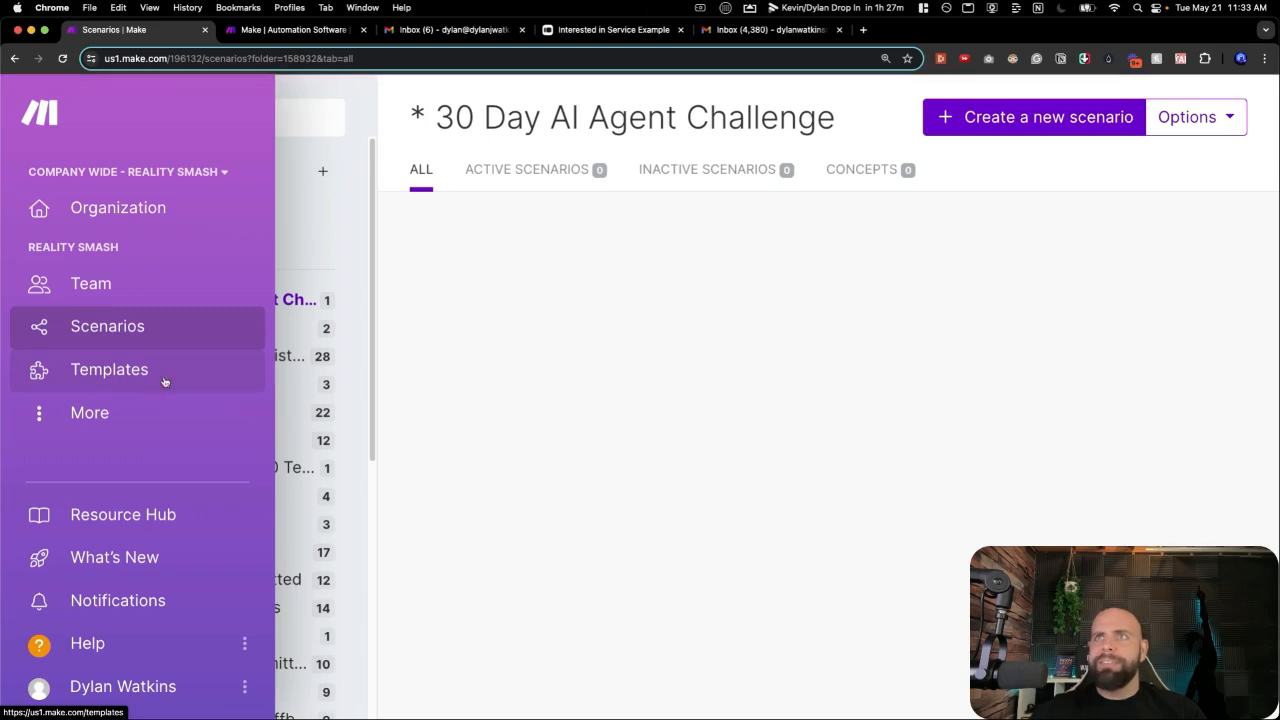
{"action": "left_click", "coordinate": [228, 371]}
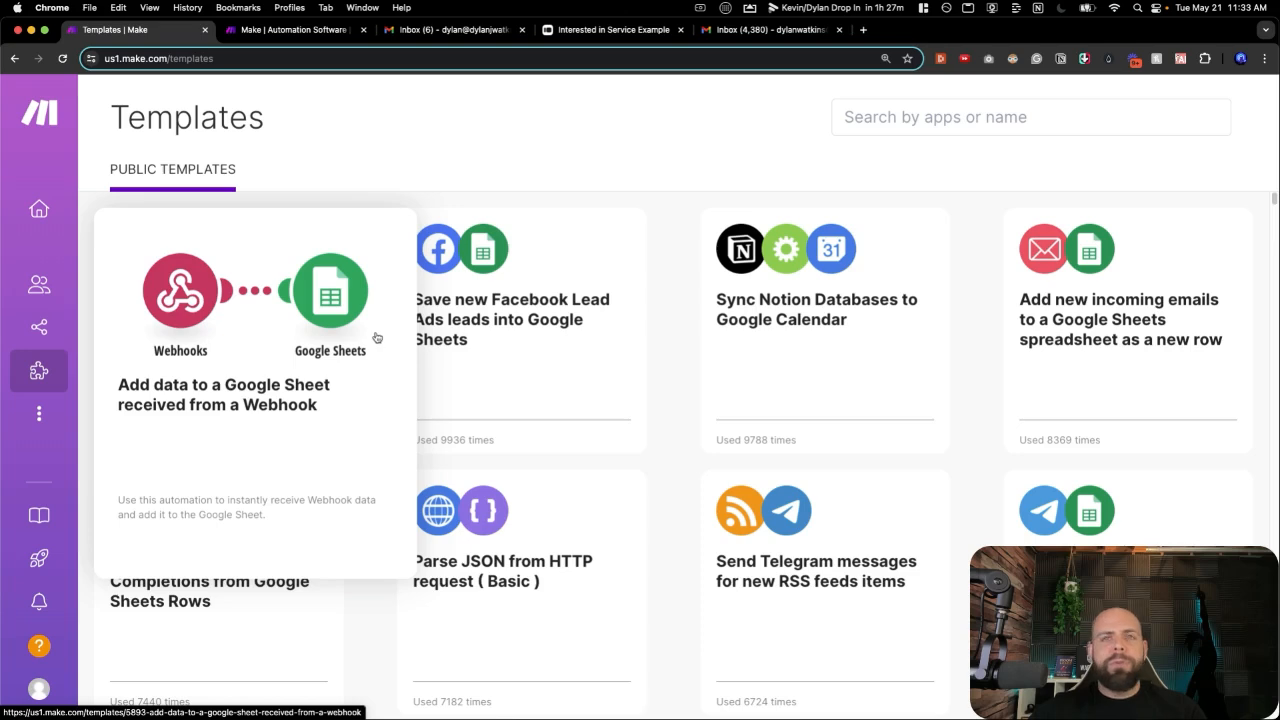
{"action": "scroll", "coordinate": [372, 340], "scroll_direction": "down", "scroll_amount": 1}
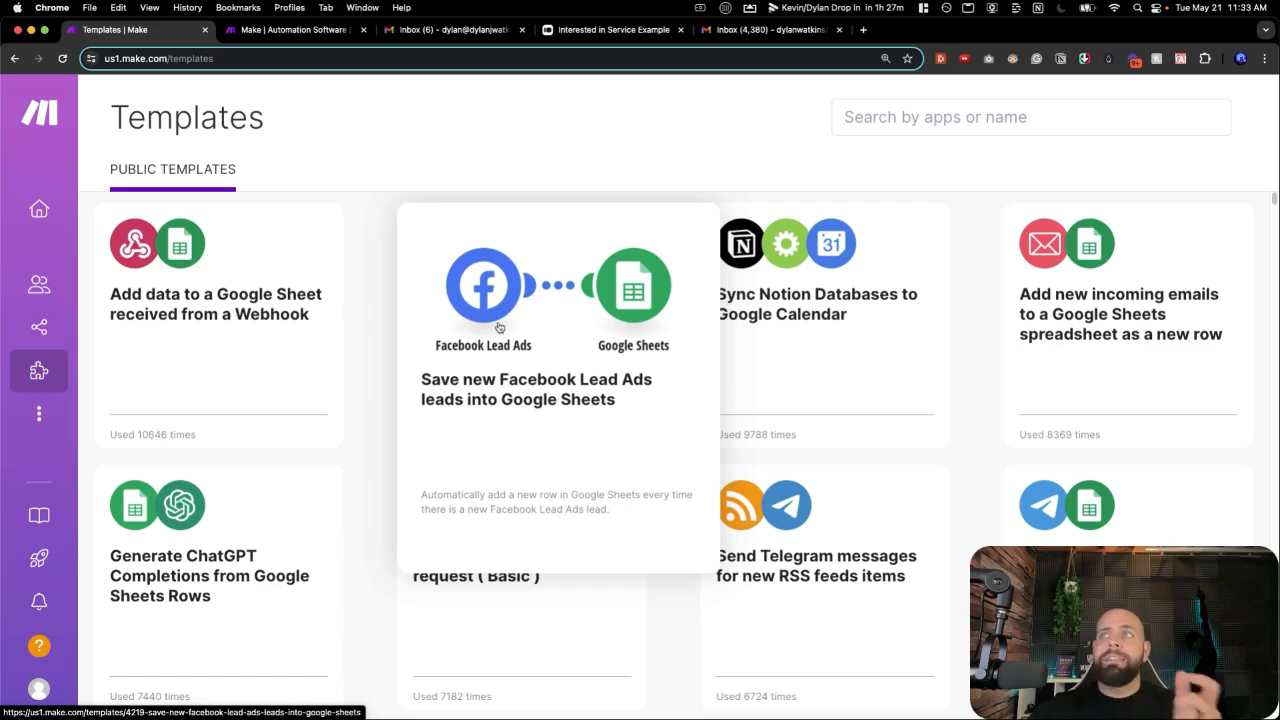
{"action": "scroll", "coordinate": [635, 343], "scroll_direction": "down", "scroll_amount": 1}
{"action": "scroll", "coordinate": [635, 343], "scroll_direction": "down", "scroll_amount": 5}
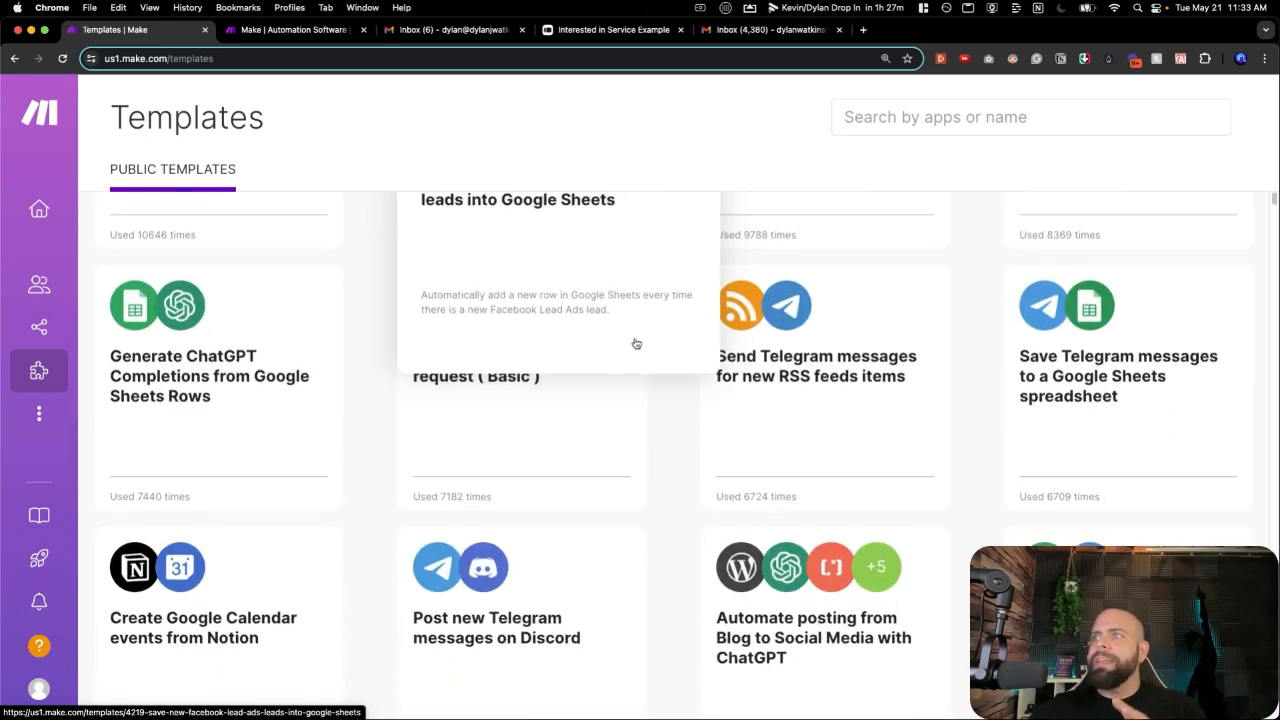
{"action": "scroll", "coordinate": [620, 355], "scroll_direction": "down", "scroll_amount": 3}
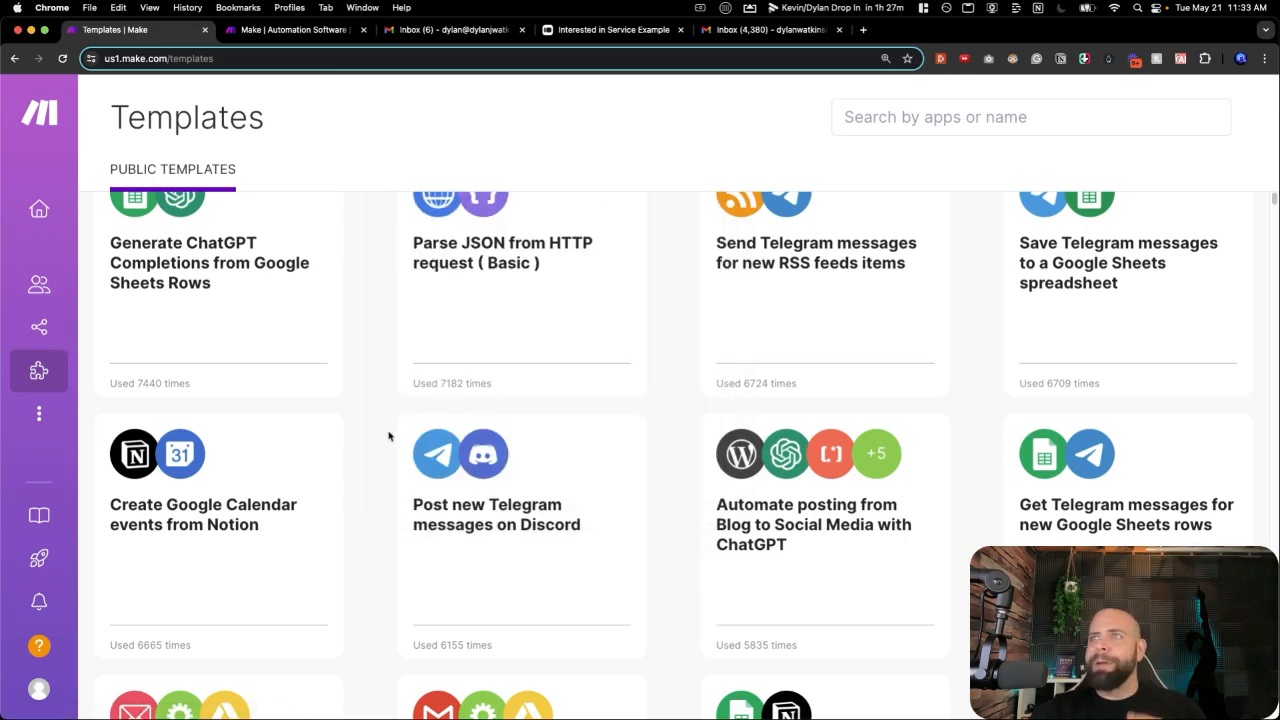
{"action": "scroll", "coordinate": [389, 436], "scroll_direction": "down", "scroll_amount": 4}
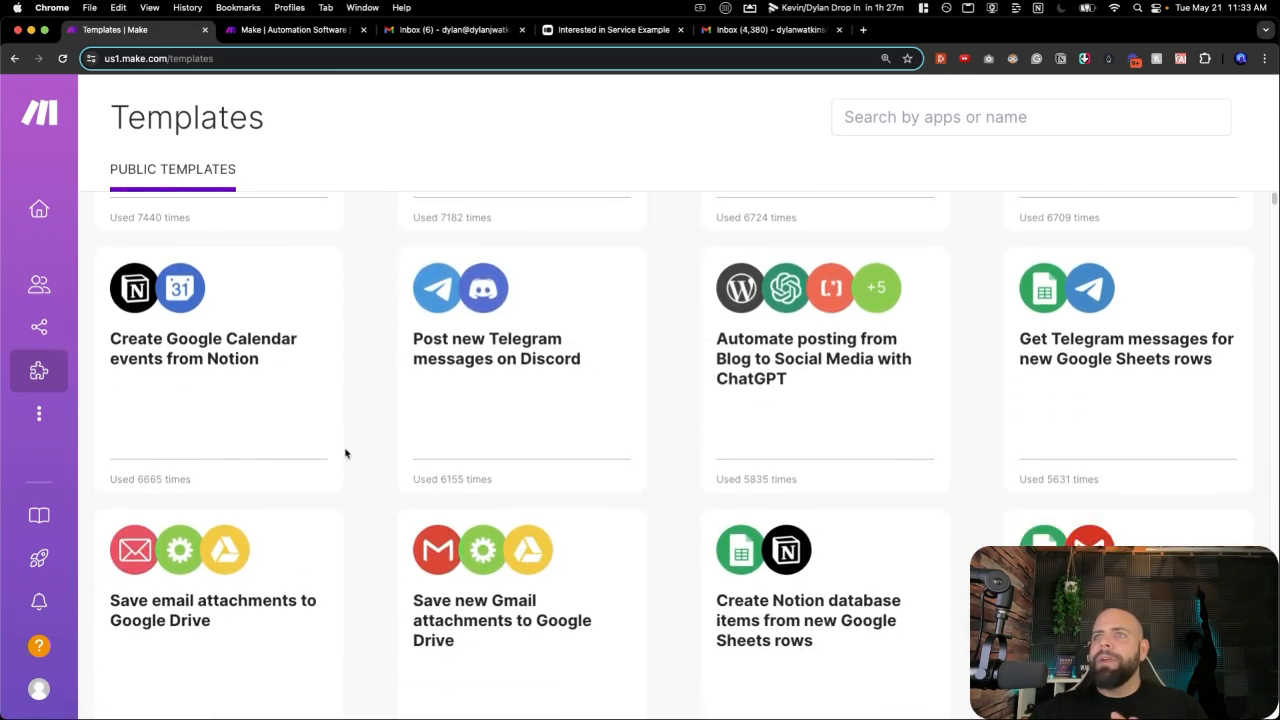
{"action": "scroll", "coordinate": [349, 451], "scroll_direction": "down", "scroll_amount": 4}
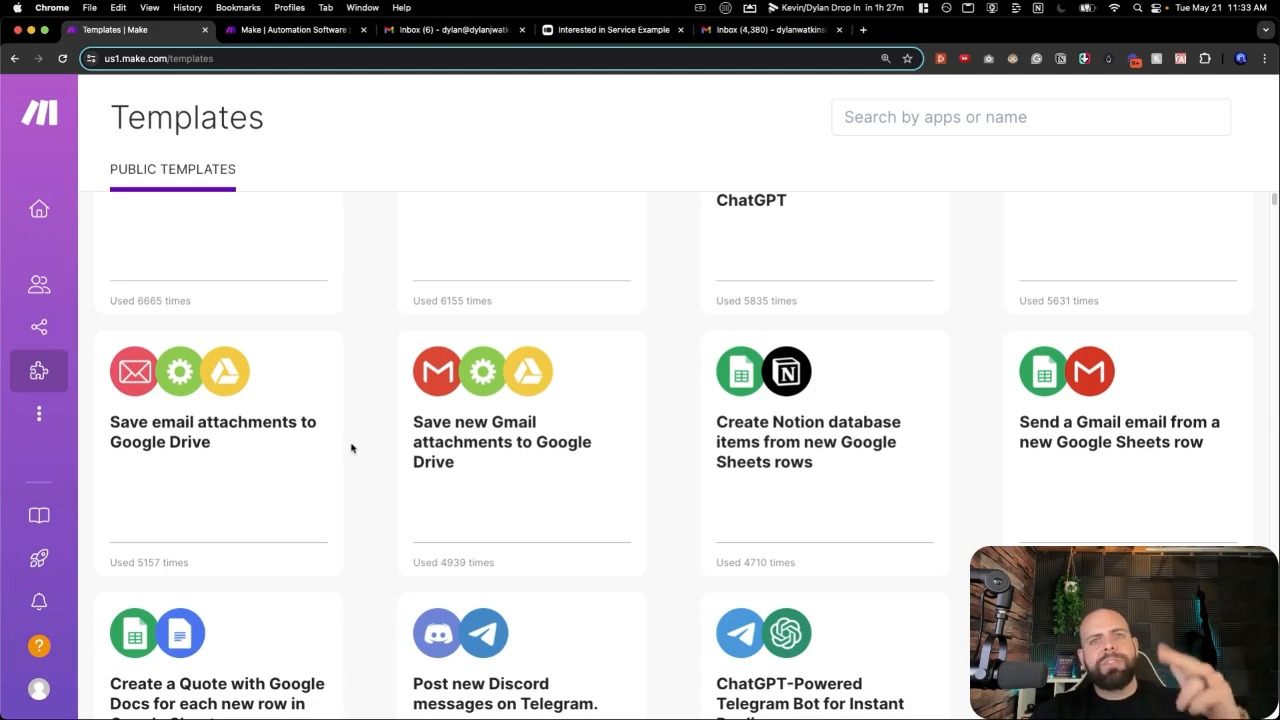
{"action": "scroll", "coordinate": [351, 448], "scroll_direction": "down", "scroll_amount": 3}
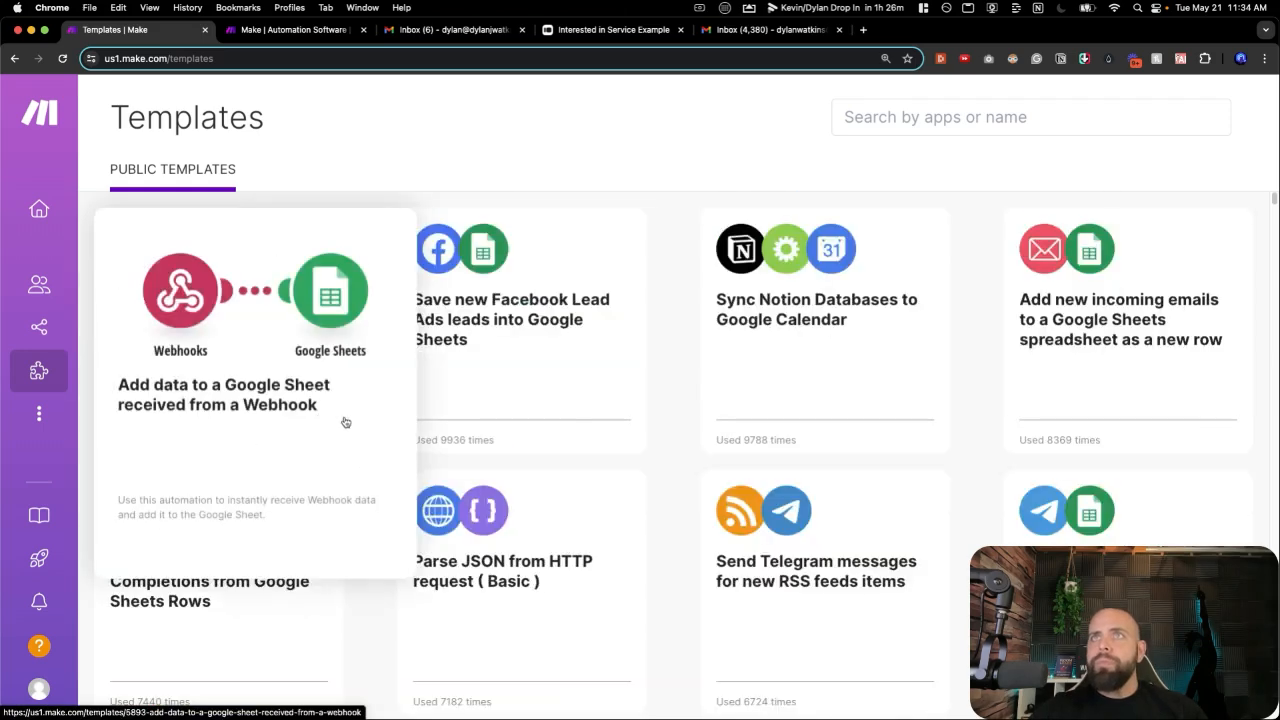
Create a scenario folder named 'Something Something', then open the * 30 Day AI Agent Challenge folder.
{"action": "mouse_move", "coordinate": [50, 300]}
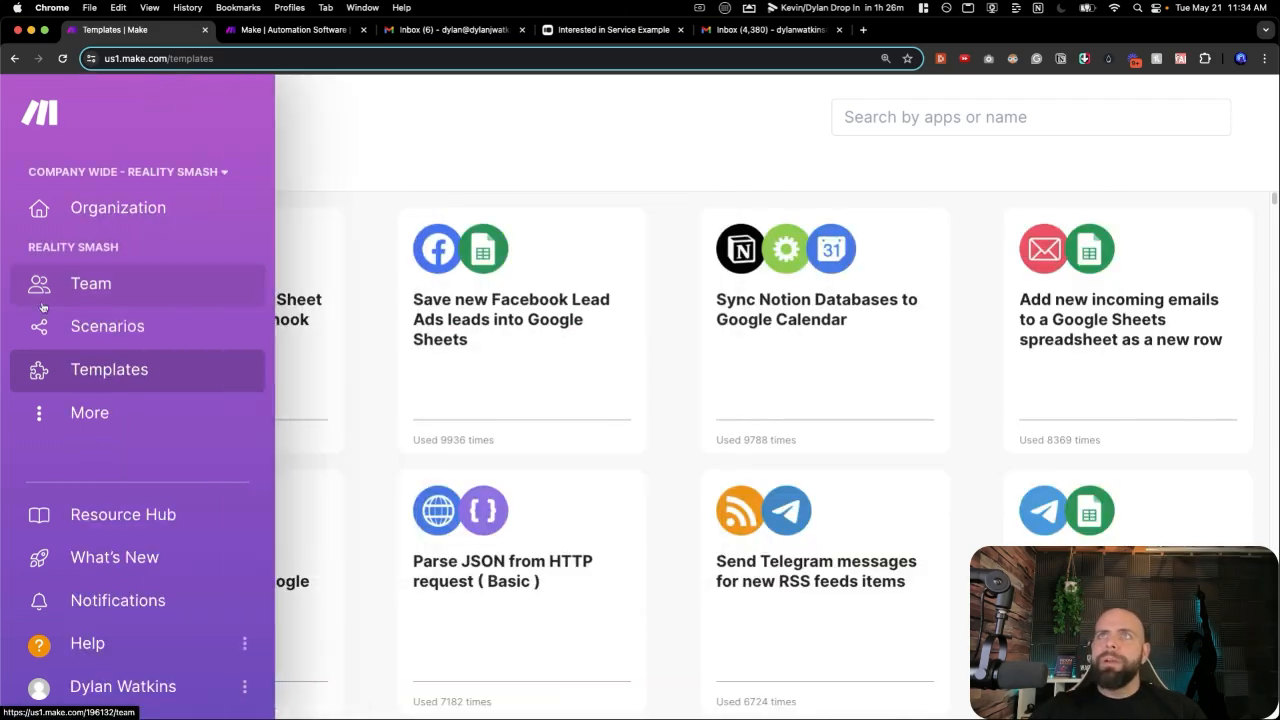
{"action": "left_click", "coordinate": [73, 329]}
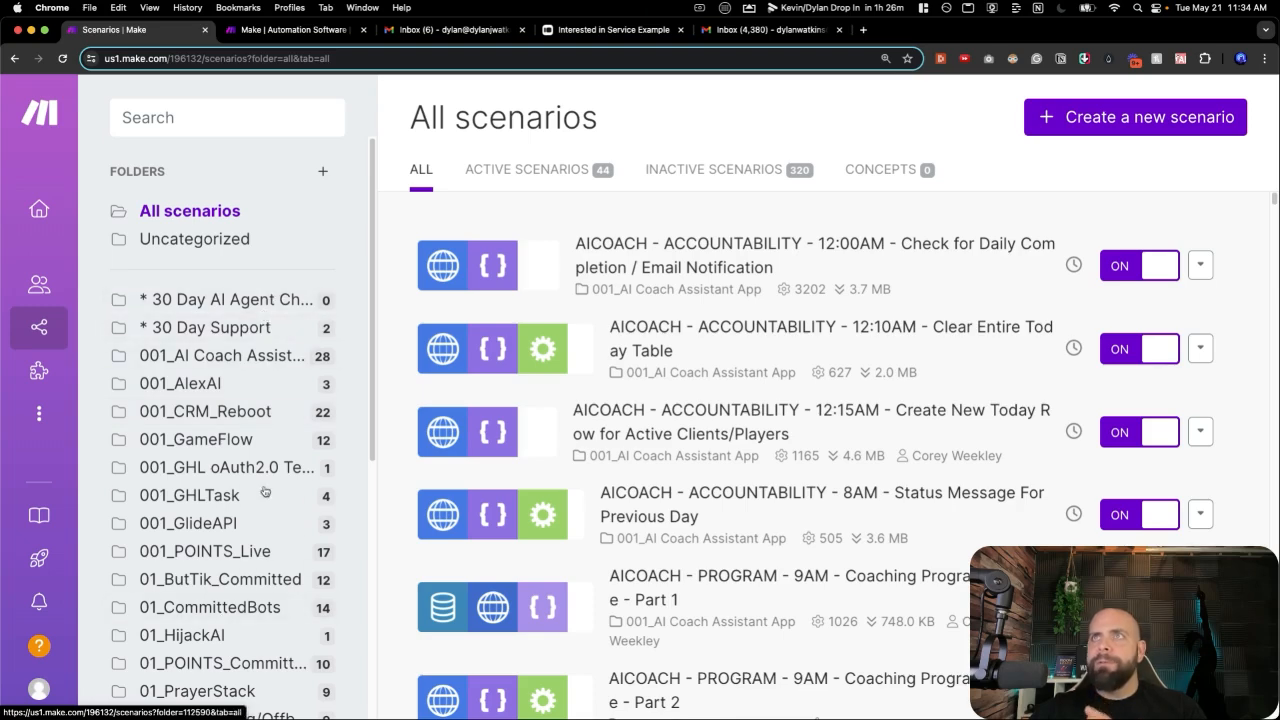
{"action": "left_click", "coordinate": [323, 173]}
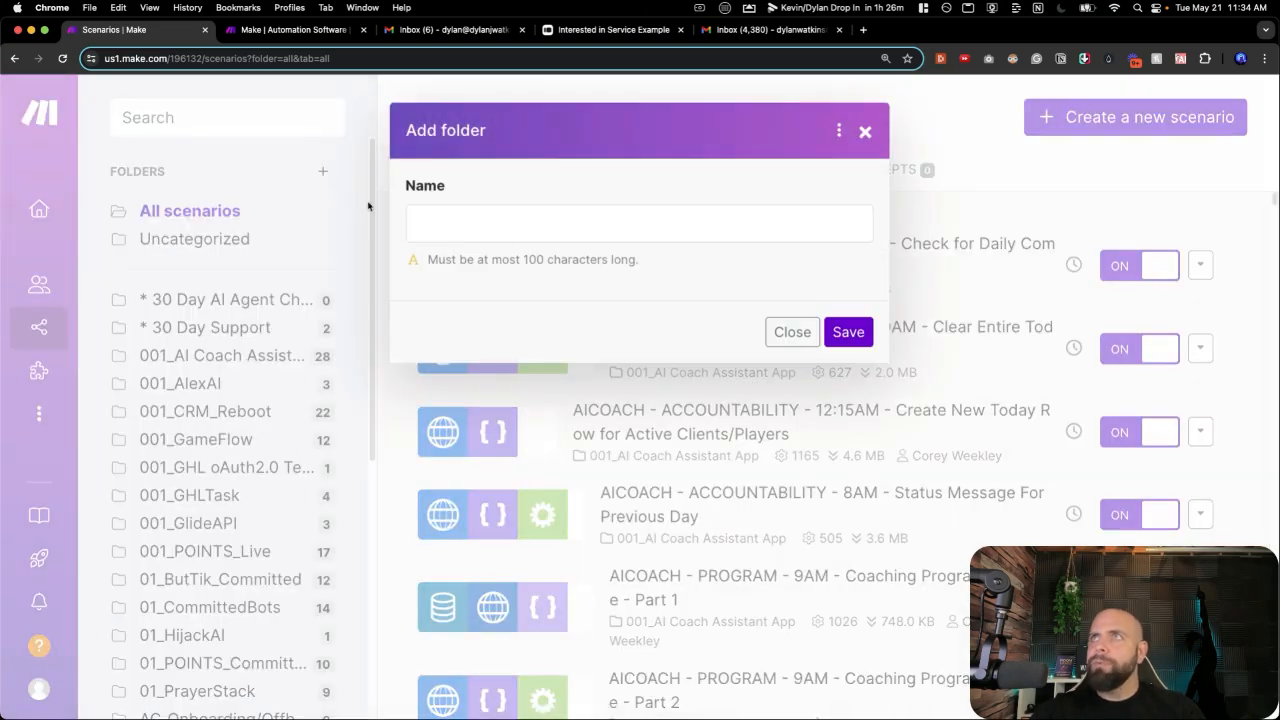
{"action": "left_click", "coordinate": [507, 236]}
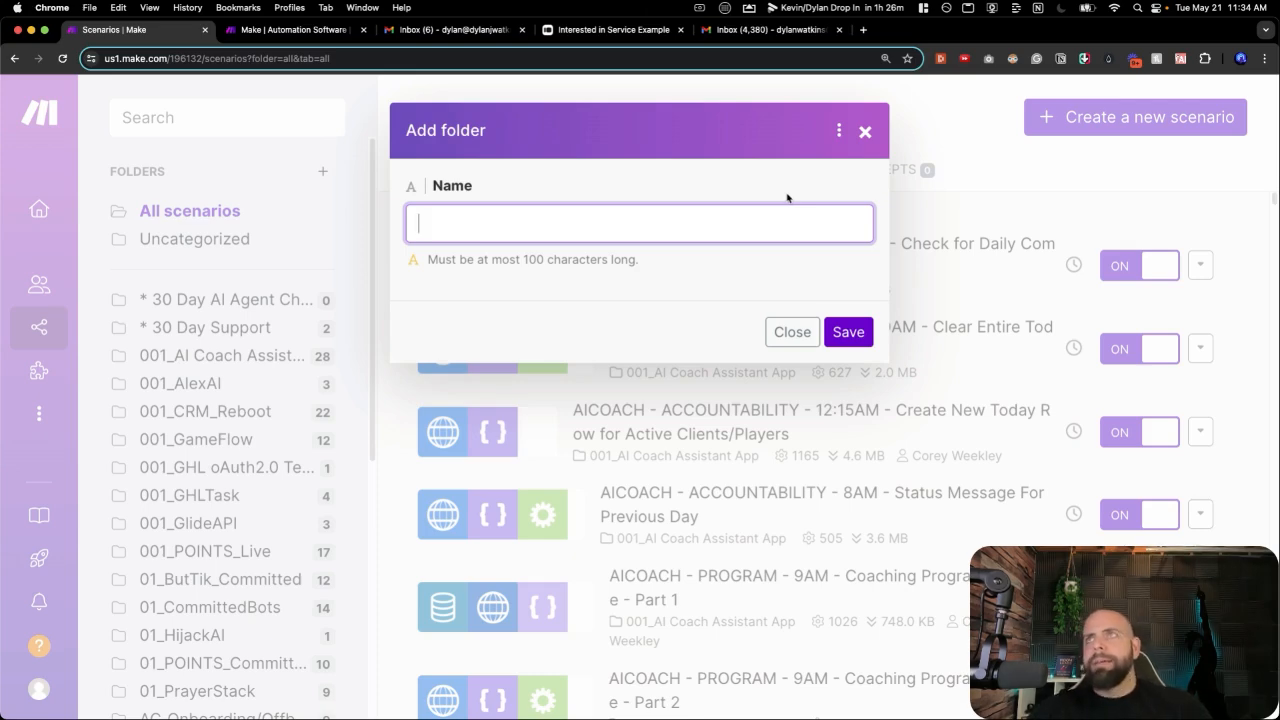
{"action": "type", "text": "Something Something"}
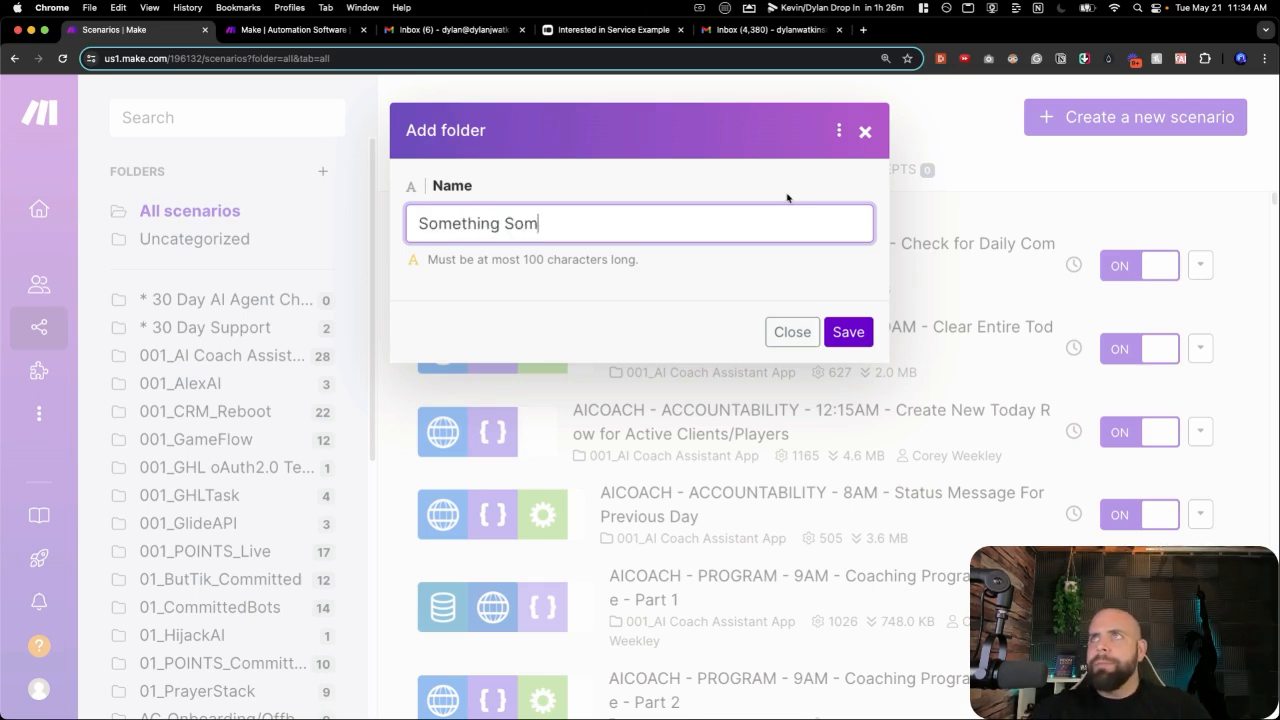
{"action": "left_click", "coordinate": [848, 332]}
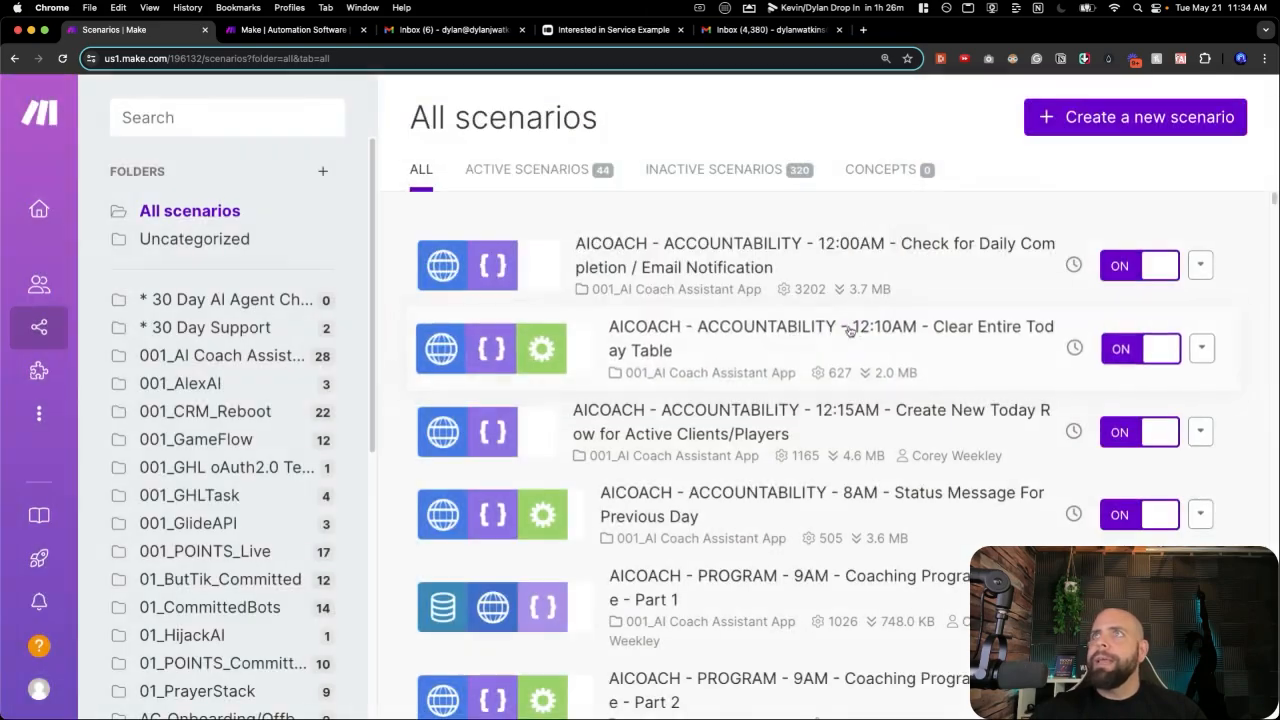
{"action": "left_click", "coordinate": [225, 305]}
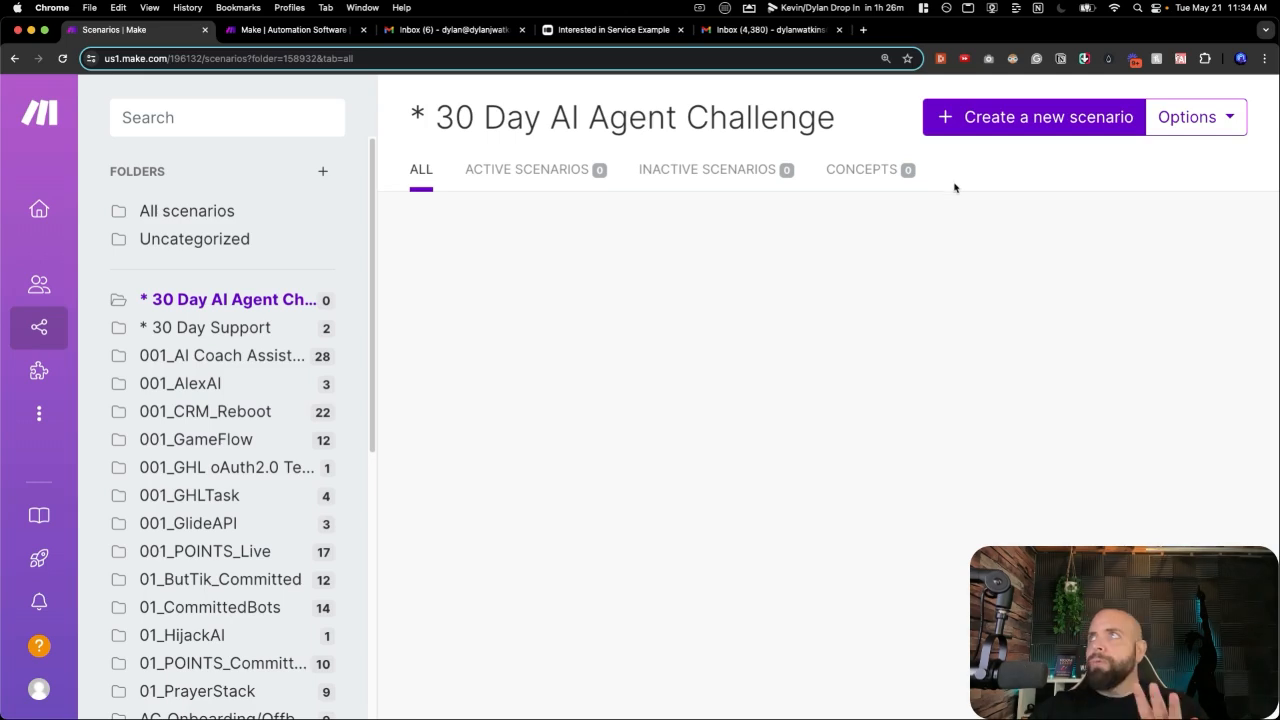
{"action": "left_click", "coordinate": [989, 121]}
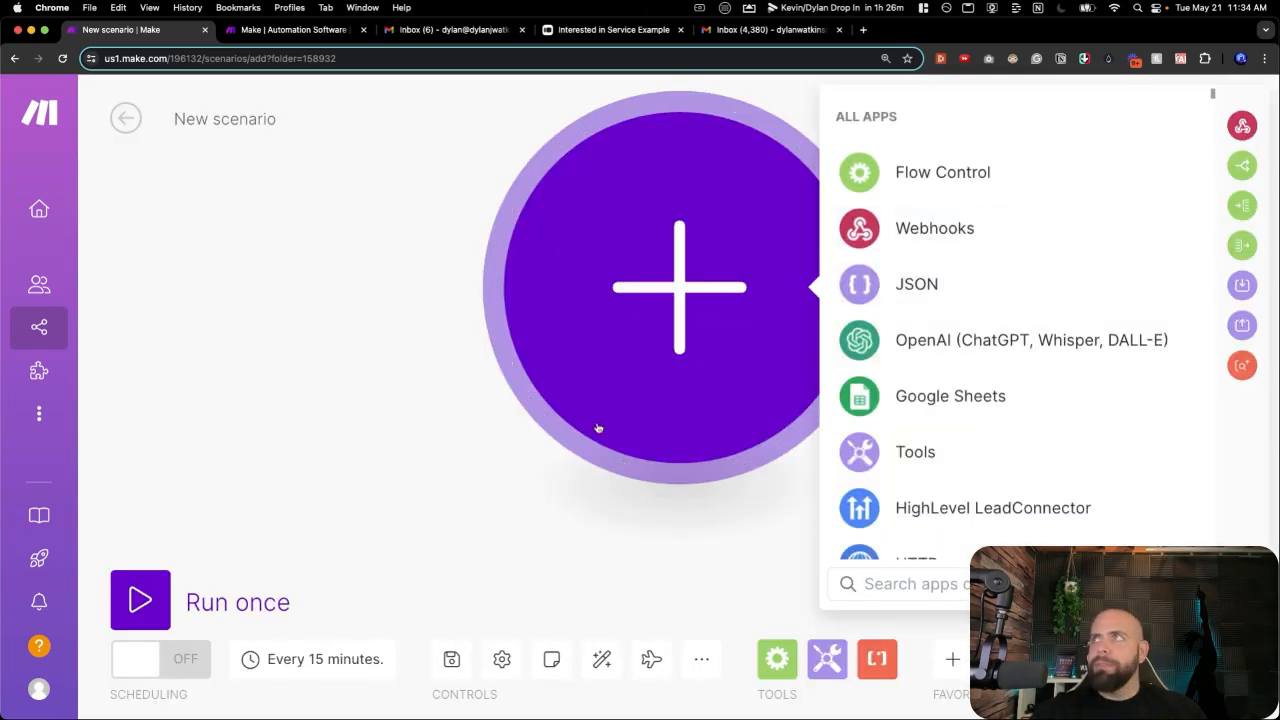
{"action": "scroll", "coordinate": [958, 219], "scroll_direction": "down", "scroll_amount": 1}
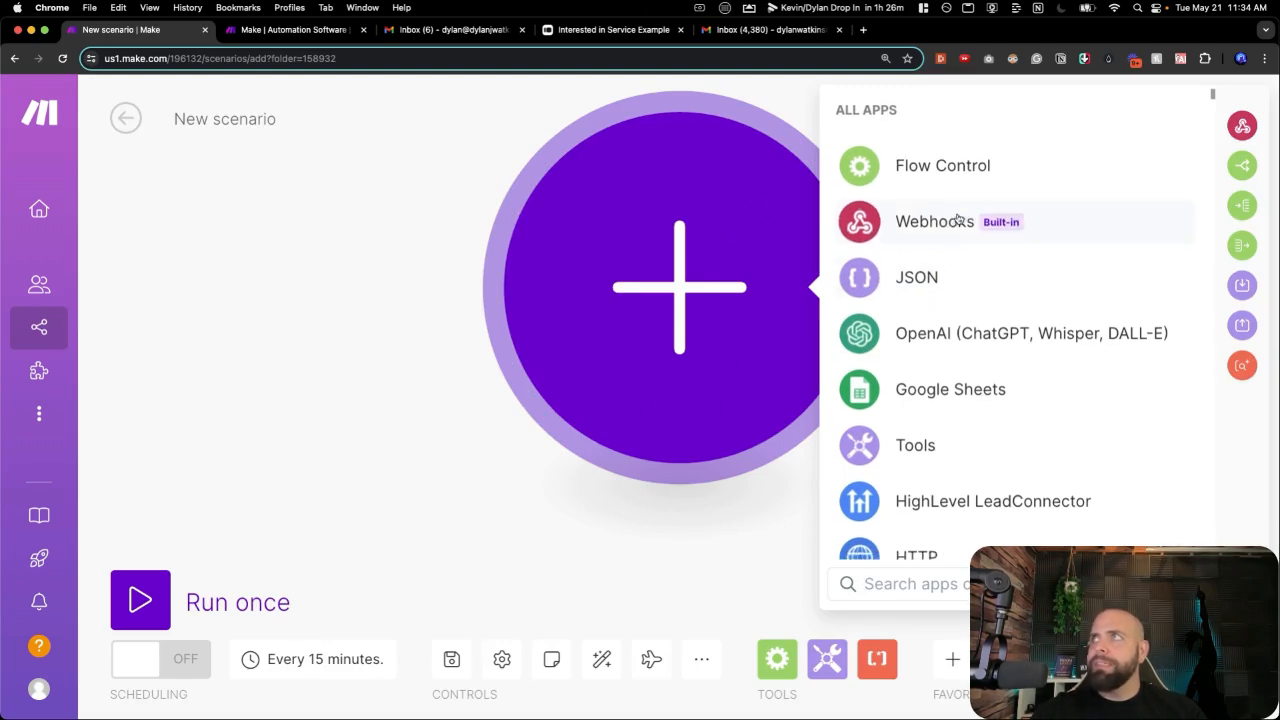
{"action": "scroll", "coordinate": [958, 219], "scroll_direction": "down", "scroll_amount": 4}
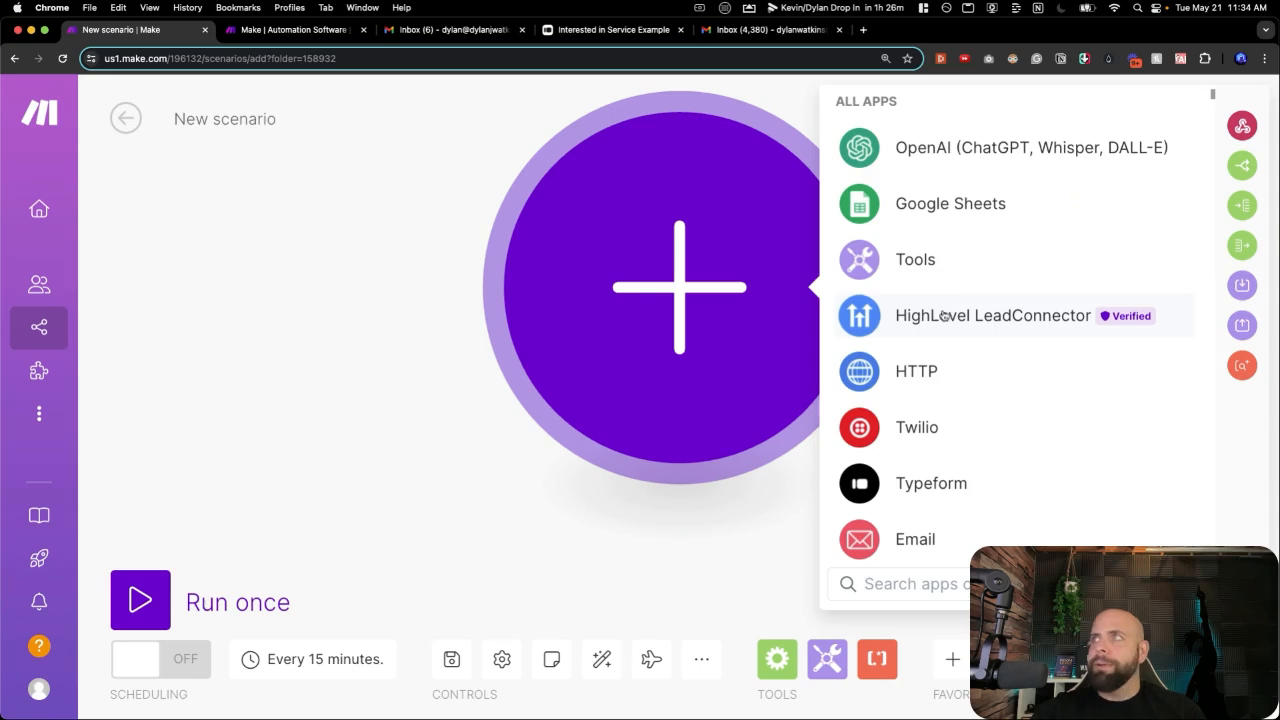
{"action": "scroll", "coordinate": [944, 316], "scroll_direction": "down", "scroll_amount": 3}
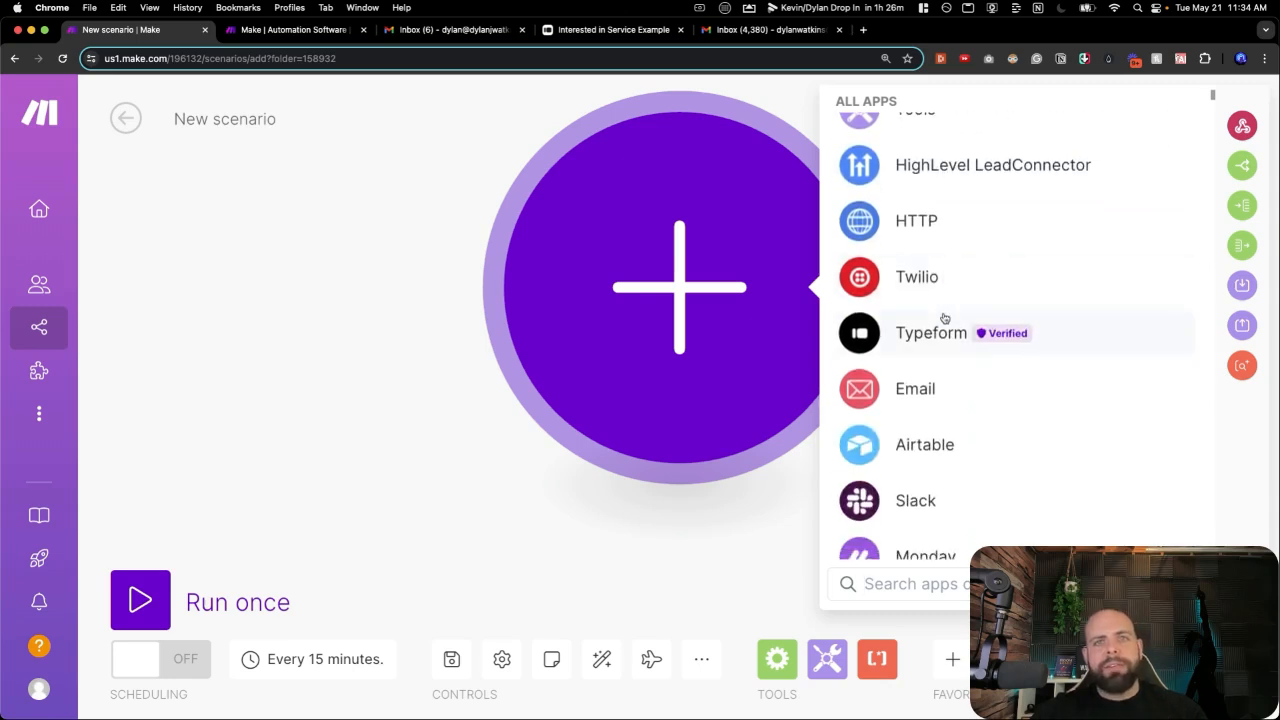
{"action": "scroll", "coordinate": [944, 318], "scroll_direction": "down", "scroll_amount": 2}
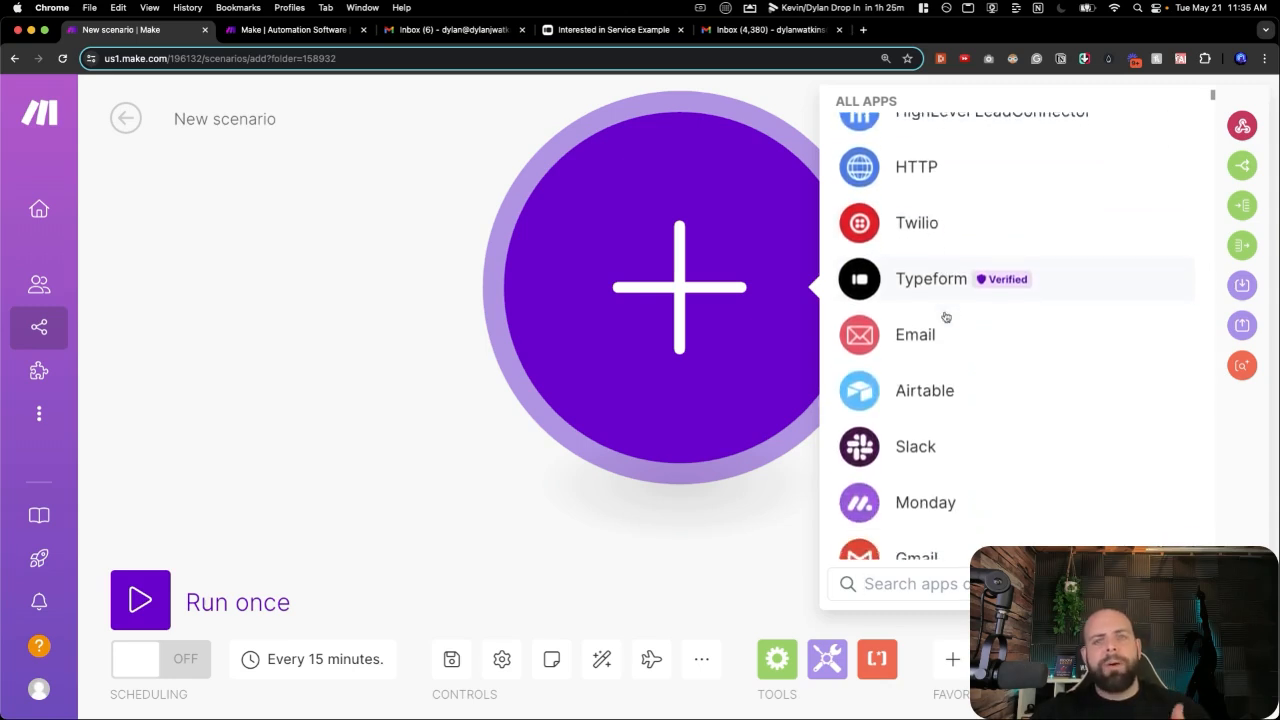
{"action": "scroll", "coordinate": [946, 317], "scroll_direction": "down", "scroll_amount": 1}
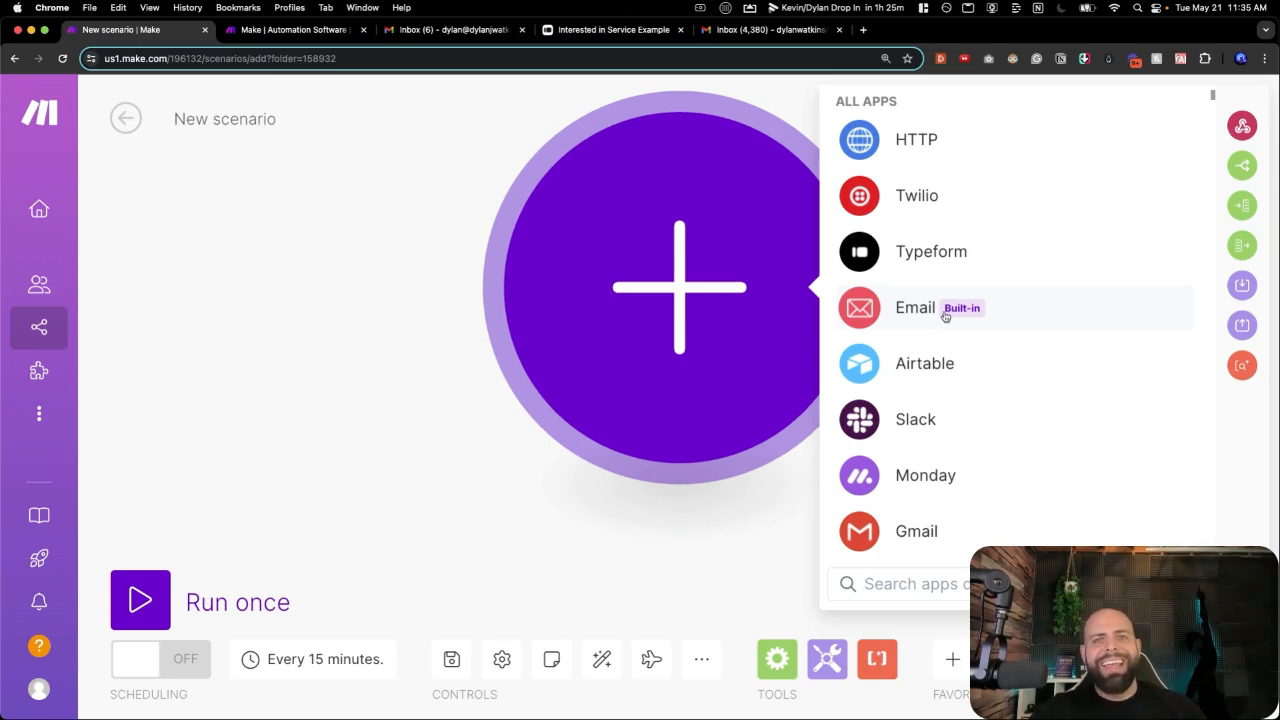
{"action": "scroll", "coordinate": [950, 320], "scroll_direction": "down", "scroll_amount": 1}
{"action": "scroll", "coordinate": [953, 327], "scroll_direction": "down", "scroll_amount": 1}
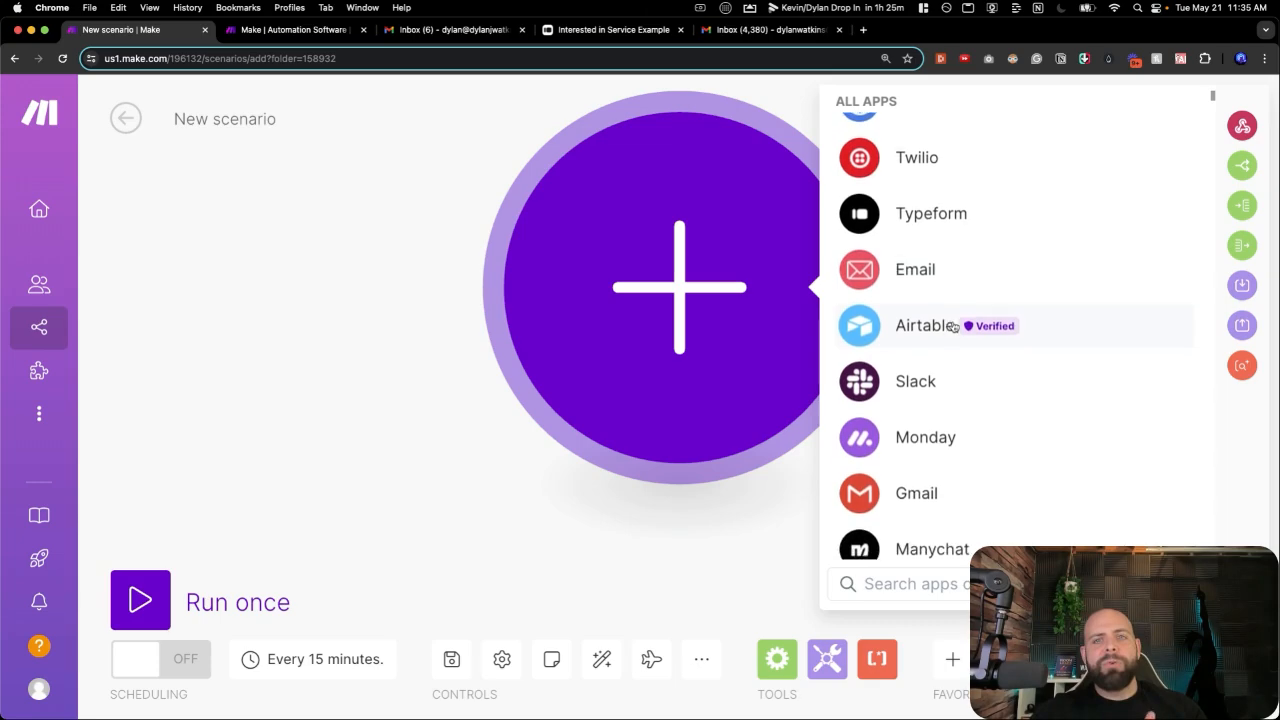
{"action": "left_click", "coordinate": [940, 376]}
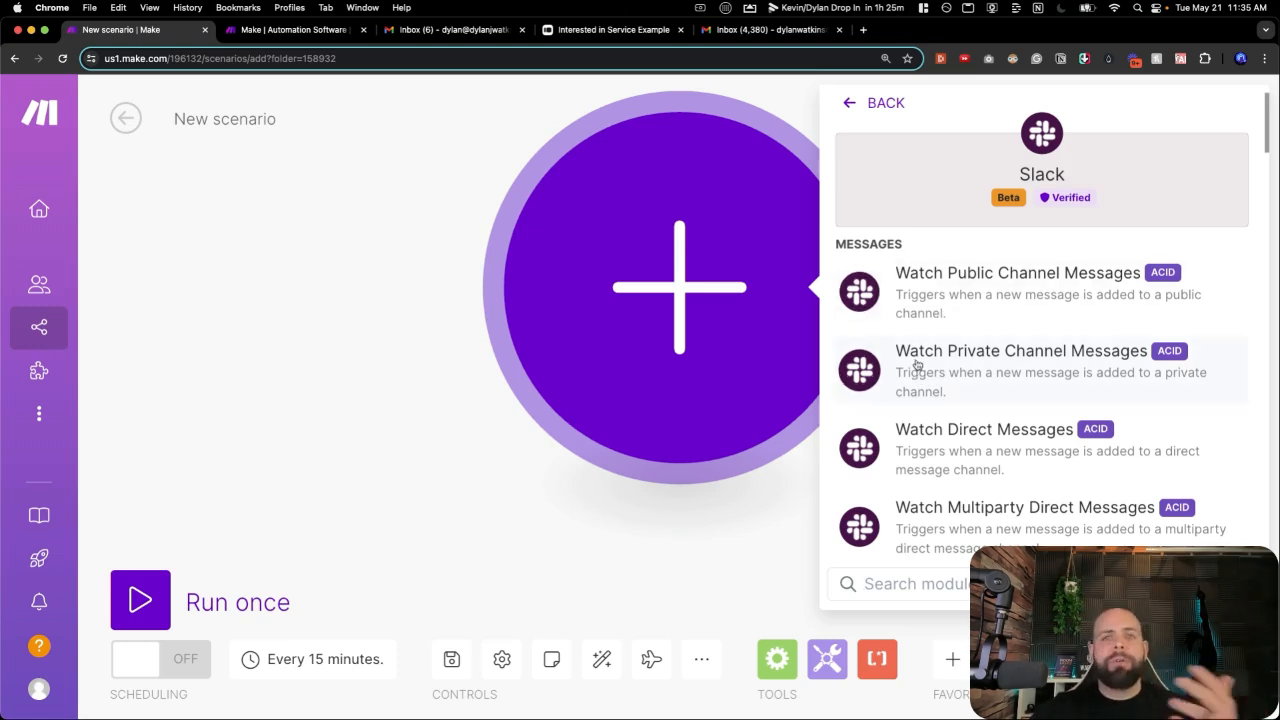
{"action": "left_click", "coordinate": [921, 295]}
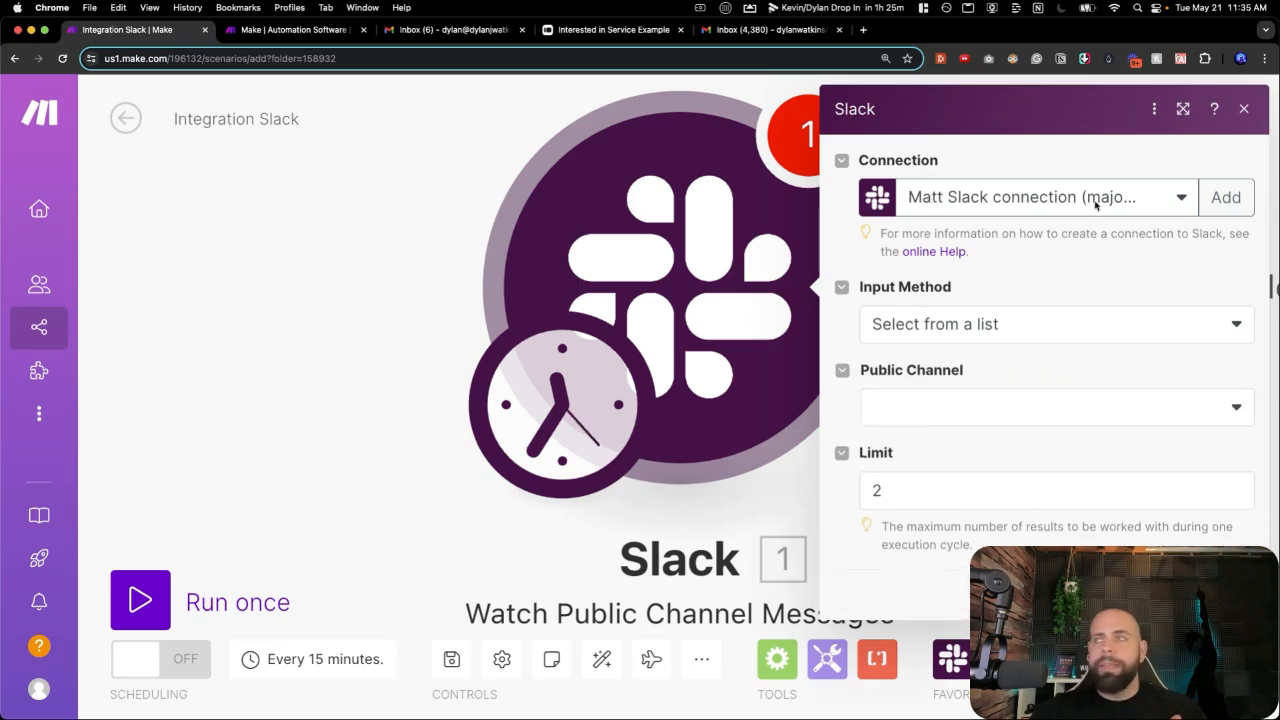
Close the Slack settings and delete the Slack module from the canvas.
{"action": "key", "text": "Escape"}
{"action": "right_click", "coordinate": [729, 318]}
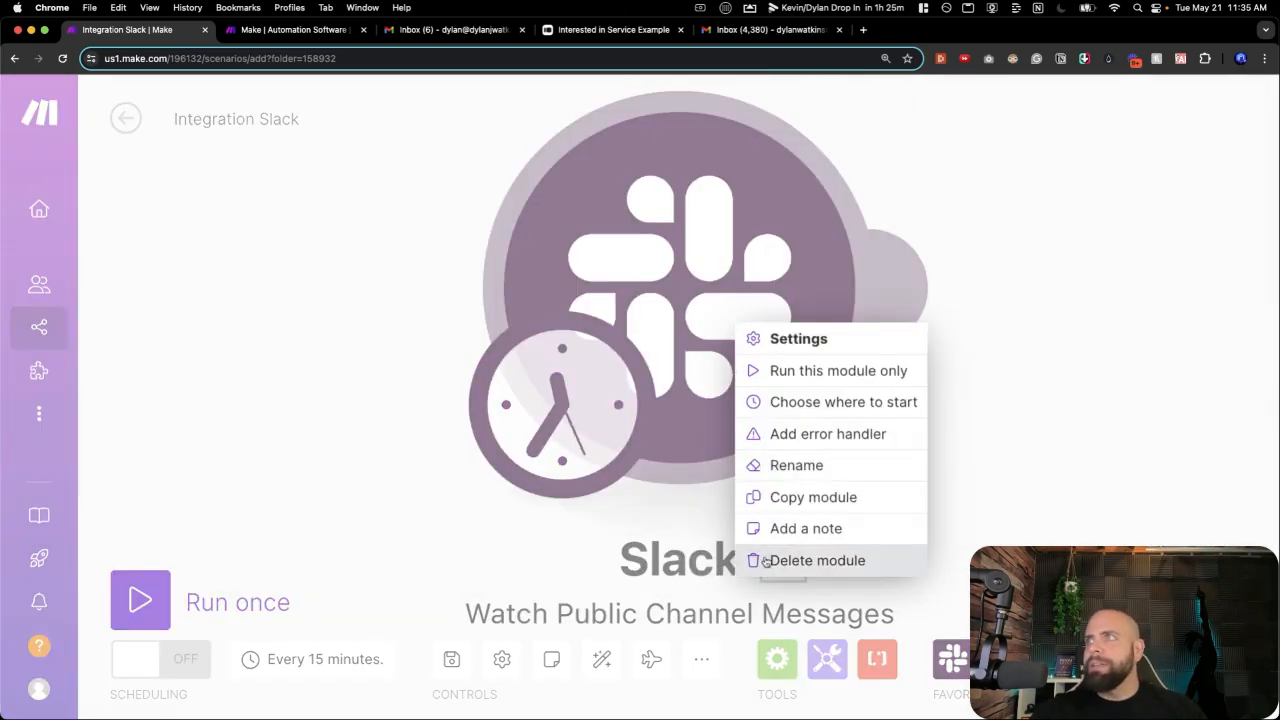
{"action": "left_click", "coordinate": [766, 562]}
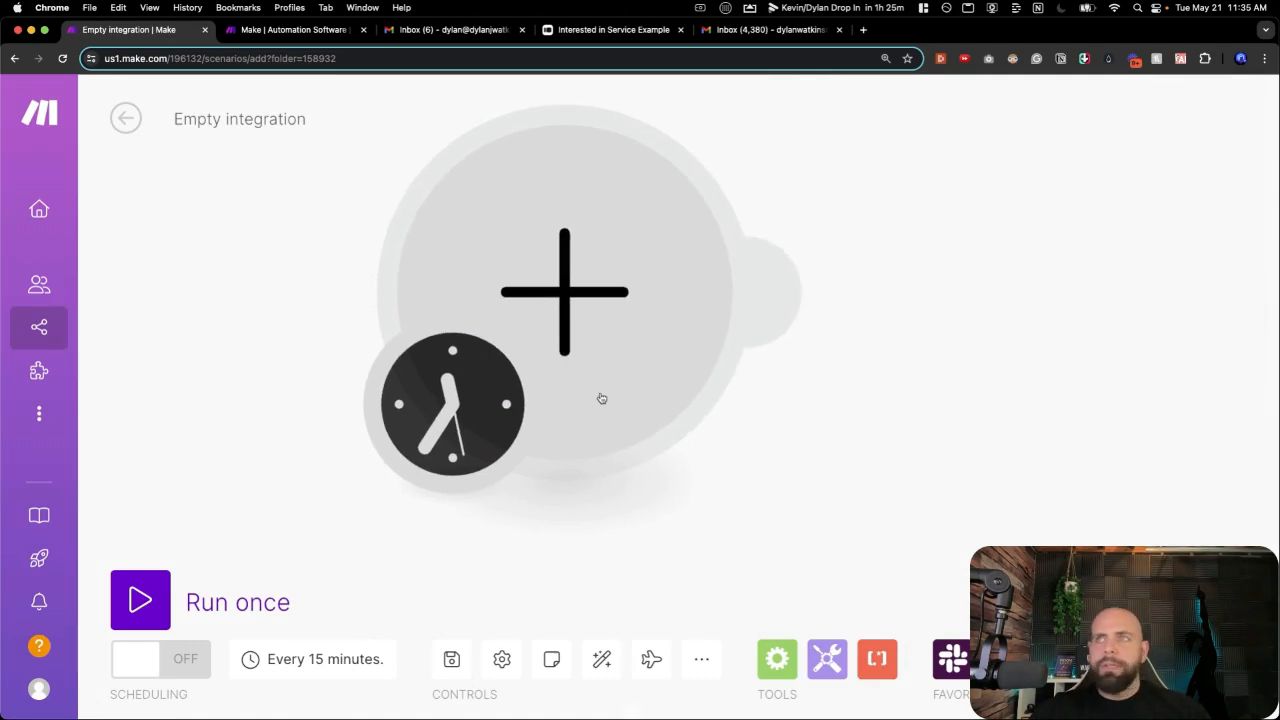
Retitle the scenario 'Day 01 - Lead Responder Email'.
{"action": "scroll", "coordinate": [601, 398], "scroll_direction": "down", "scroll_amount": 3}
{"action": "scroll", "coordinate": [601, 398], "scroll_direction": "down", "scroll_amount": 2}
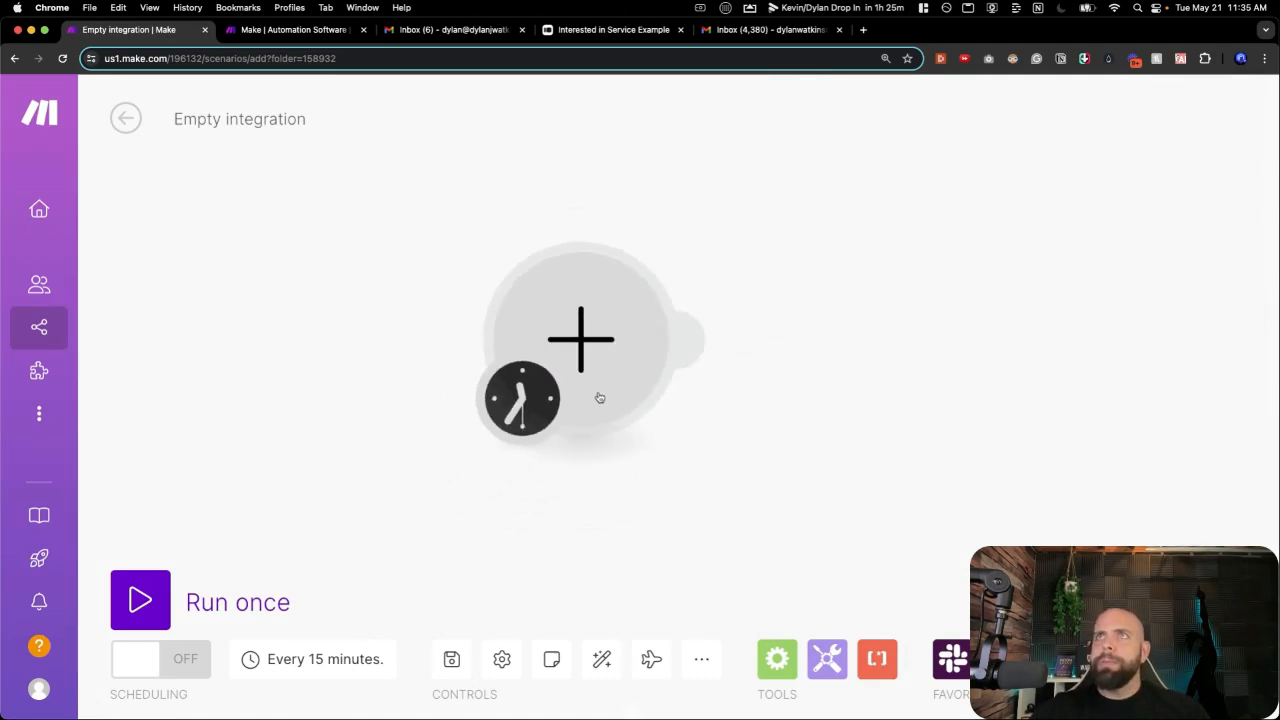
{"action": "left_click", "coordinate": [243, 118]}
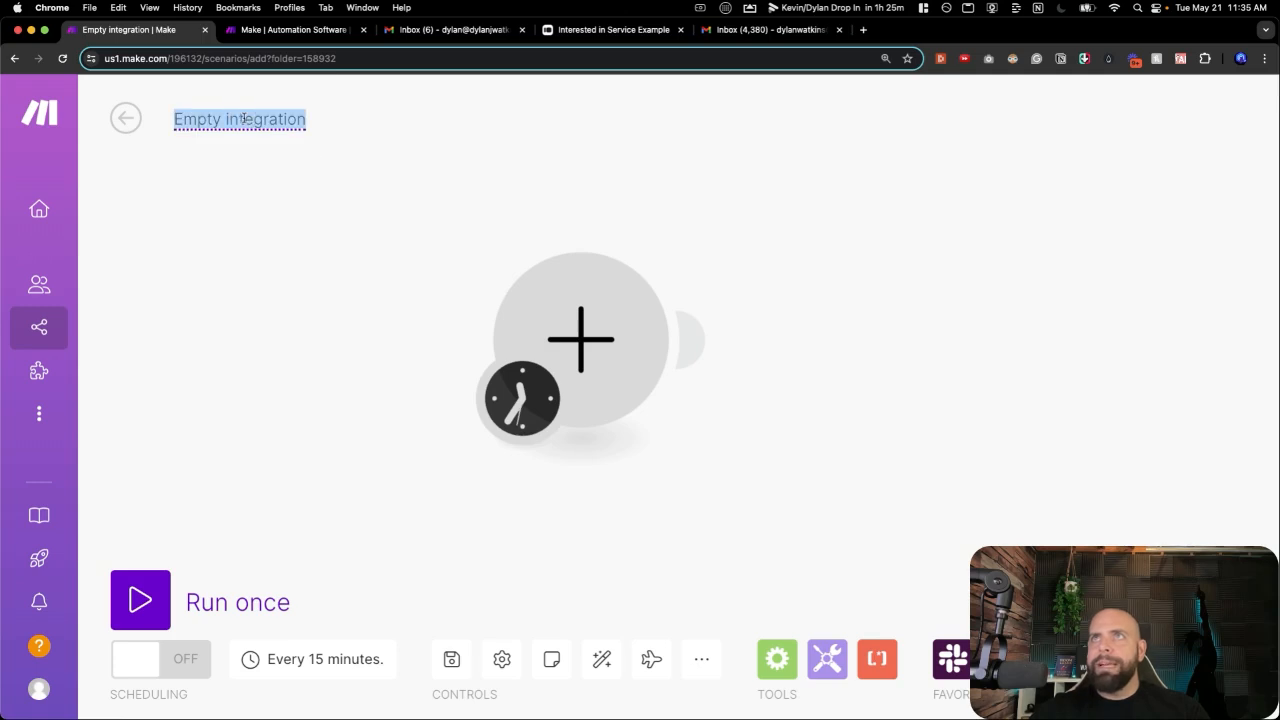
{"action": "key", "text": "BackSpace"}
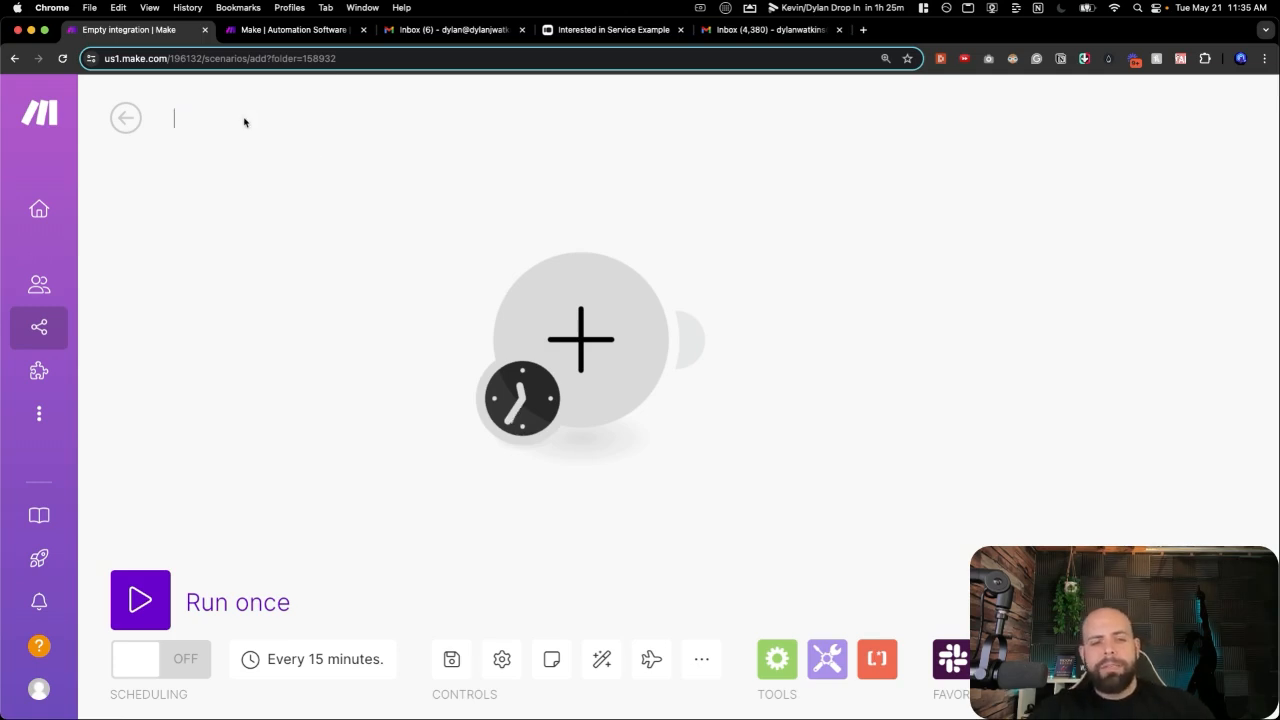
{"action": "type", "text": "Day "}
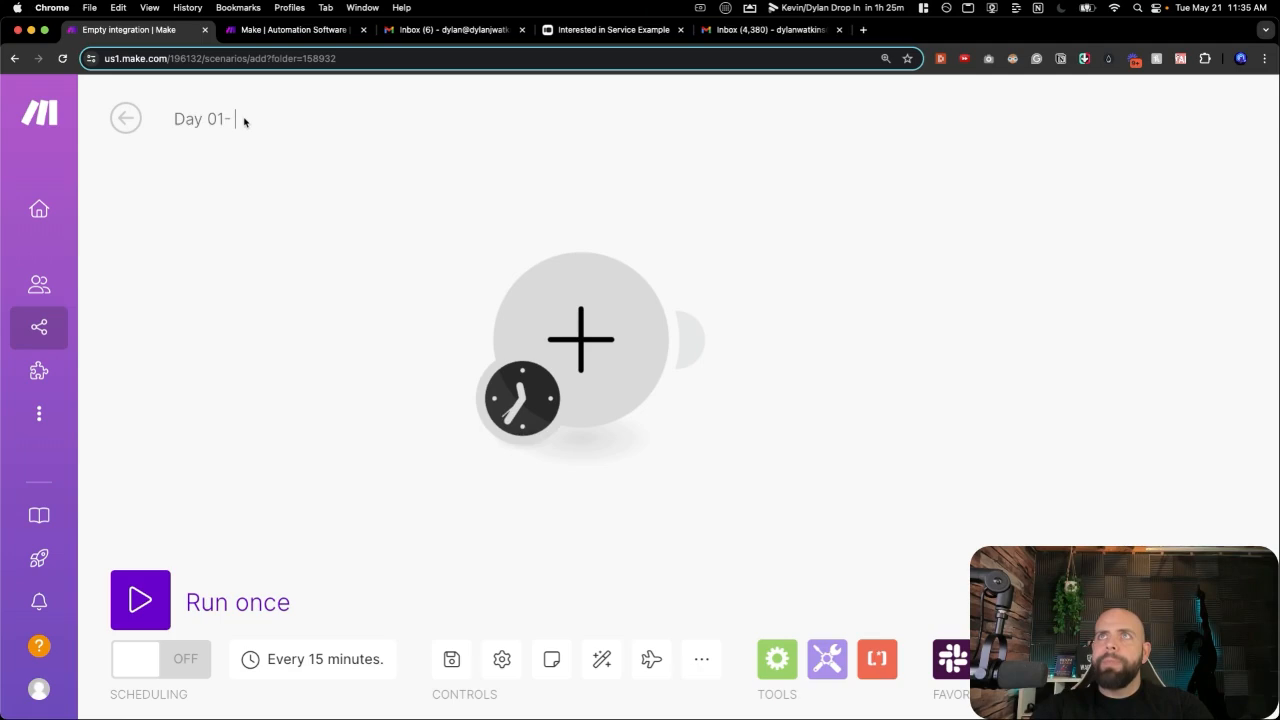
{"action": "type", "text": "01 -"}
{"action": "key", "text": "BackSpace"}
{"action": "type", "text": "-"}
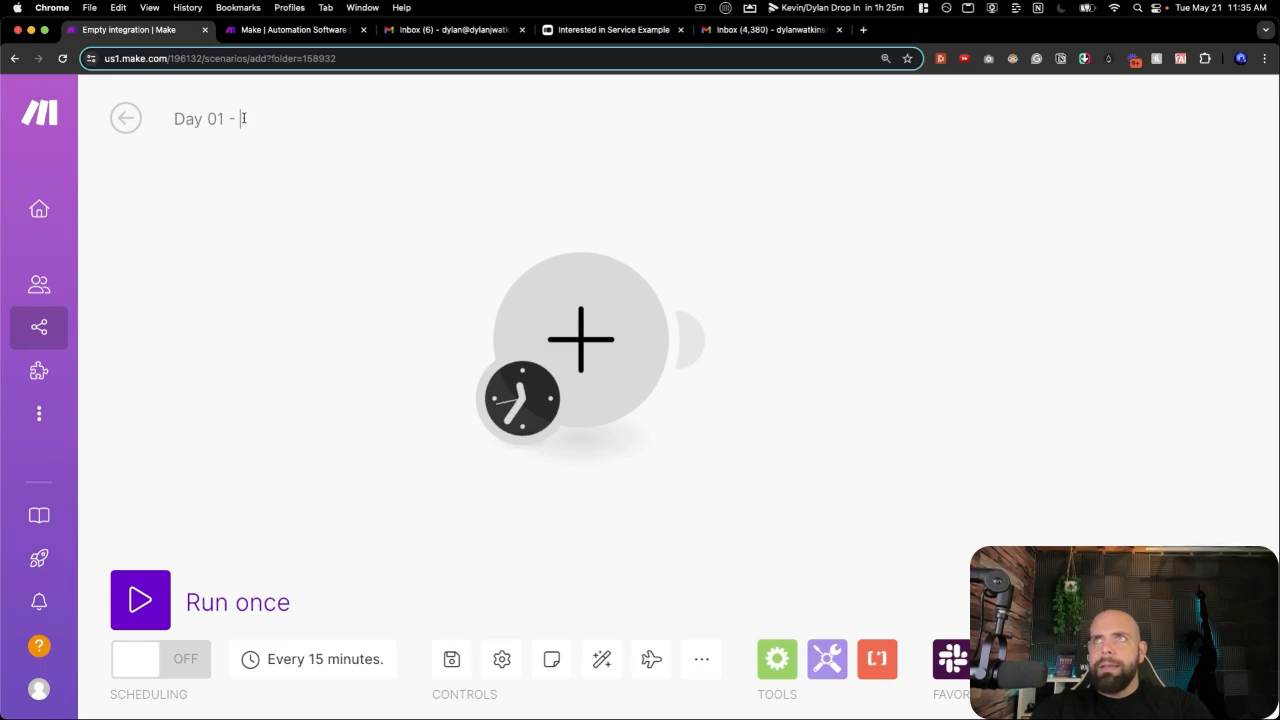
{"action": "type", "text": " Lead Responder Email"}
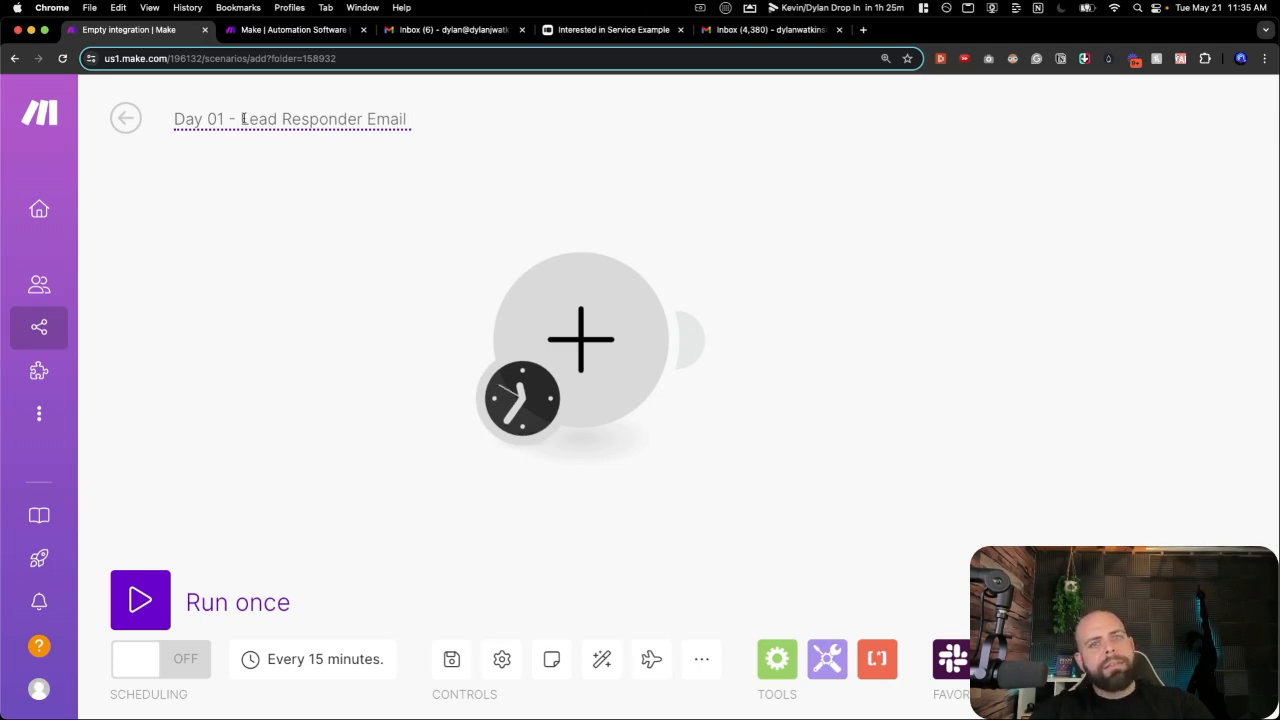
{"action": "left_click", "coordinate": [286, 143]}
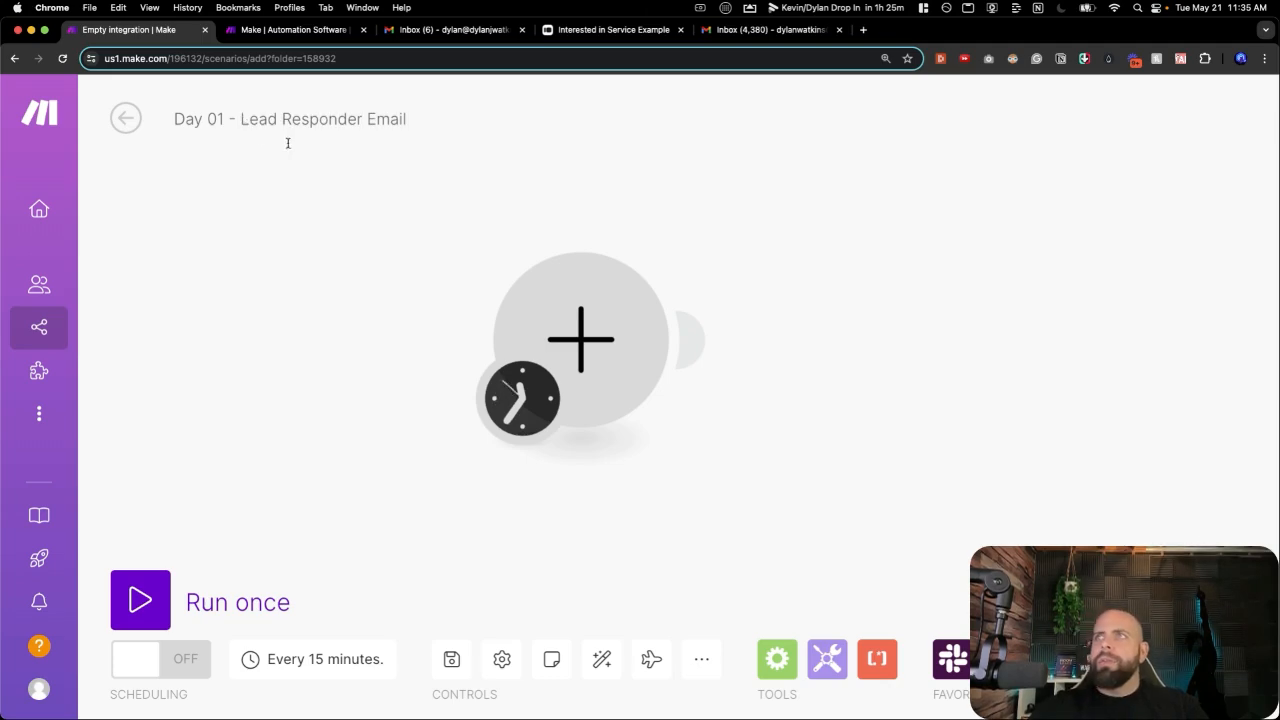
Add an Email Watch Emails trigger as the first module, using the Google Restricted connection.
{"action": "left_click", "coordinate": [591, 339]}
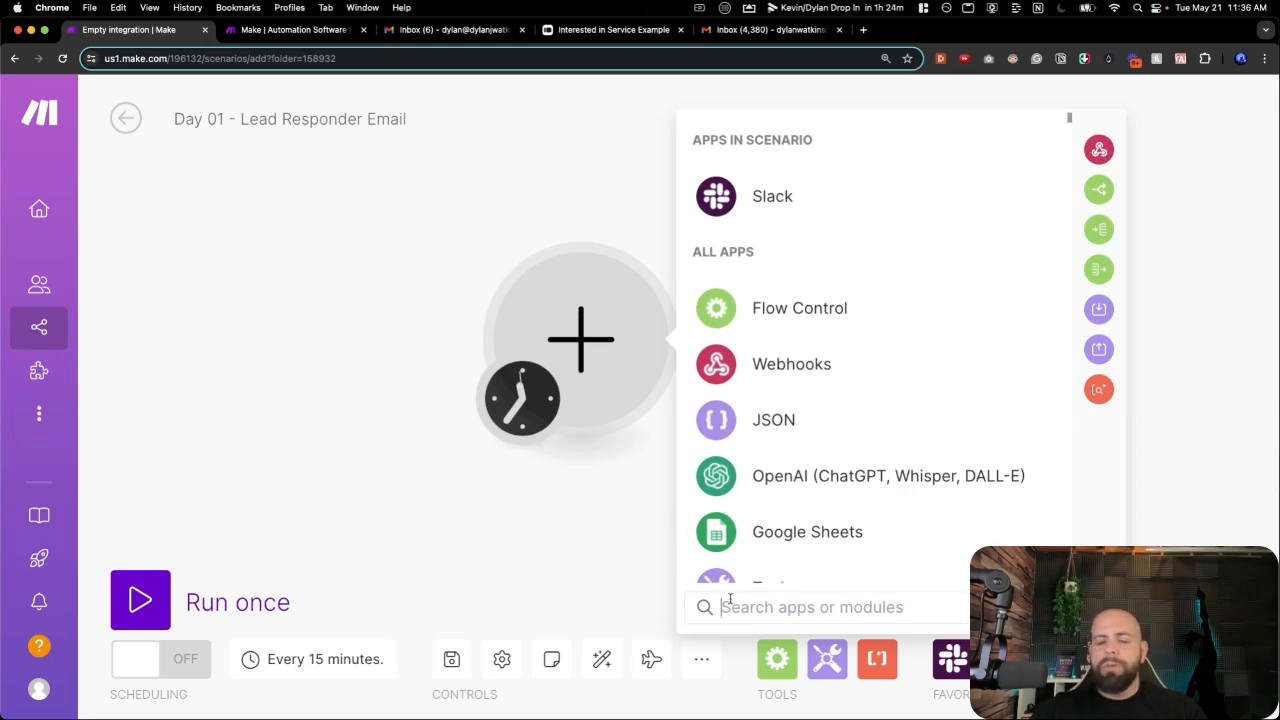
{"action": "type", "text": "email"}
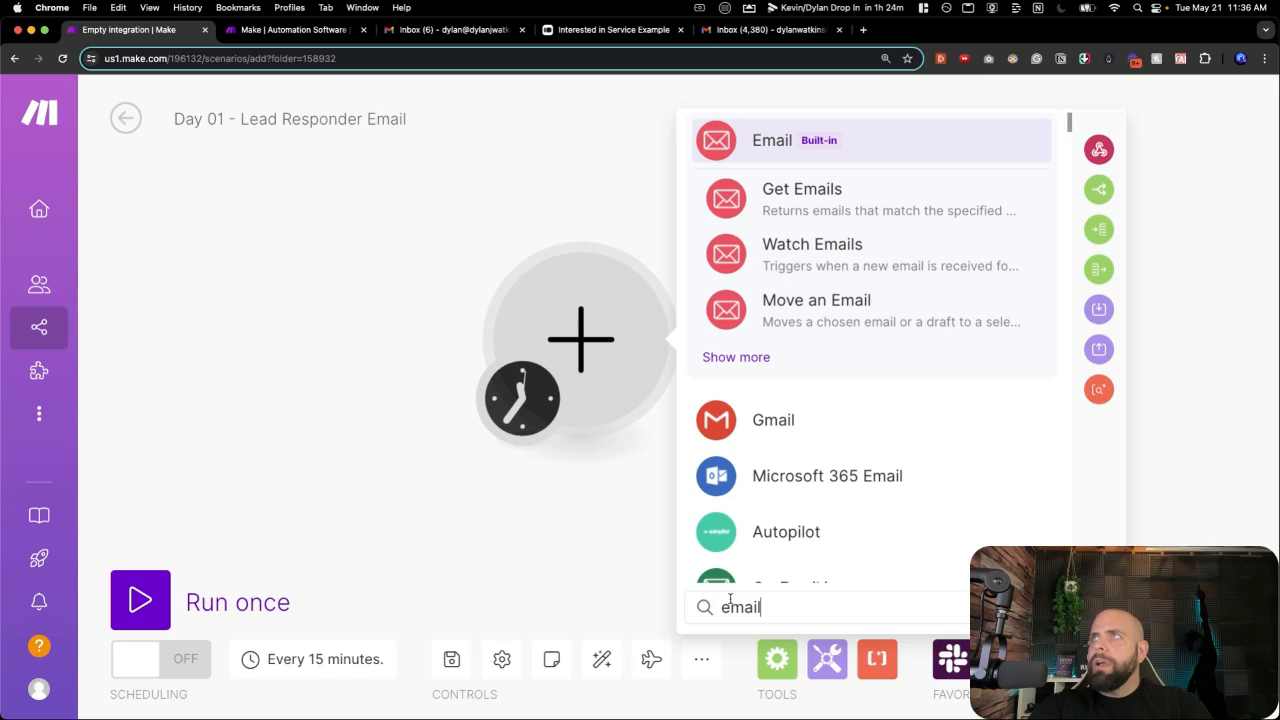
{"action": "left_click", "coordinate": [786, 262]}
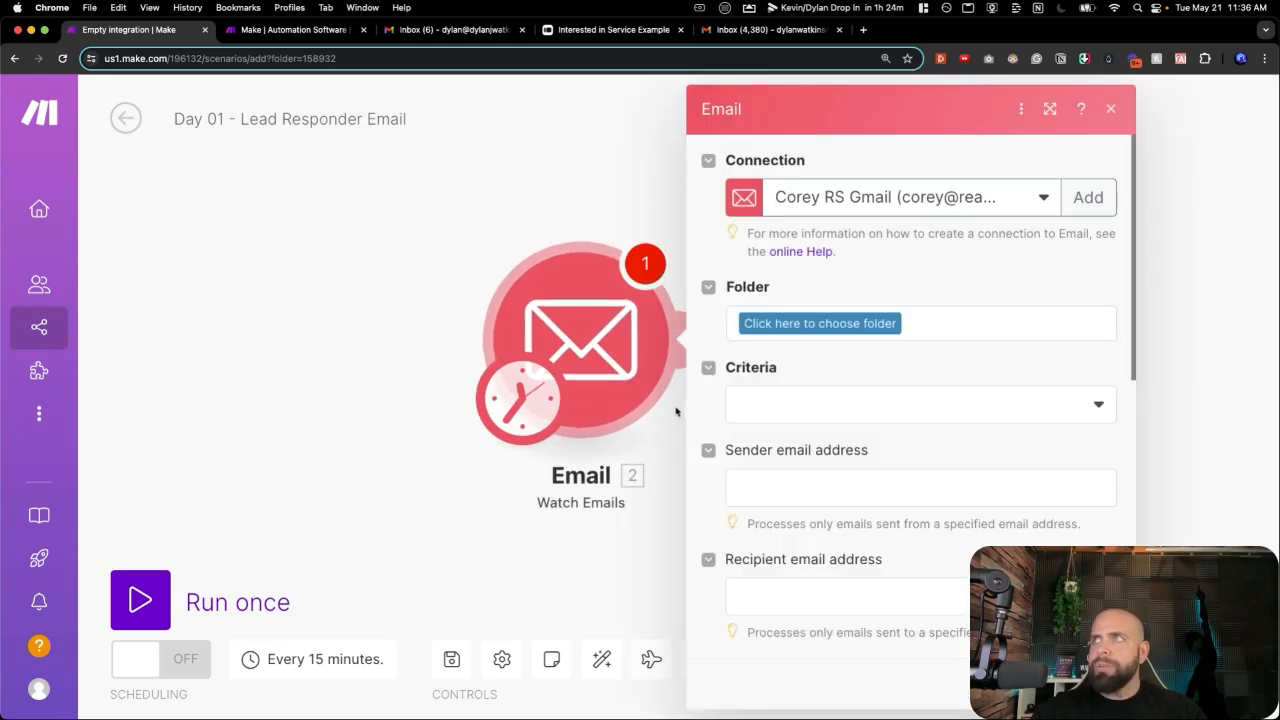
{"action": "left_click", "coordinate": [940, 213]}
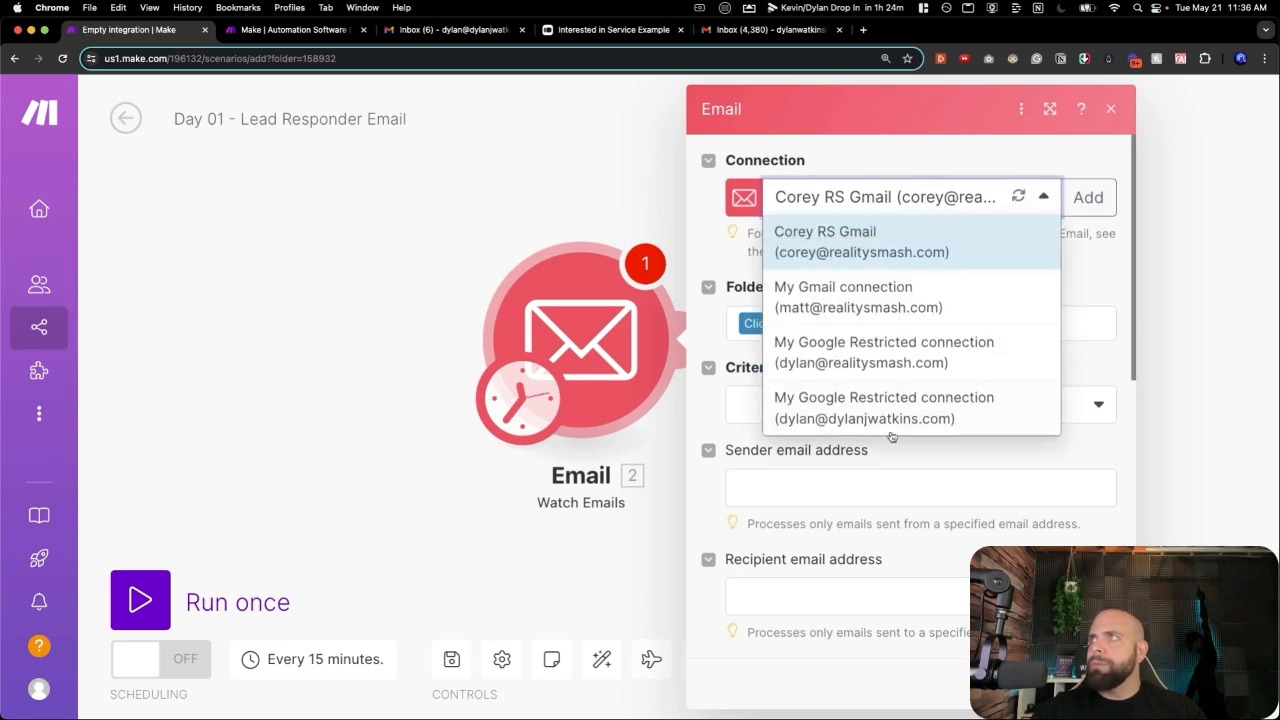
{"action": "left_click", "coordinate": [890, 418]}
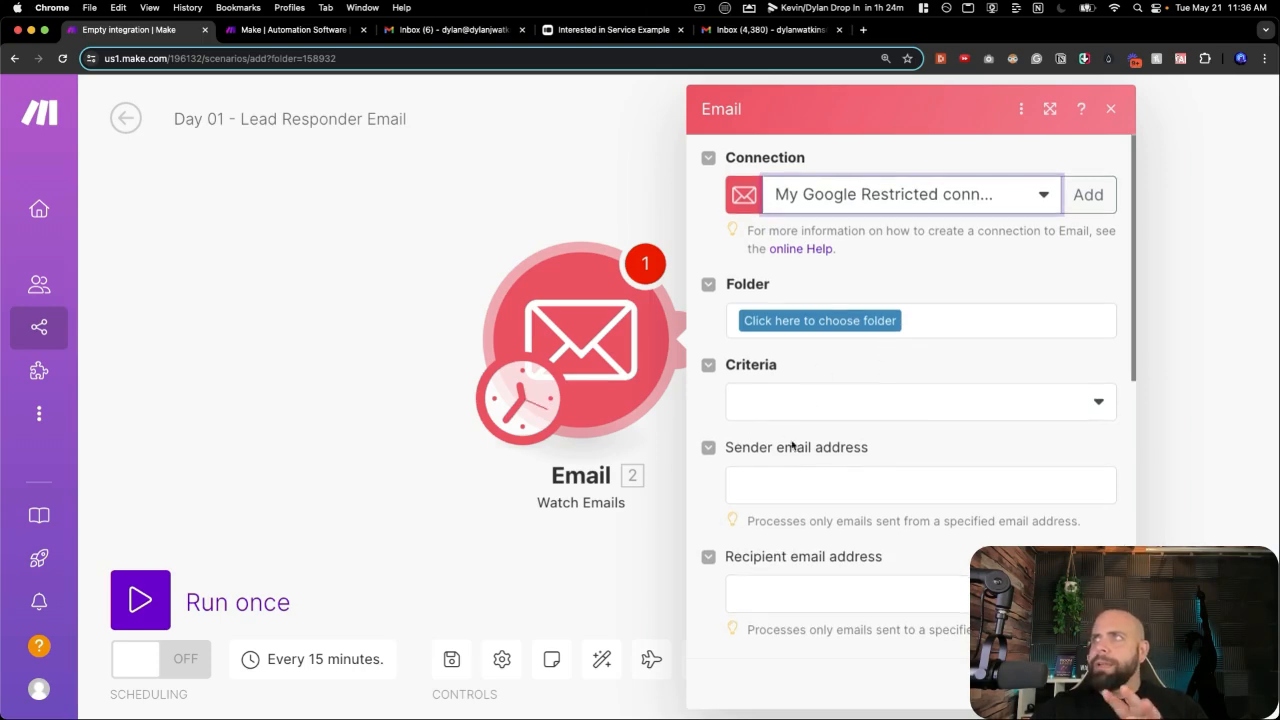
{"action": "scroll", "coordinate": [791, 437], "scroll_direction": "down", "scroll_amount": 1}
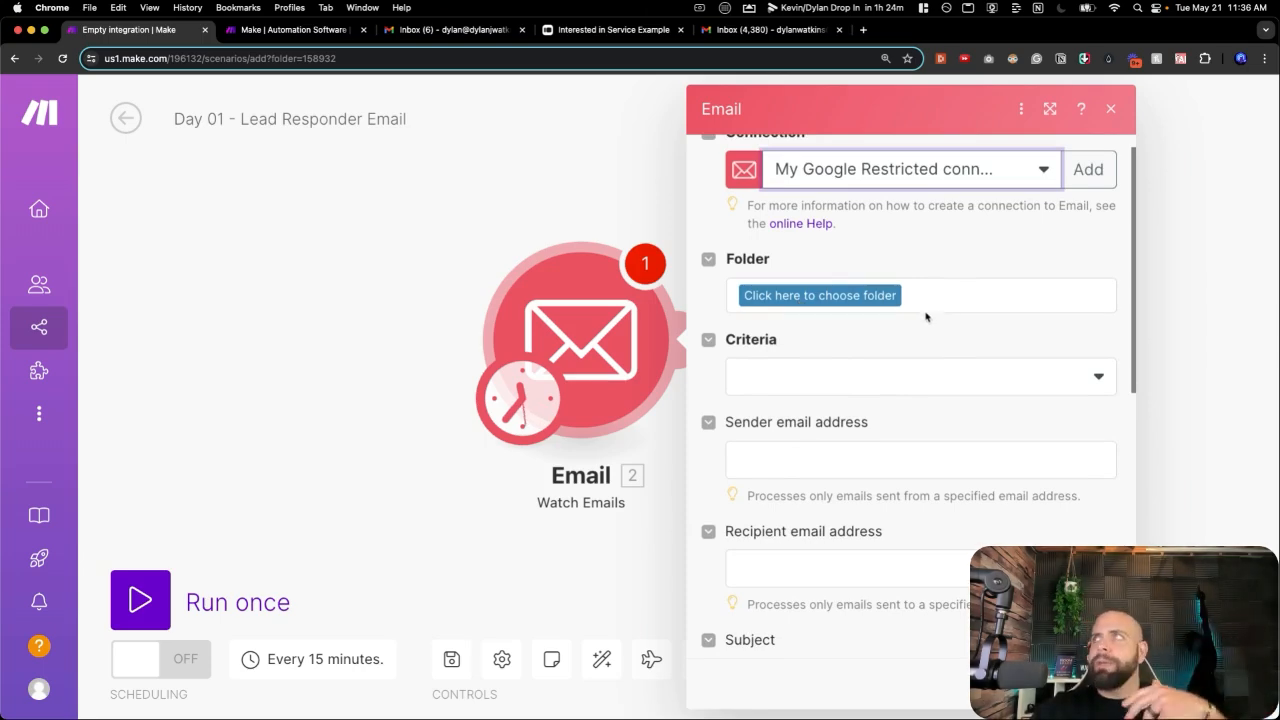
Create a new Google Restricted connection with a custom name and authorize Google access.
{"action": "left_click", "coordinate": [1084, 172]}
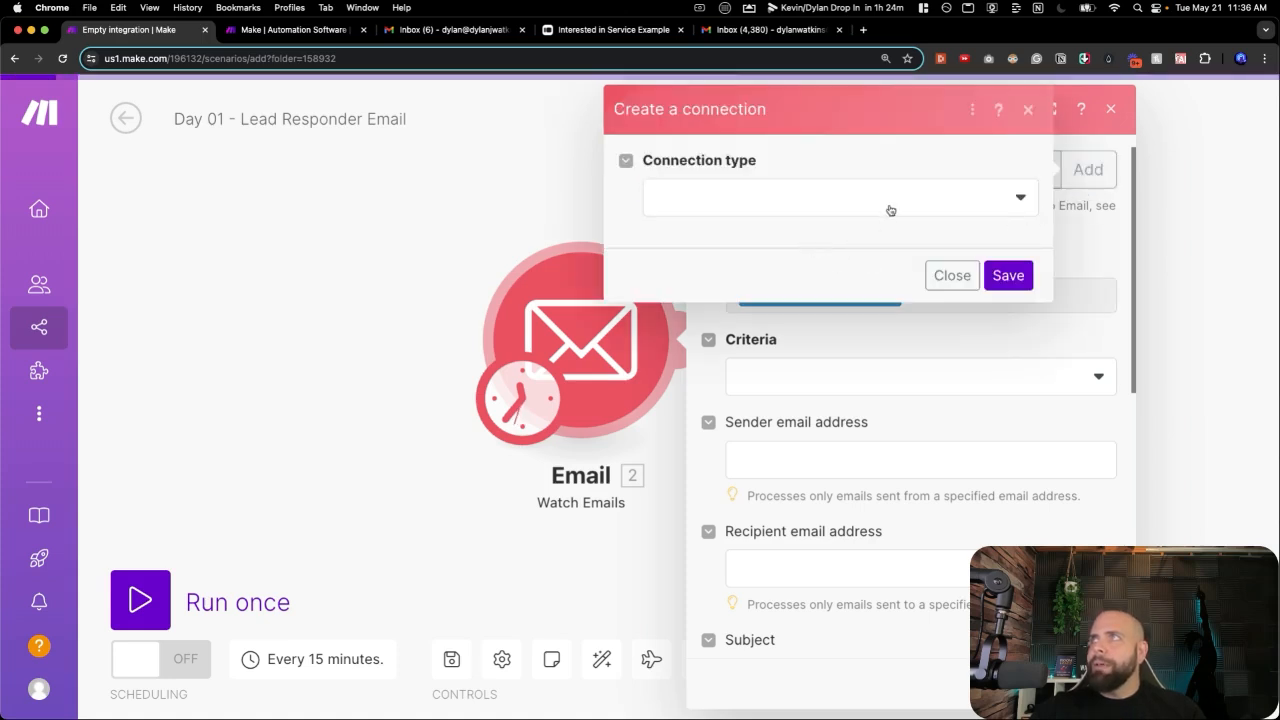
{"action": "left_click", "coordinate": [890, 210]}
{"action": "left_click", "coordinate": [830, 232]}
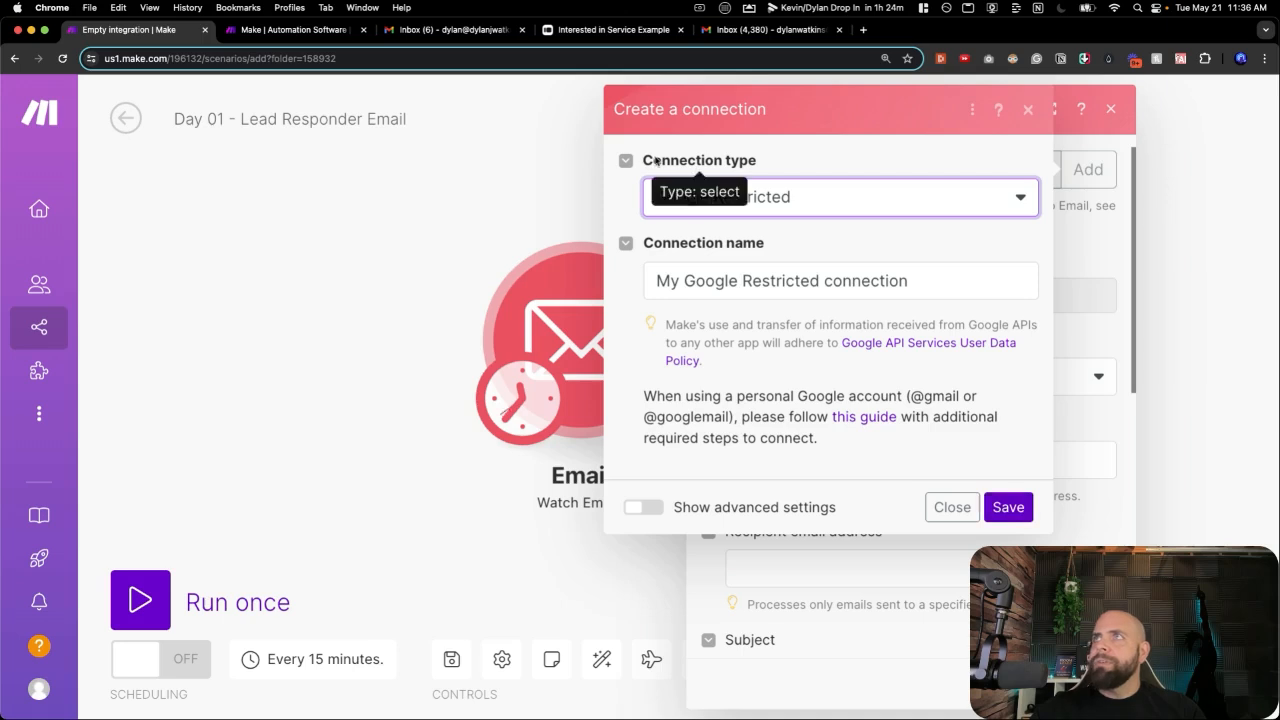
{"action": "triple_click", "coordinate": [773, 280]}
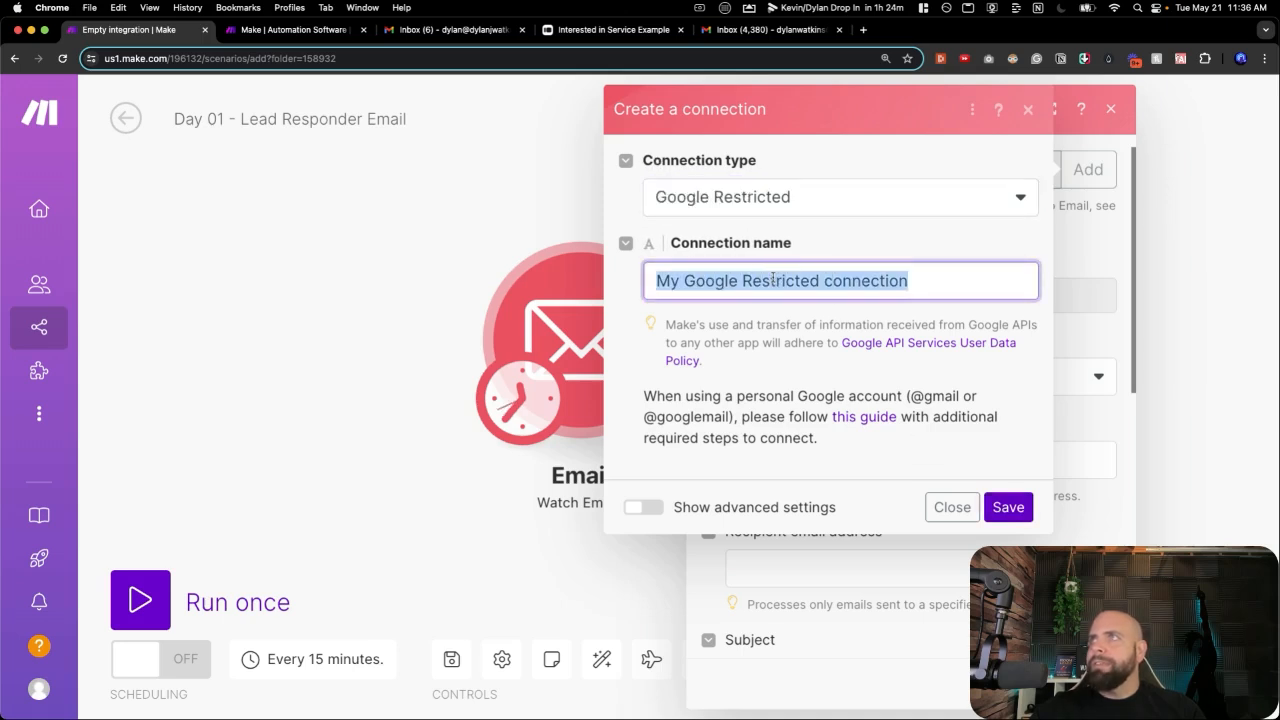
{"action": "type", "text": "Dylan "}
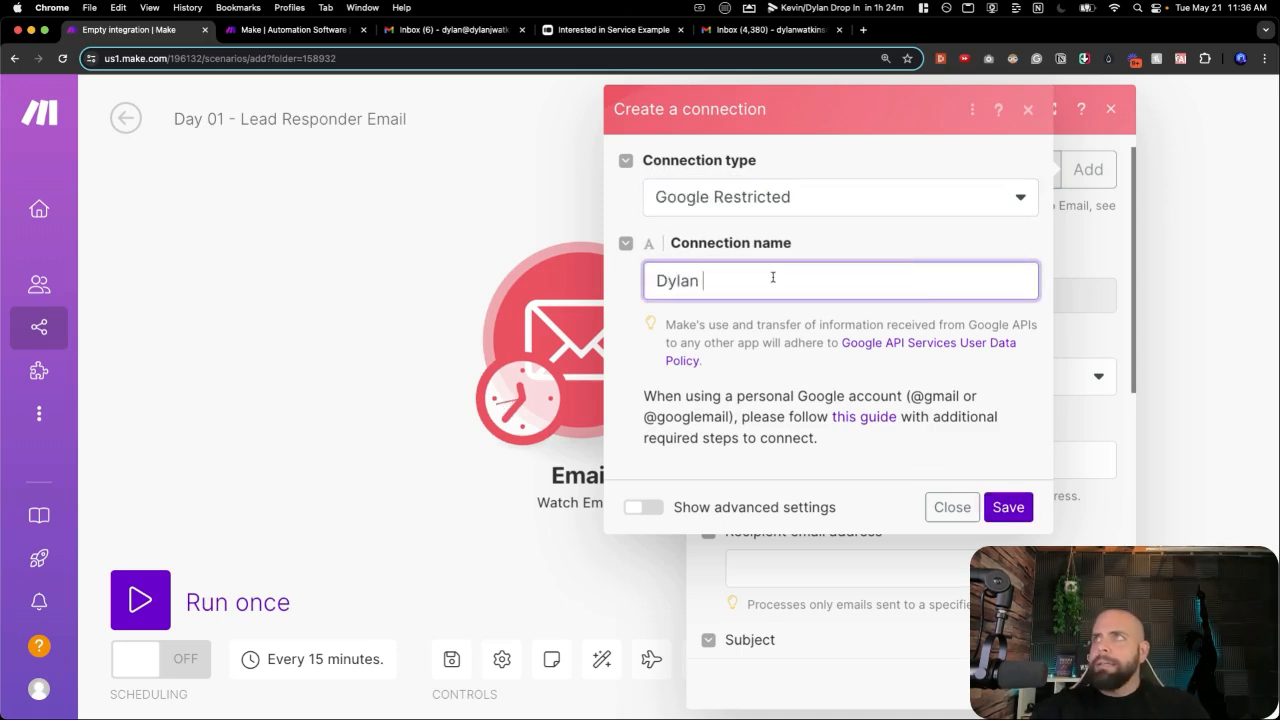
{"action": "type", "text": "J Watkins"}
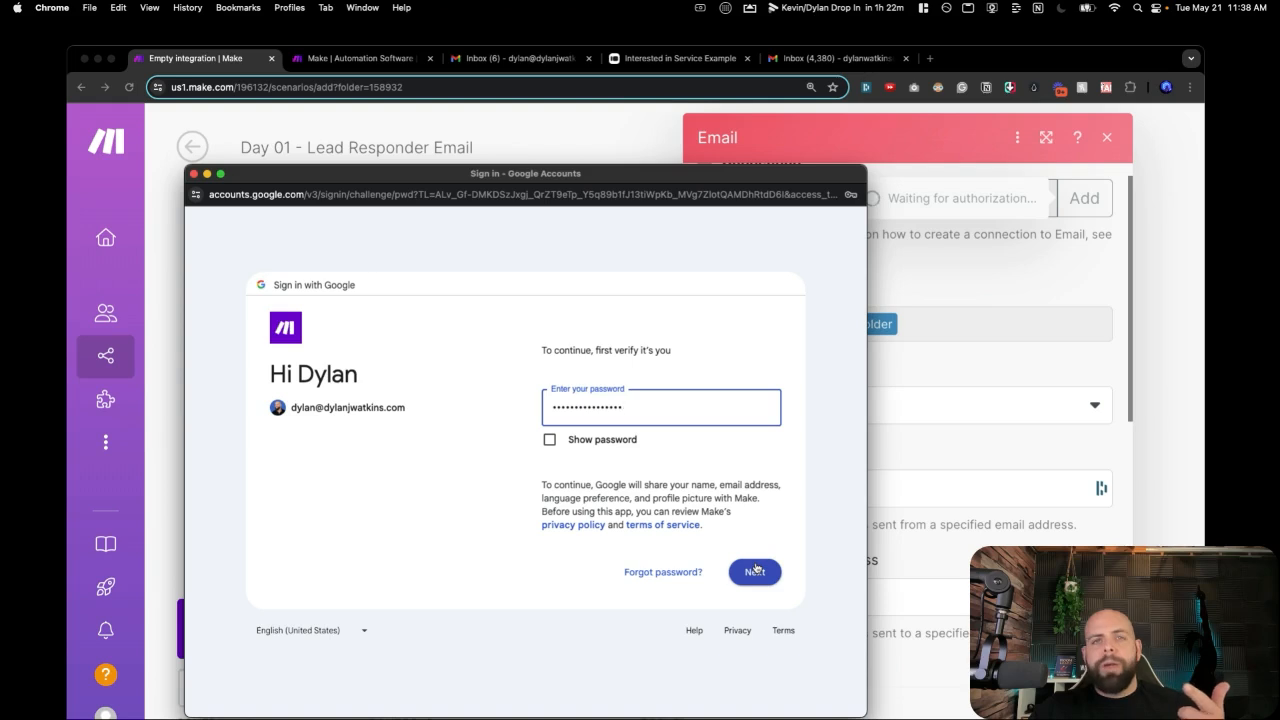
{"action": "left_click", "coordinate": [756, 570]}
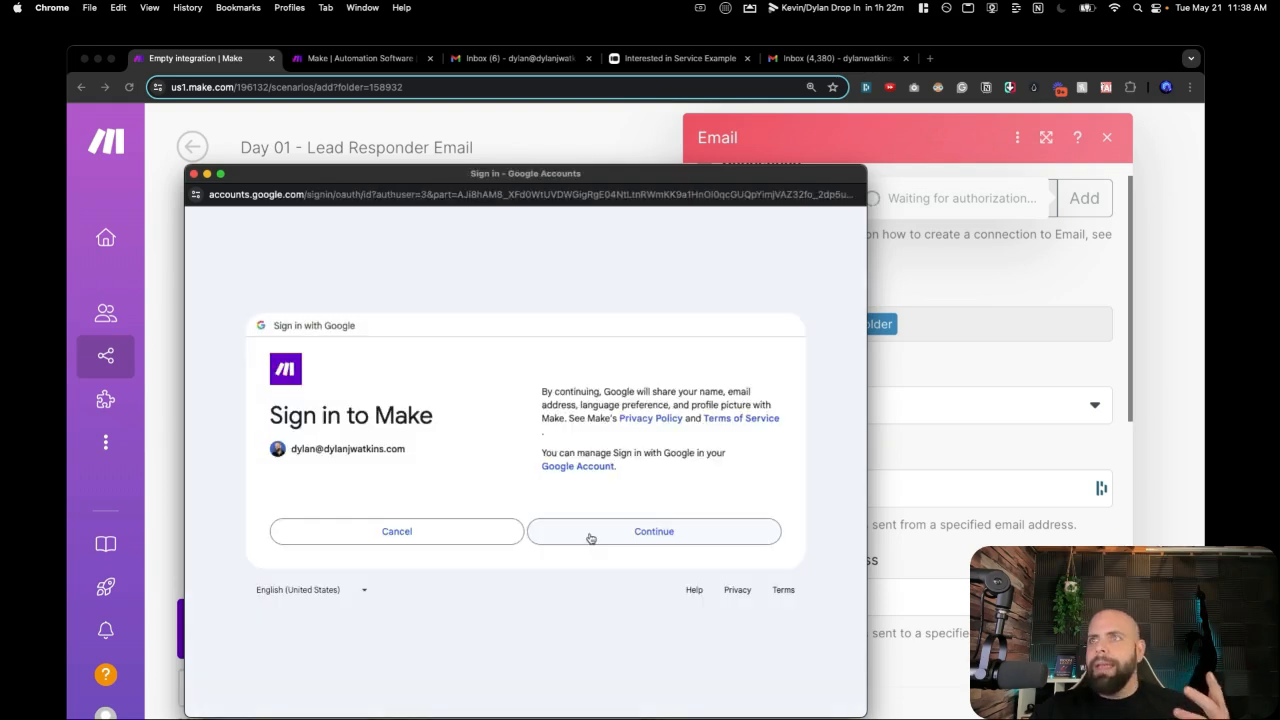
{"action": "left_click", "coordinate": [591, 538]}
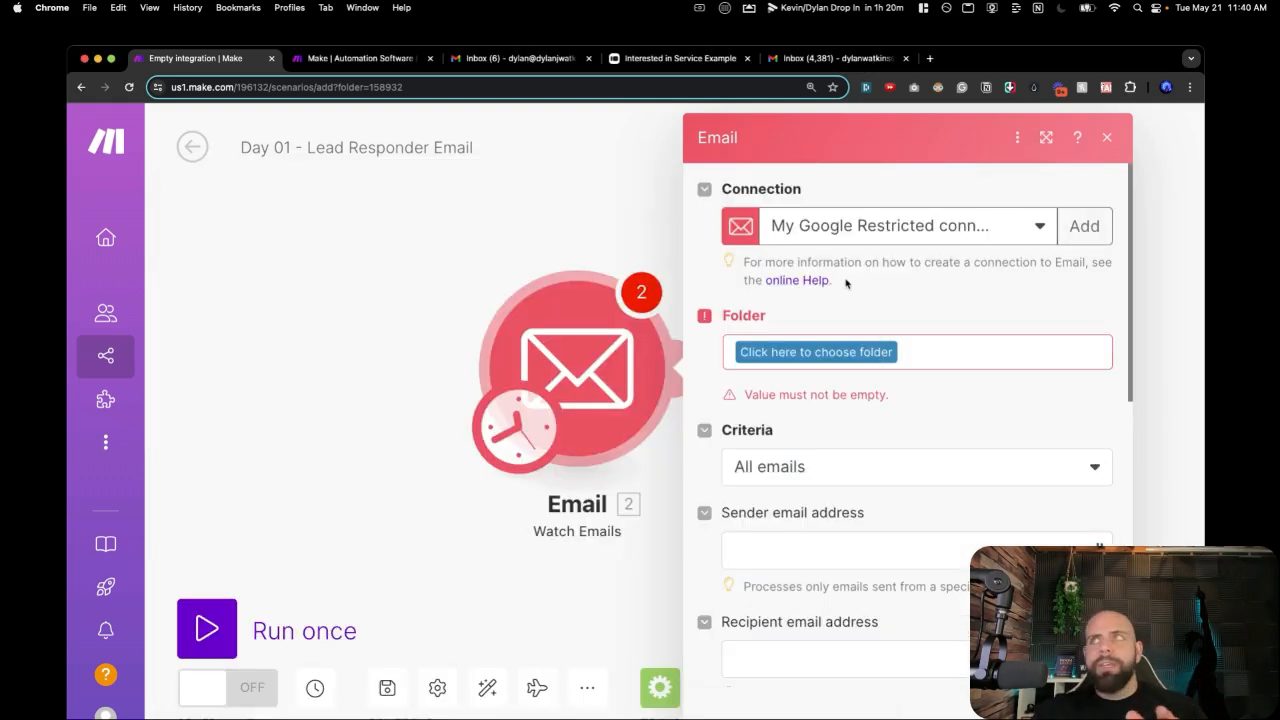
Set the trigger to watch the INBOX folder, starting from now on.
{"action": "left_click", "coordinate": [803, 351]}
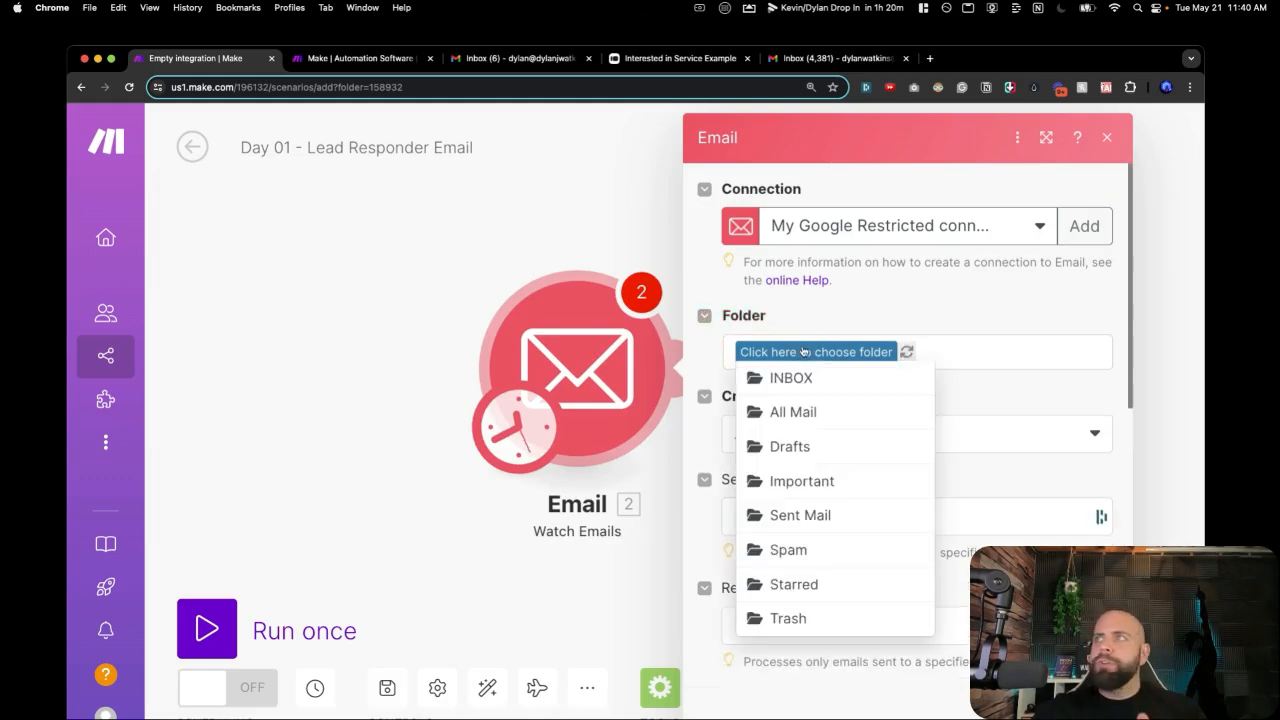
{"action": "left_click", "coordinate": [791, 380]}
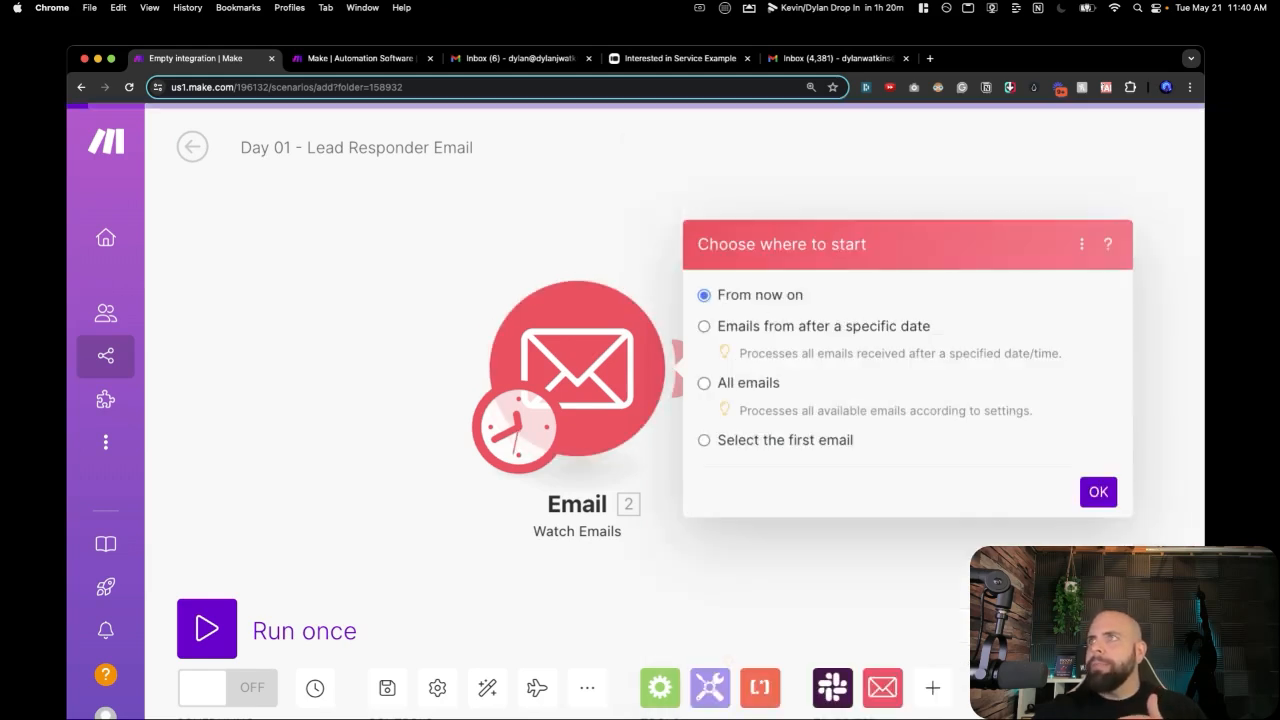
{"action": "left_click", "coordinate": [728, 328]}
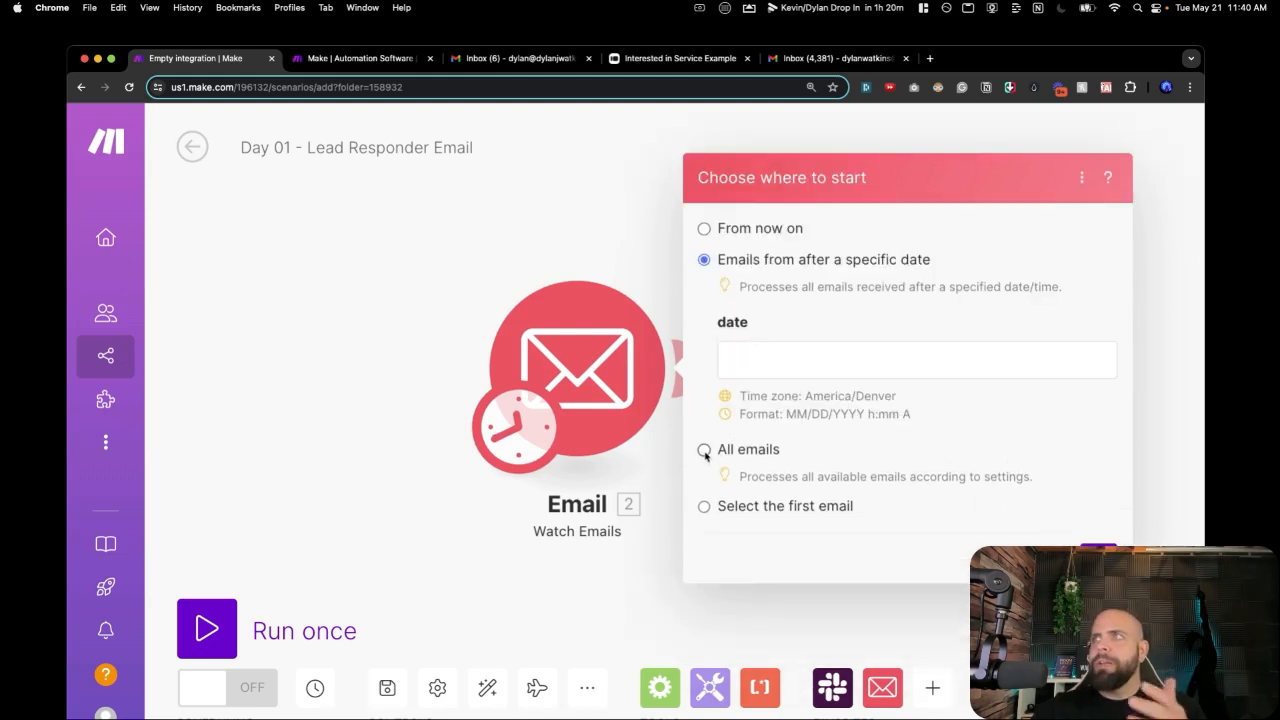
{"action": "left_click", "coordinate": [705, 508]}
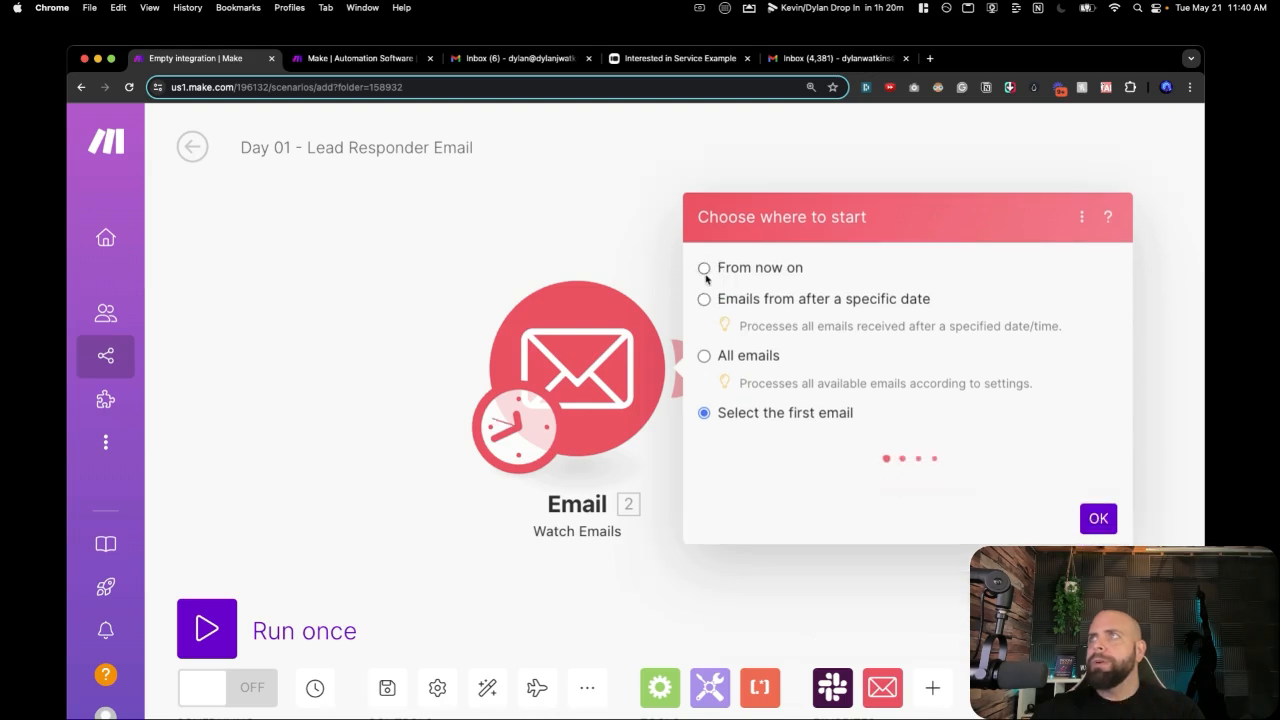
{"action": "left_click", "coordinate": [704, 189]}
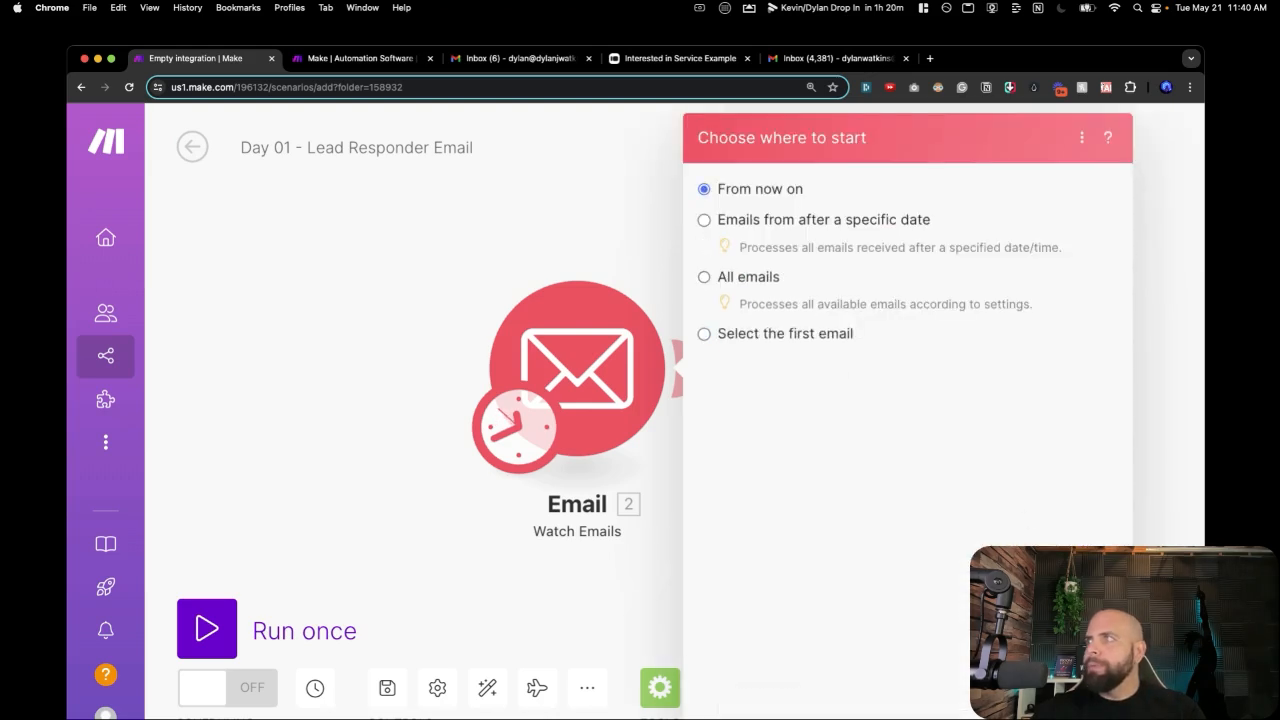
{"action": "left_click", "coordinate": [1095, 690]}
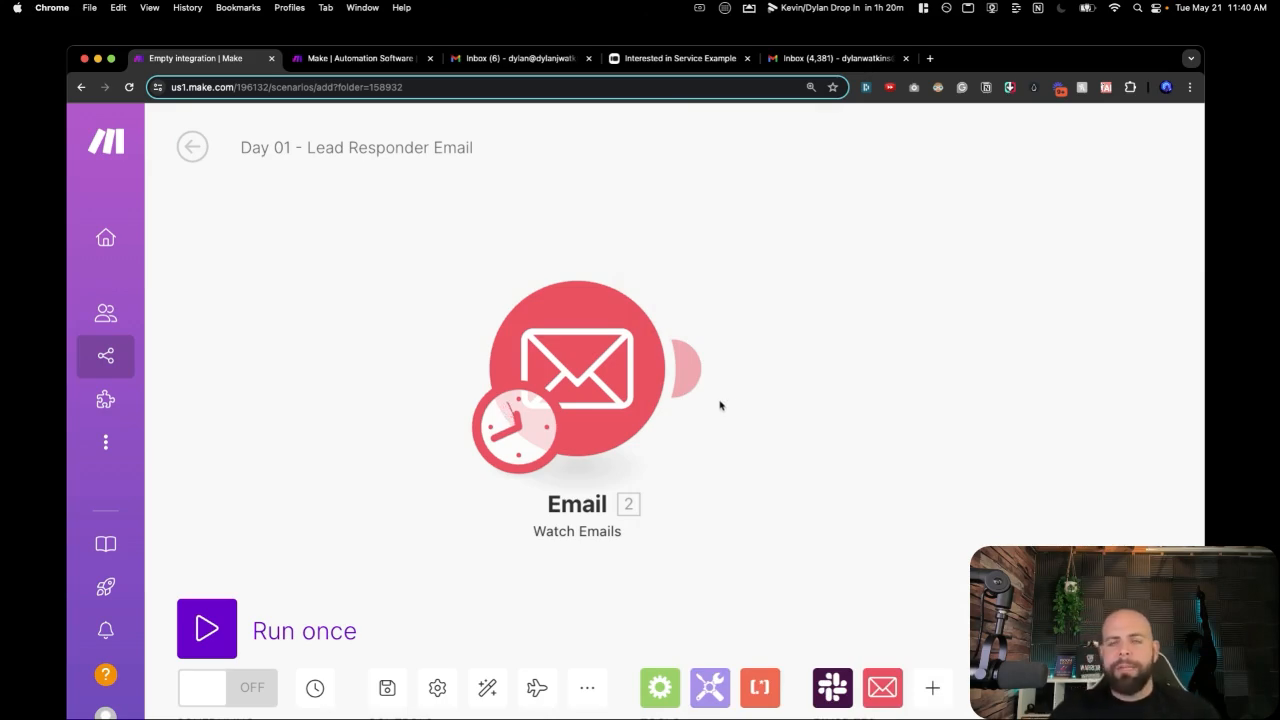
In the Typeform lead form, enter the lead's first and last name.
{"action": "left_click", "coordinate": [652, 60]}
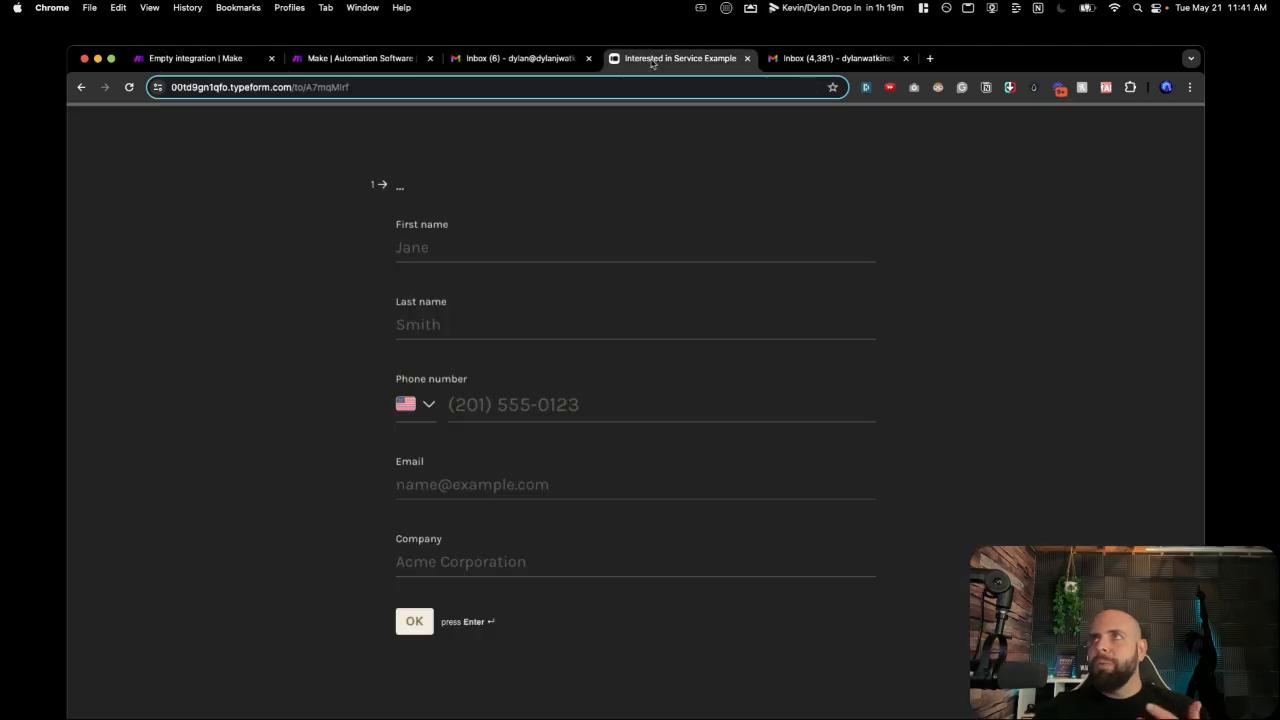
{"action": "left_click", "coordinate": [556, 246]}
{"action": "type", "text": "Dylan"}
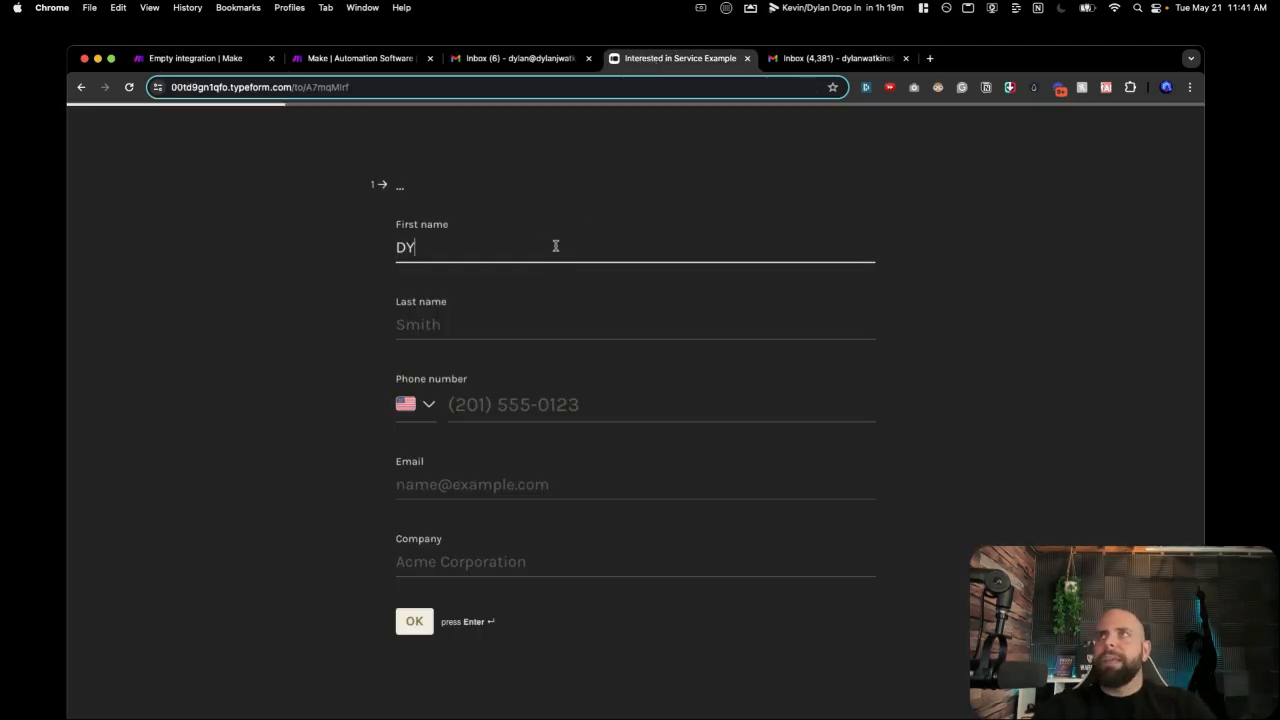
{"action": "key", "text": "BackSpace"}
{"action": "key", "text": "BackSpace"}
{"action": "key", "text": "BackSpace"}
{"action": "key", "text": "BackSpace"}
{"action": "type", "text": "uy"}
{"action": "key", "text": "BackSpace"}
{"action": "key", "text": "BackSpace"}
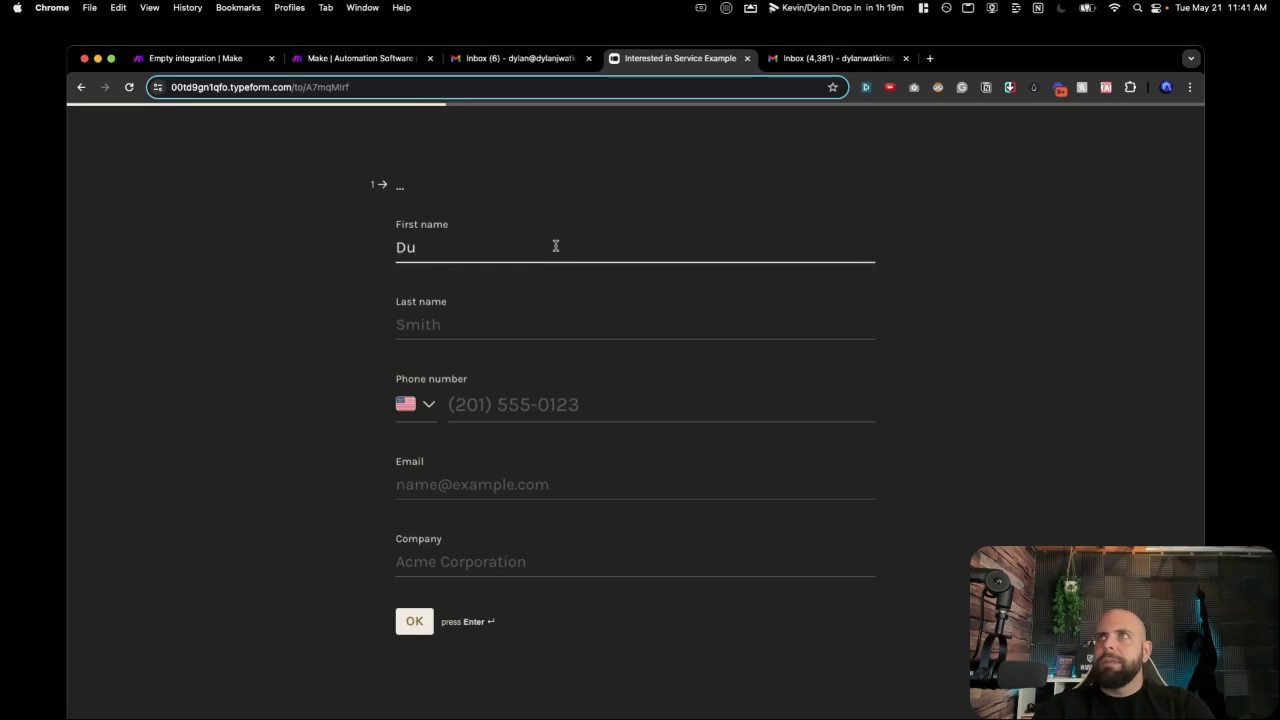
{"action": "type", "text": "ylan"}
{"action": "key", "text": "Tab"}
{"action": "type", "text": "watk"}
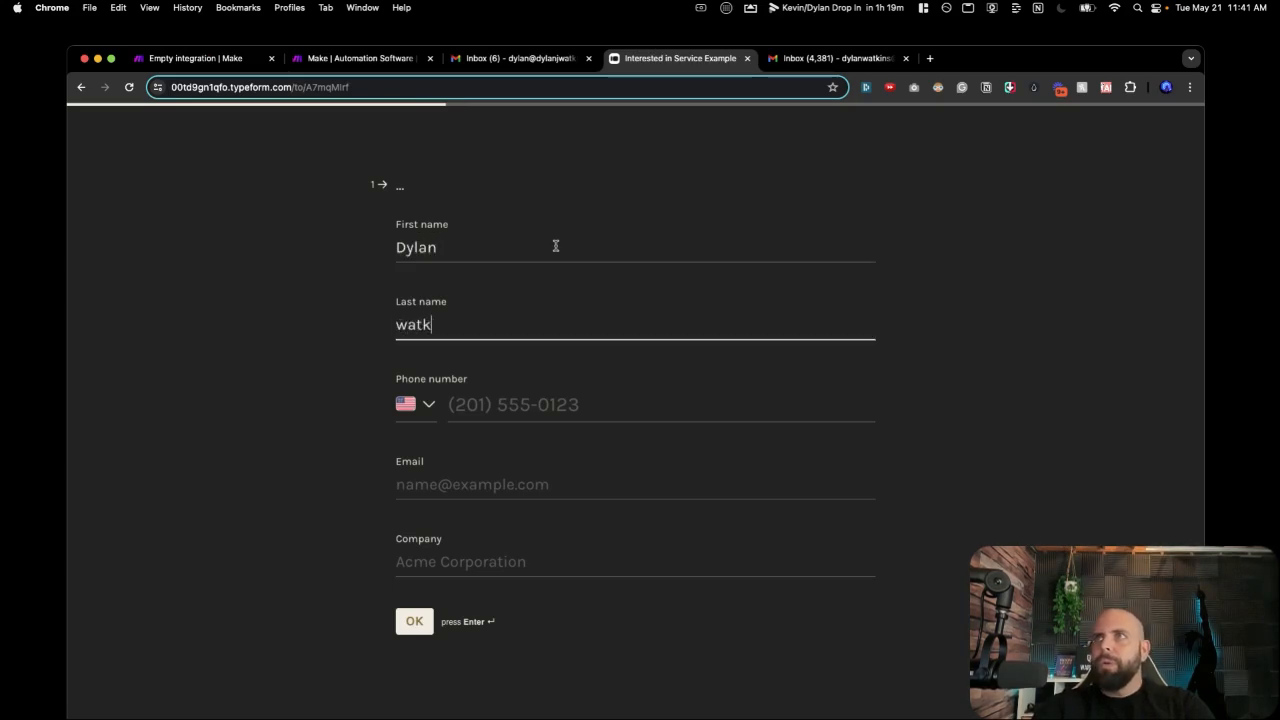
{"action": "key", "text": "BackSpace"}
{"action": "key", "text": "BackSpace"}
{"action": "key", "text": "BackSpace"}
{"action": "key", "text": "BackSpace"}
{"action": "type", "text": "Watkins"}
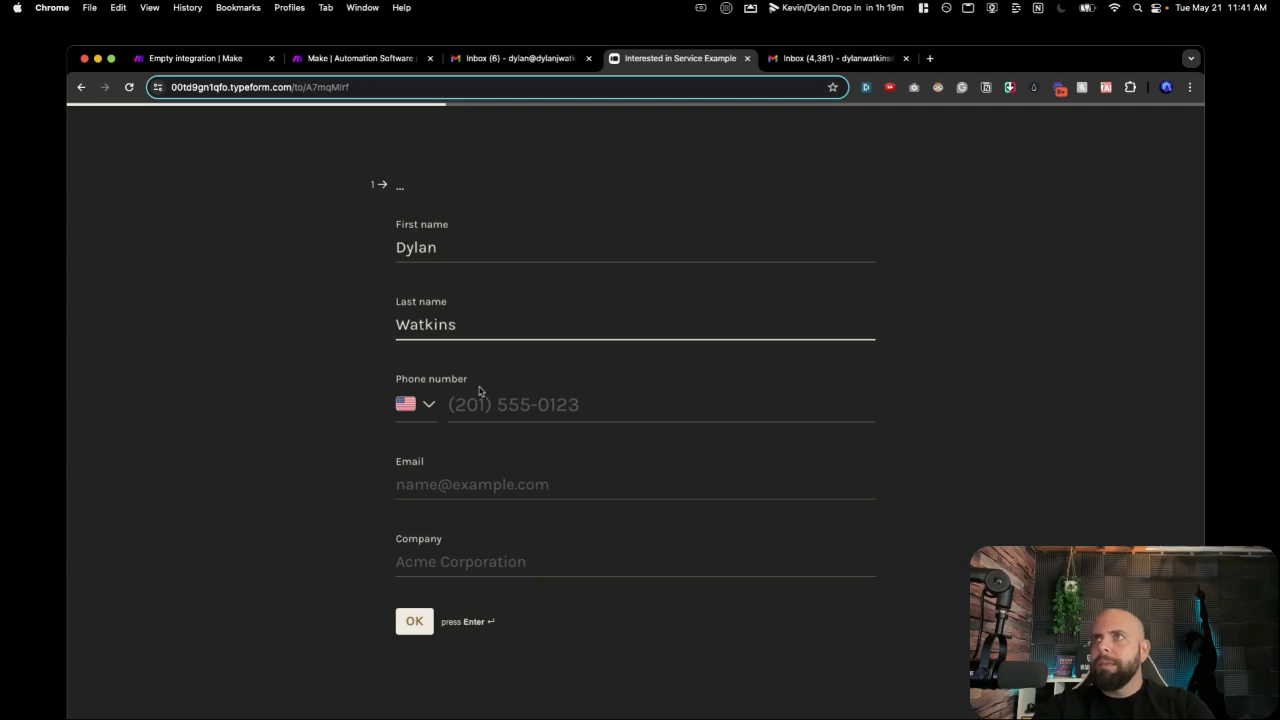
Fill in the lead's phone number, e-mail address and company Good Times Inc.
{"action": "left_click", "coordinate": [466, 398]}
{"action": "type", "text": "714) "}
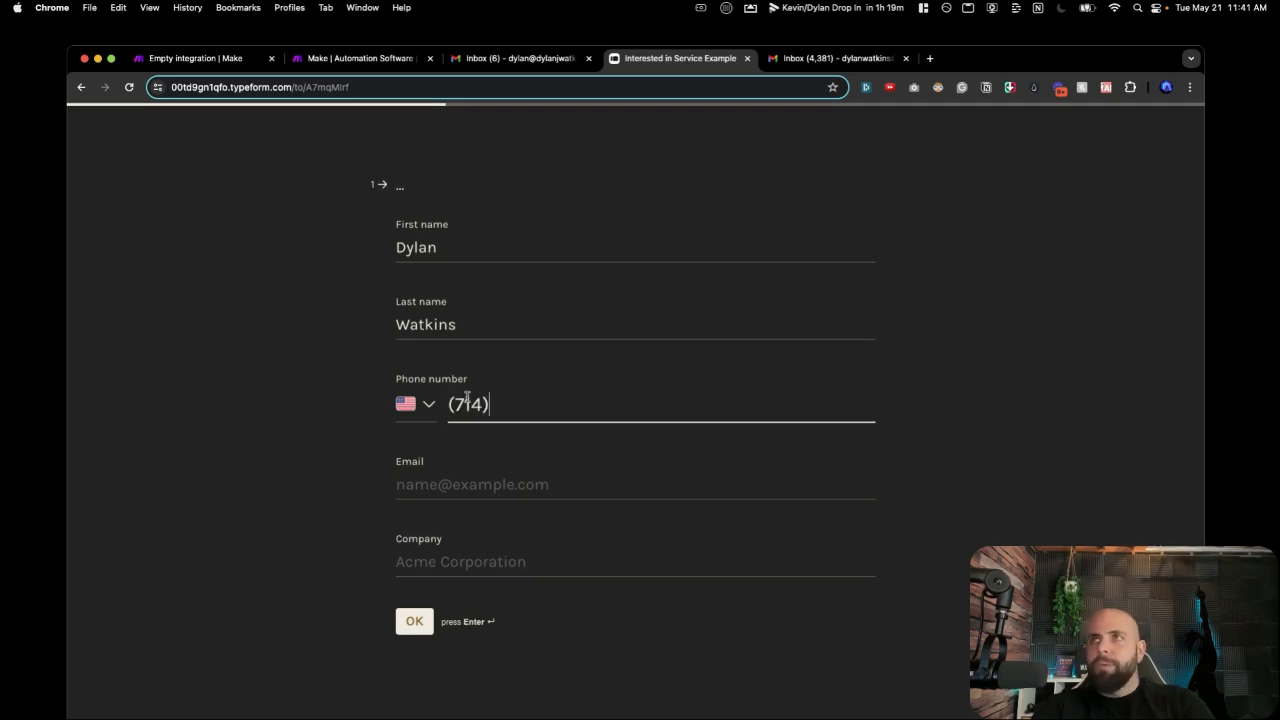
{"action": "type", "text": "555-5555"}
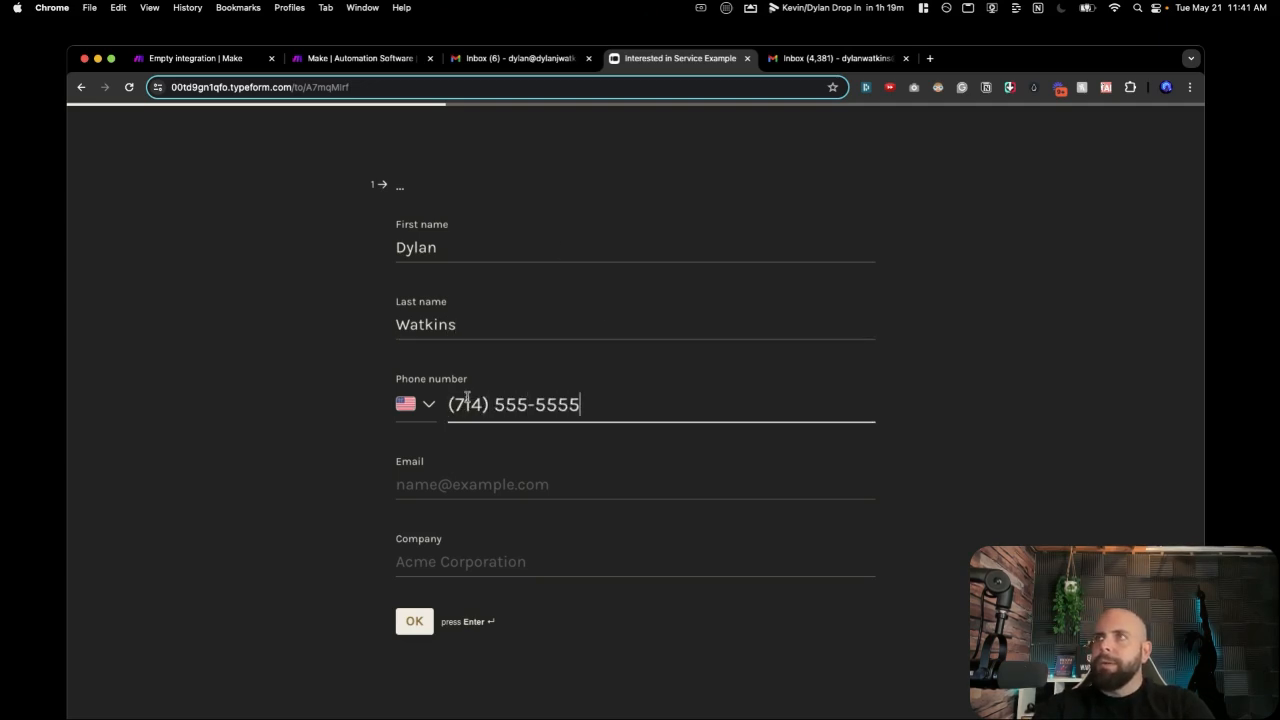
{"action": "left_click", "coordinate": [452, 485]}
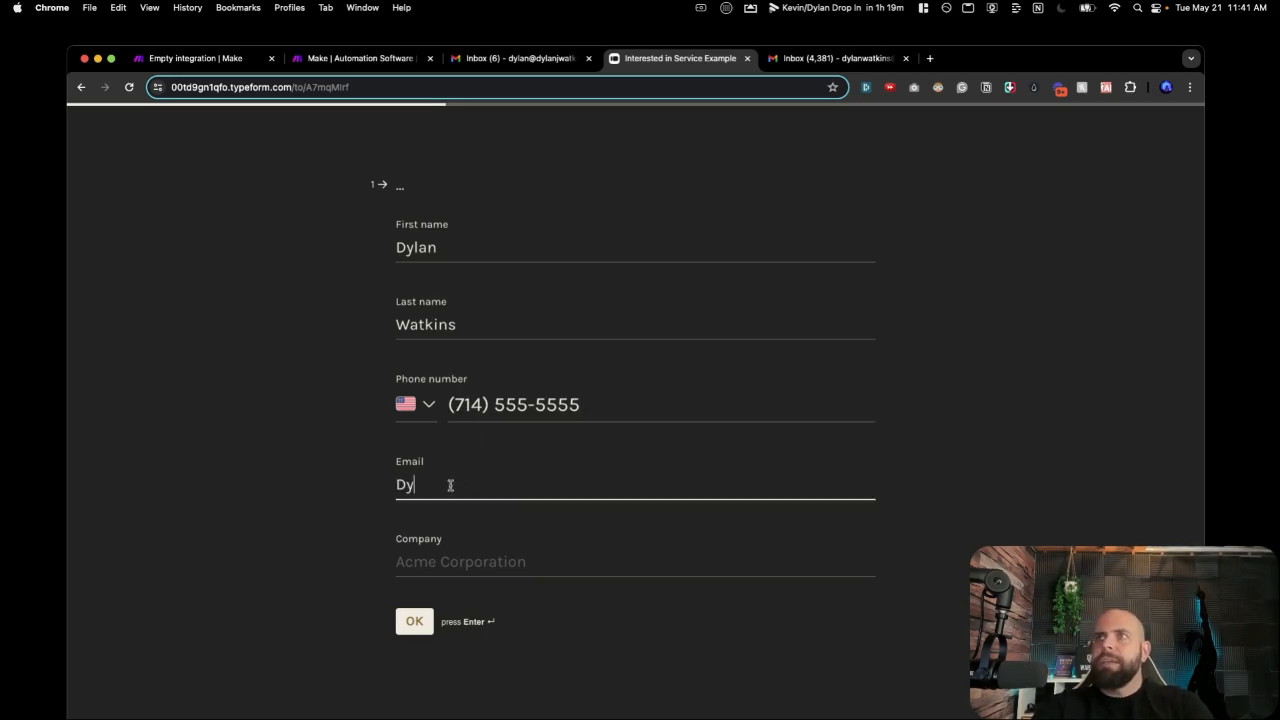
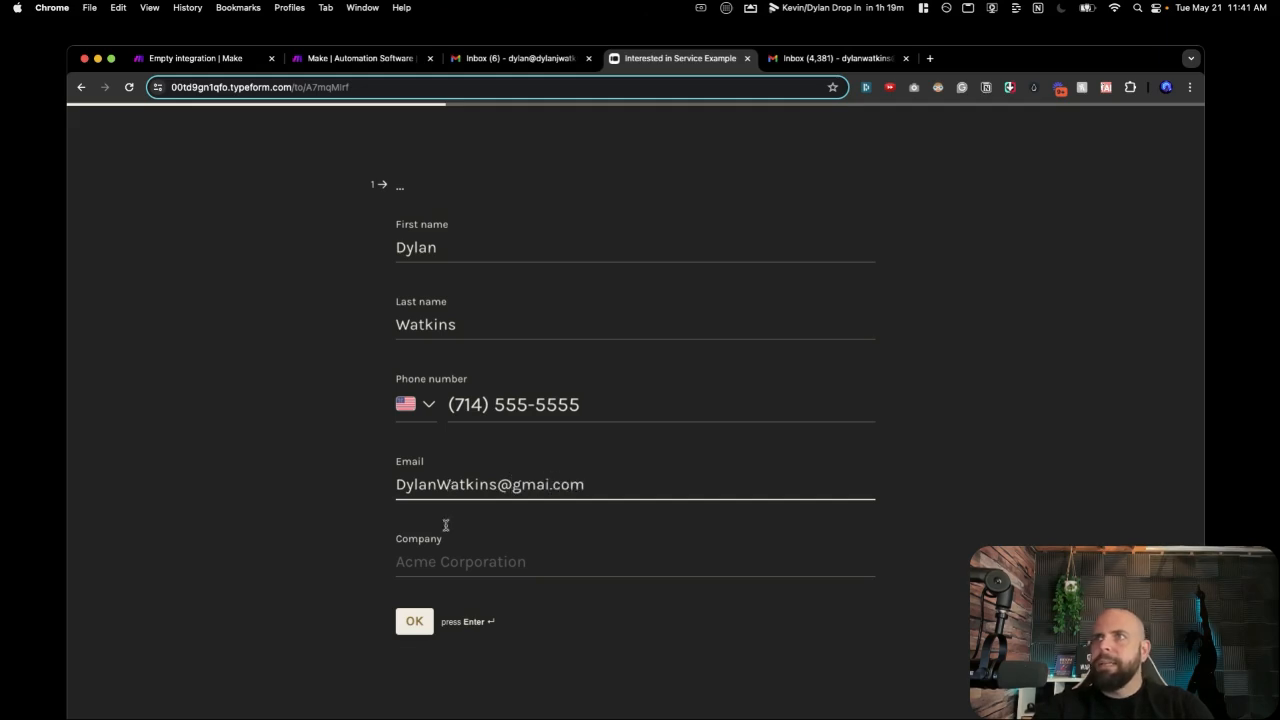
{"action": "left_click", "coordinate": [398, 562]}
{"action": "type", "text": "Go"}
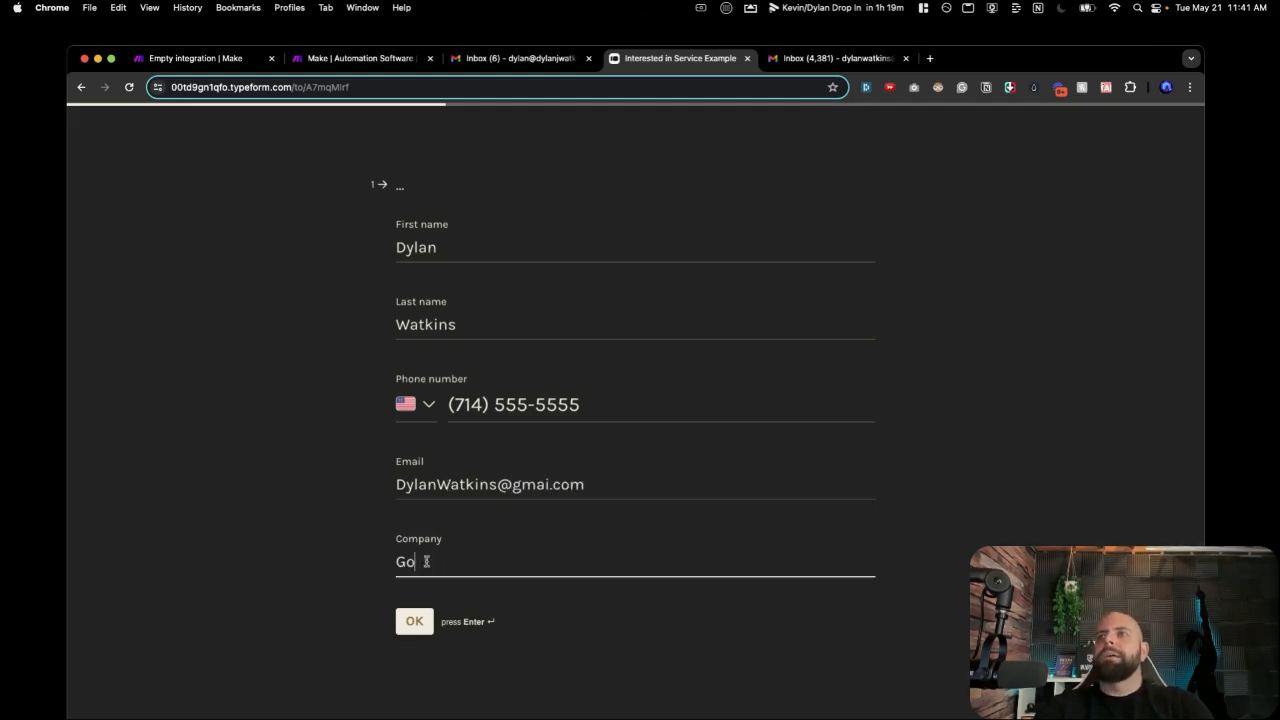
{"action": "type", "text": "od Times"}
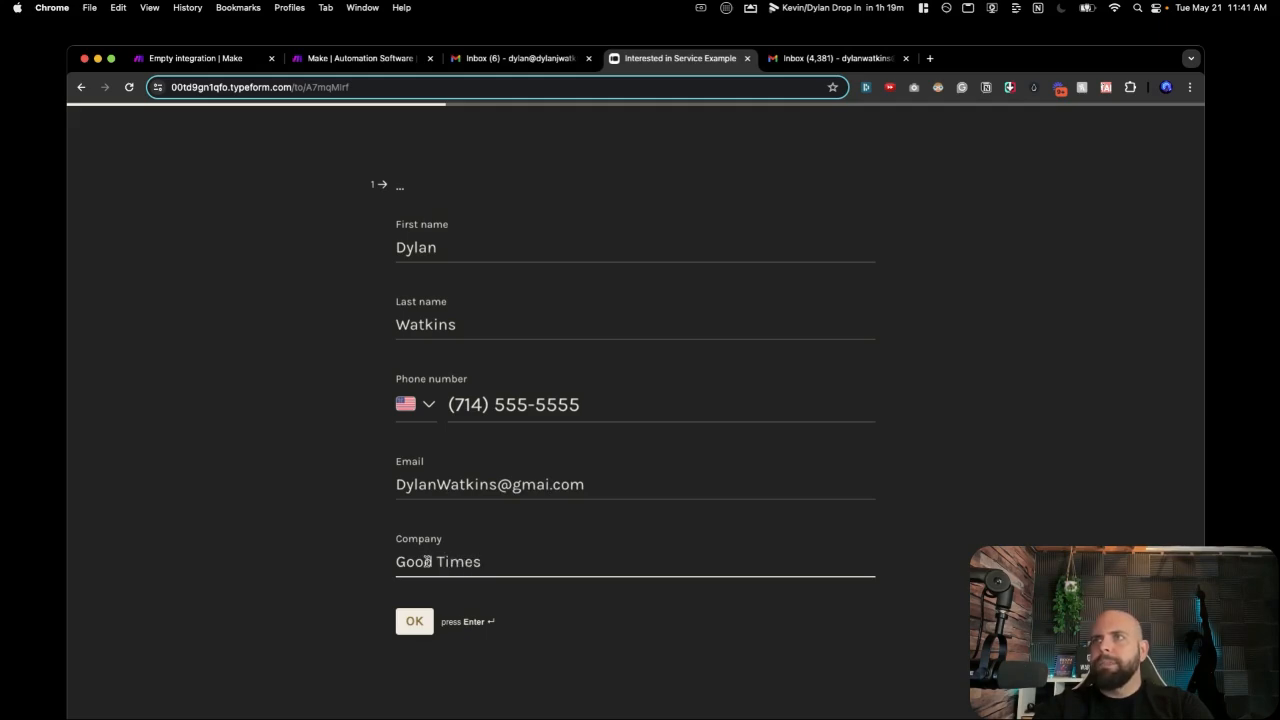
{"action": "type", "text": " Inc"}
{"action": "key", "text": "Return"}
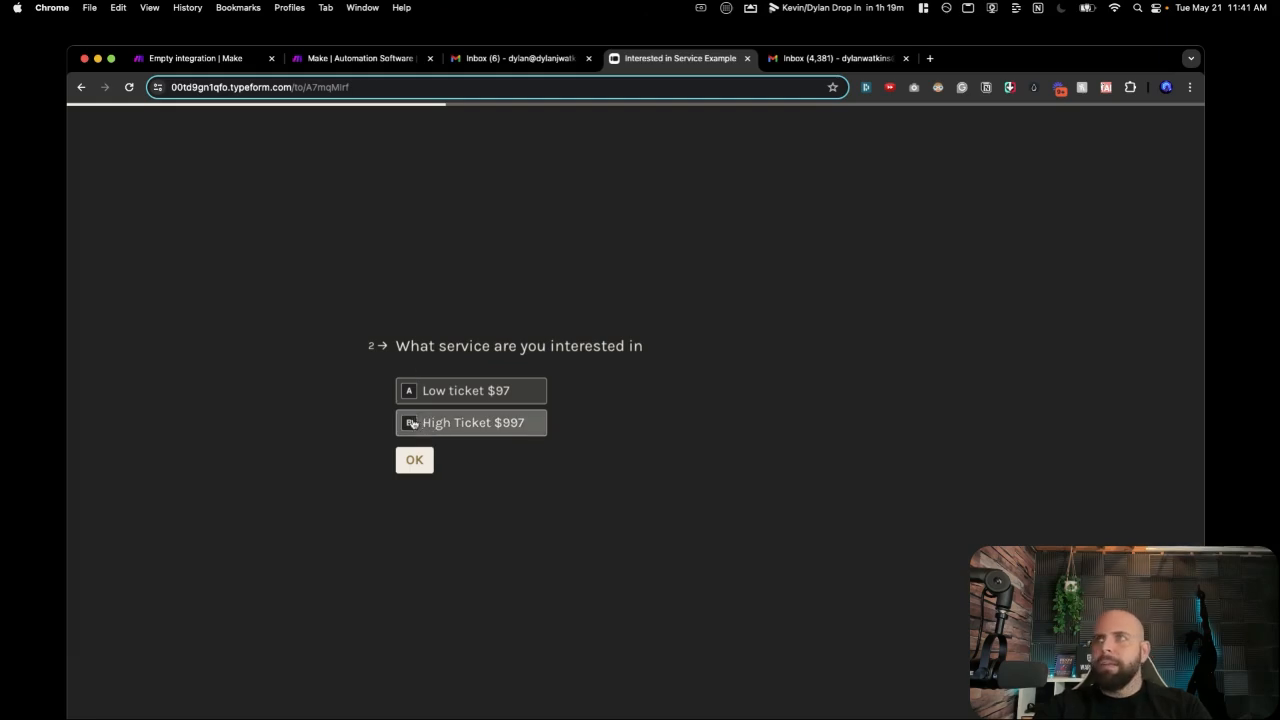
Choose High Ticket $997 and ASAP, submit the form, and go to the inbox.
{"action": "left_click", "coordinate": [412, 423]}
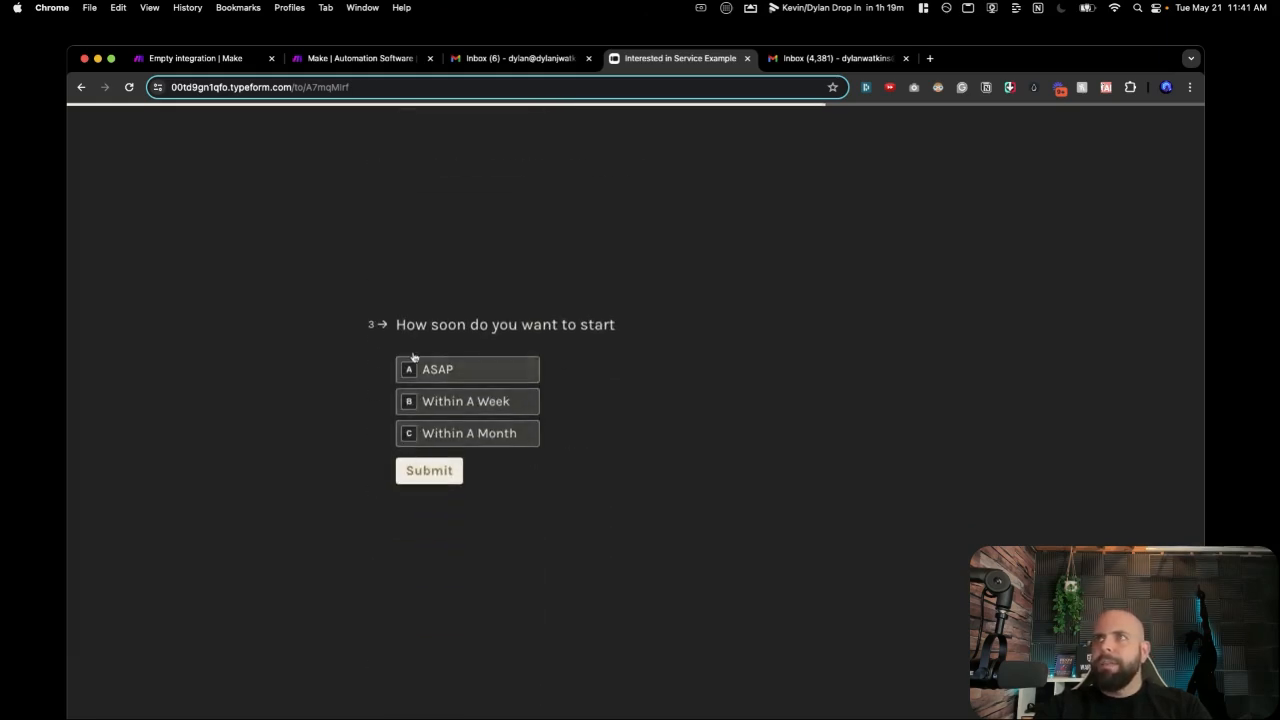
{"action": "left_click", "coordinate": [413, 370]}
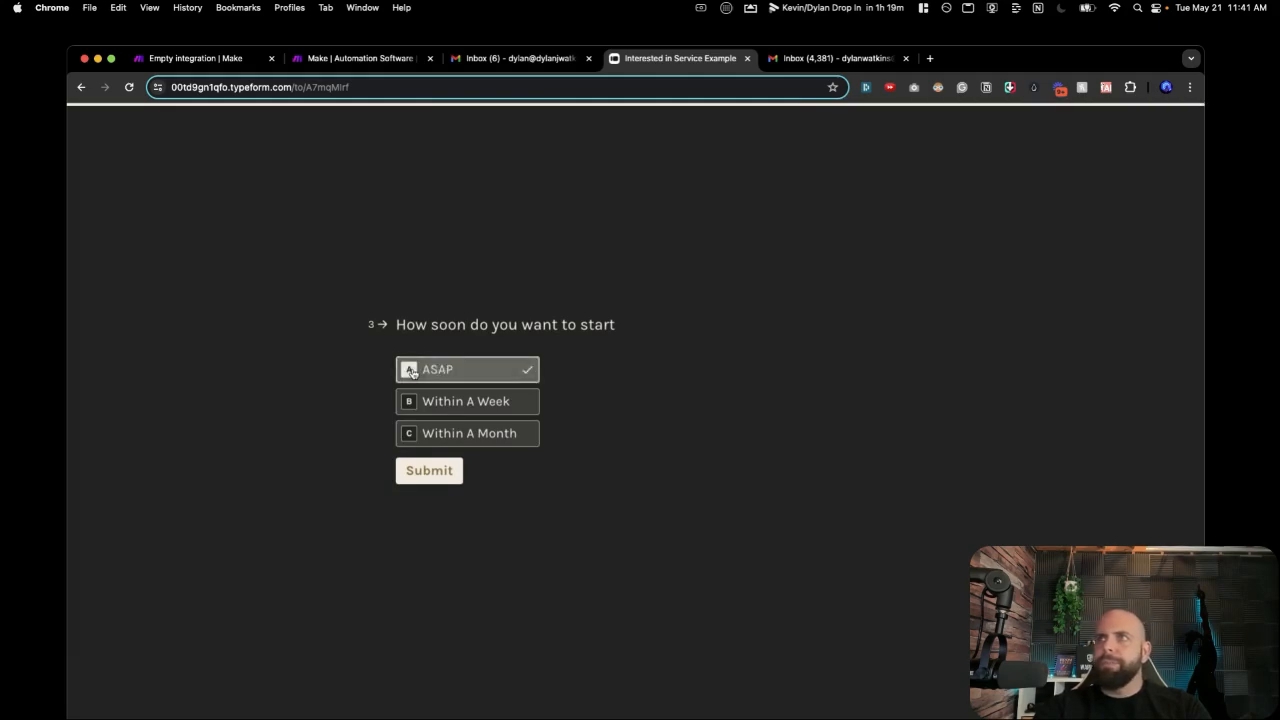
{"action": "left_click", "coordinate": [425, 471]}
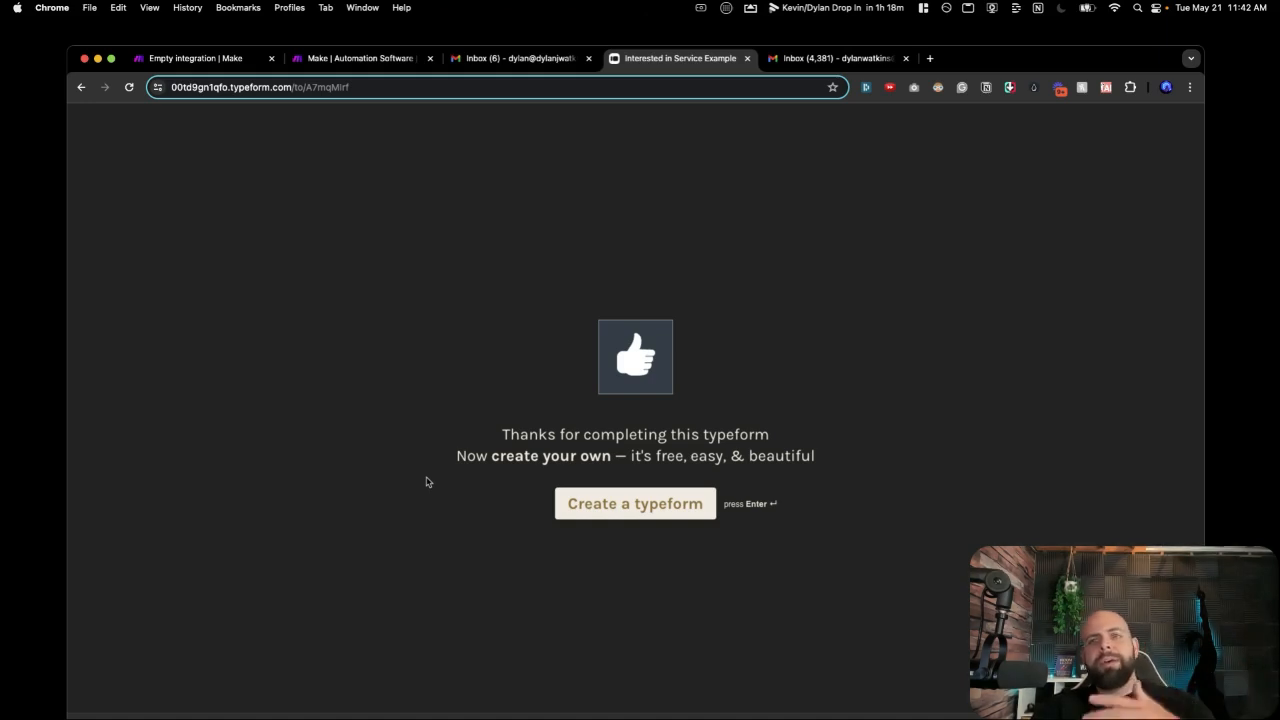
{"action": "left_click", "coordinate": [513, 60]}
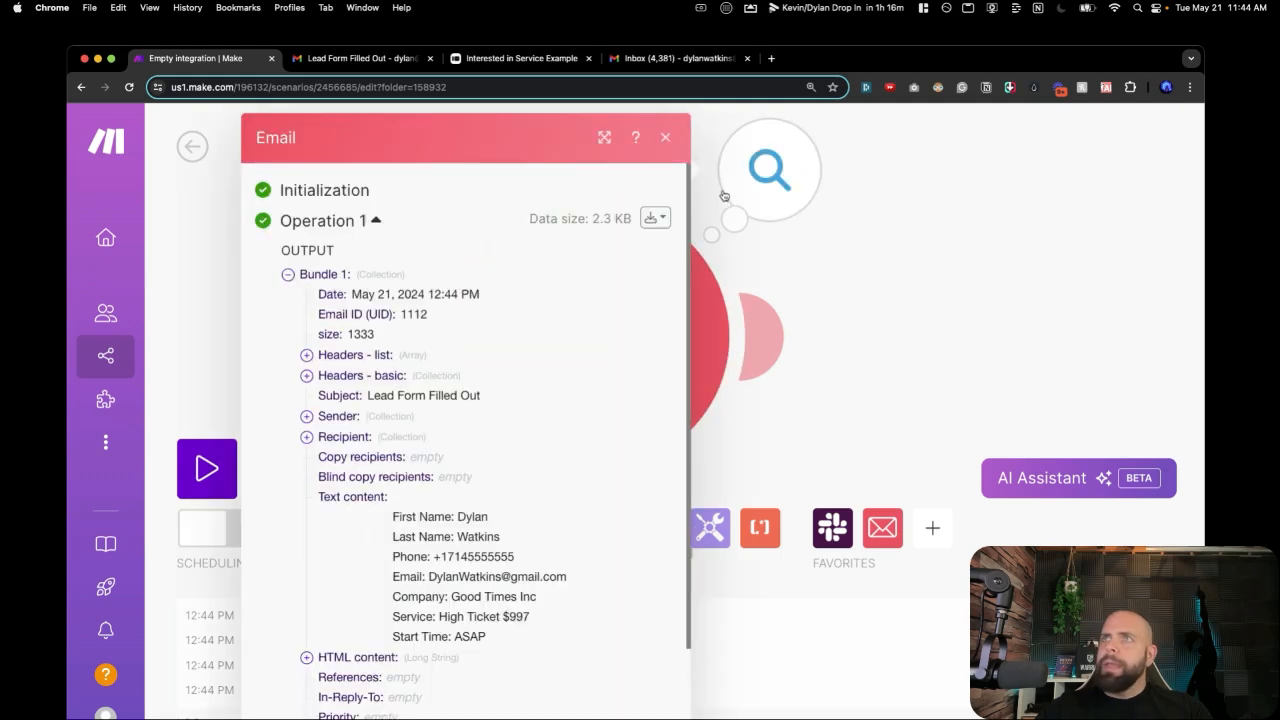
Inspect the trigger's Bundle 1 output with subject 'Lead Form Filled Out', then reopen Watch Emails settings.
{"action": "left_click", "coordinate": [727, 190]}
{"action": "left_click_drag", "start_coordinate": [363, 395], "coordinate": [502, 394]}
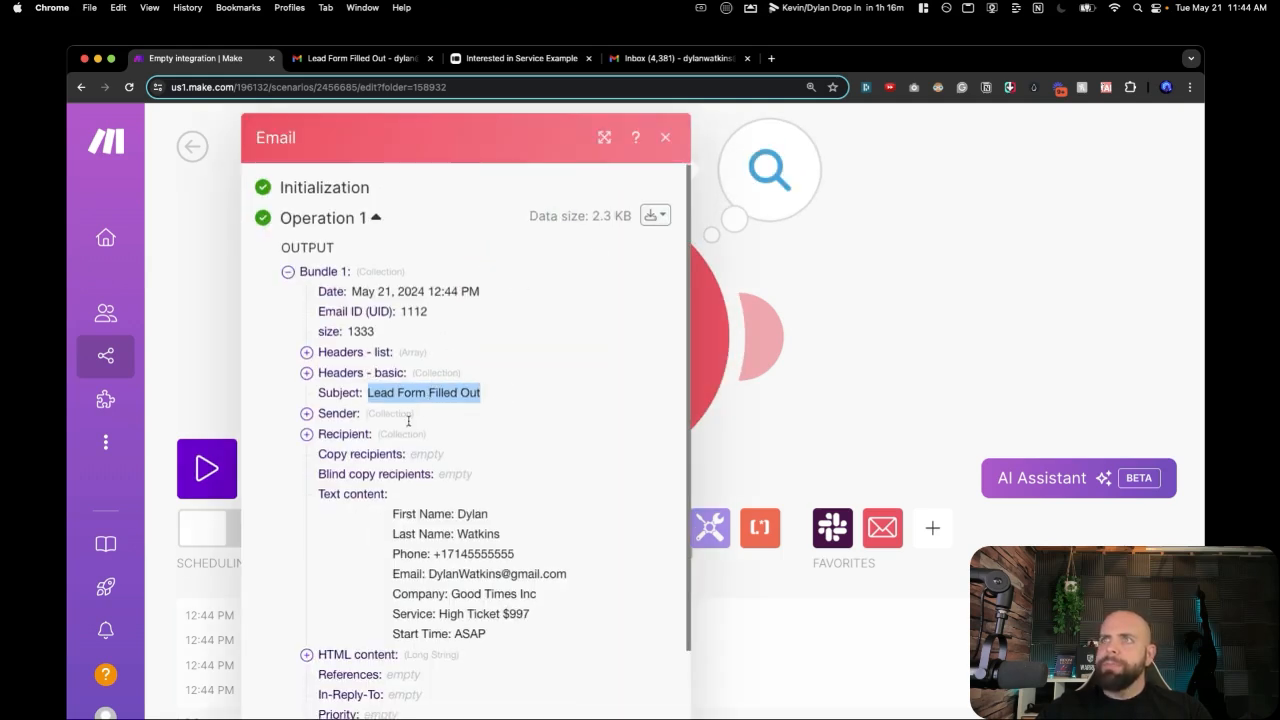
{"action": "scroll", "coordinate": [393, 486], "scroll_direction": "down", "scroll_amount": 1}
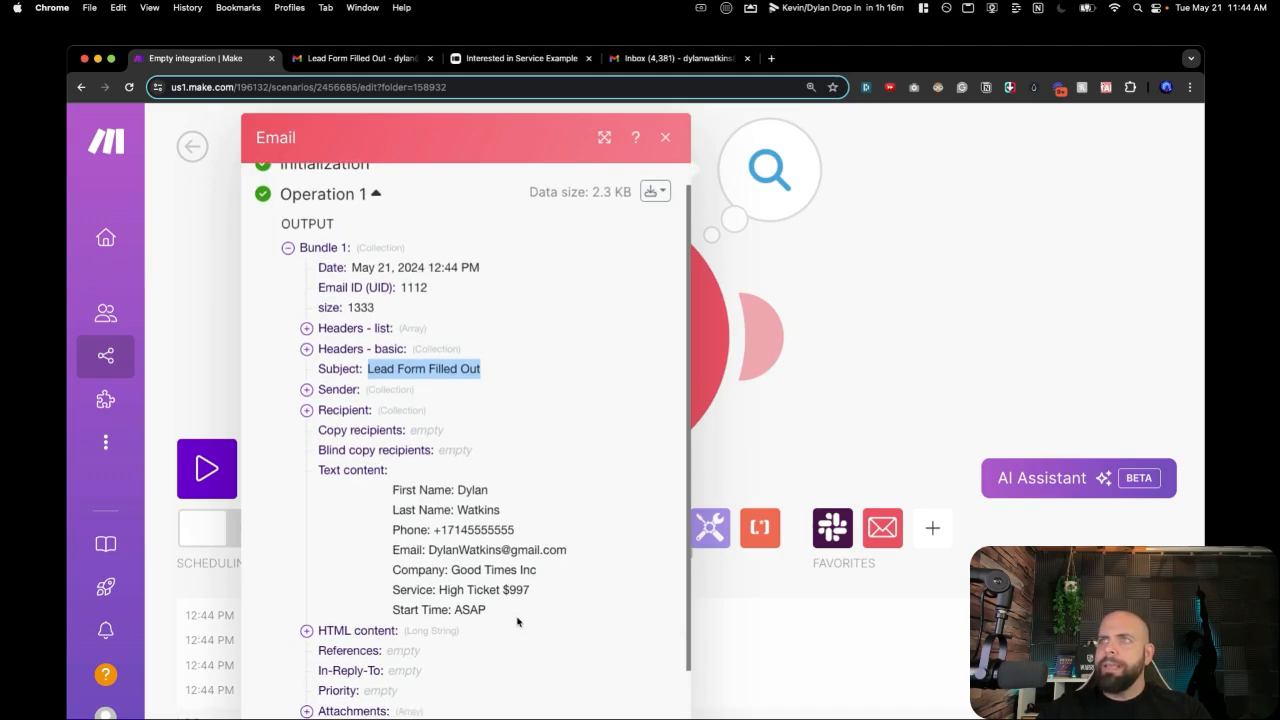
{"action": "left_click", "coordinate": [769, 446]}
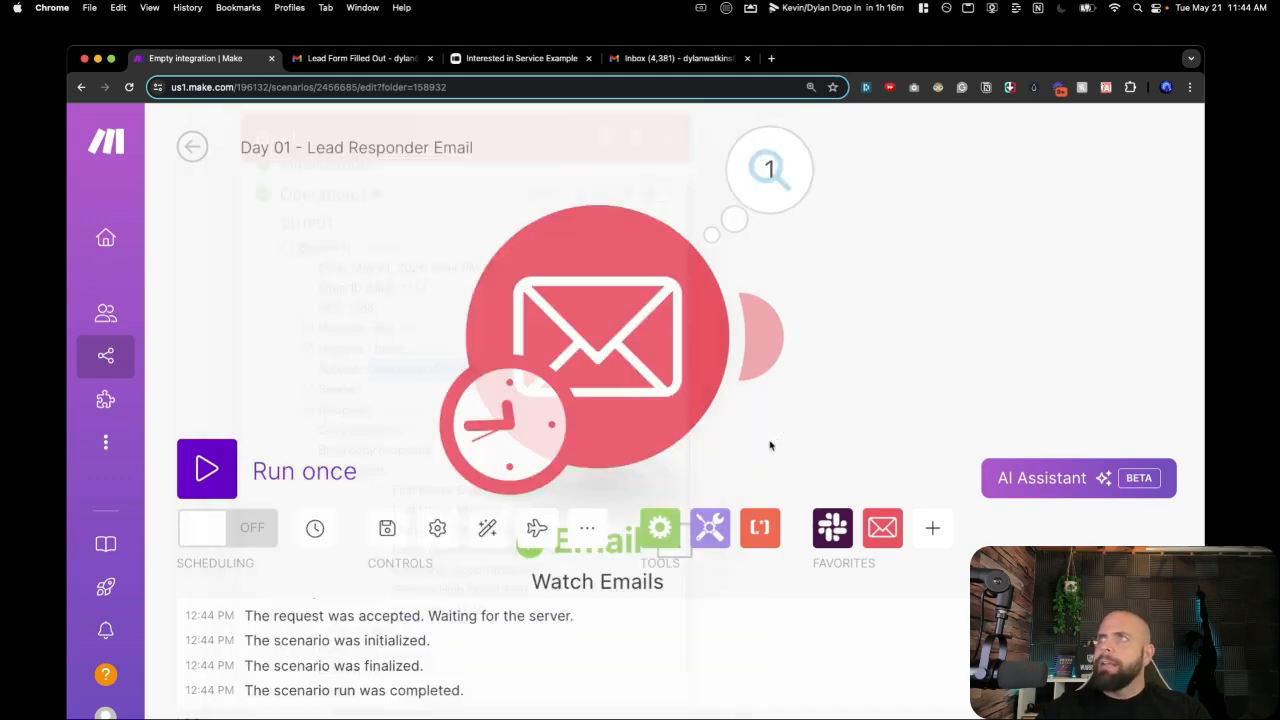
{"action": "left_click", "coordinate": [598, 352]}
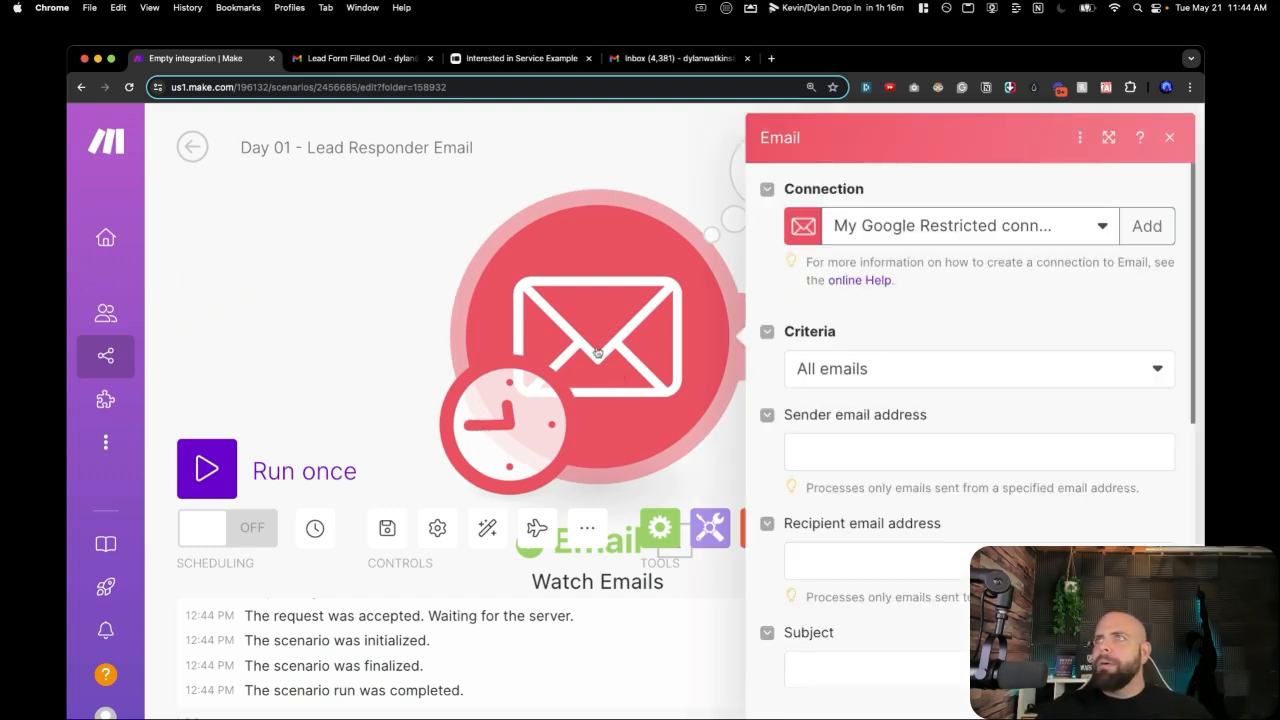
{"action": "scroll", "coordinate": [785, 465], "scroll_direction": "down", "scroll_amount": 4}
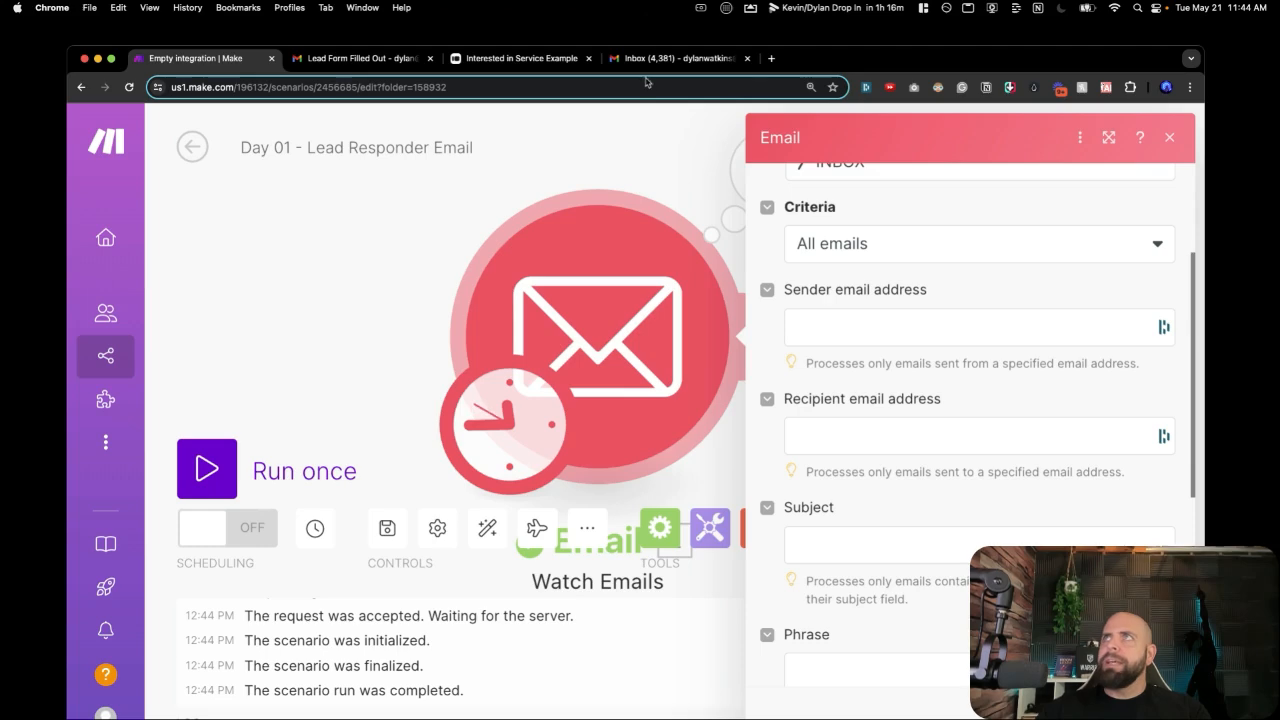
Copy the 'Lead Form Filled Out' subject from the Gmail message and return to Make.
{"action": "left_click", "coordinate": [396, 62]}
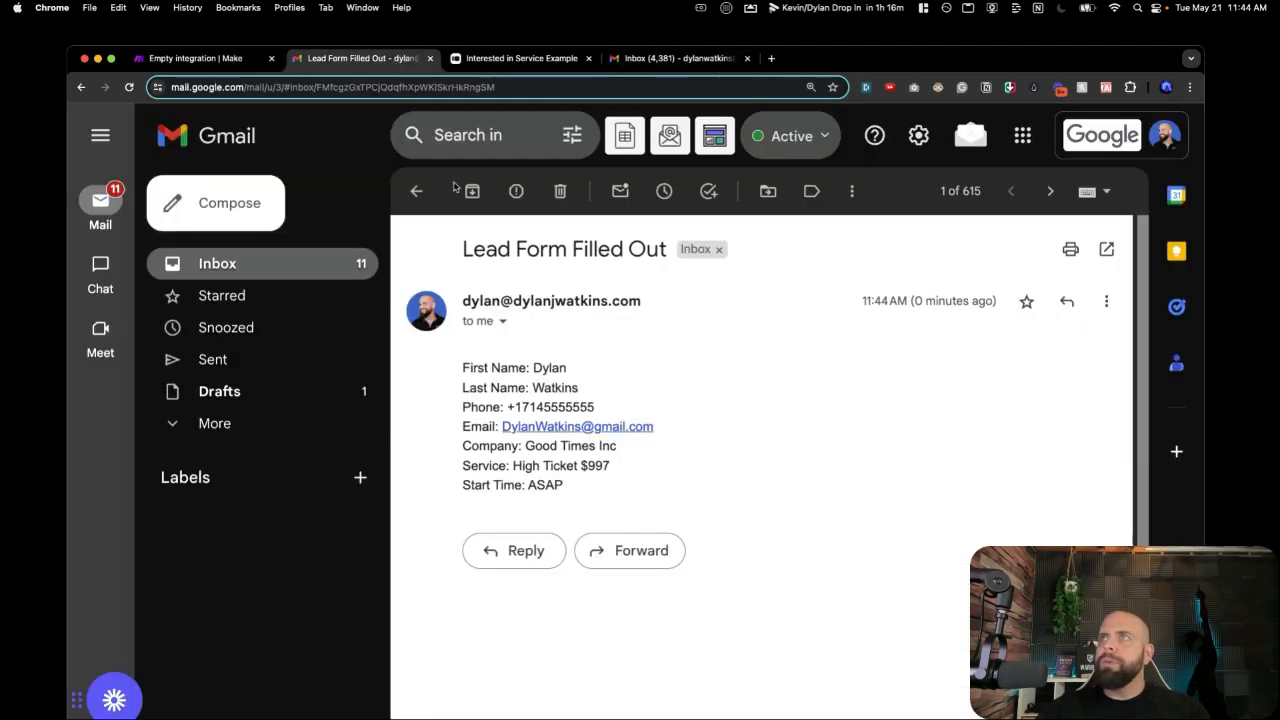
{"action": "triple_click", "coordinate": [526, 252]}
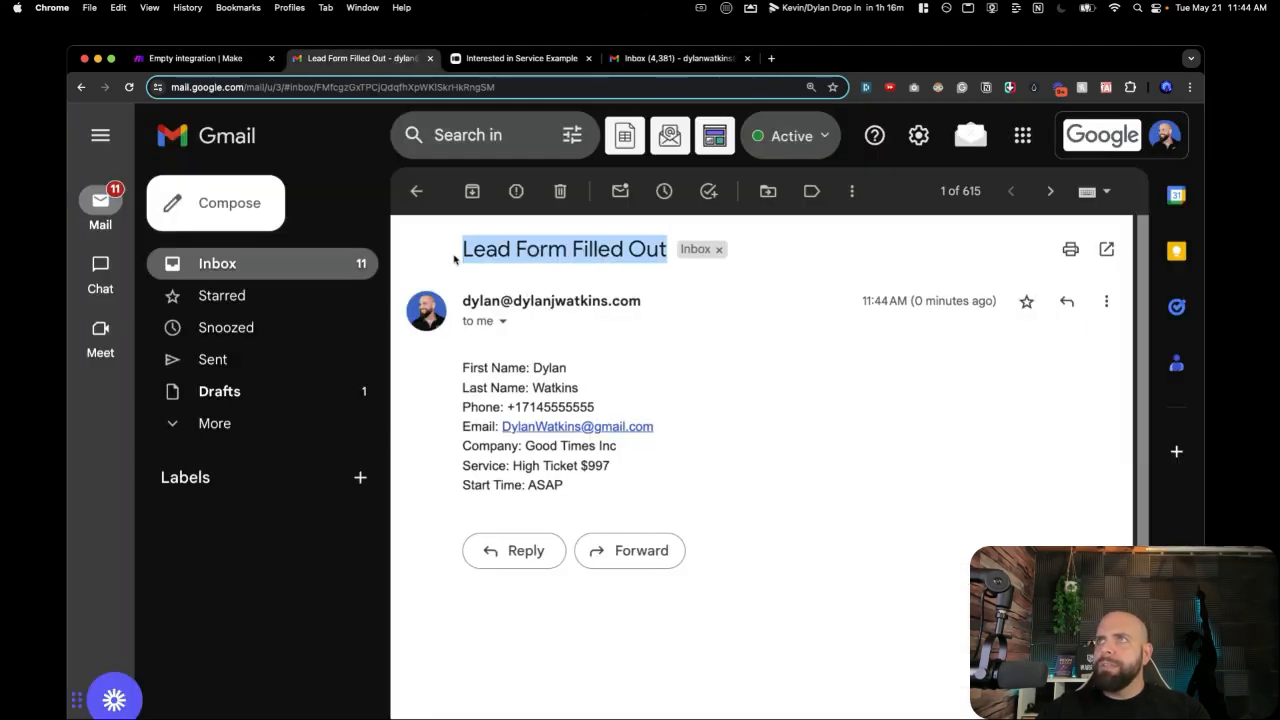
{"action": "key", "text": "super+c"}
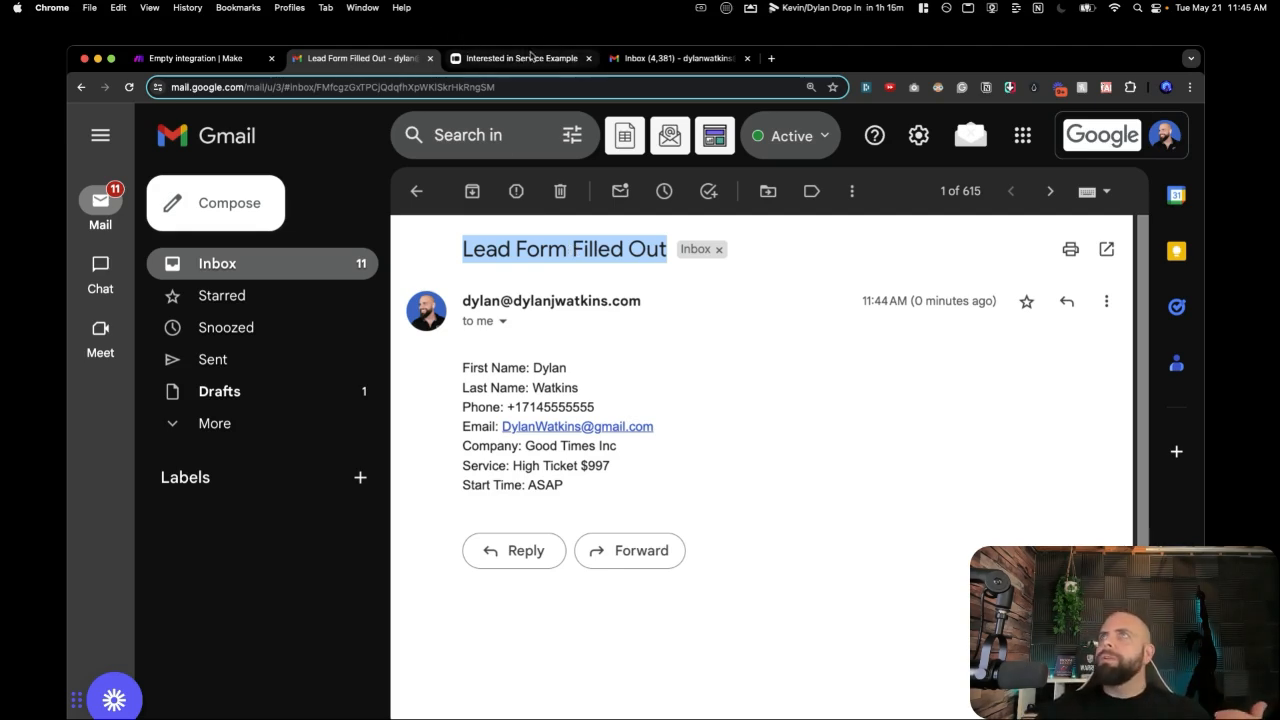
{"action": "left_click", "coordinate": [230, 66]}
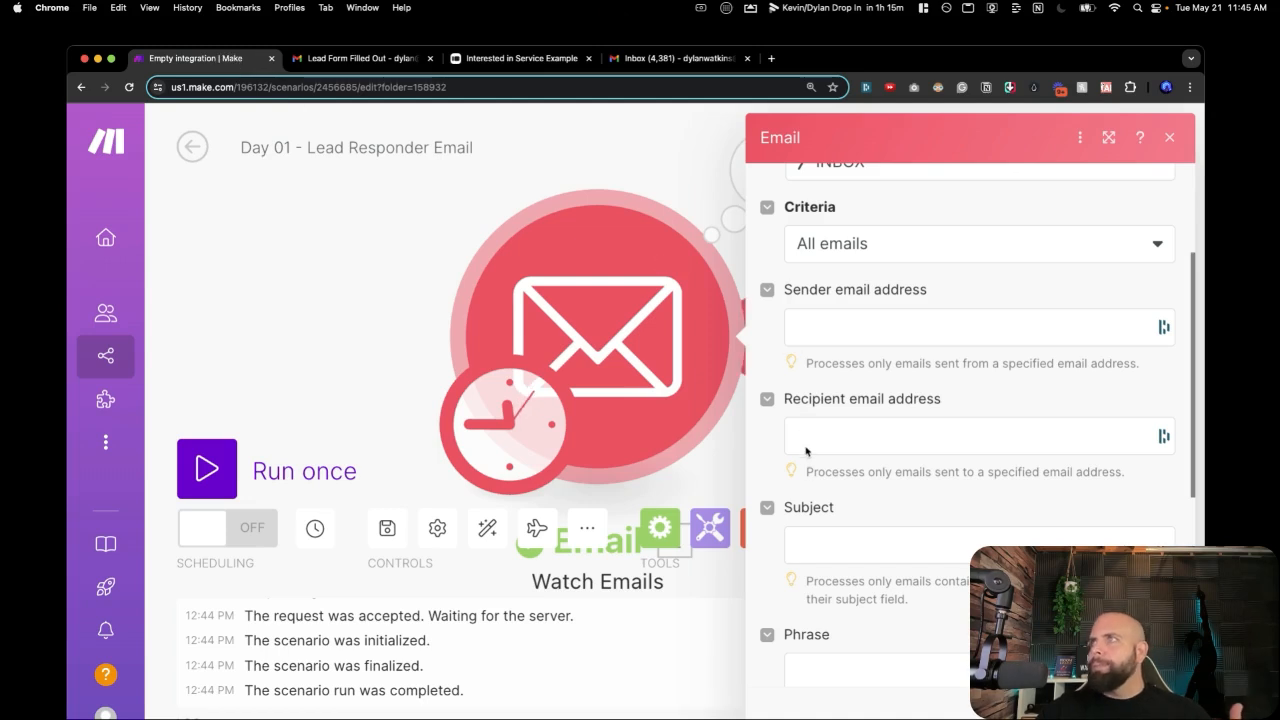
Filter the Watch Emails trigger on subject 'Lead Form Filled Out' and start from now on.
{"action": "left_click", "coordinate": [806, 550]}
{"action": "key", "text": "super+v"}
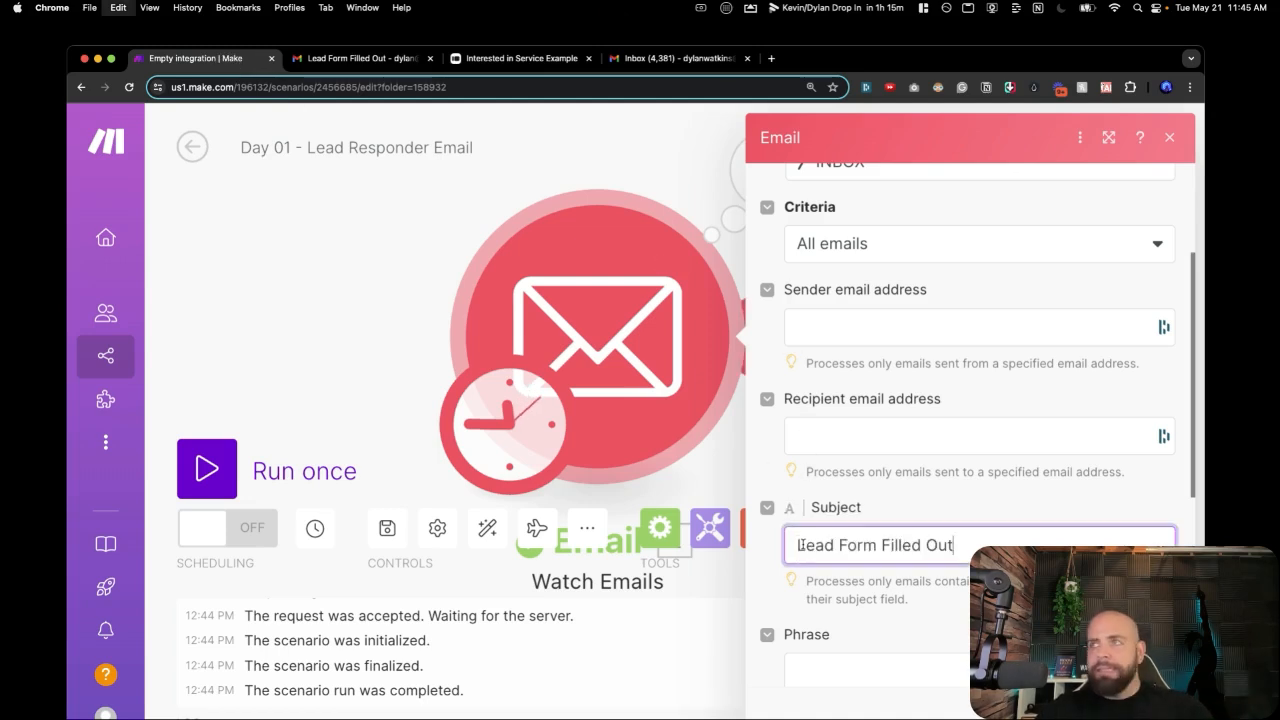
{"action": "scroll", "coordinate": [846, 591], "scroll_direction": "down", "scroll_amount": 1}
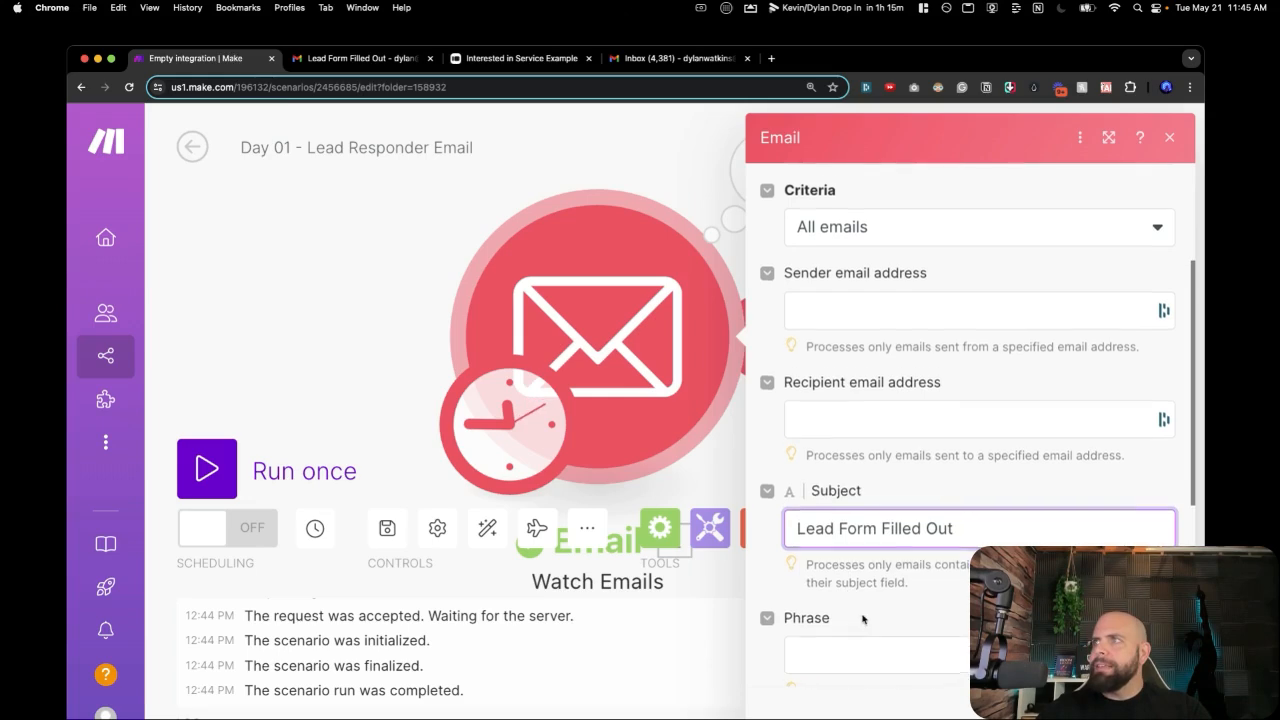
{"action": "scroll", "coordinate": [863, 610], "scroll_direction": "down", "scroll_amount": 2}
{"action": "scroll", "coordinate": [930, 562], "scroll_direction": "down", "scroll_amount": 4}
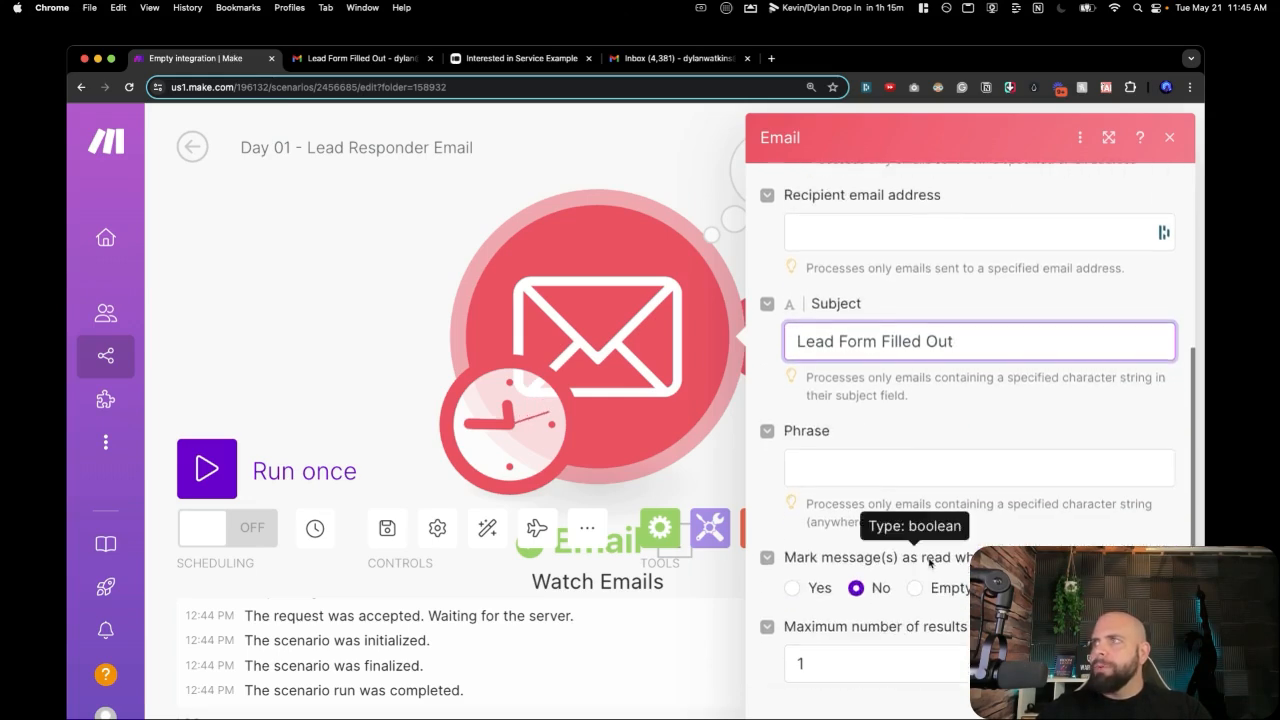
{"action": "left_click", "coordinate": [1160, 693]}
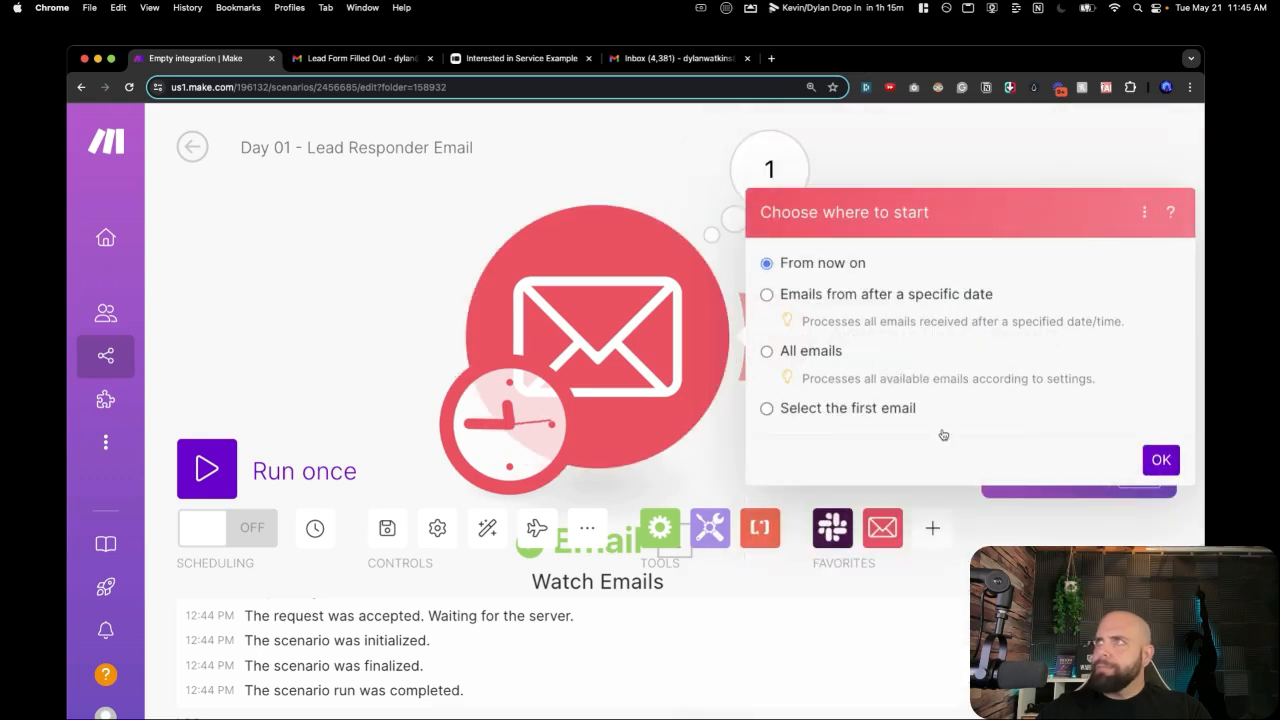
{"action": "left_click", "coordinate": [1160, 460]}
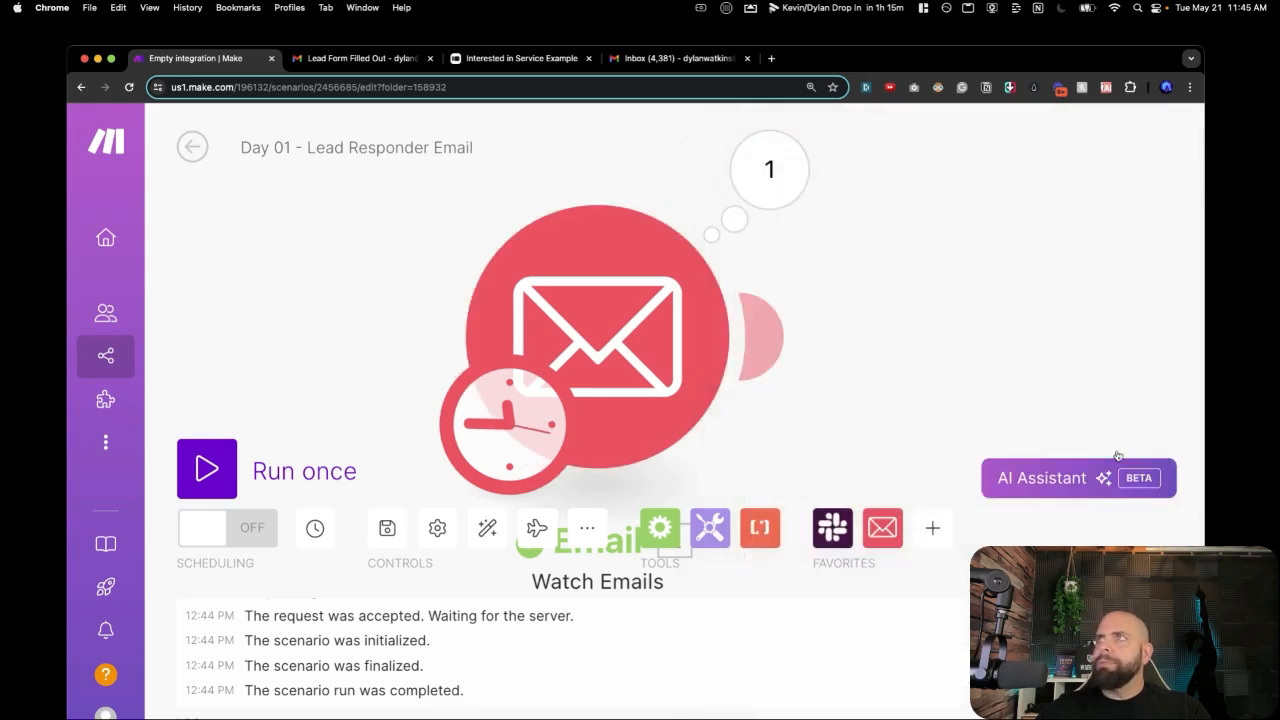
{"action": "scroll", "coordinate": [584, 412], "scroll_direction": "down", "scroll_amount": 2}
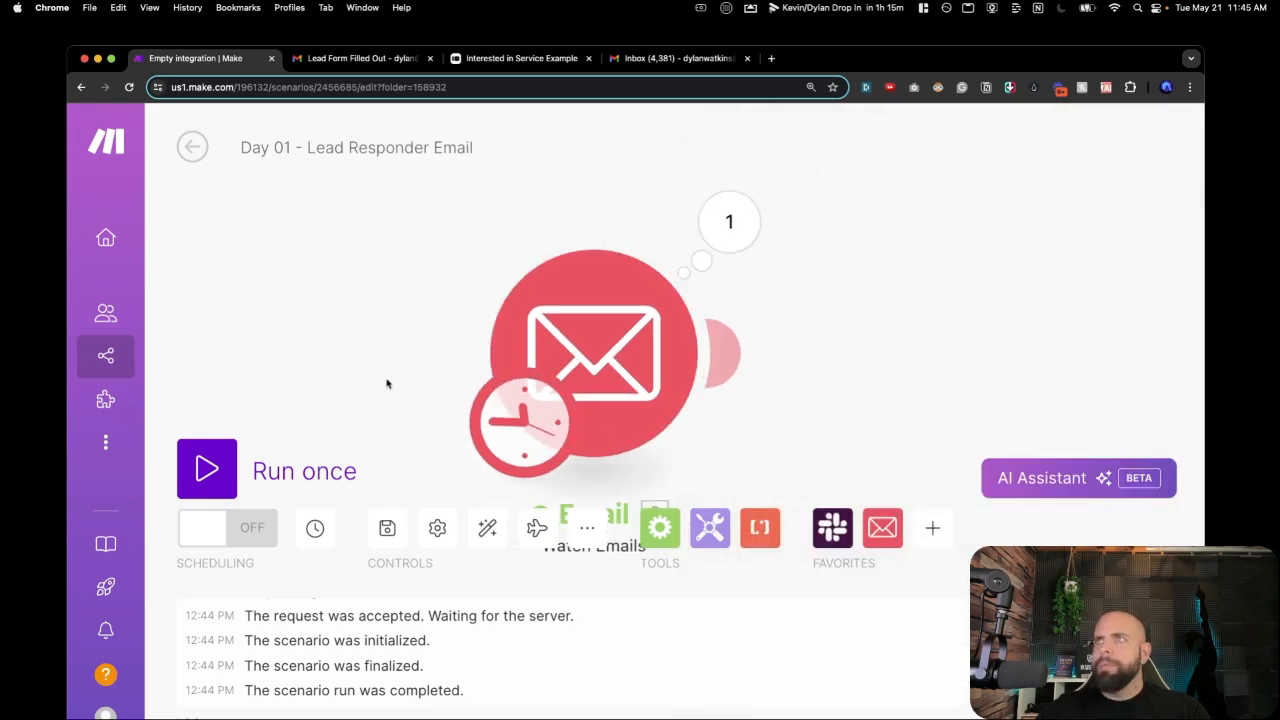
{"action": "left_click_drag", "start_coordinate": [420, 384], "coordinate": [295, 373]}
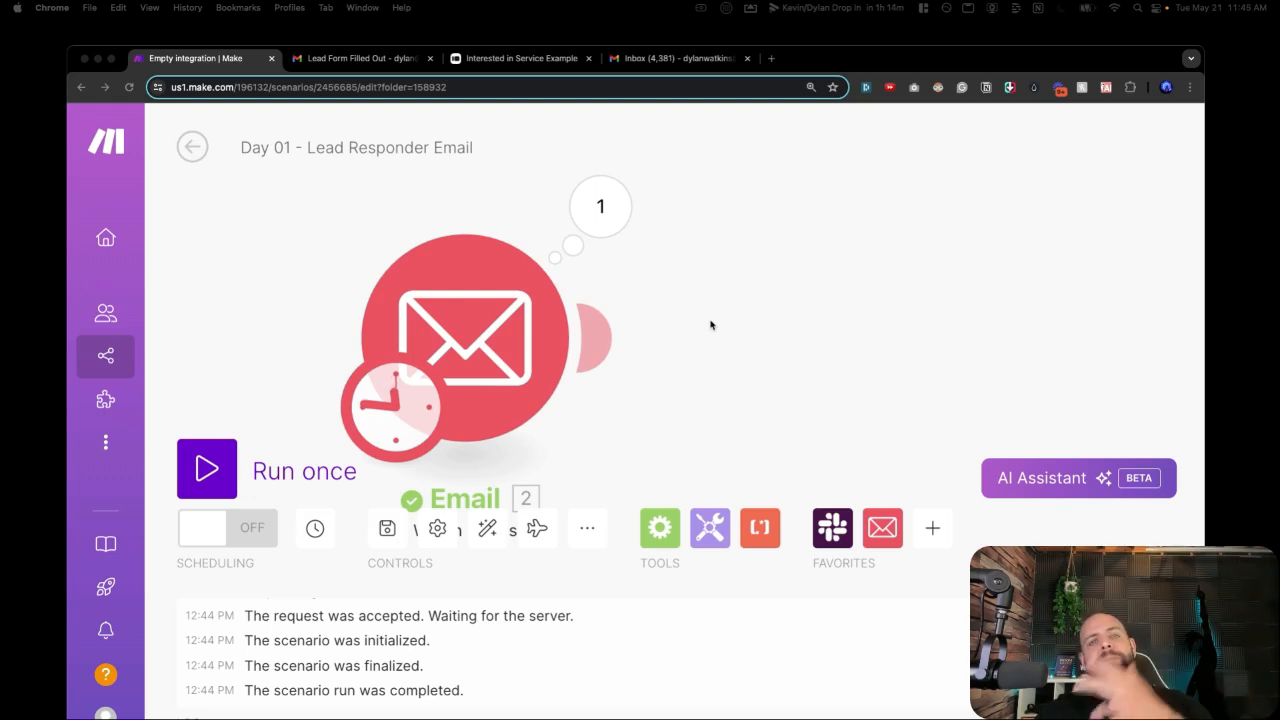
Add an OpenAI 'Create a Completion' module after the Email trigger and open a new browser tab.
{"action": "left_click", "coordinate": [812, 328]}
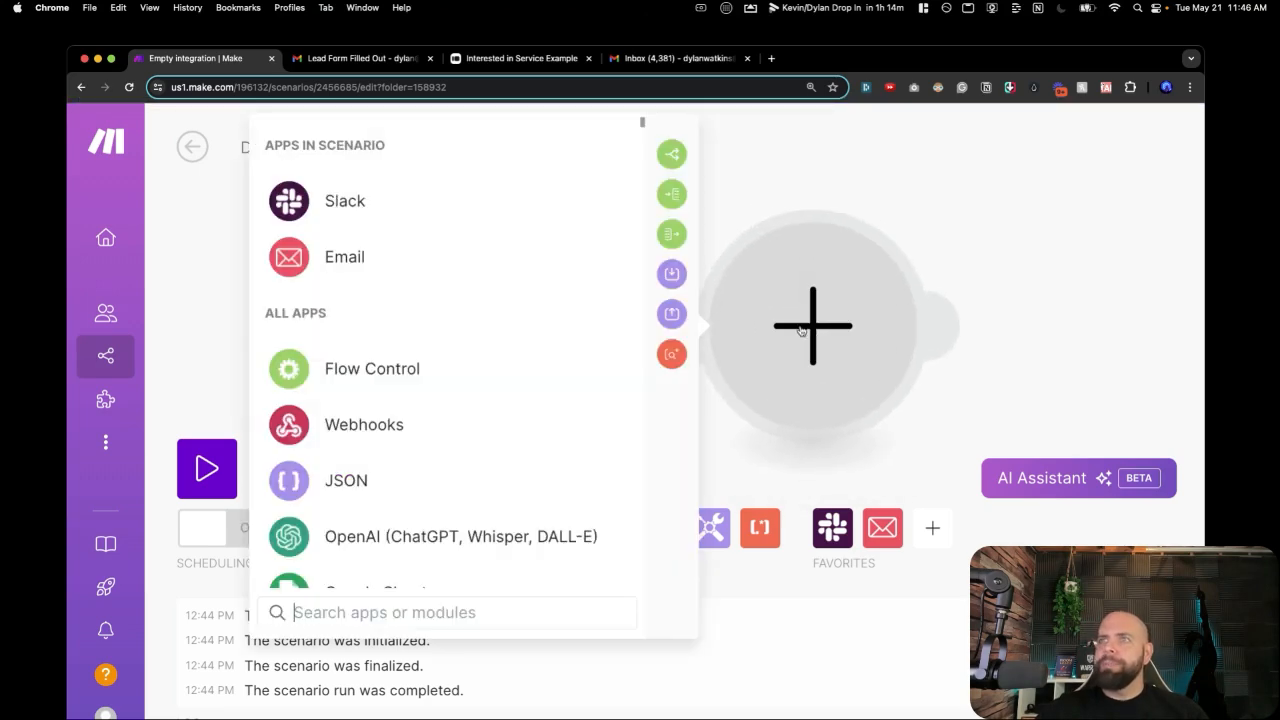
{"action": "type", "text": "open"}
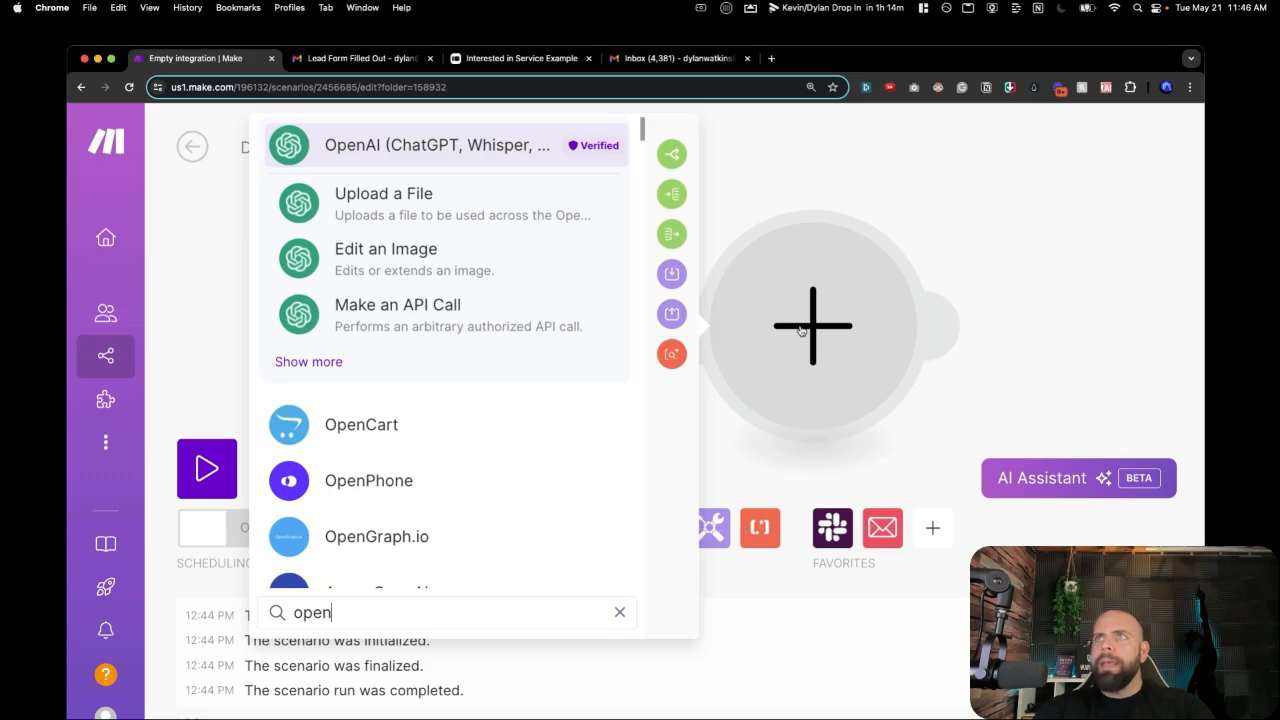
{"action": "left_click", "coordinate": [480, 139]}
{"action": "left_click", "coordinate": [391, 377]}
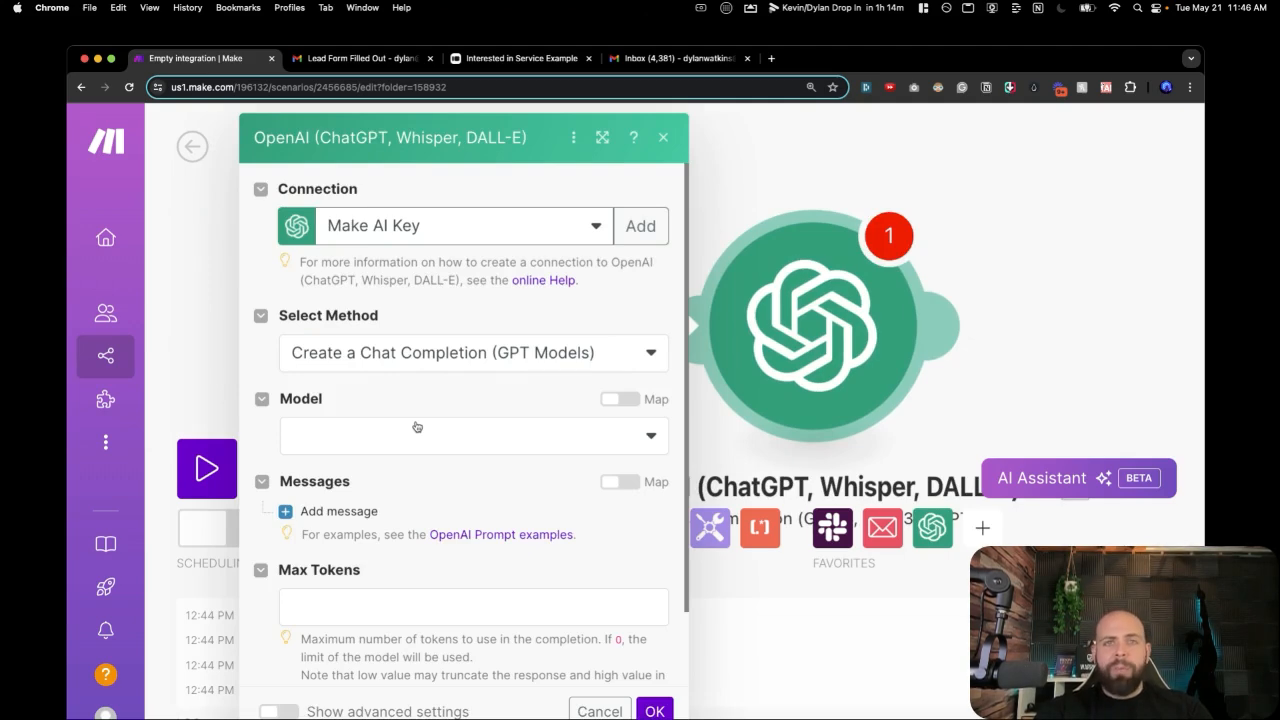
{"action": "left_click", "coordinate": [775, 59]}
Search 'openai.com api' and open the OpenAI Platform site from the results.
{"action": "type", "text": "op"}
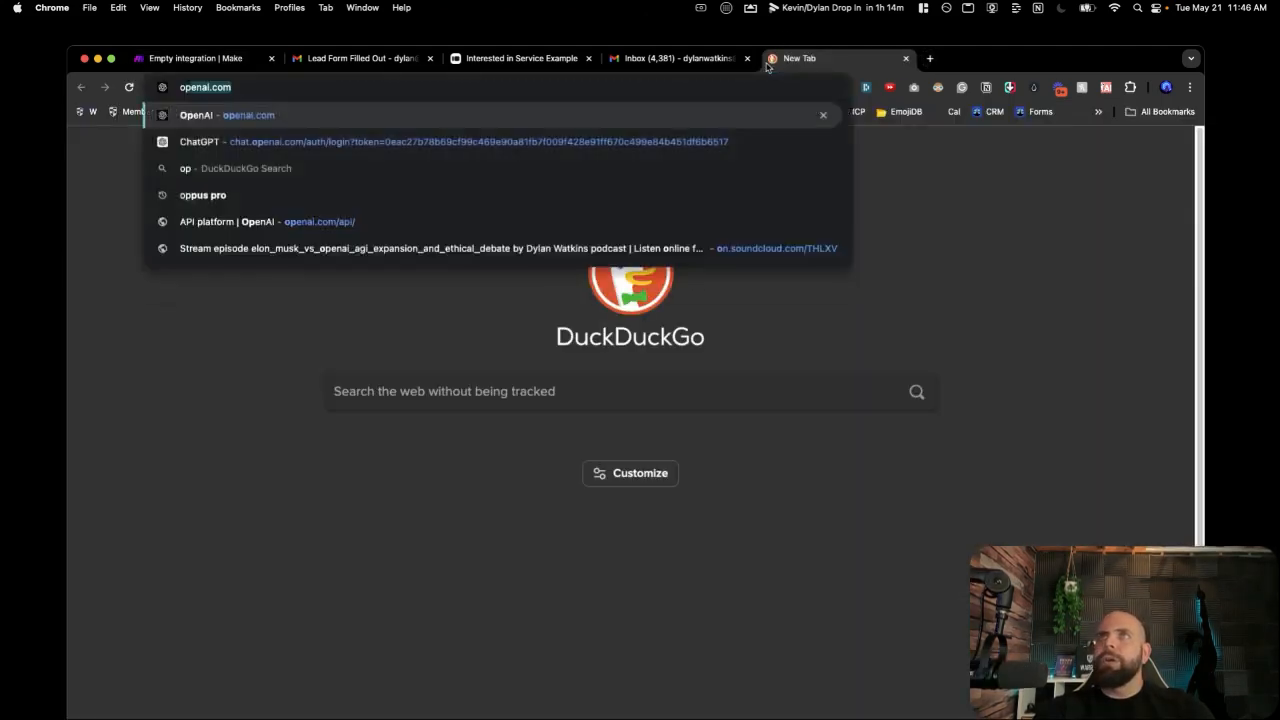
{"action": "type", "text": "enai.com api"}
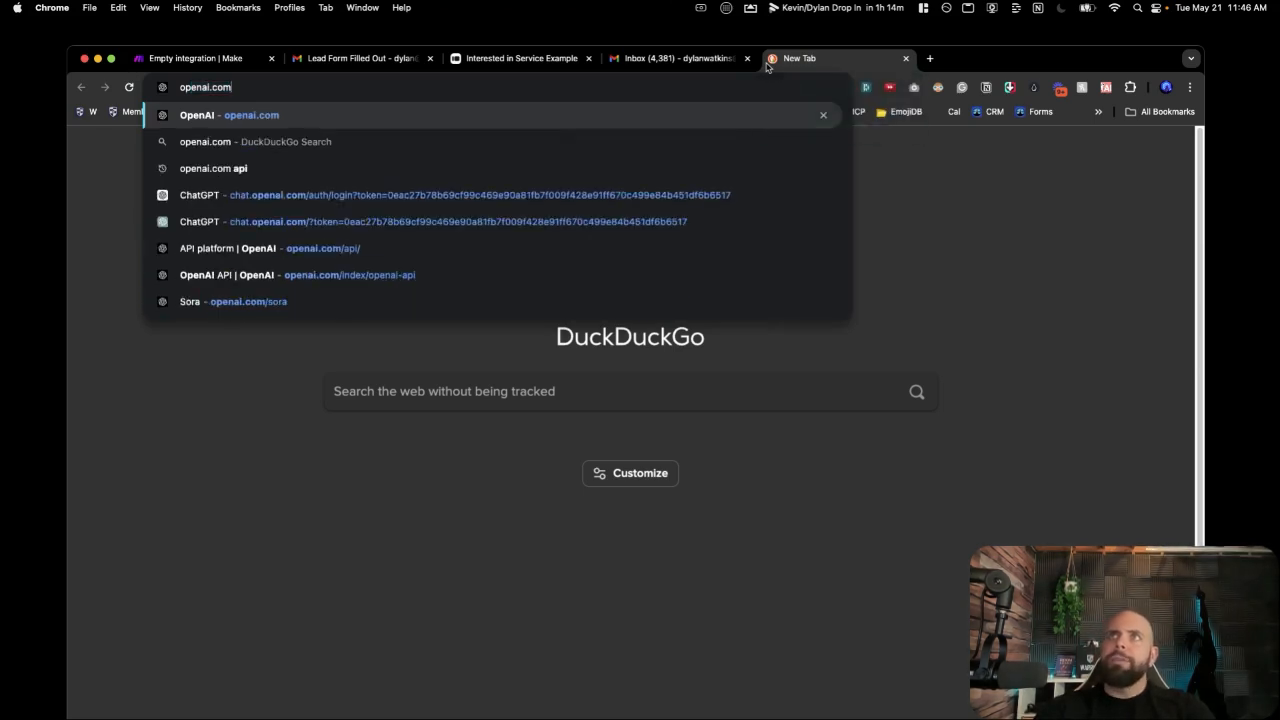
{"action": "key", "text": "Return"}
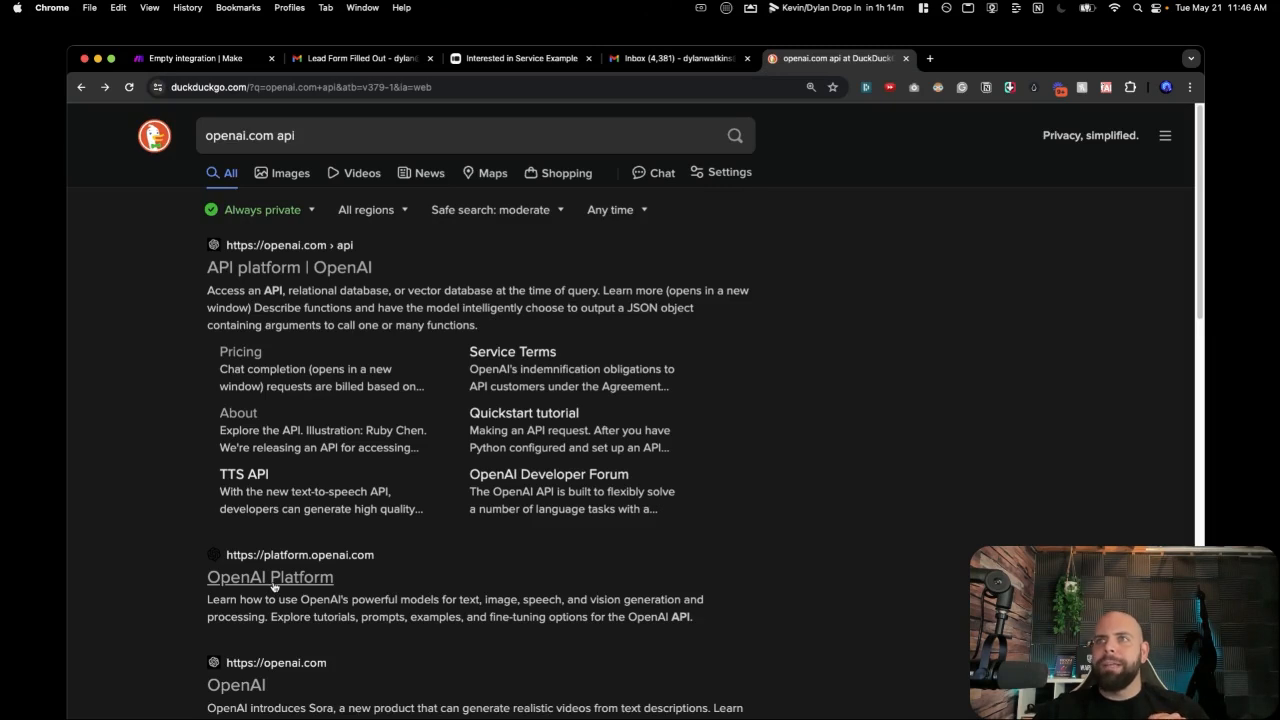
{"action": "left_click", "coordinate": [273, 580]}
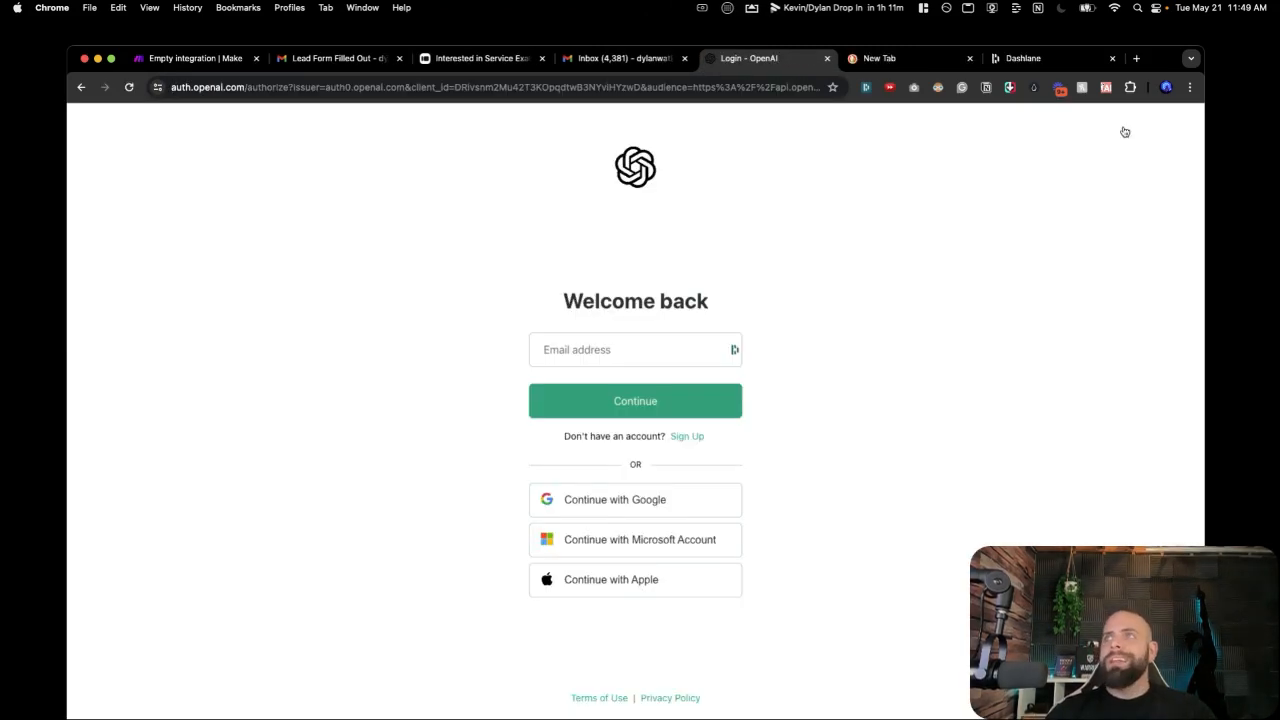
Sign in with the saved email and password, then enter the one-time verification code.
{"action": "left_click", "coordinate": [605, 363]}
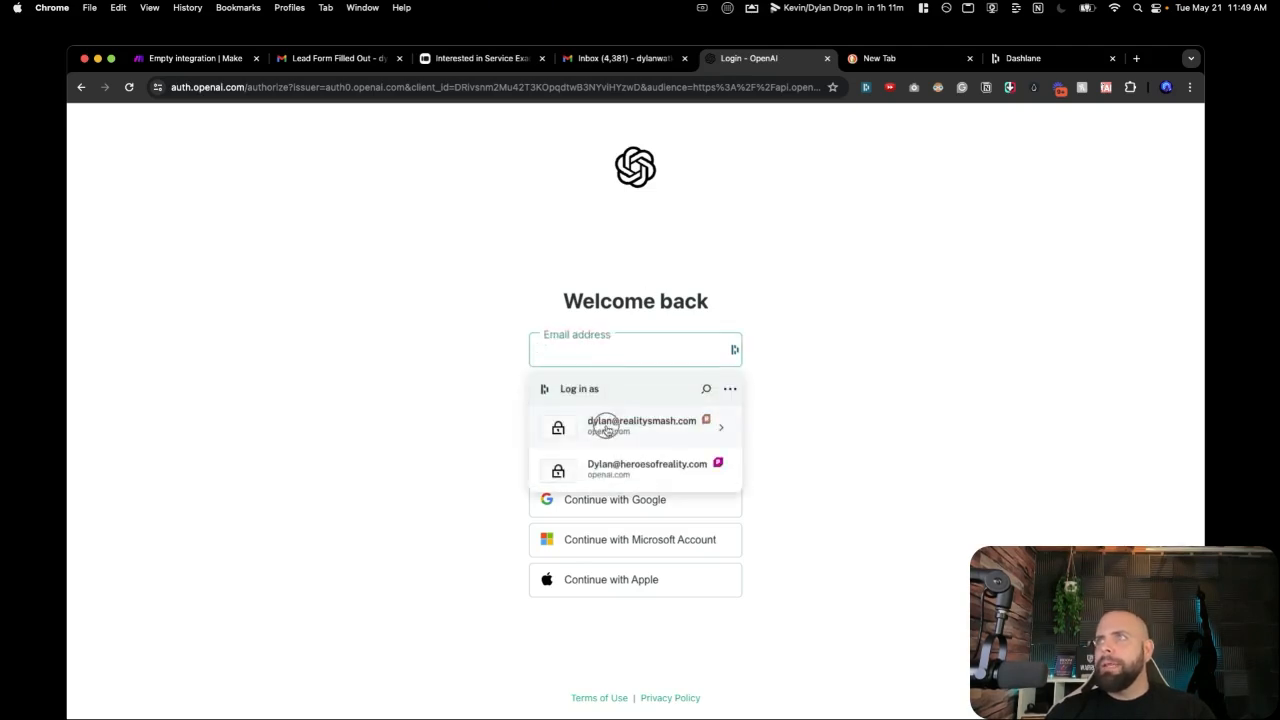
{"action": "left_click", "coordinate": [607, 425]}
{"action": "left_click", "coordinate": [606, 405]}
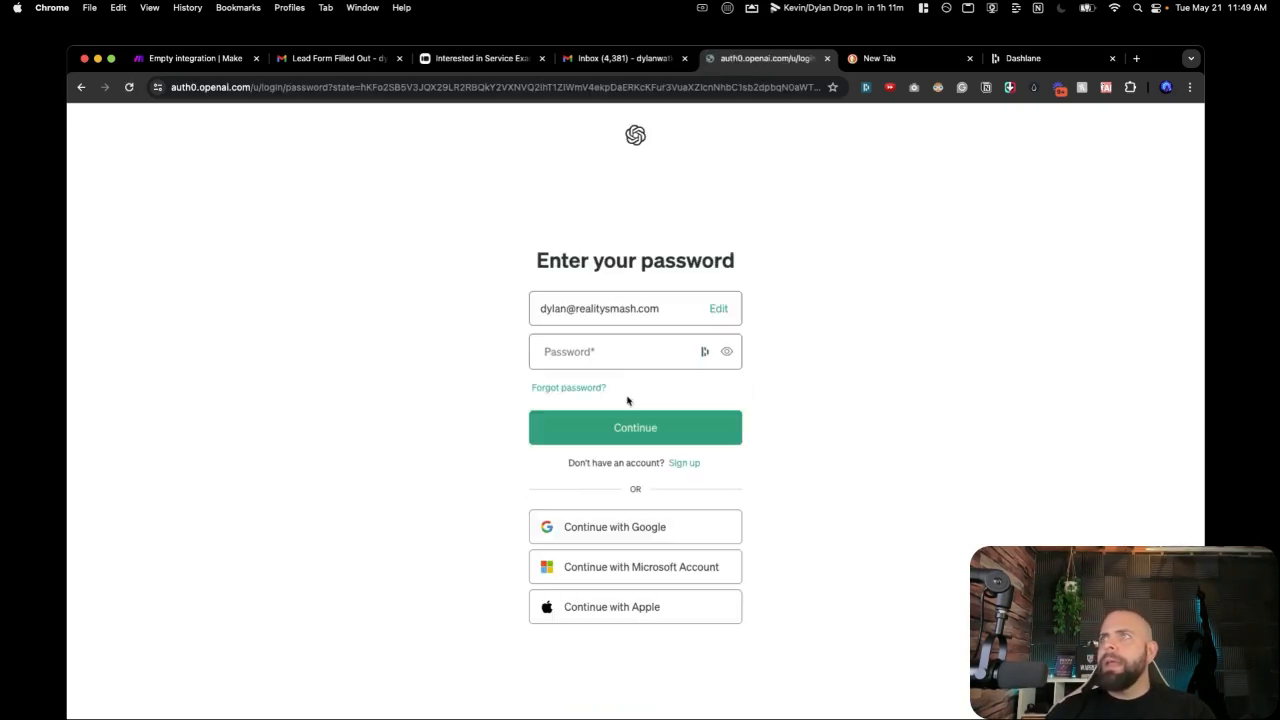
{"action": "left_click", "coordinate": [609, 351]}
{"action": "left_click", "coordinate": [608, 428]}
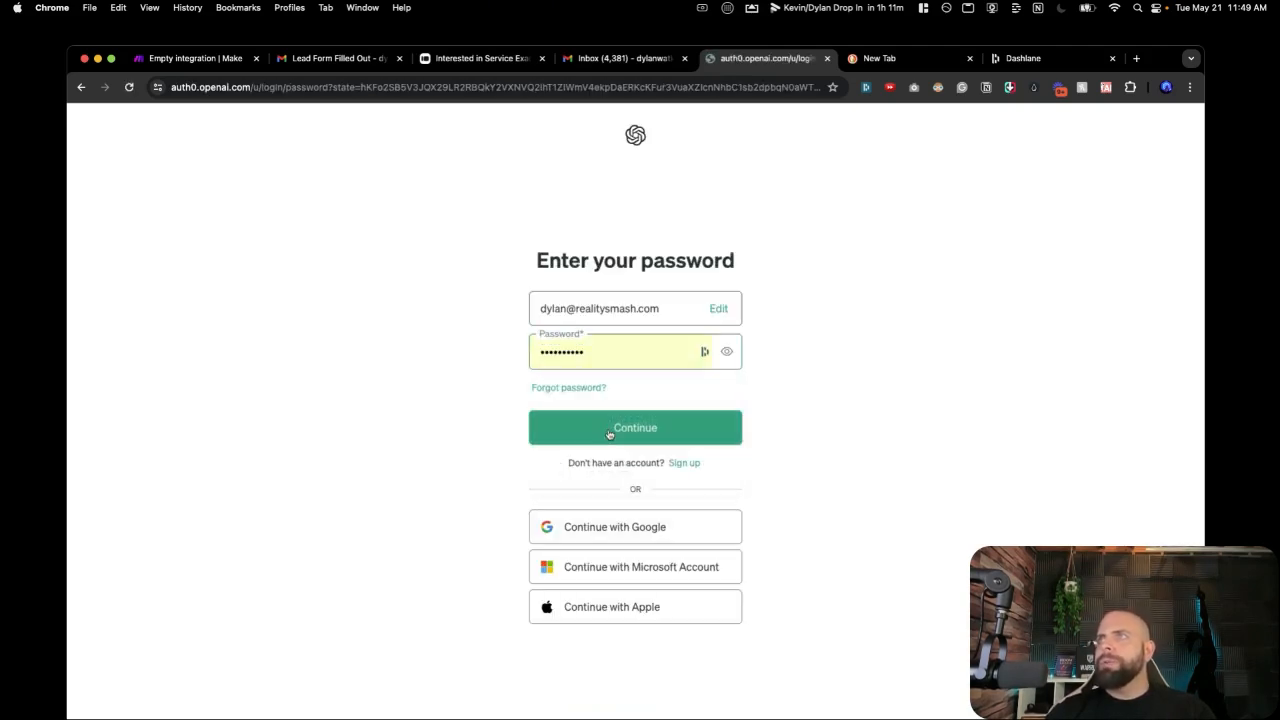
{"action": "left_click", "coordinate": [608, 432]}
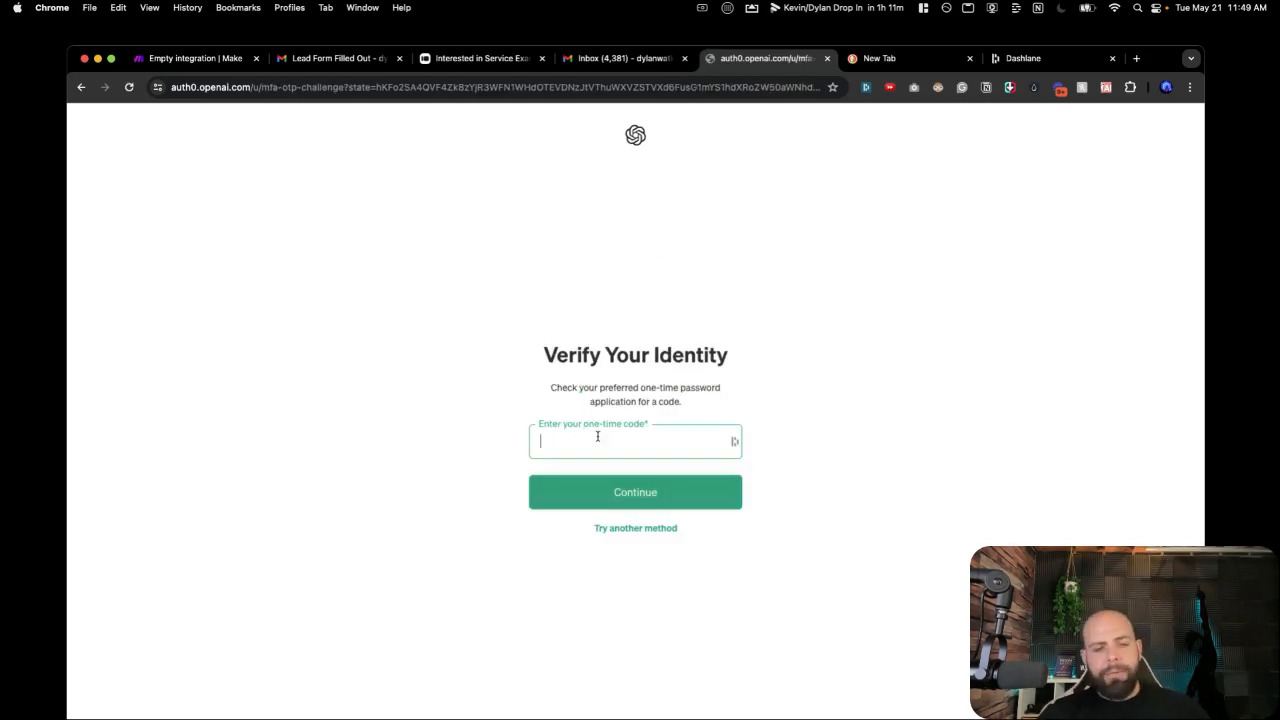
{"action": "key", "text": "super+v"}
{"action": "left_click", "coordinate": [591, 508]}
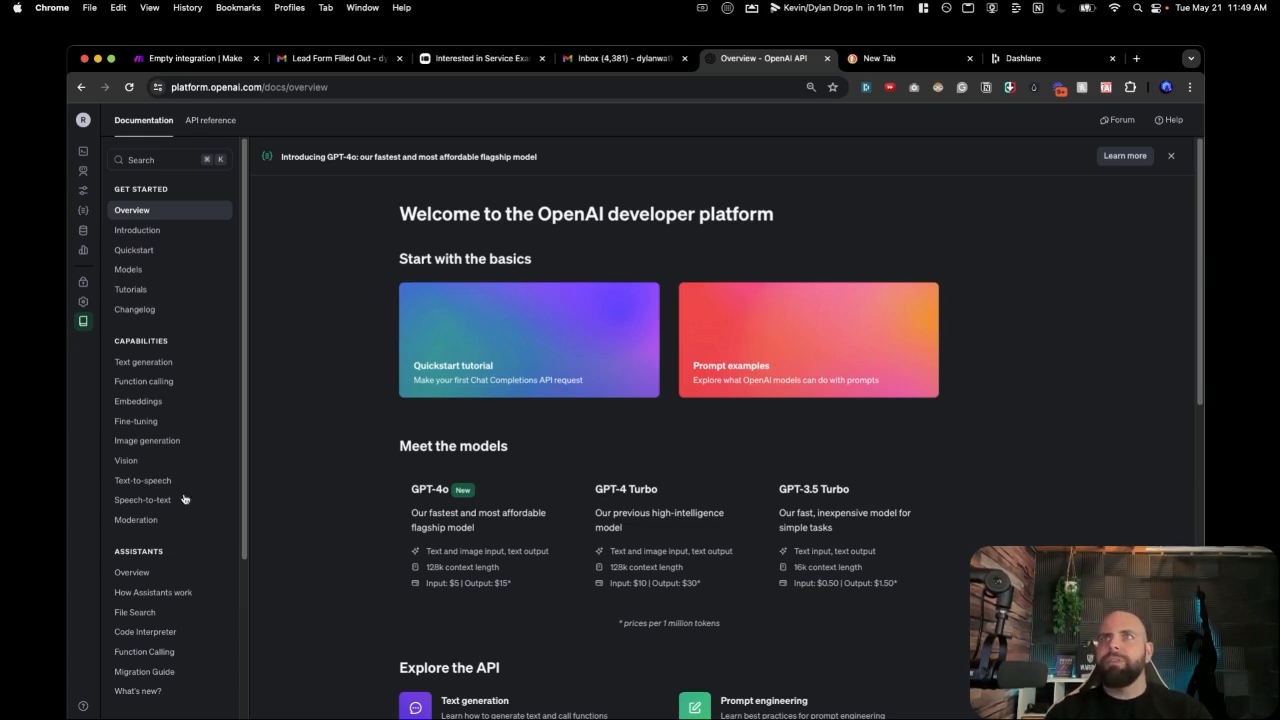
Go to the project API keys page in OpenAI Platform.
{"action": "mouse_move", "coordinate": [84, 185]}
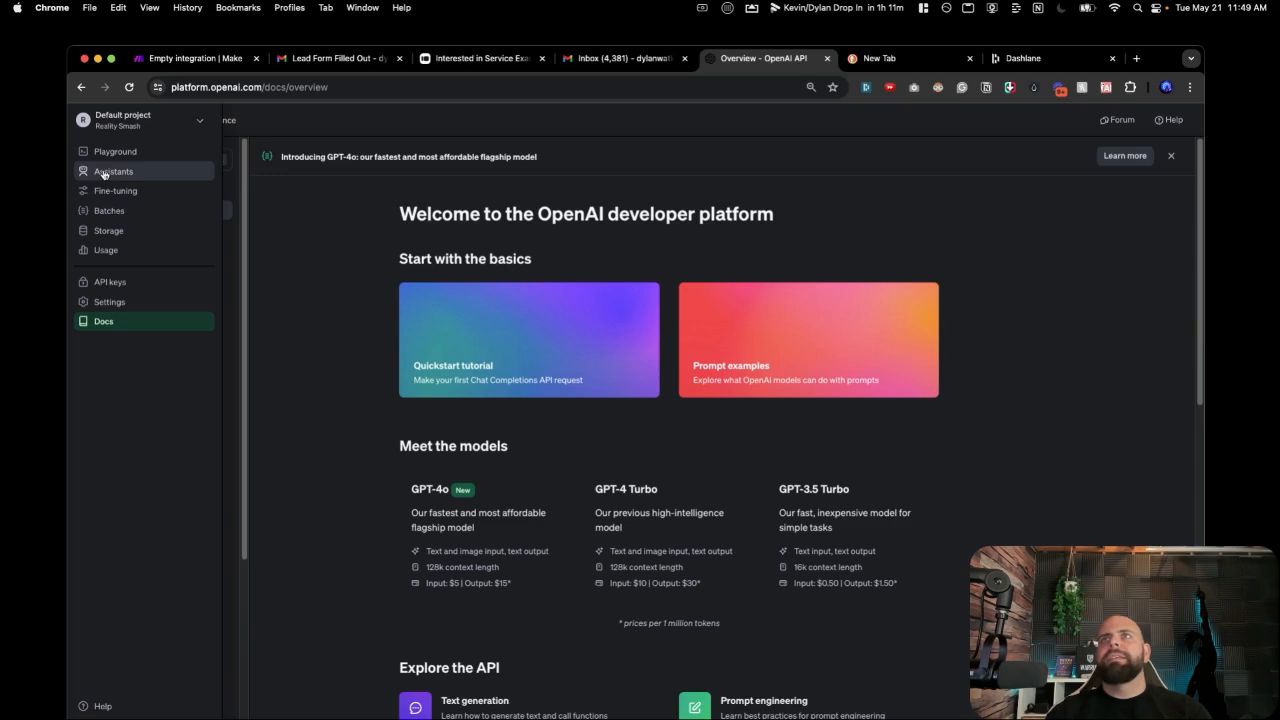
{"action": "left_click", "coordinate": [108, 152]}
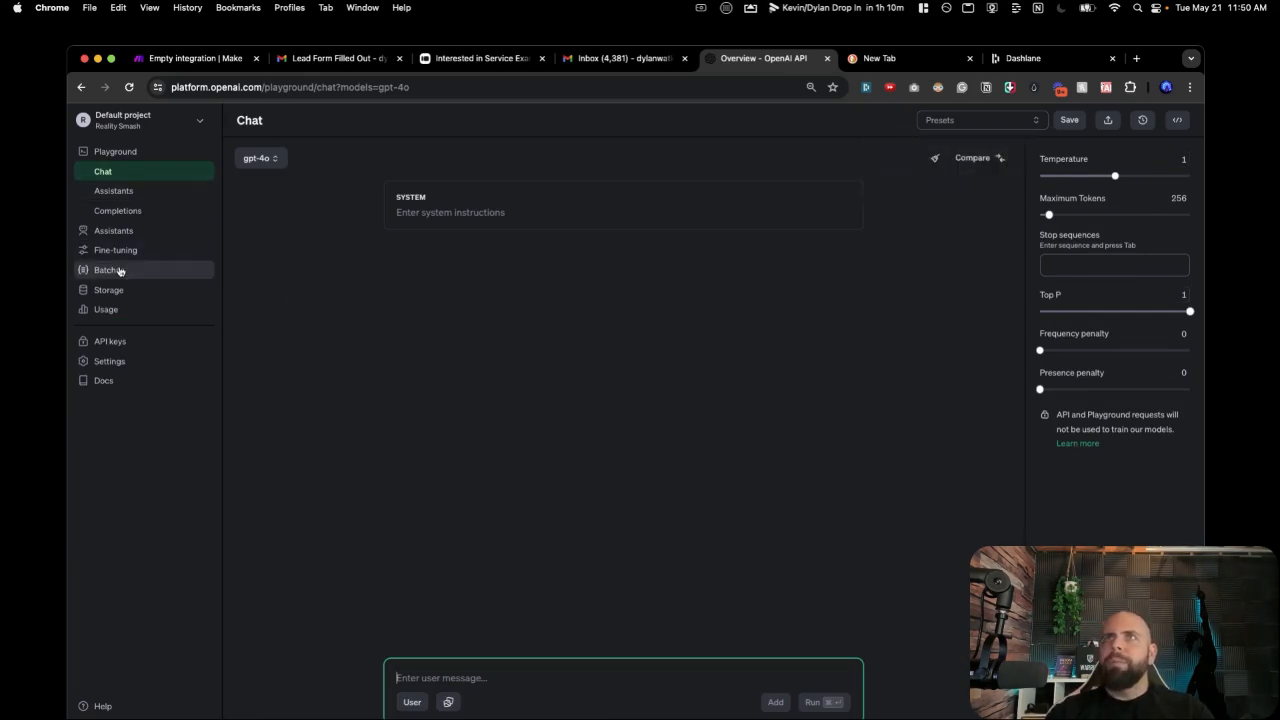
{"action": "left_click", "coordinate": [113, 344]}
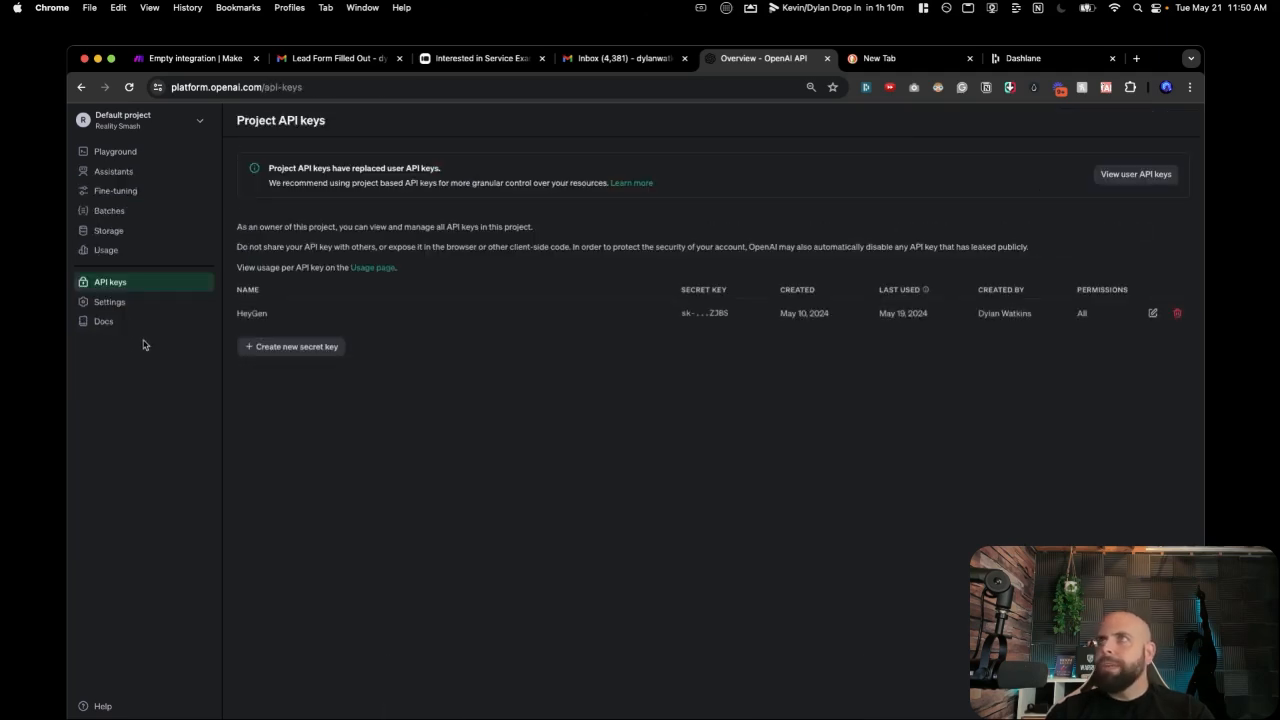
Create a secret key named 'Email Responder', copy it, and return to Make.
{"action": "left_click", "coordinate": [310, 349]}
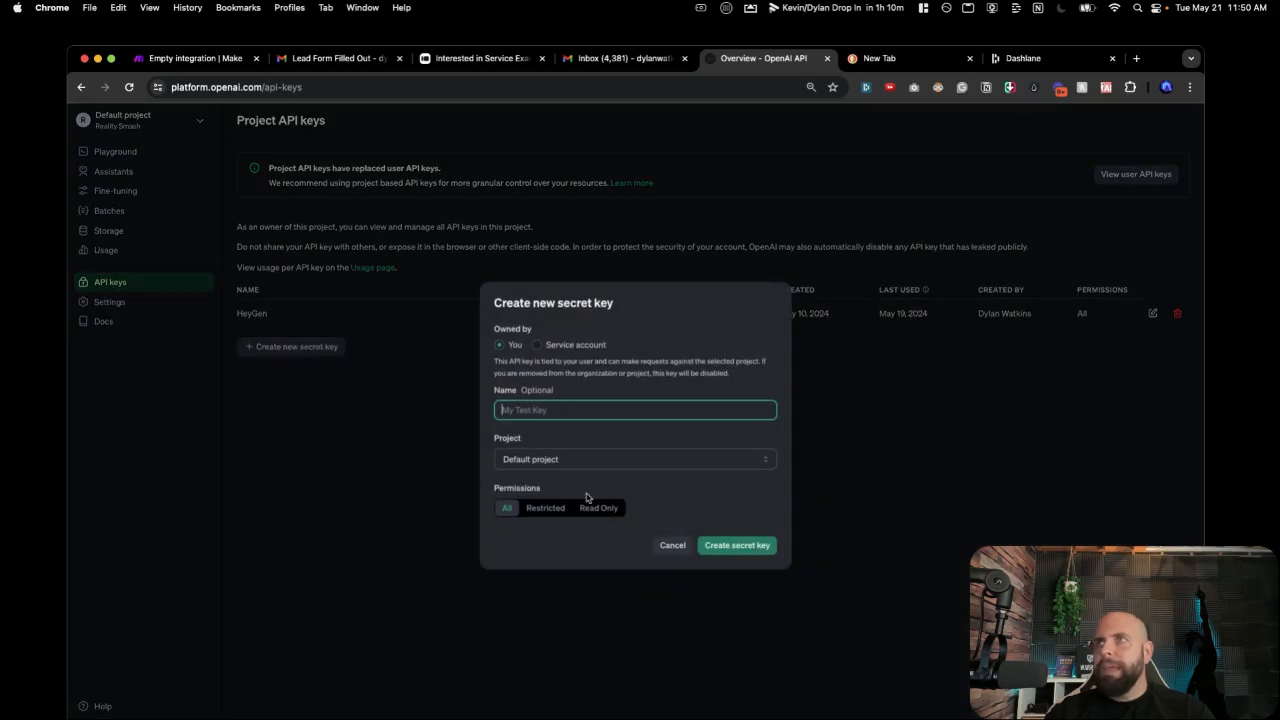
{"action": "type", "text": "O"}
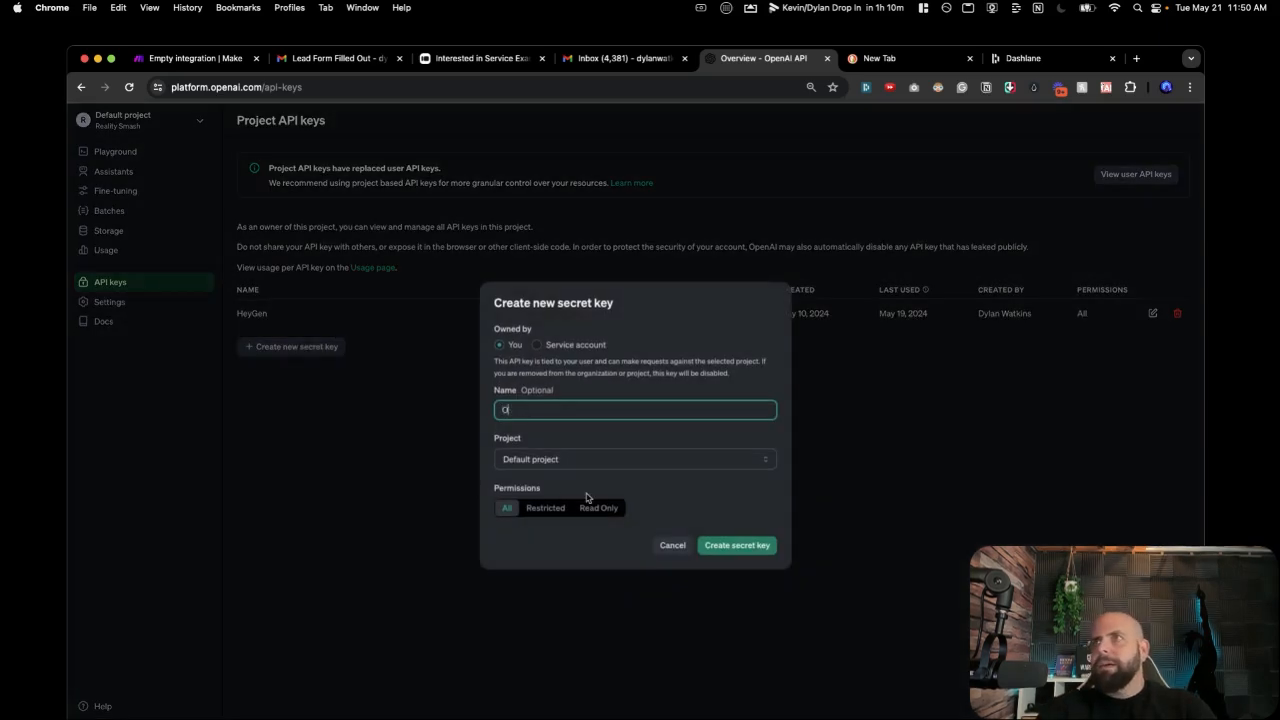
{"action": "type", "text": "pe"}
{"action": "key", "text": "BackSpace"}
{"action": "key", "text": "BackSpace"}
{"action": "key", "text": "BackSpace"}
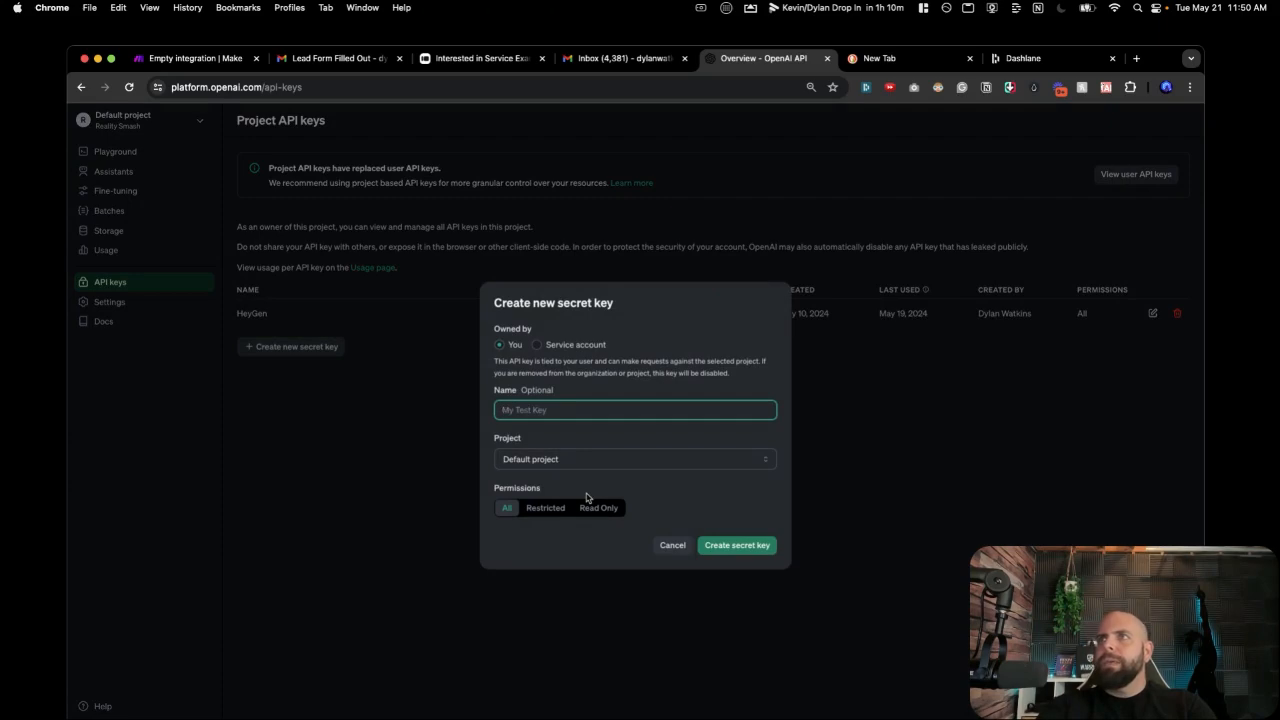
{"action": "type", "text": "Email Respo"}
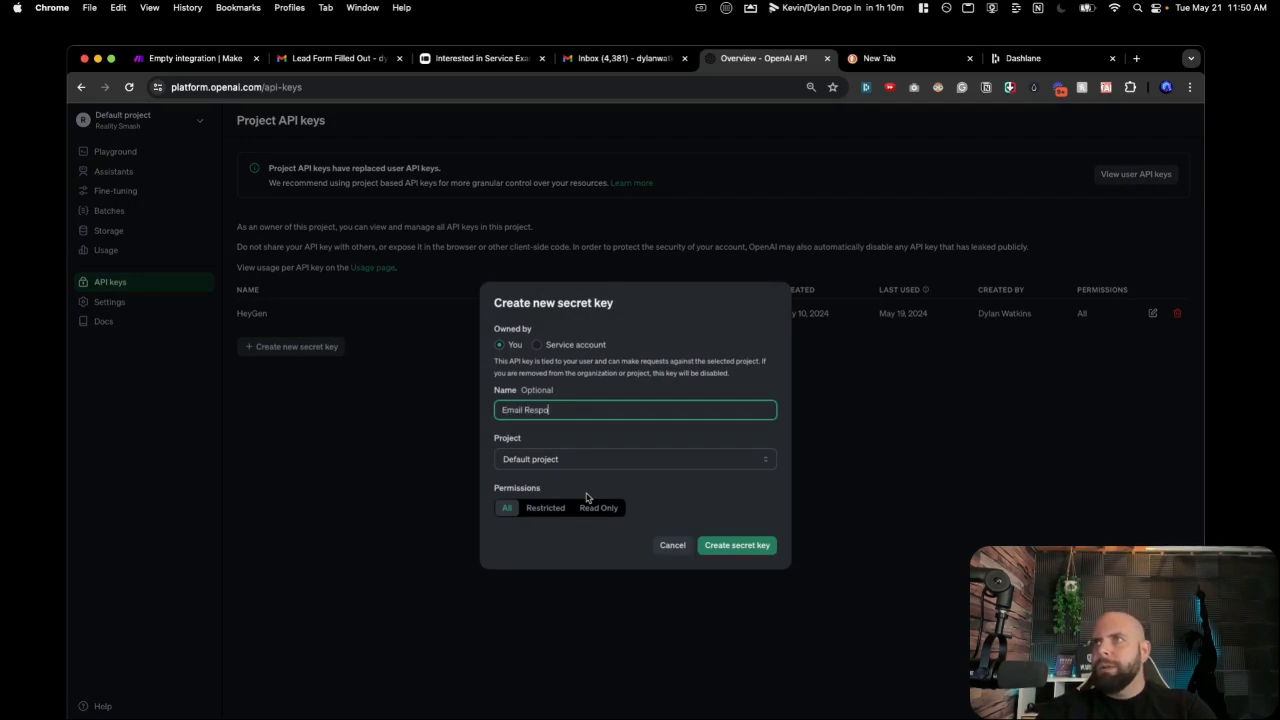
{"action": "type", "text": "nder"}
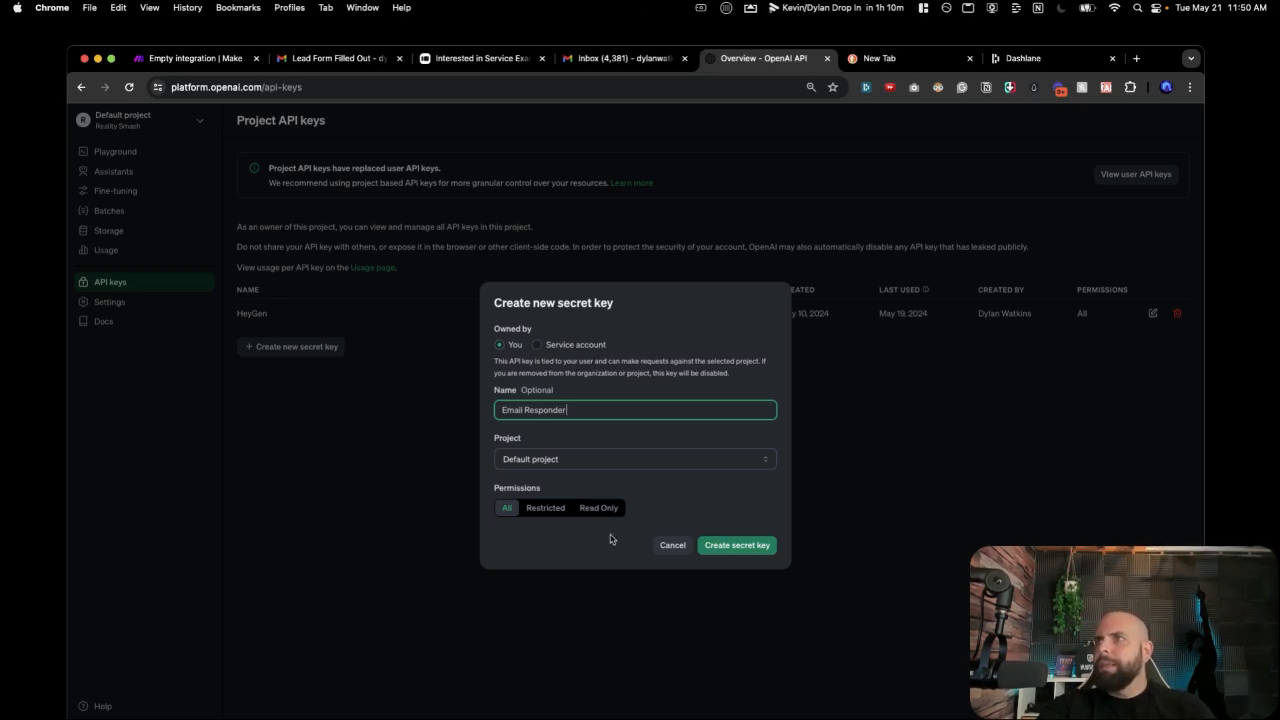
{"action": "left_click", "coordinate": [741, 546]}
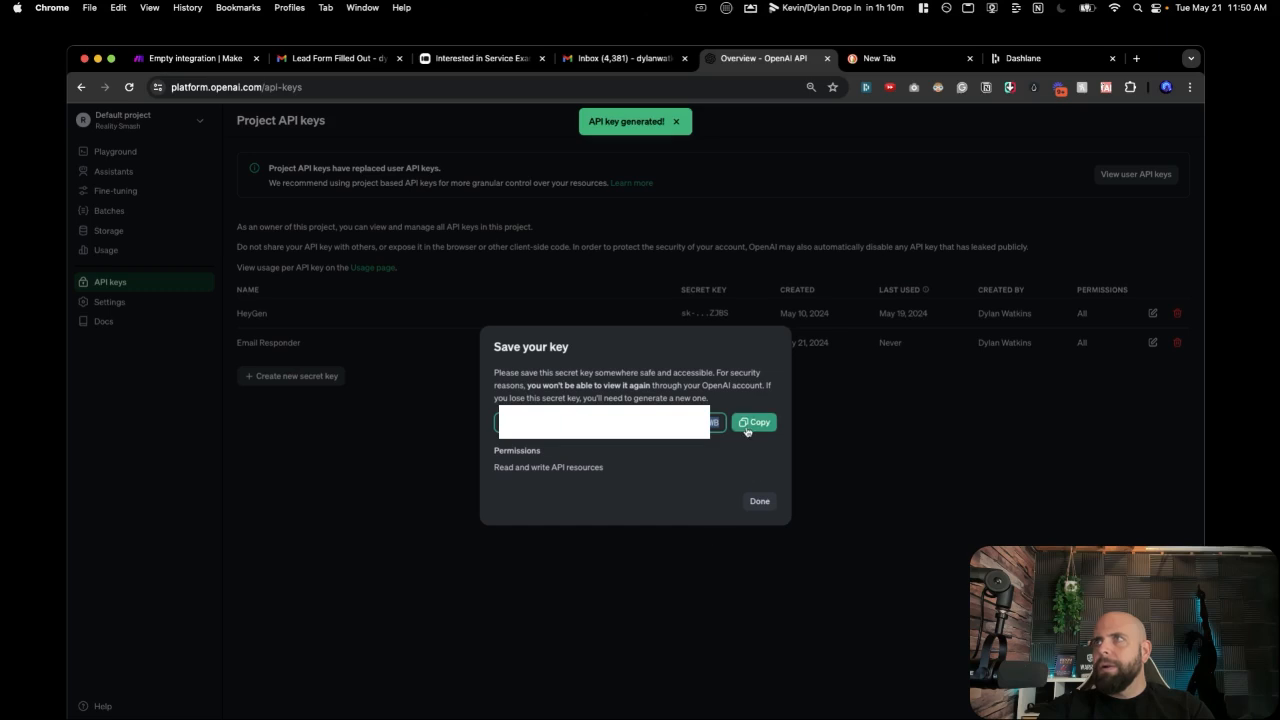
{"action": "left_click", "coordinate": [746, 430]}
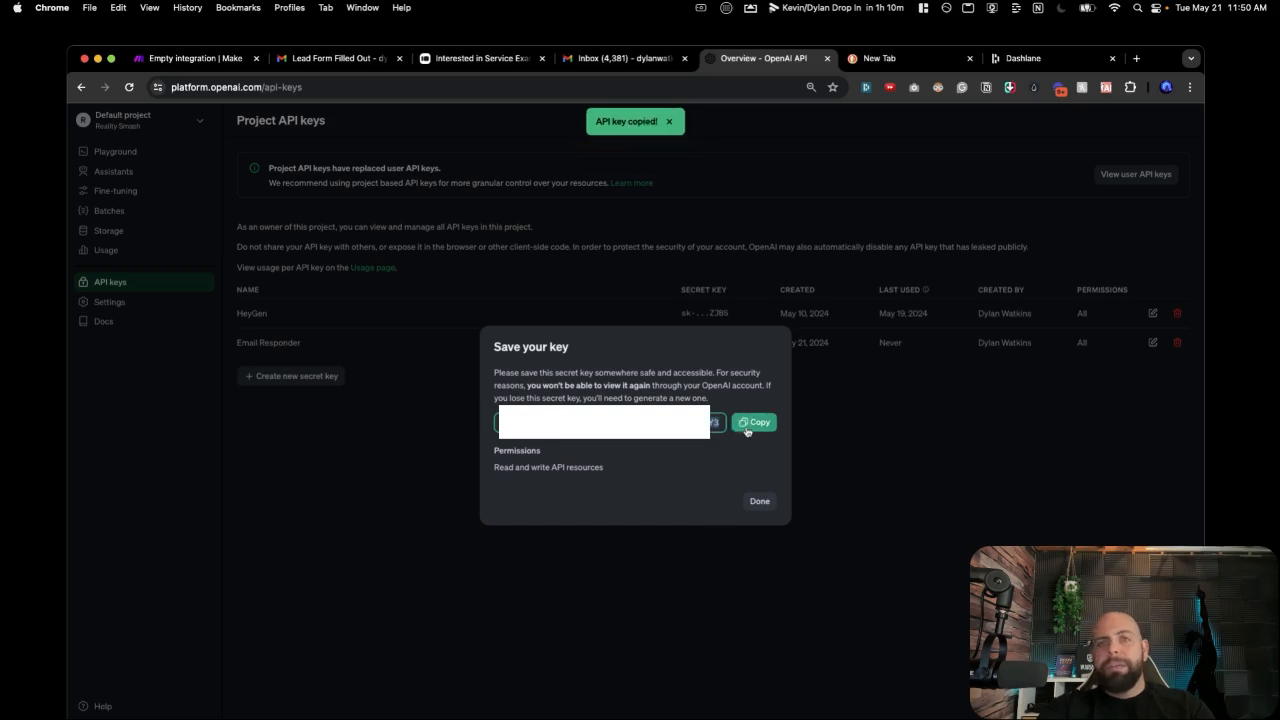
{"action": "left_click", "coordinate": [758, 499]}
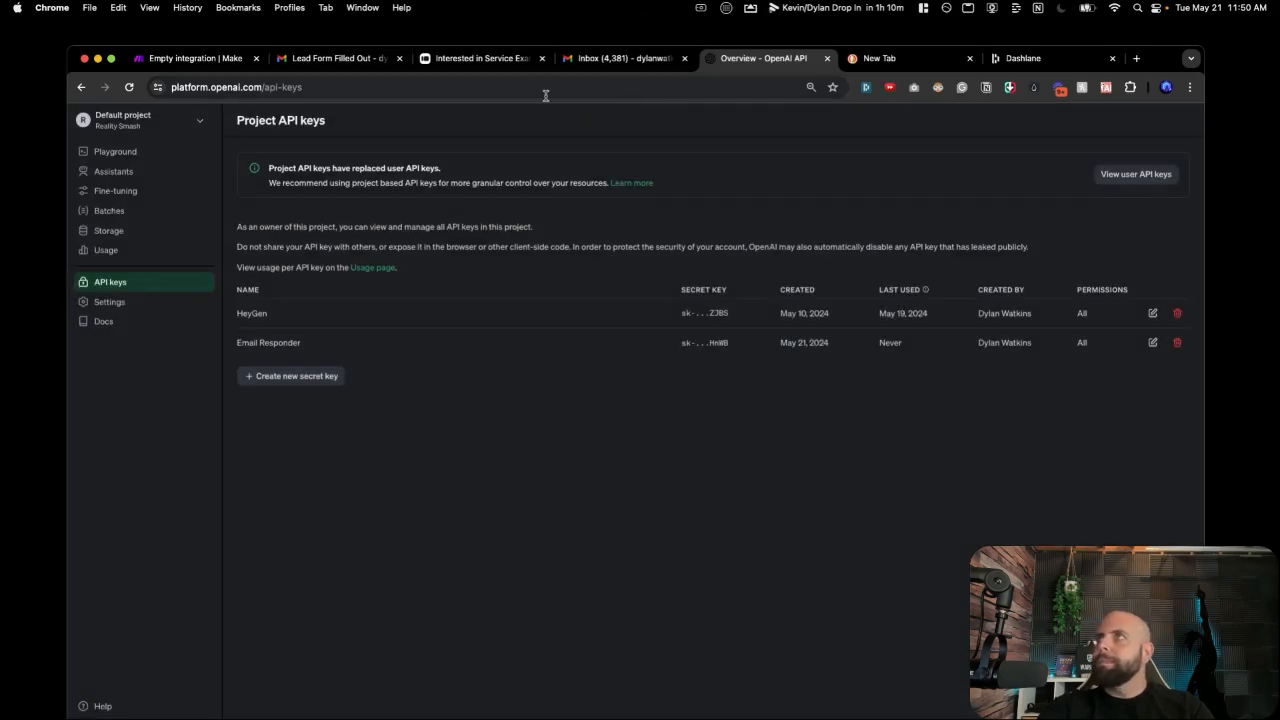
{"action": "left_click", "coordinate": [195, 58]}
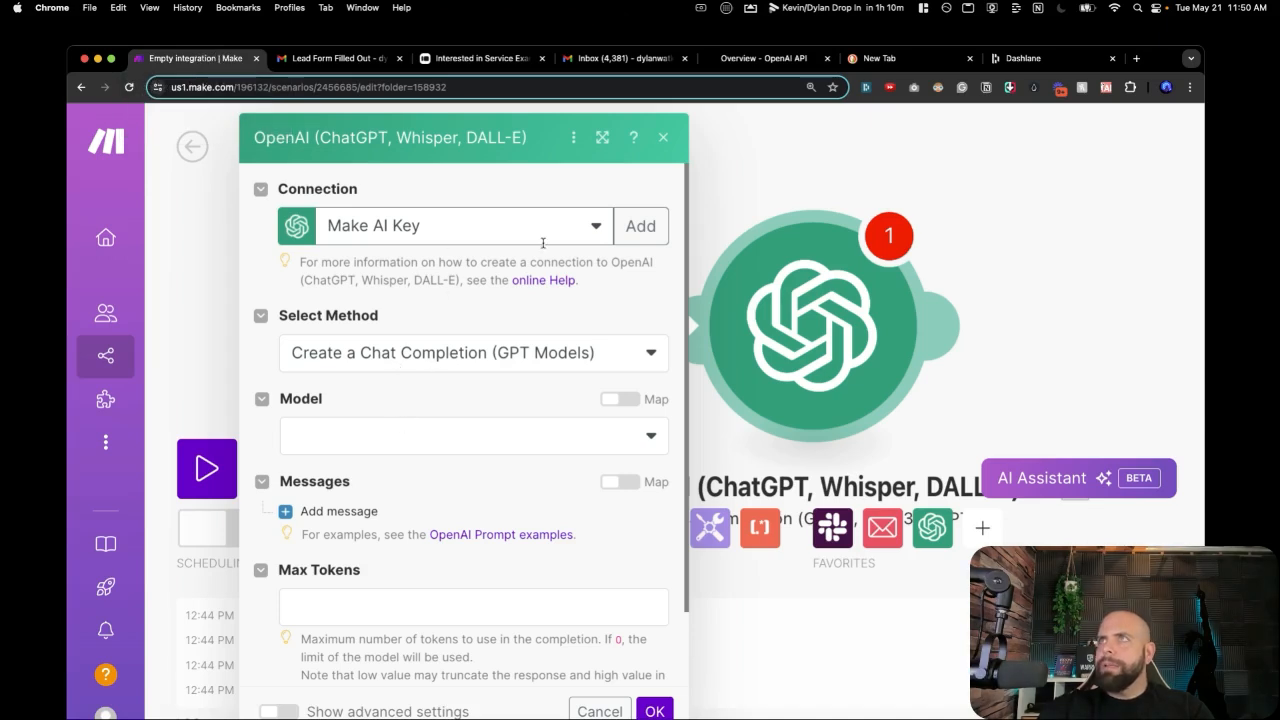
Create an OpenAI connection named 'Email Responder Key' using the copied API key.
{"action": "left_click", "coordinate": [640, 226]}
{"action": "left_click", "coordinate": [750, 226]}
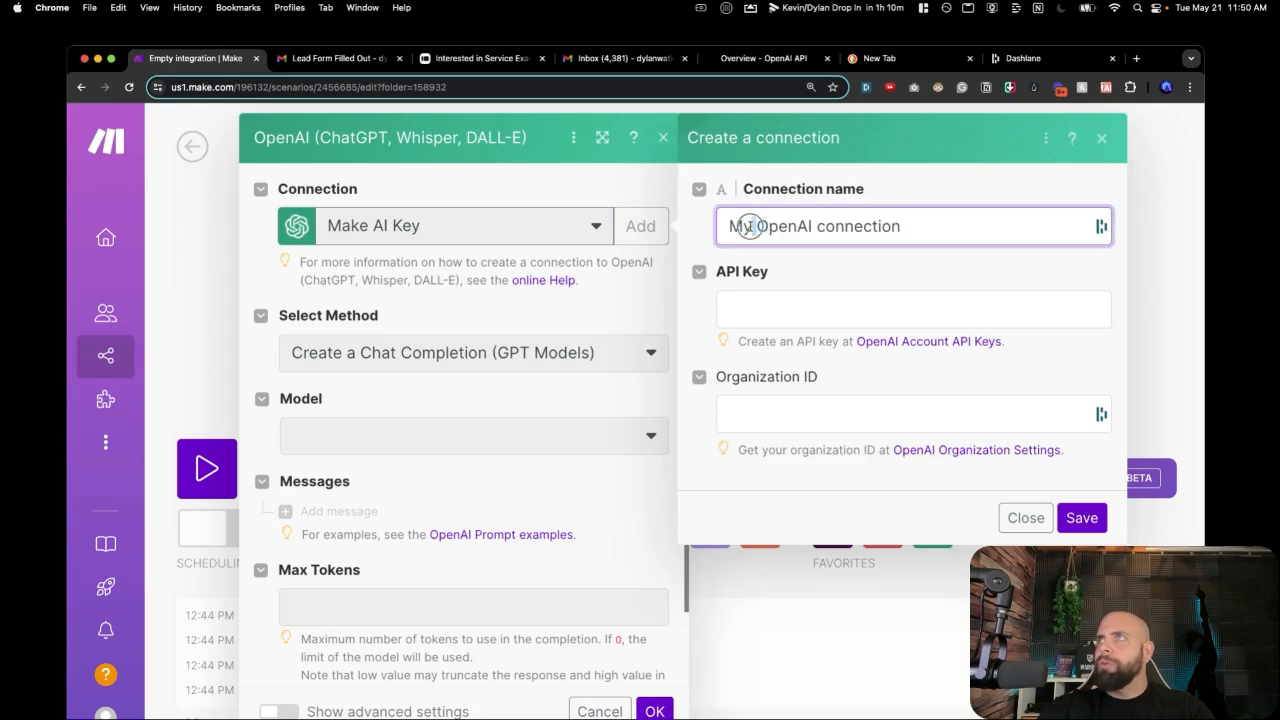
{"action": "triple_click", "coordinate": [750, 226]}
{"action": "type", "text": "E"}
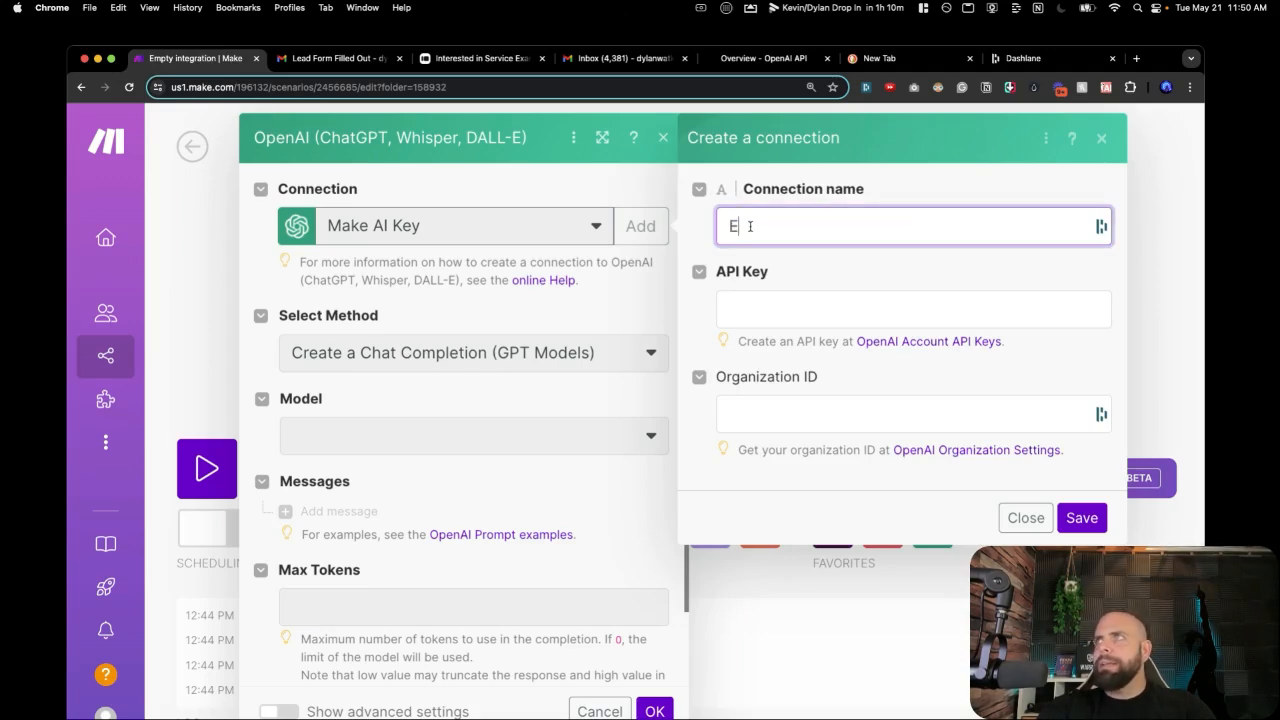
{"action": "type", "text": "mail Responder Key"}
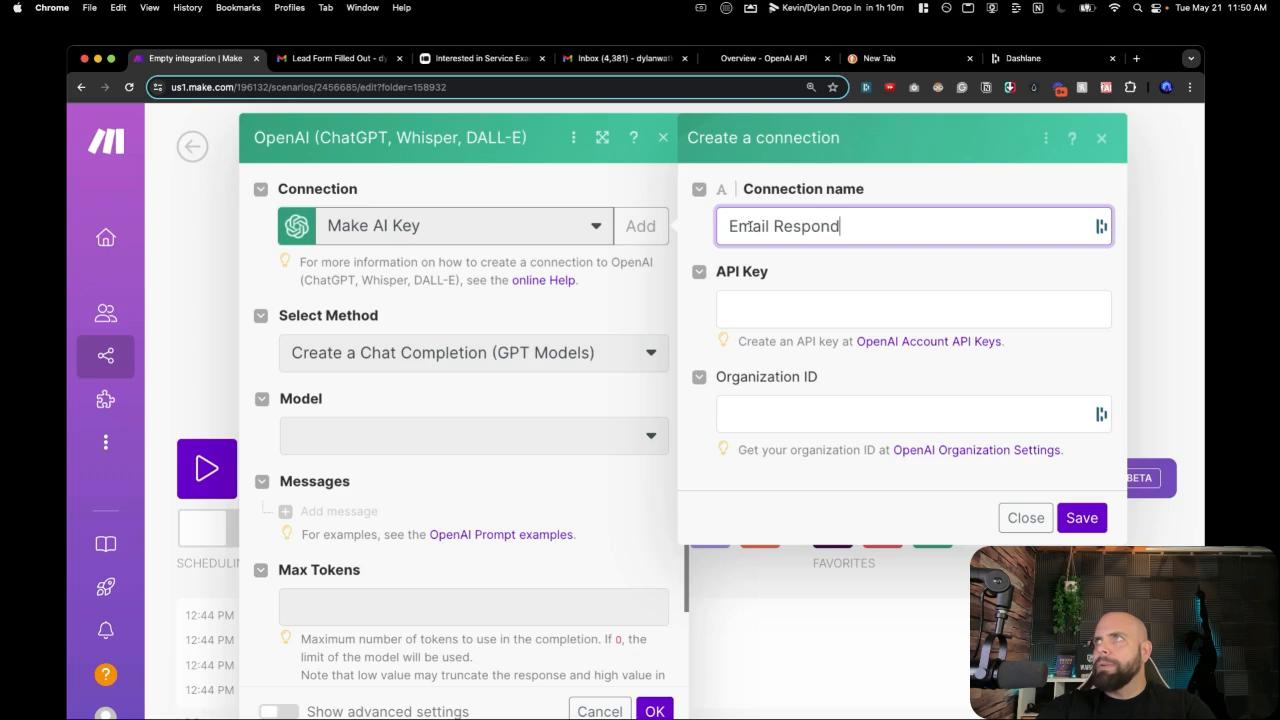
{"action": "left_click", "coordinate": [731, 311]}
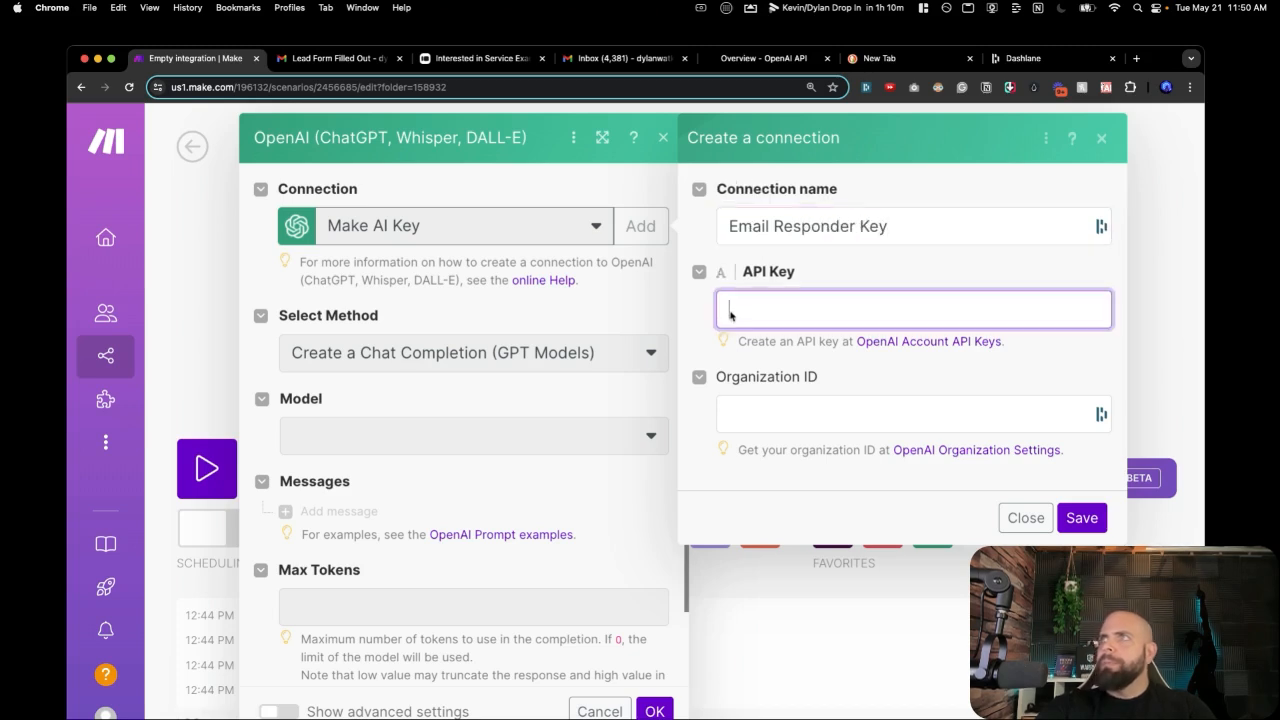
{"action": "key", "text": "super+v"}
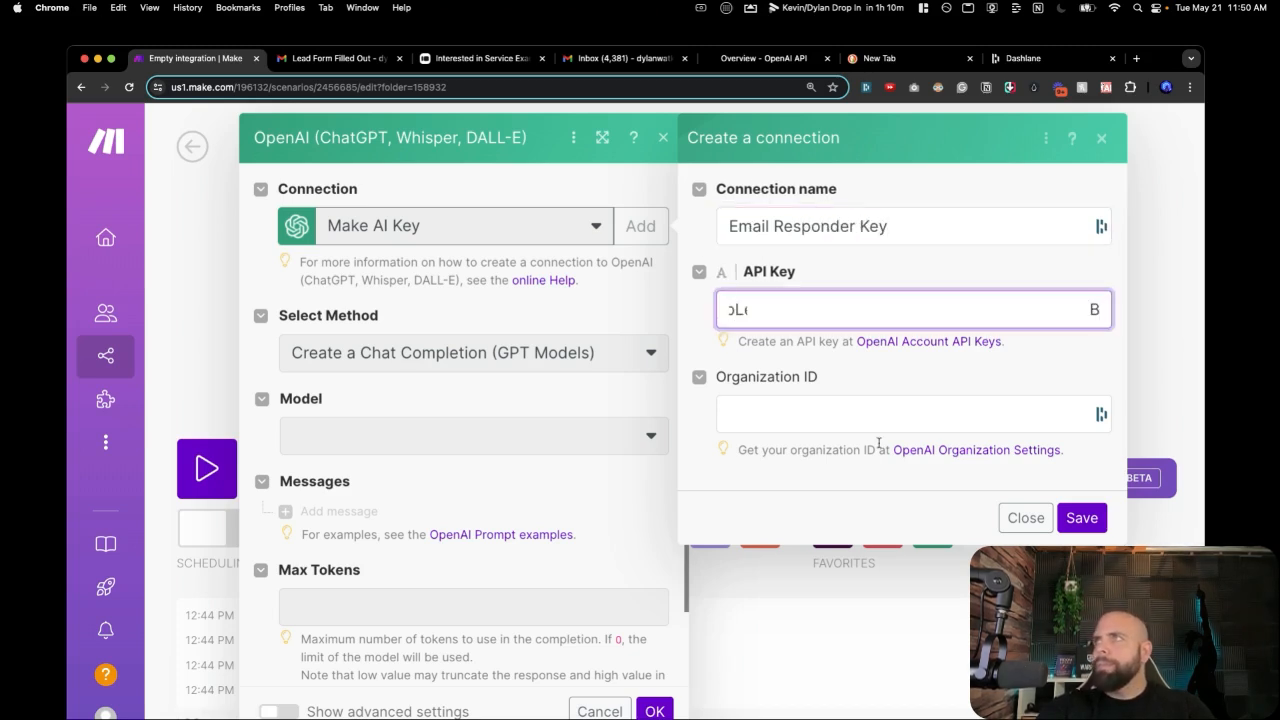
{"action": "left_click", "coordinate": [1080, 517]}
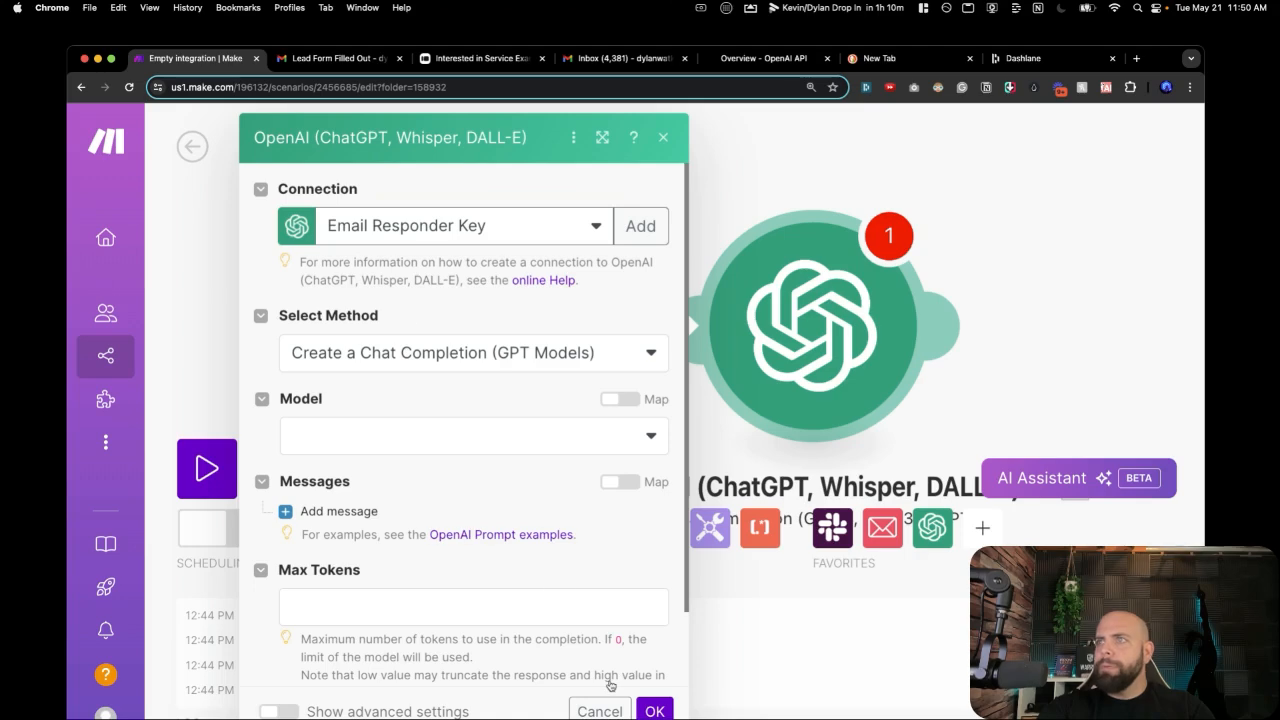
Choose GPT-4 Turbo: gpt-4-0125-preview as the completion model.
{"action": "left_click", "coordinate": [650, 711]}
{"action": "left_click", "coordinate": [507, 450]}
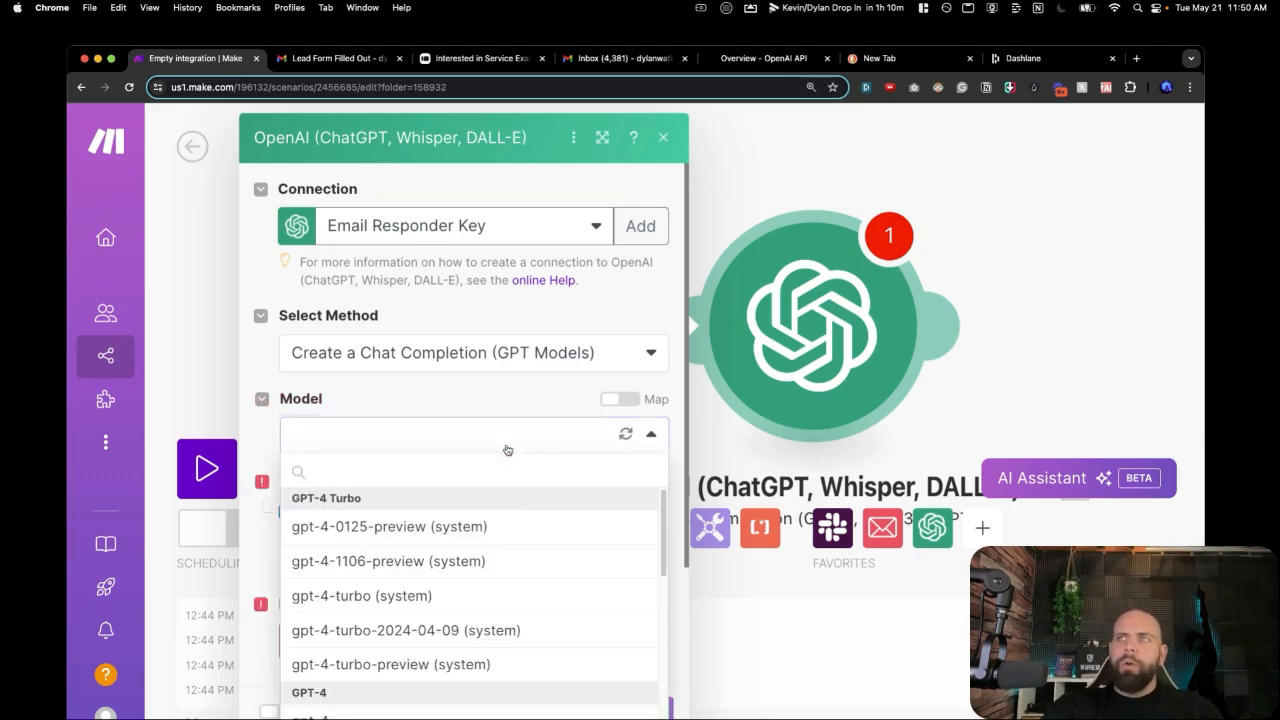
{"action": "scroll", "coordinate": [487, 569], "scroll_direction": "down", "scroll_amount": 1}
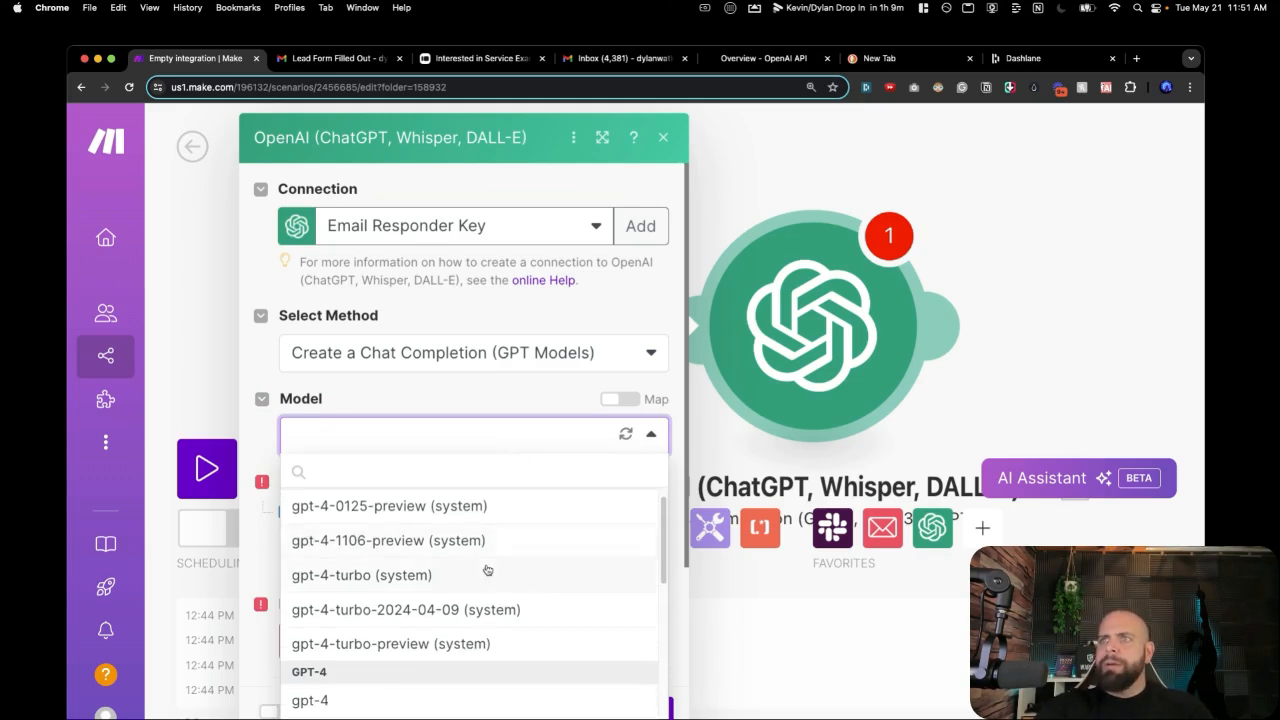
{"action": "scroll", "coordinate": [487, 569], "scroll_direction": "up", "scroll_amount": 1}
{"action": "scroll", "coordinate": [487, 569], "scroll_direction": "down", "scroll_amount": 3}
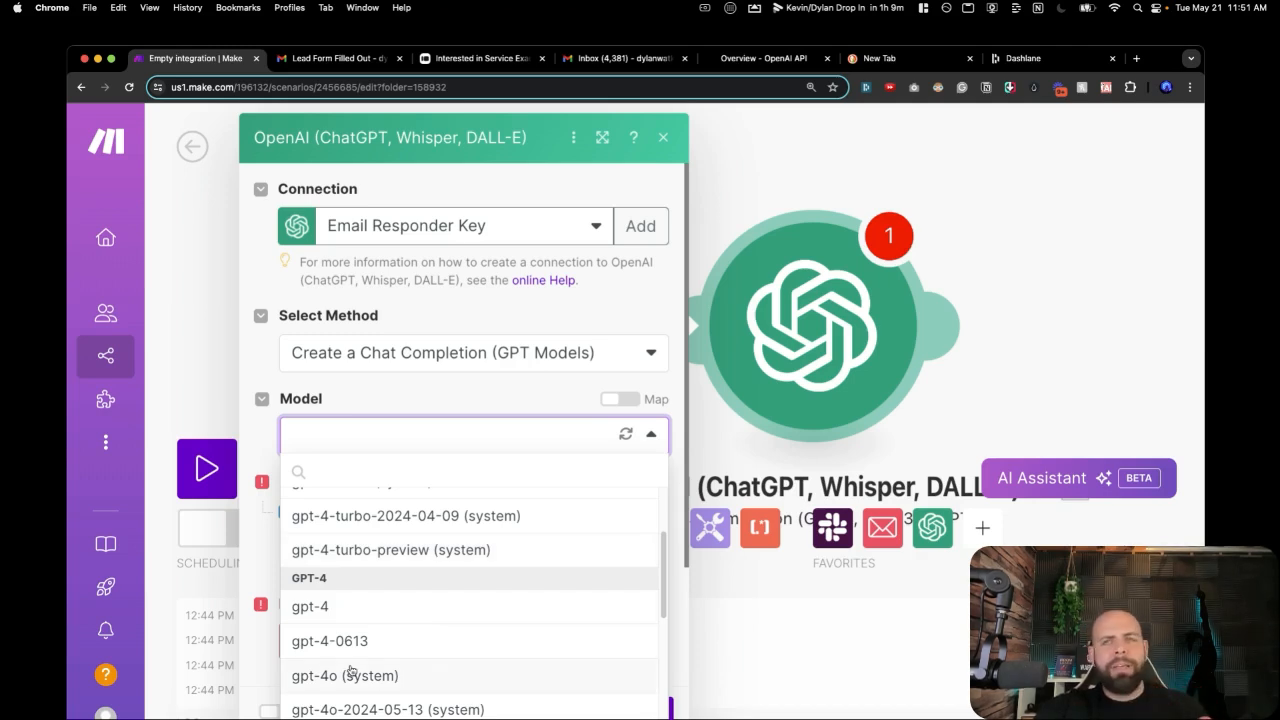
{"action": "scroll", "coordinate": [350, 670], "scroll_direction": "up", "scroll_amount": 3}
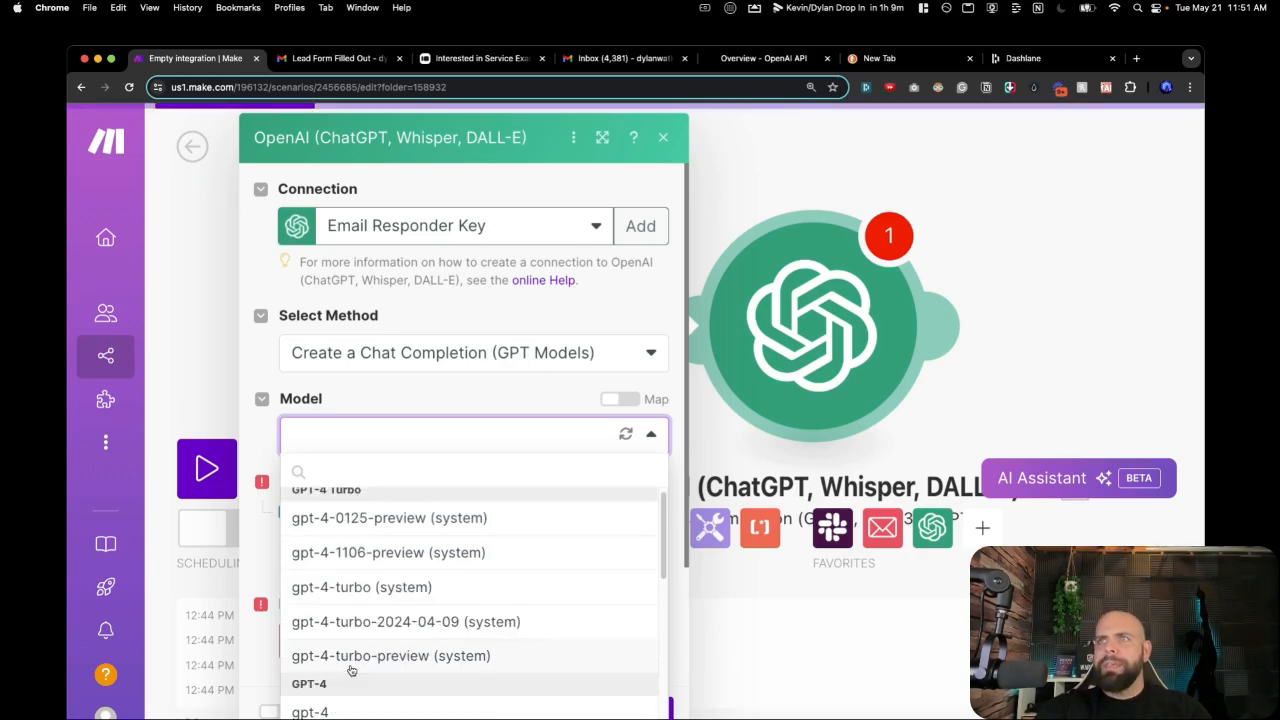
{"action": "left_click", "coordinate": [338, 528]}
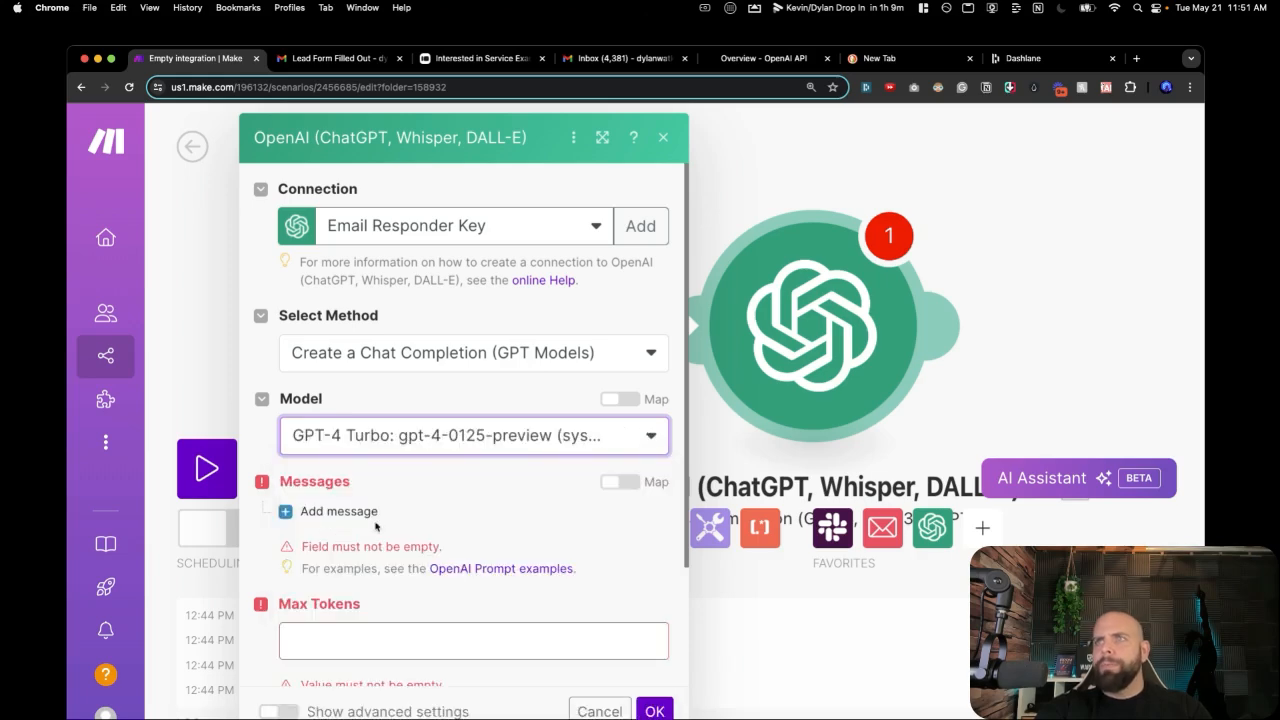
{"action": "scroll", "coordinate": [378, 524], "scroll_direction": "down", "scroll_amount": 3}
Enter 500 in the OpenAI module's Max Tokens field.
{"action": "left_click", "coordinate": [378, 524]}
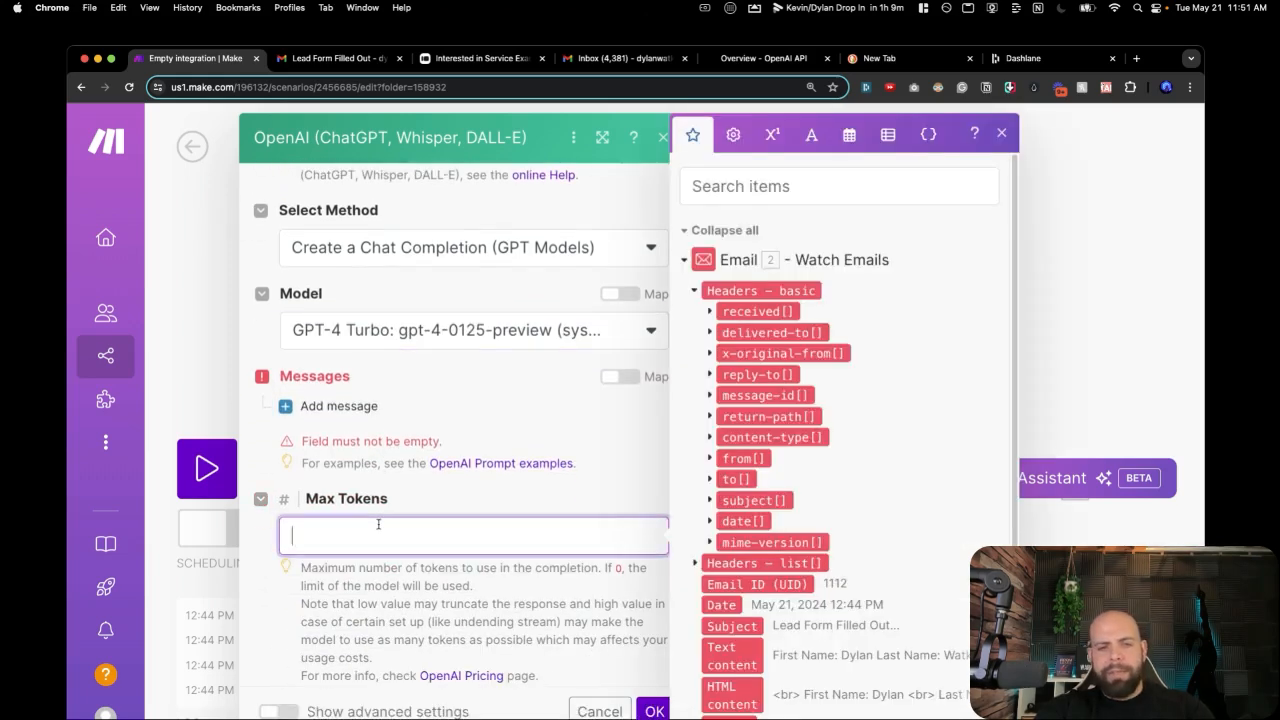
{"action": "type", "text": "500"}
{"action": "left_click", "coordinate": [545, 608]}
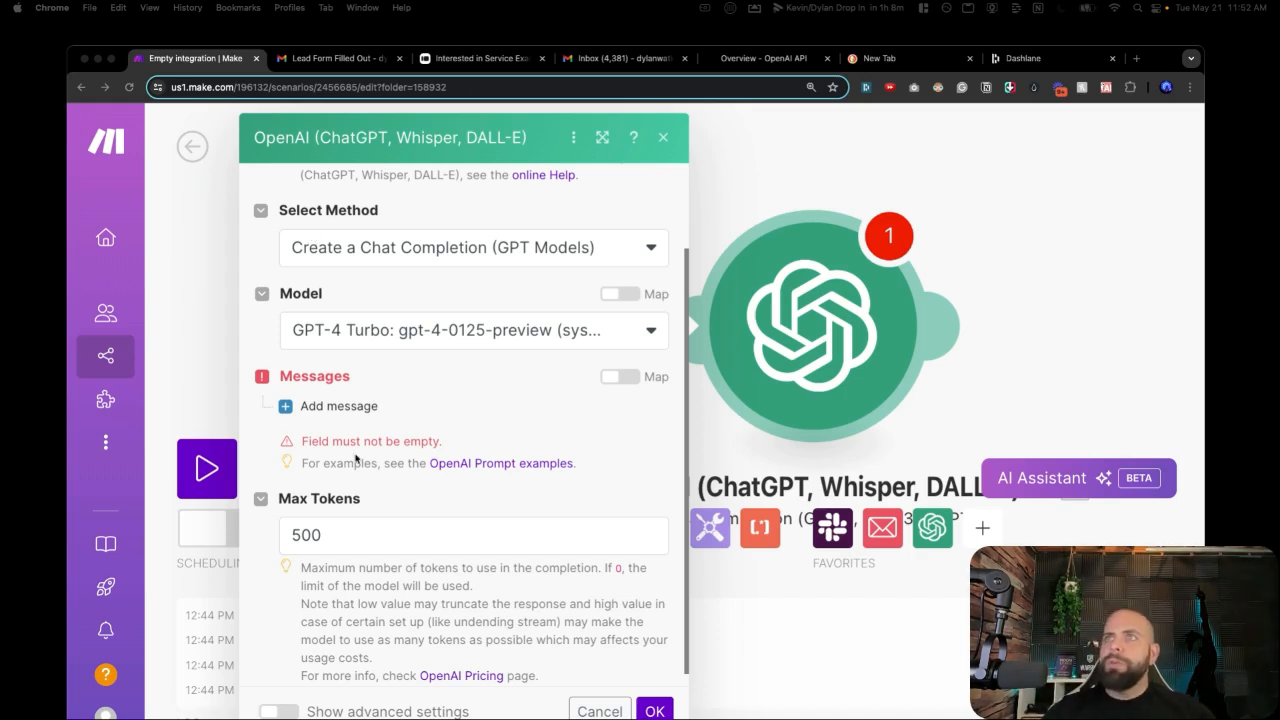
Add a System message 'You're a helpful assistant that responds to emails', then add Message 2.
{"action": "left_click", "coordinate": [332, 407]}
{"action": "left_click", "coordinate": [331, 408]}
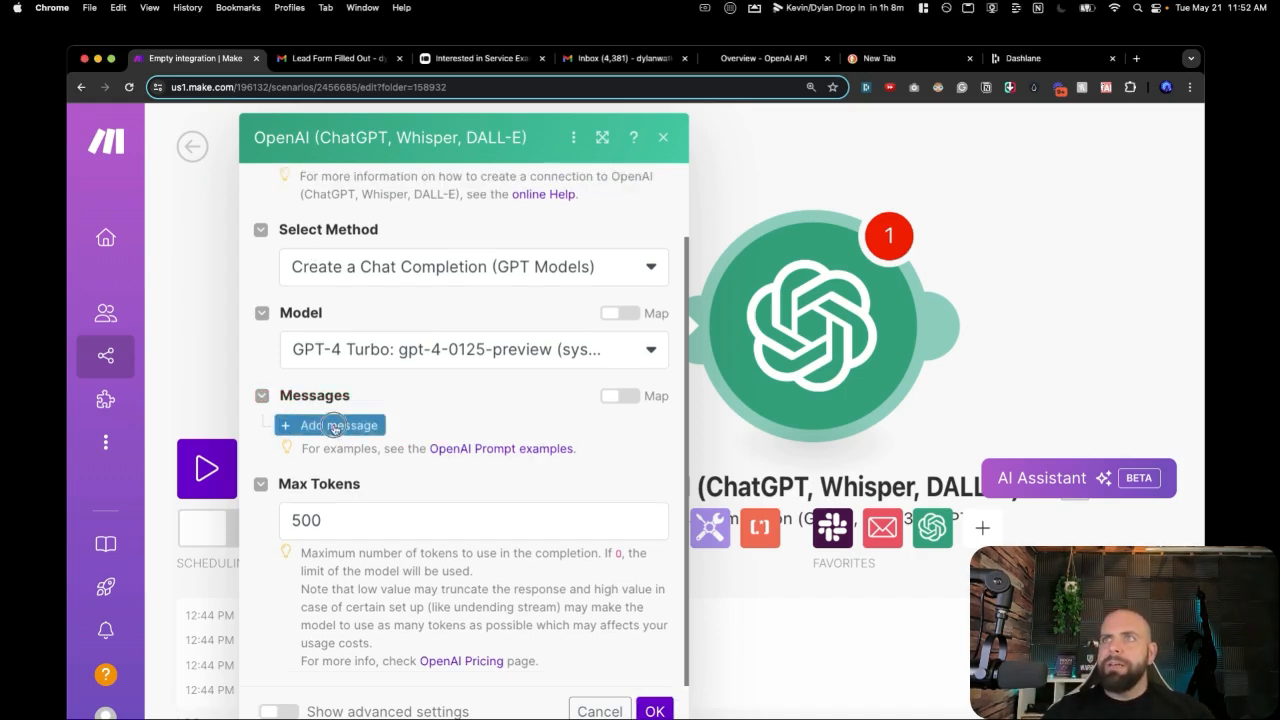
{"action": "scroll", "coordinate": [396, 485], "scroll_direction": "down", "scroll_amount": 2}
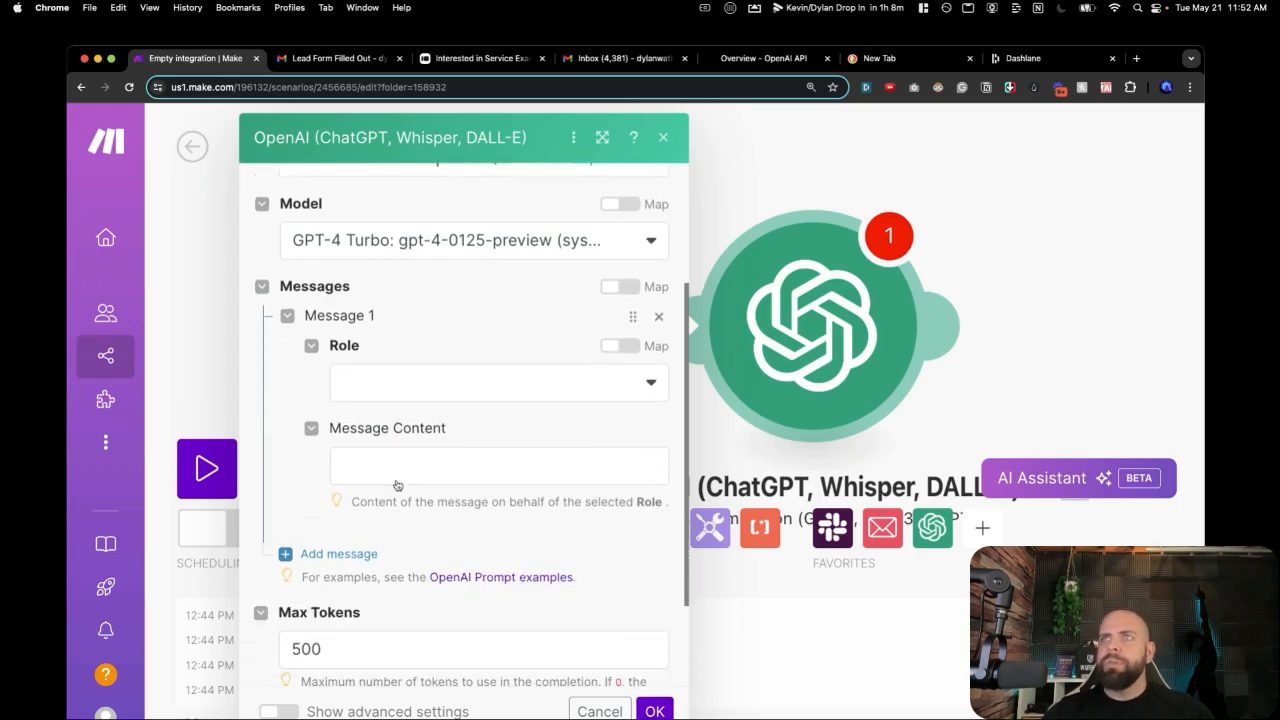
{"action": "left_click", "coordinate": [393, 385]}
{"action": "left_click", "coordinate": [384, 420]}
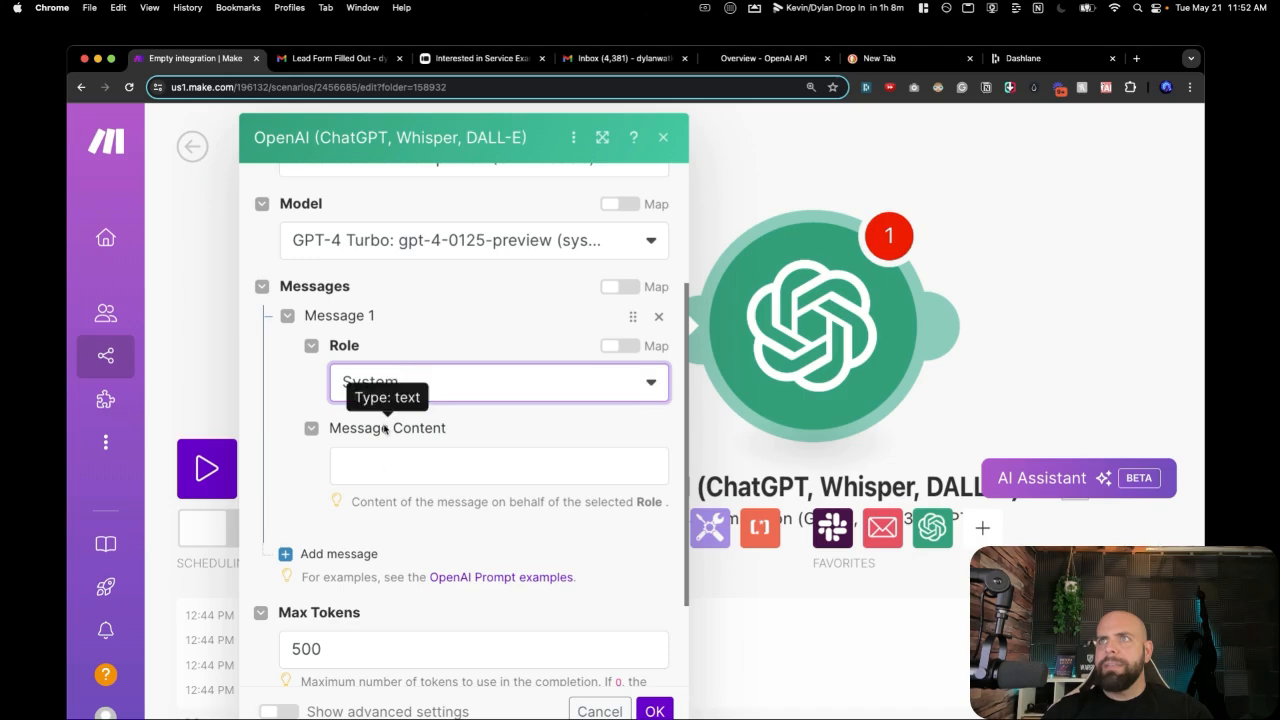
{"action": "left_click", "coordinate": [382, 472]}
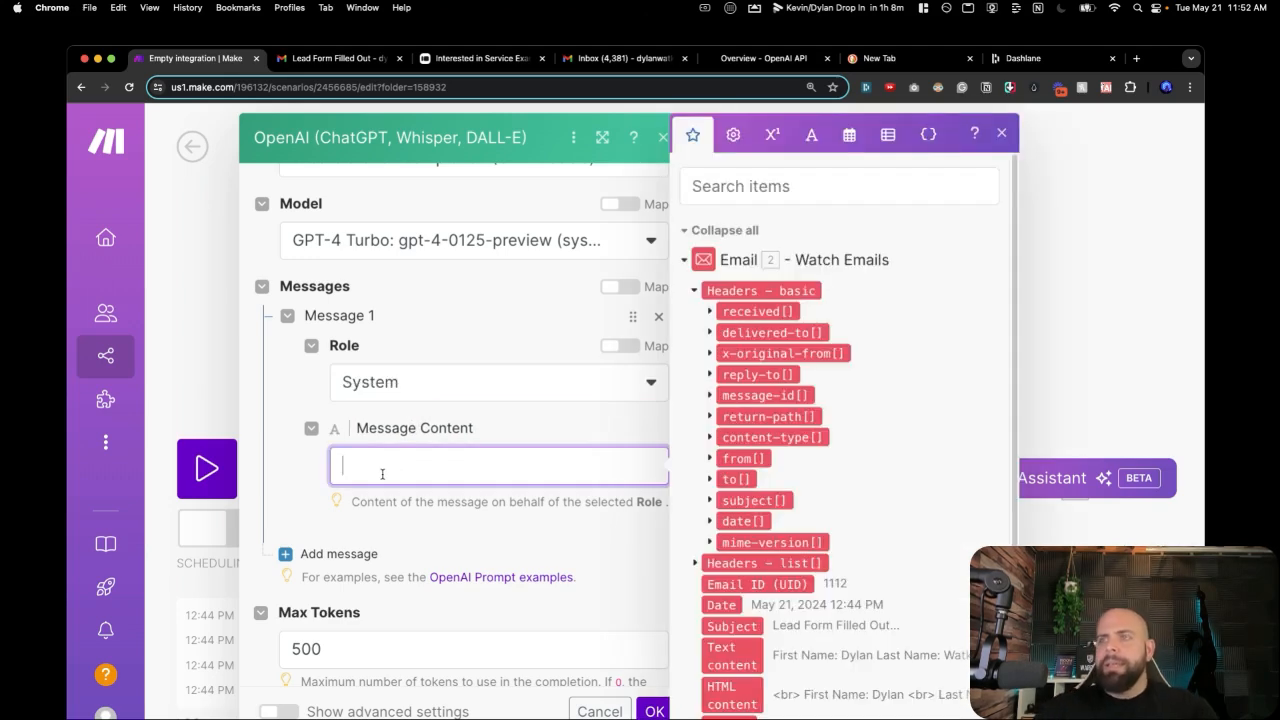
{"action": "type", "text": "You're a help"}
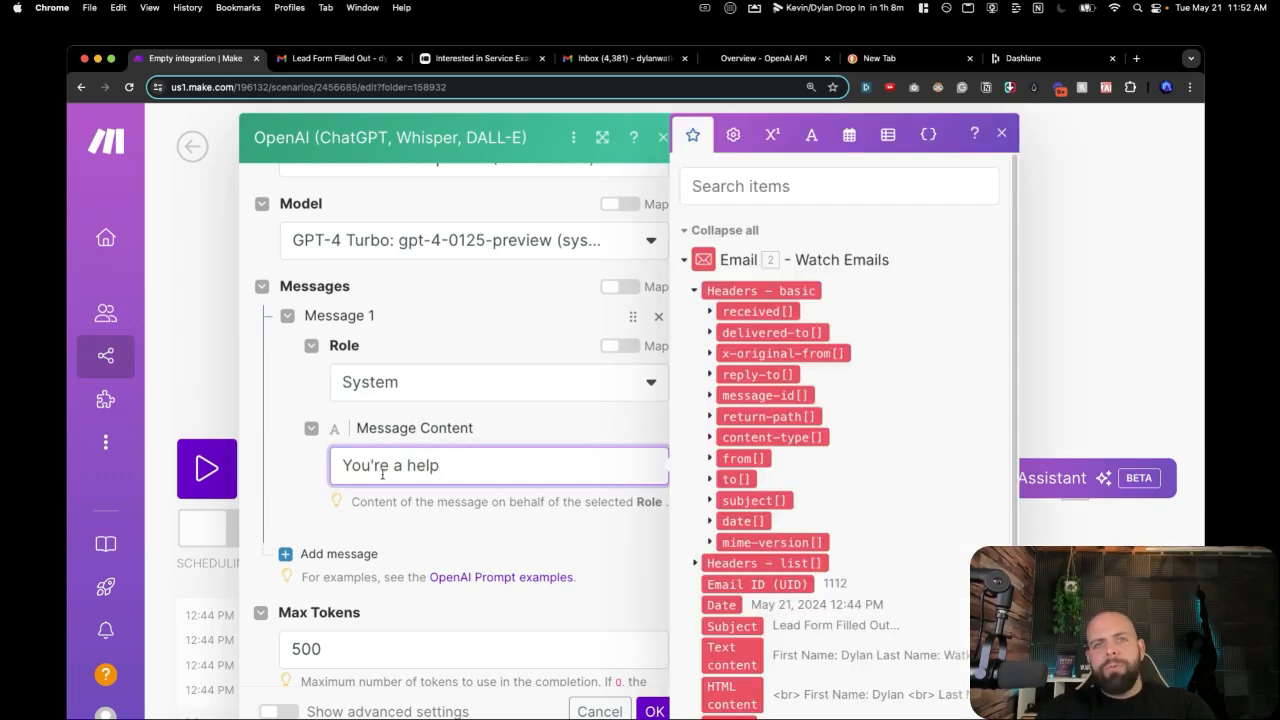
{"action": "type", "text": "ful assi"}
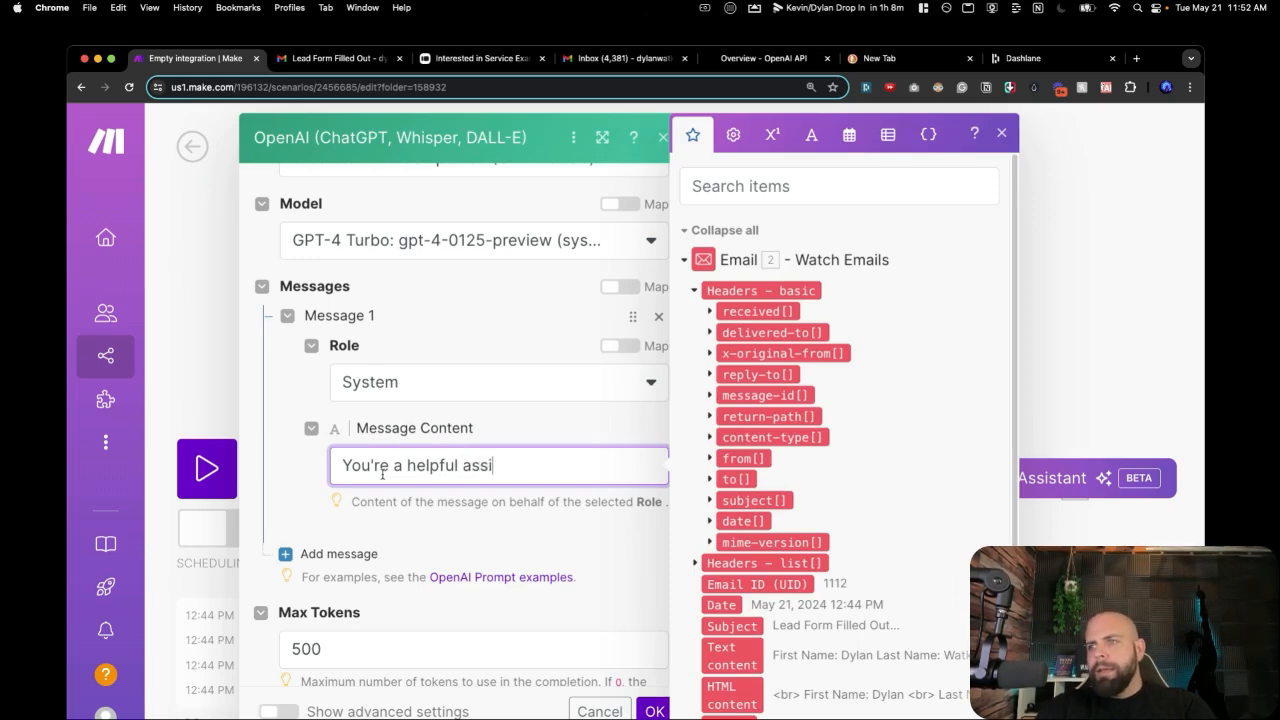
{"action": "type", "text": "stant that respon"}
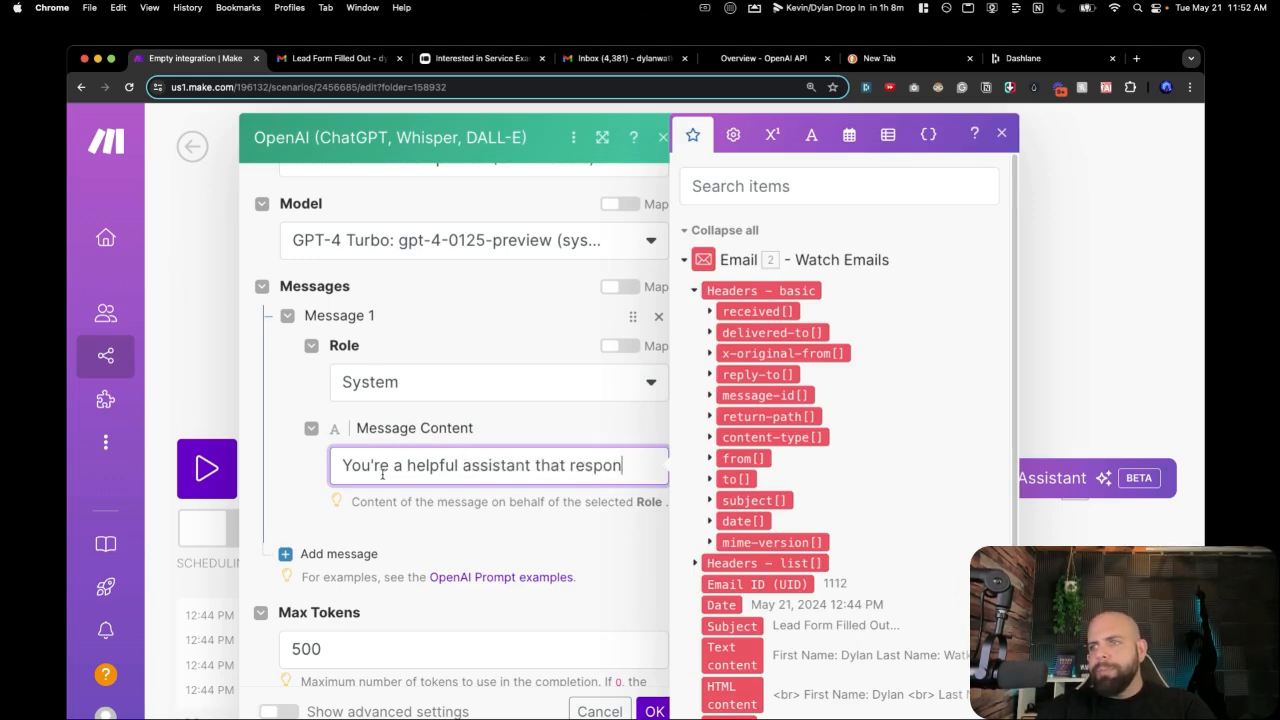
{"action": "type", "text": "ds to emails."}
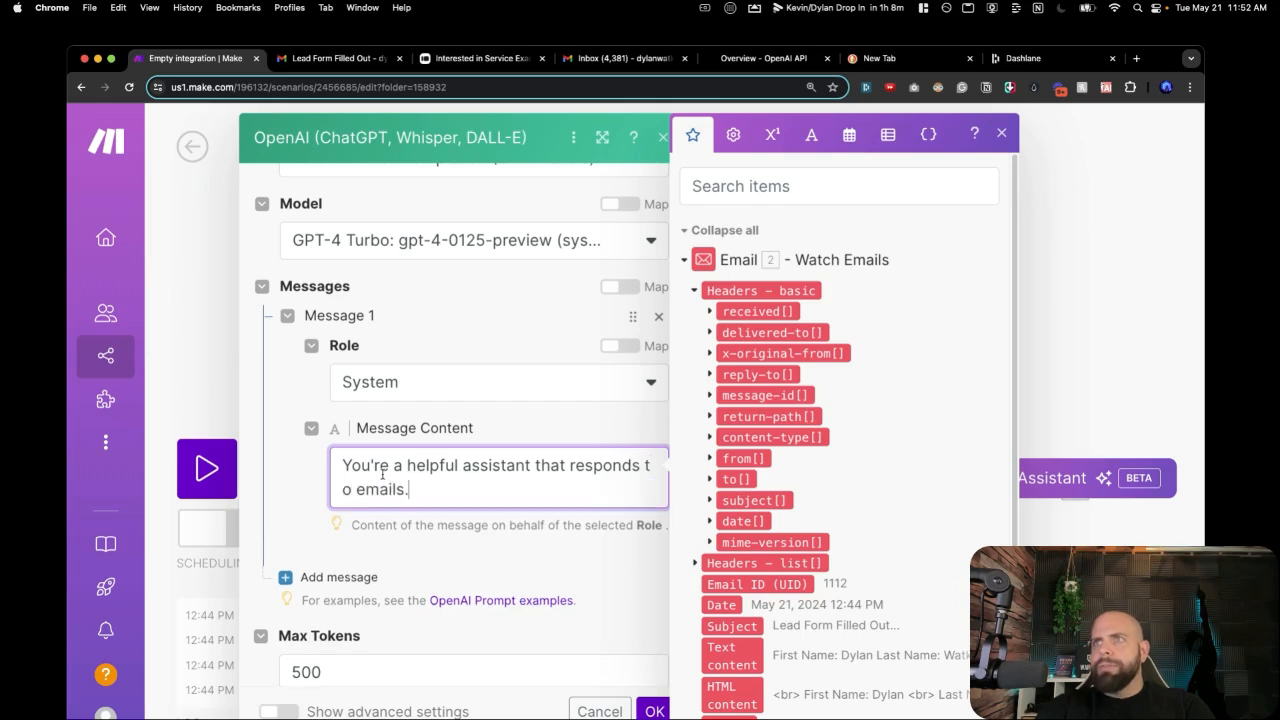
{"action": "left_click", "coordinate": [332, 577]}
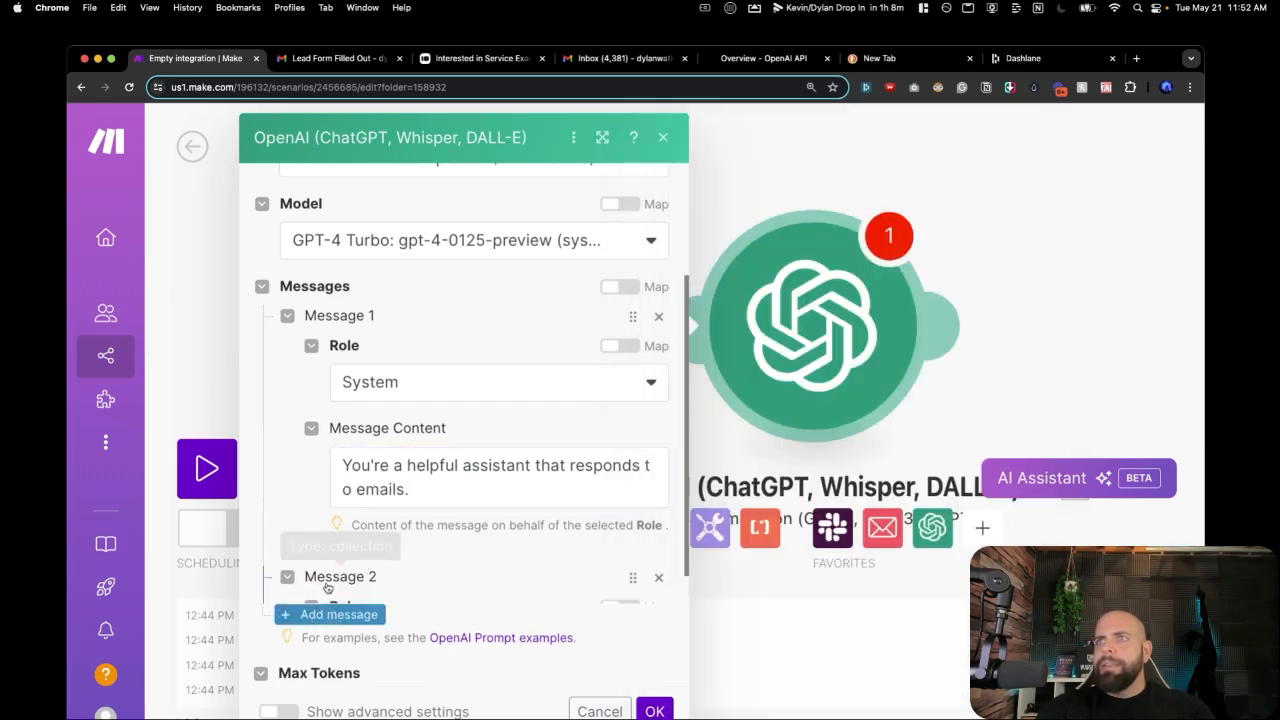
{"action": "scroll", "coordinate": [327, 587], "scroll_direction": "down", "scroll_amount": 2}
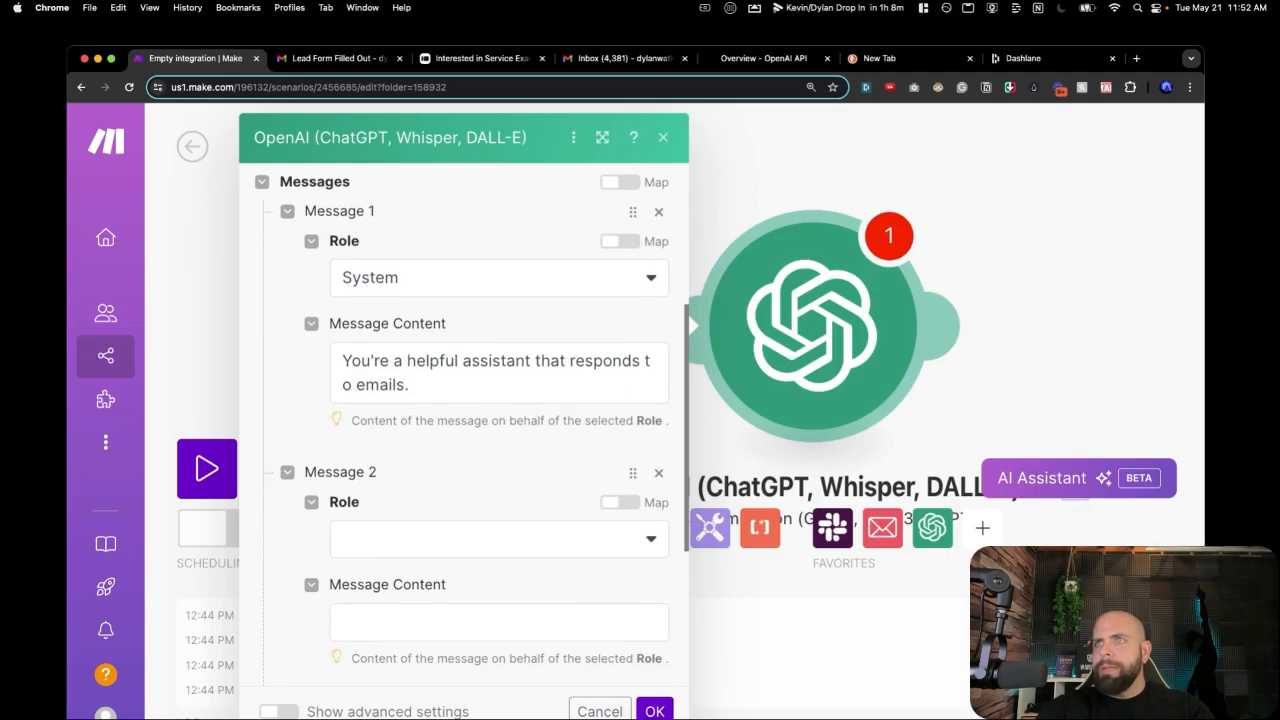
Make Message 2 a User prompt about monitoring sales-lead emails, ending 'no yapping'.
{"action": "left_click", "coordinate": [530, 535]}
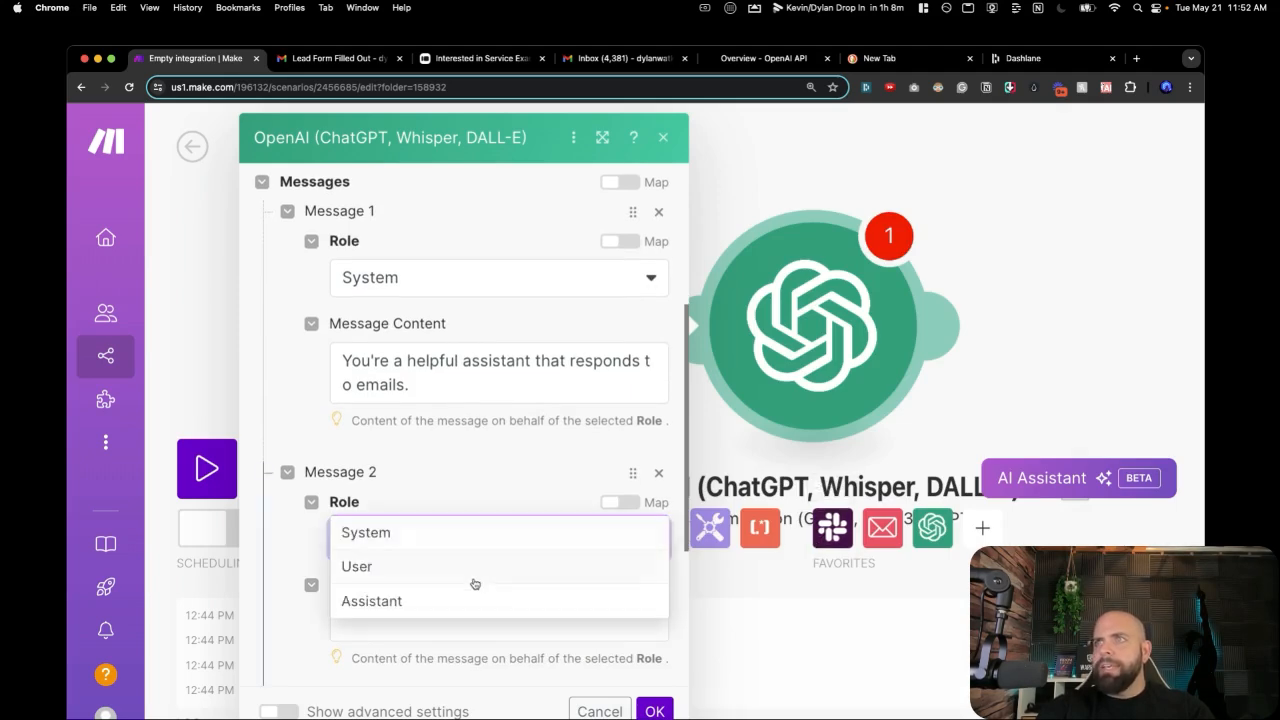
{"action": "left_click", "coordinate": [475, 580]}
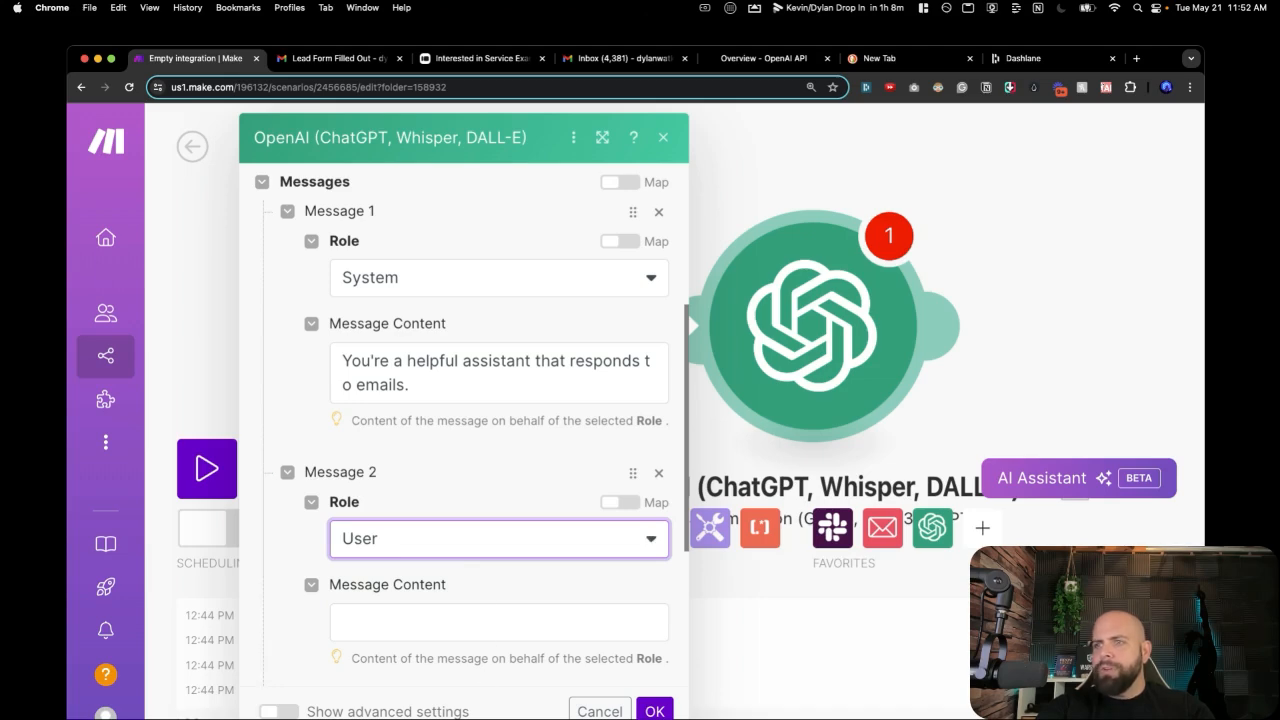
{"action": "left_click", "coordinate": [458, 621]}
{"action": "type", "text": "Y"}
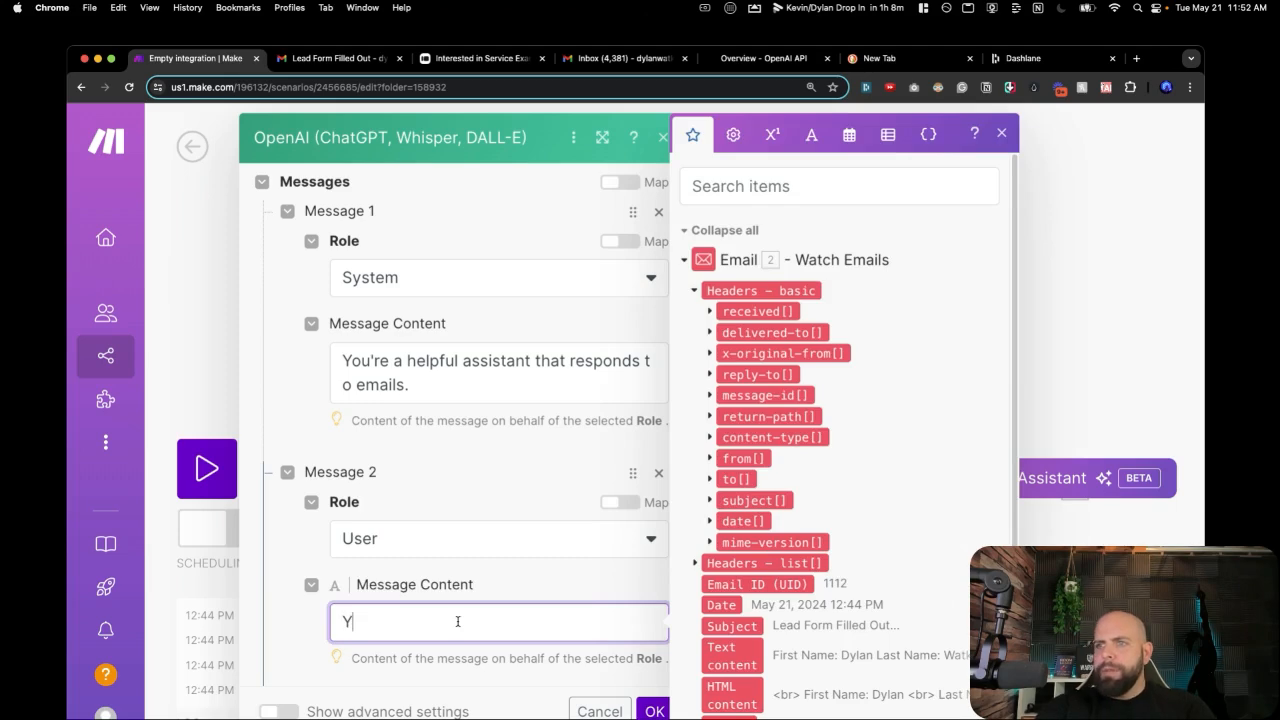
{"action": "type", "text": "ou're current"}
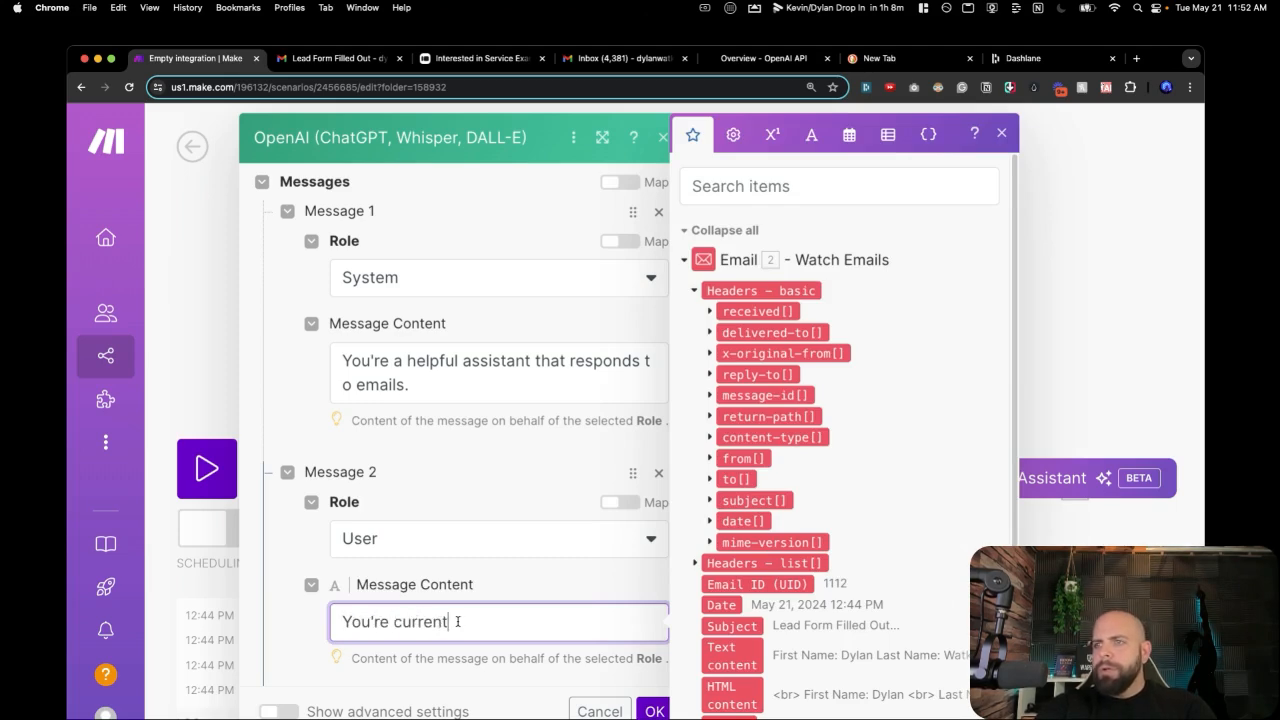
{"action": "type", "text": "ly monitoring a"}
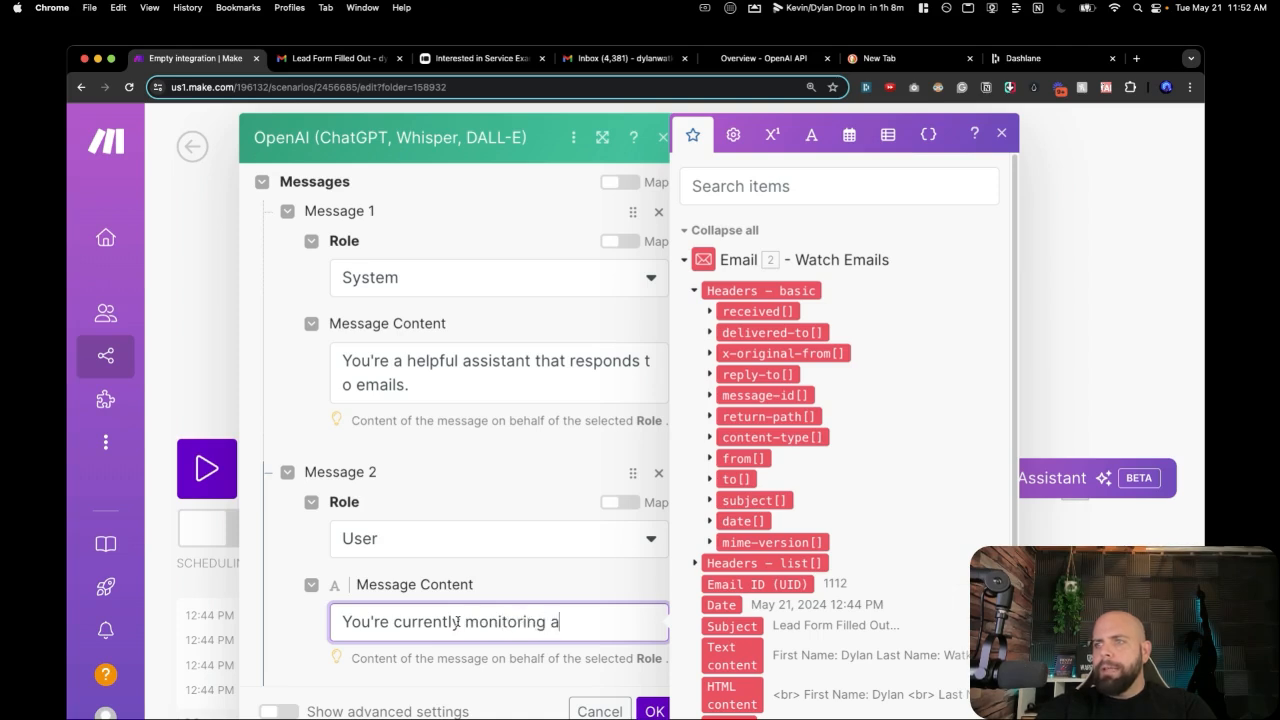
{"action": "type", "text": " sales lead "}
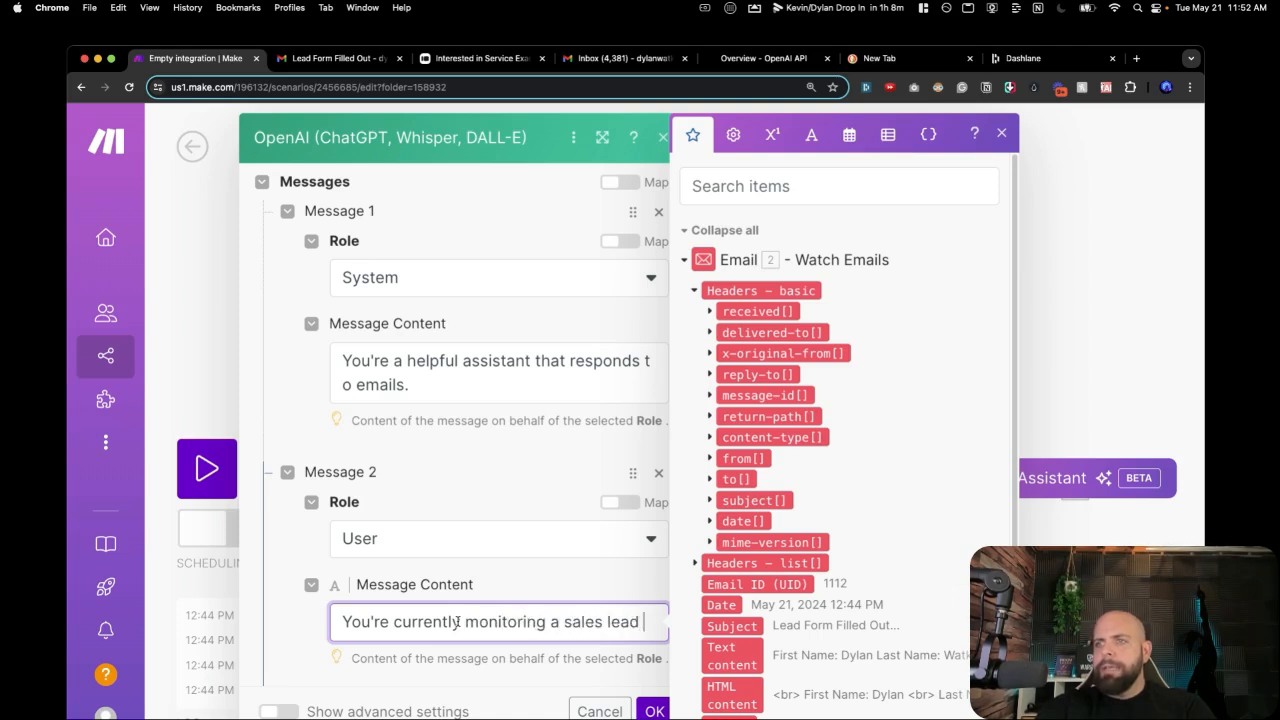
{"action": "type", "text": "email"}
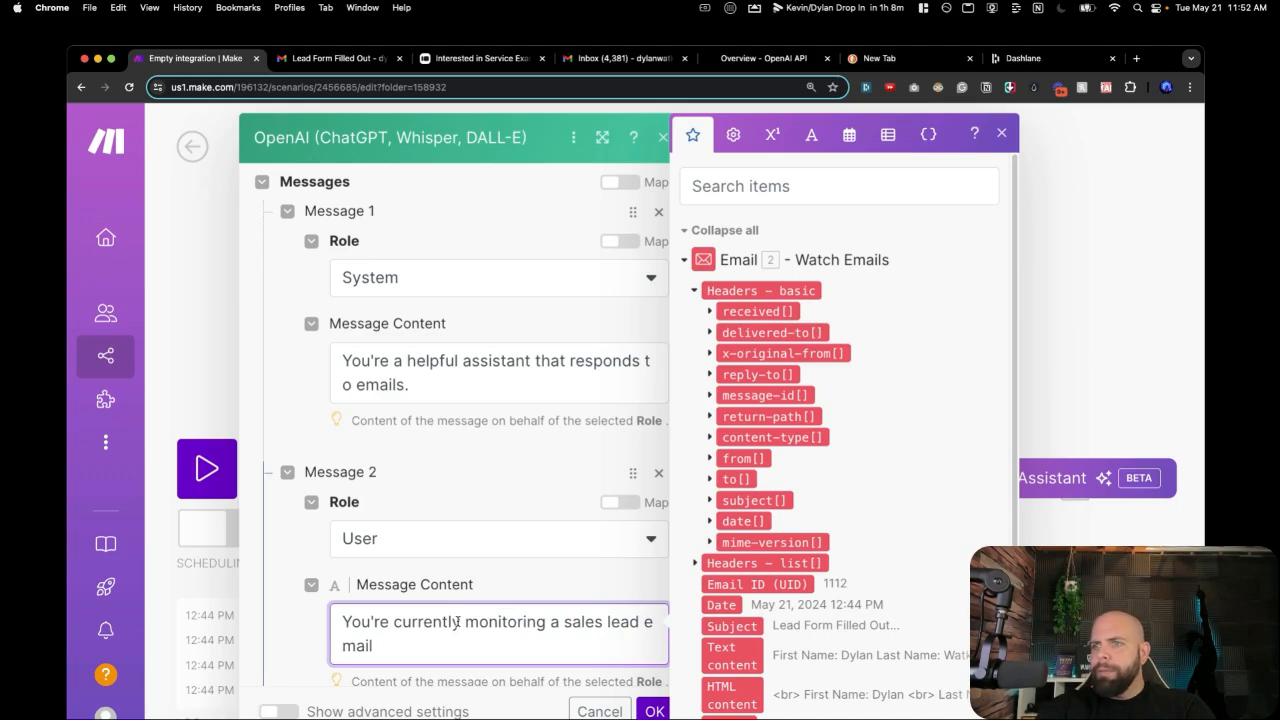
{"action": "type", "text": " inb"}
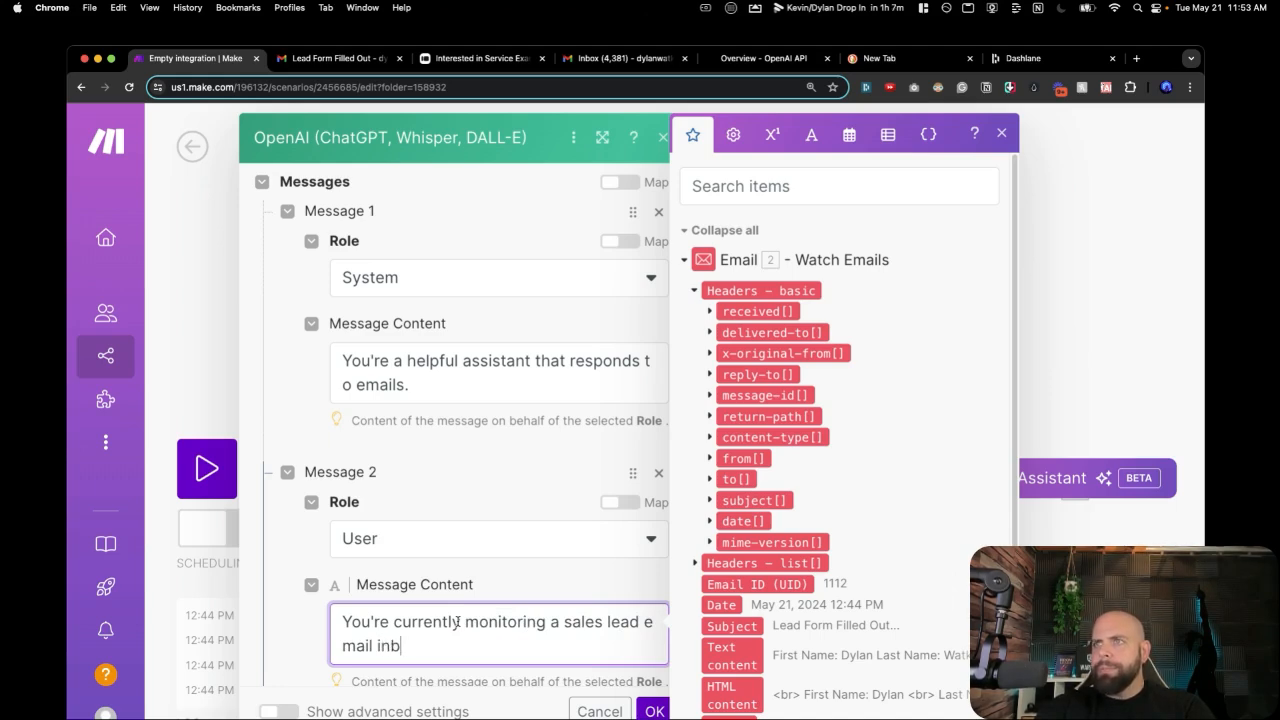
{"action": "type", "text": "ox for my"}
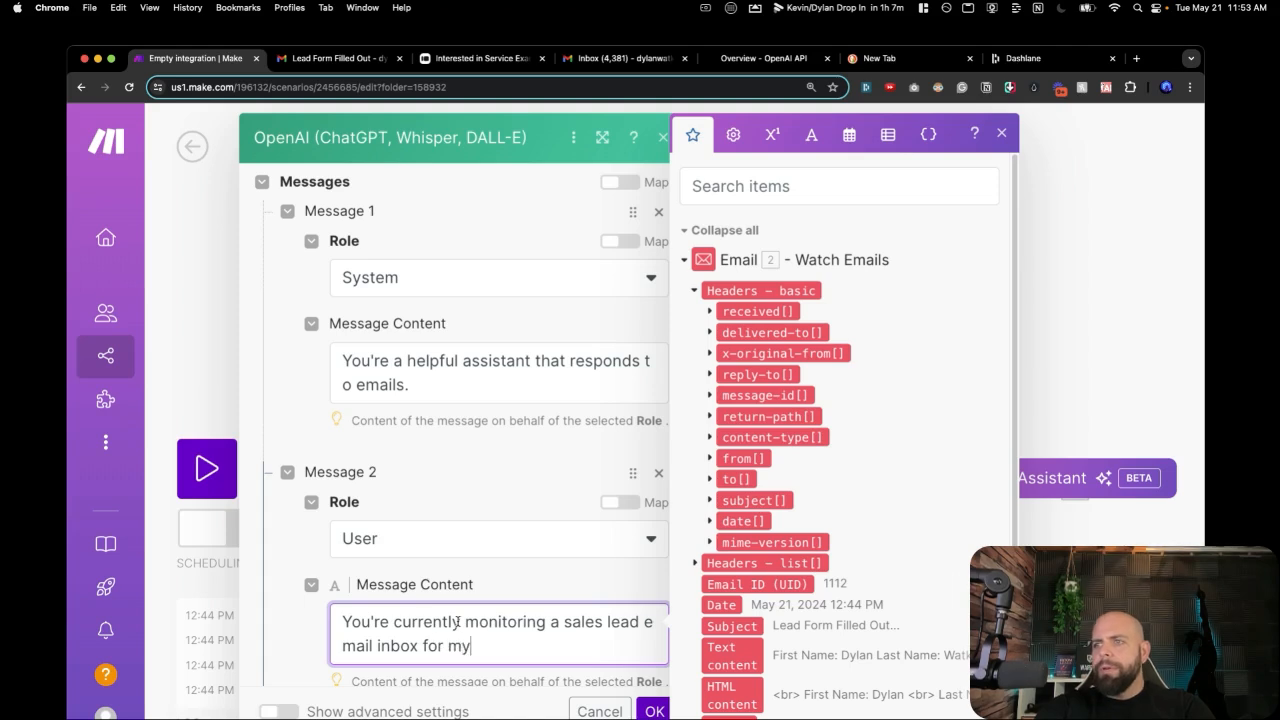
{"action": "type", "text": " consulting services "}
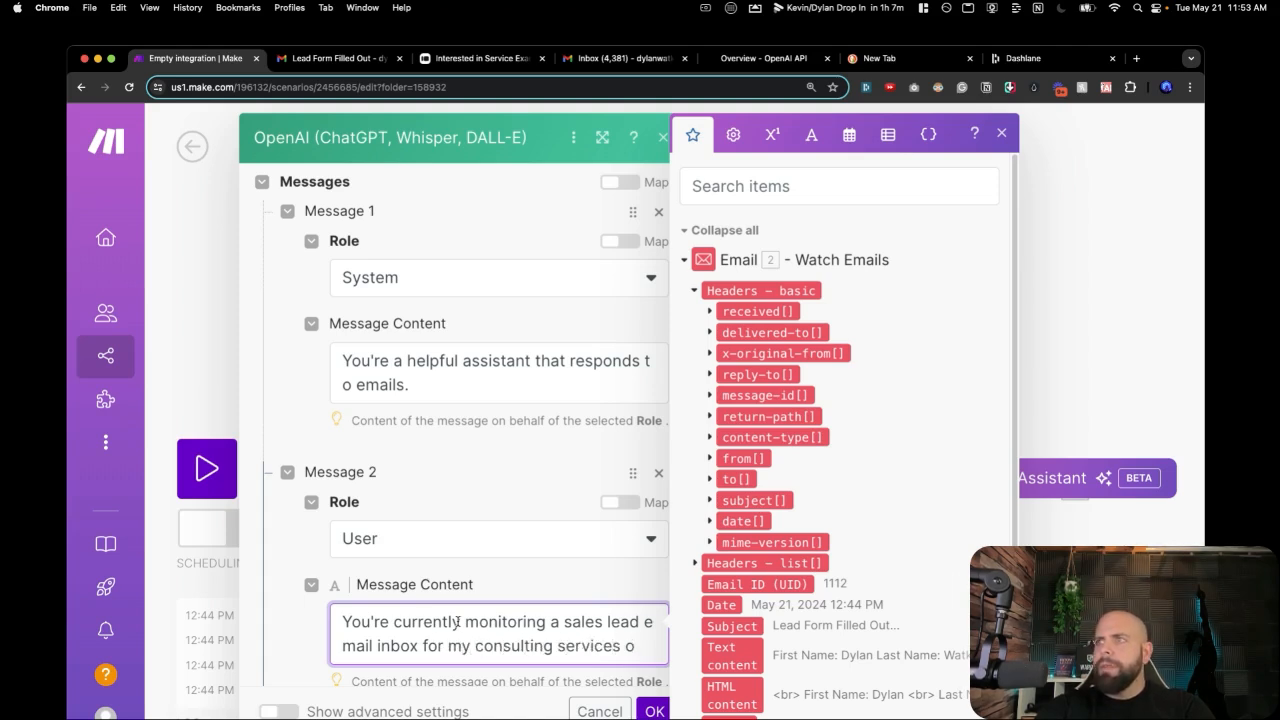
{"action": "type", "text": "offer"}
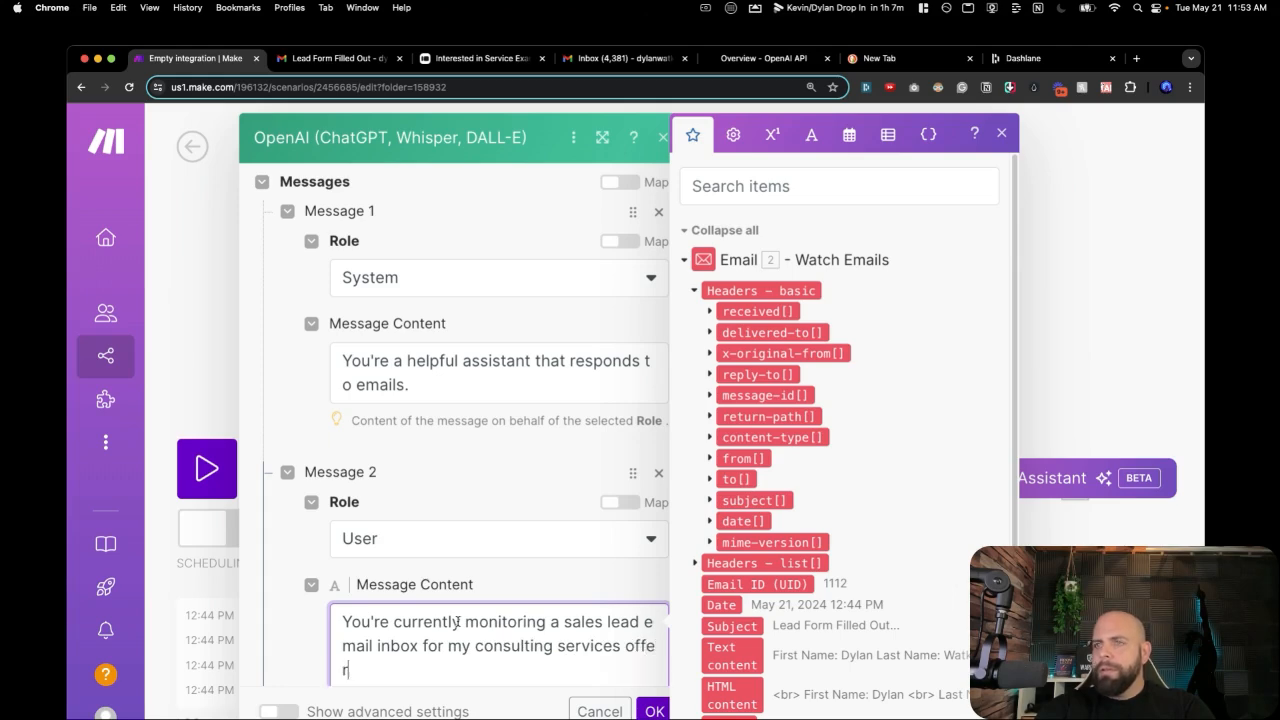
{"action": "type", "text": "."}
{"action": "key", "text": "BackSpace"}
{"action": "key", "text": "BackSpace"}
{"action": "type", "text": "ed"}
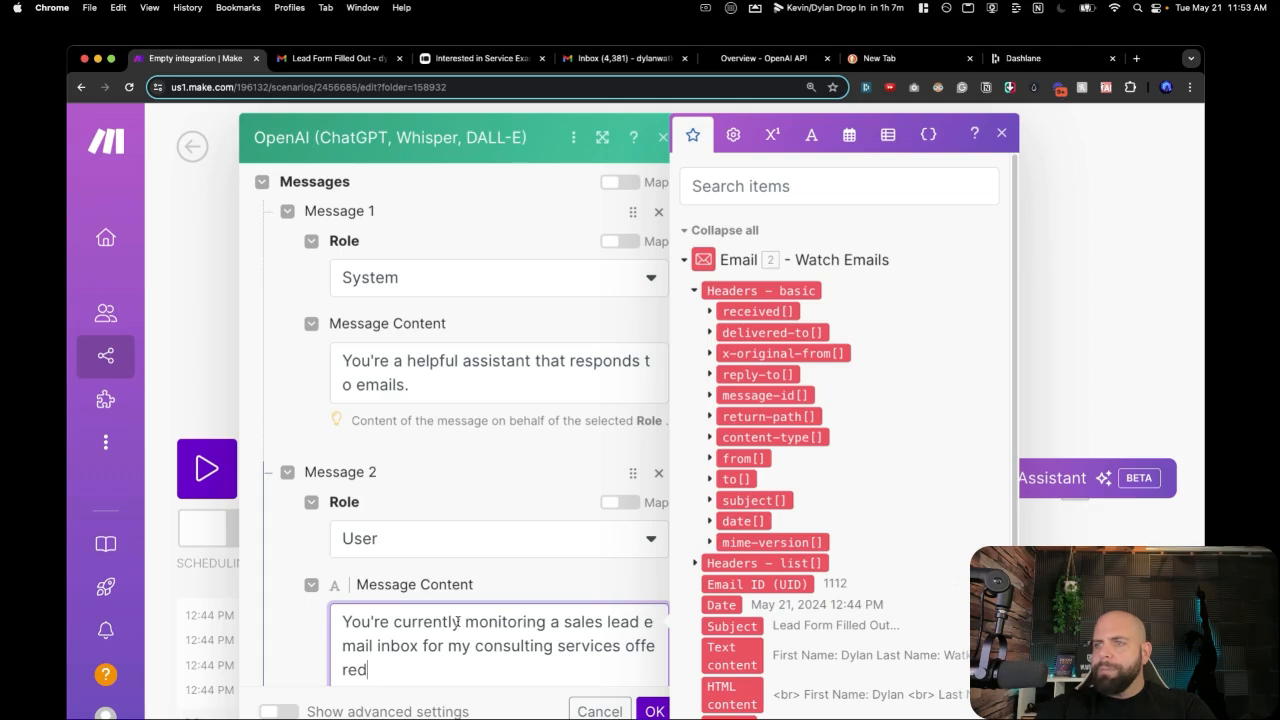
{"action": "type", "text": ". For every "}
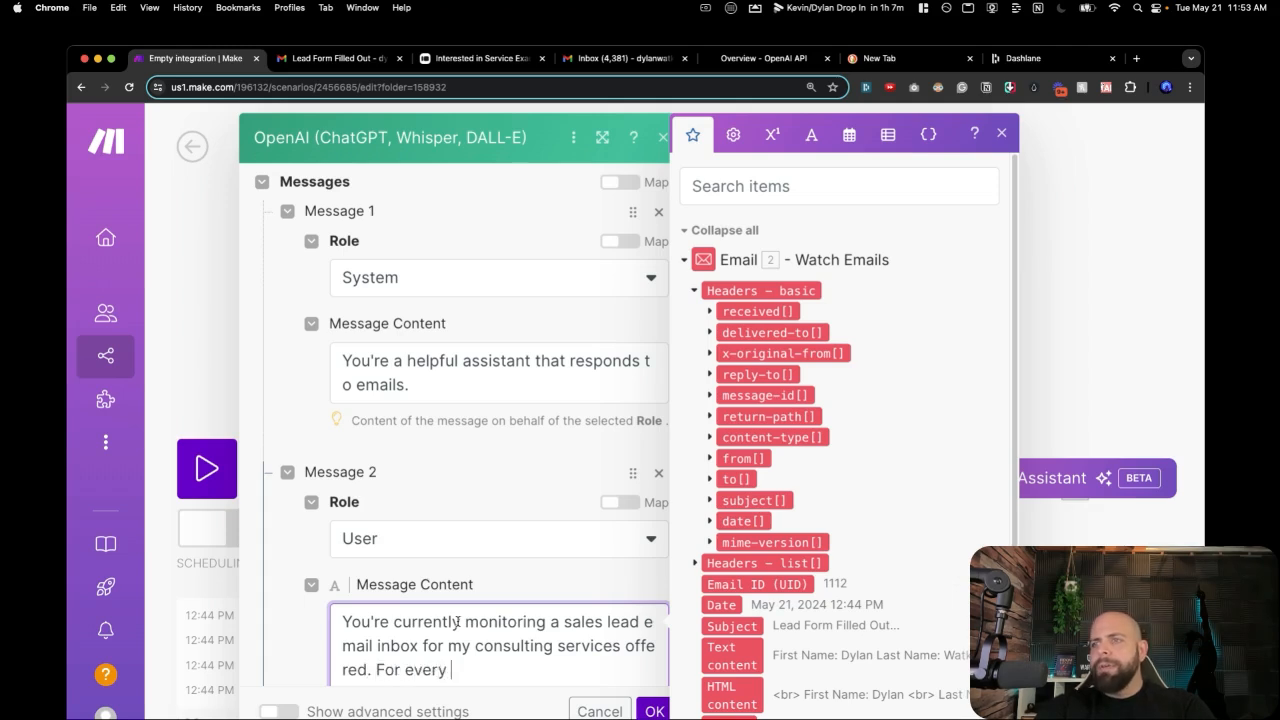
{"action": "type", "text": "inquiry you"}
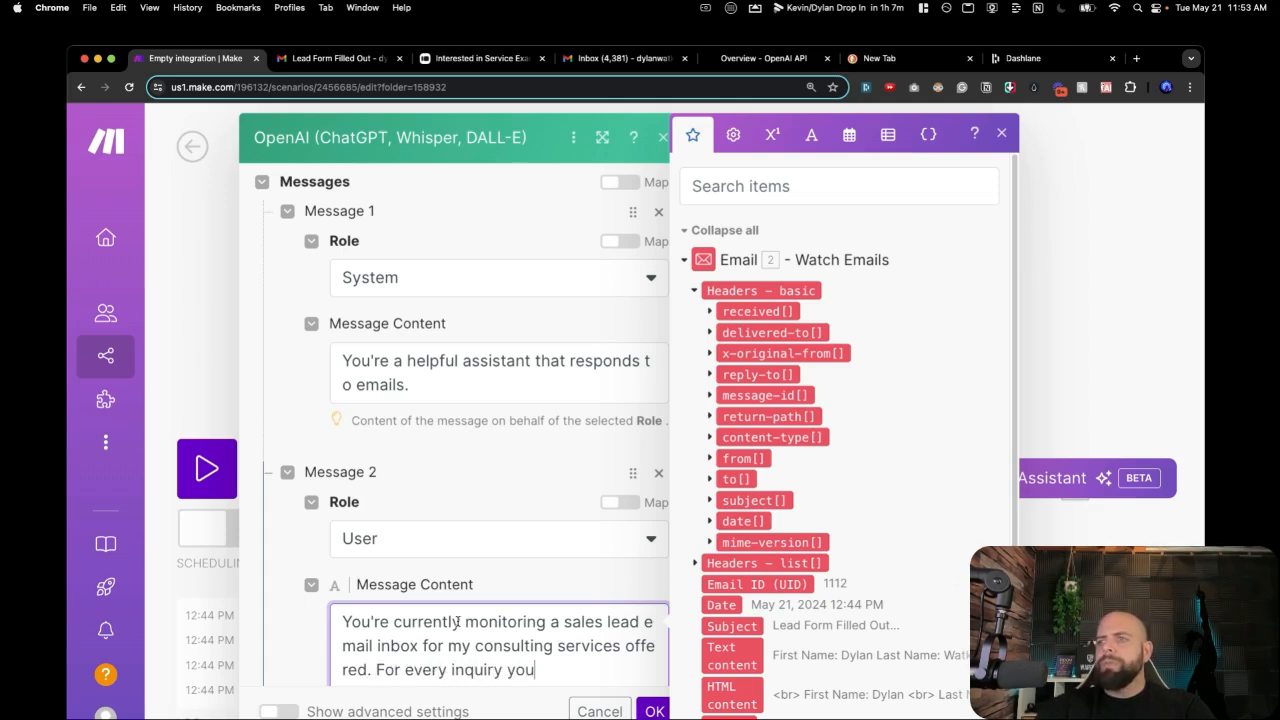
{"action": "type", "text": " recieve, proc"}
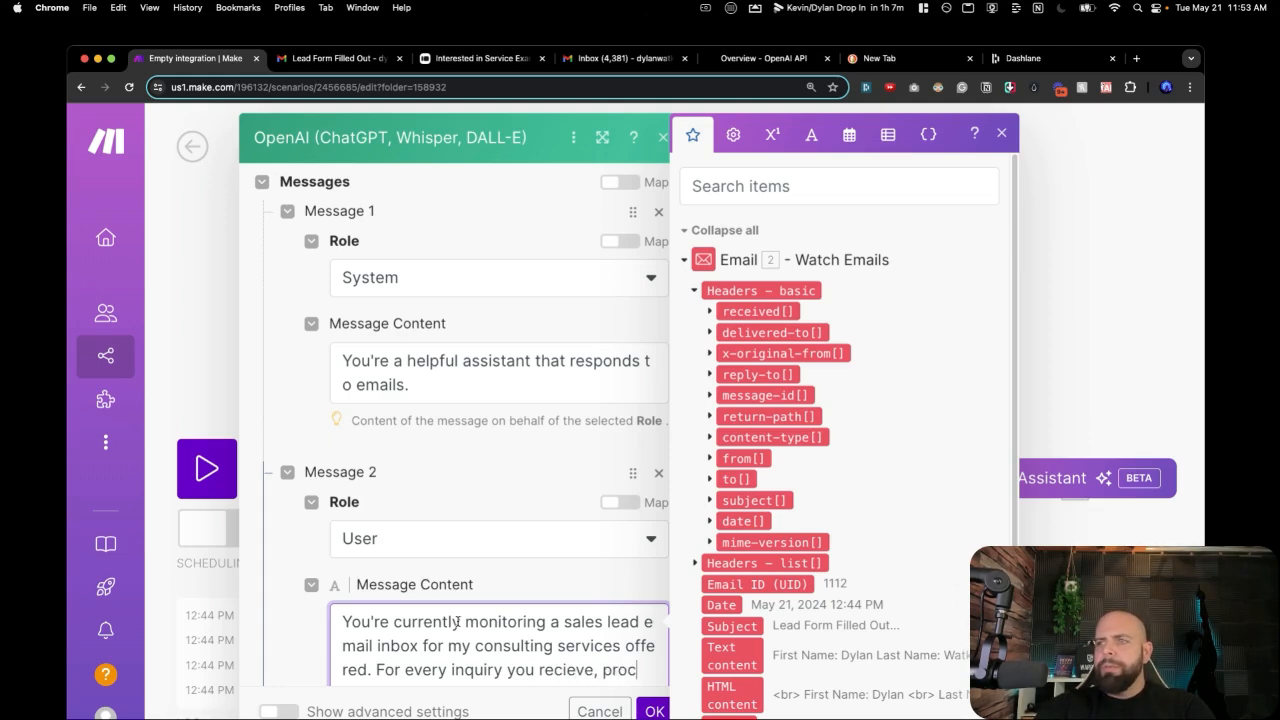
{"action": "type", "text": "ess it and rep"}
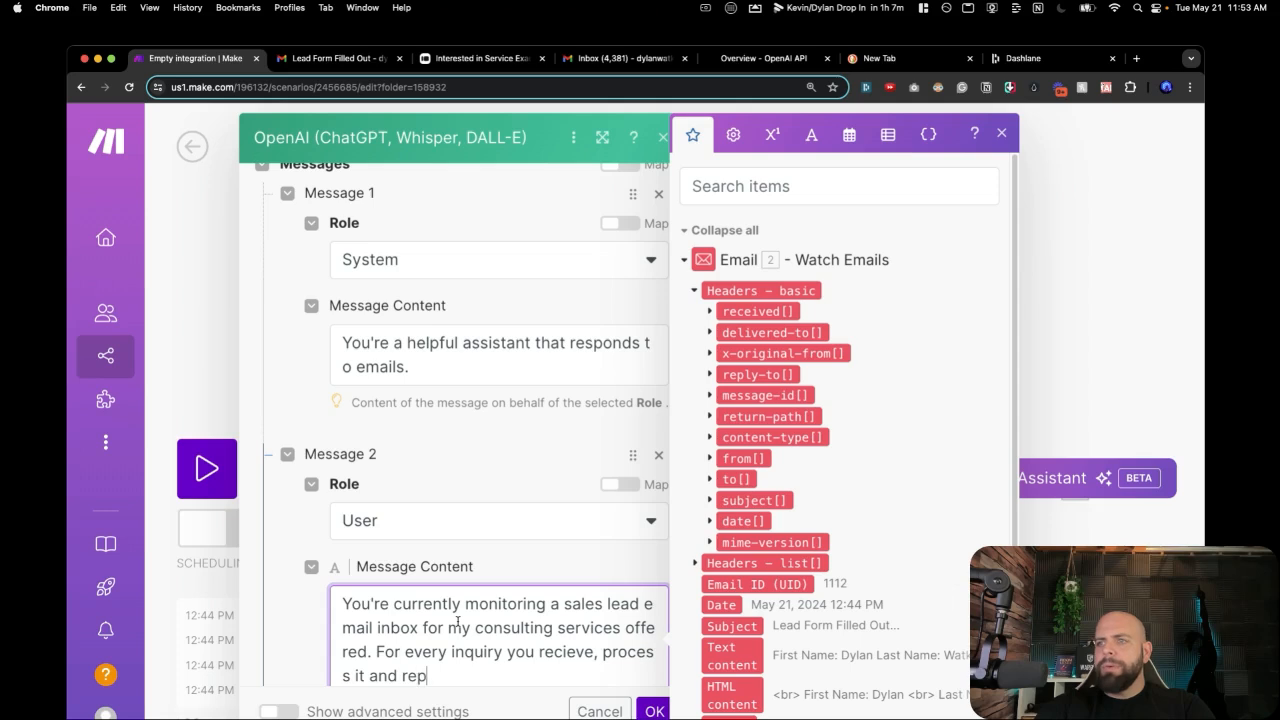
{"action": "type", "text": "ond approp"}
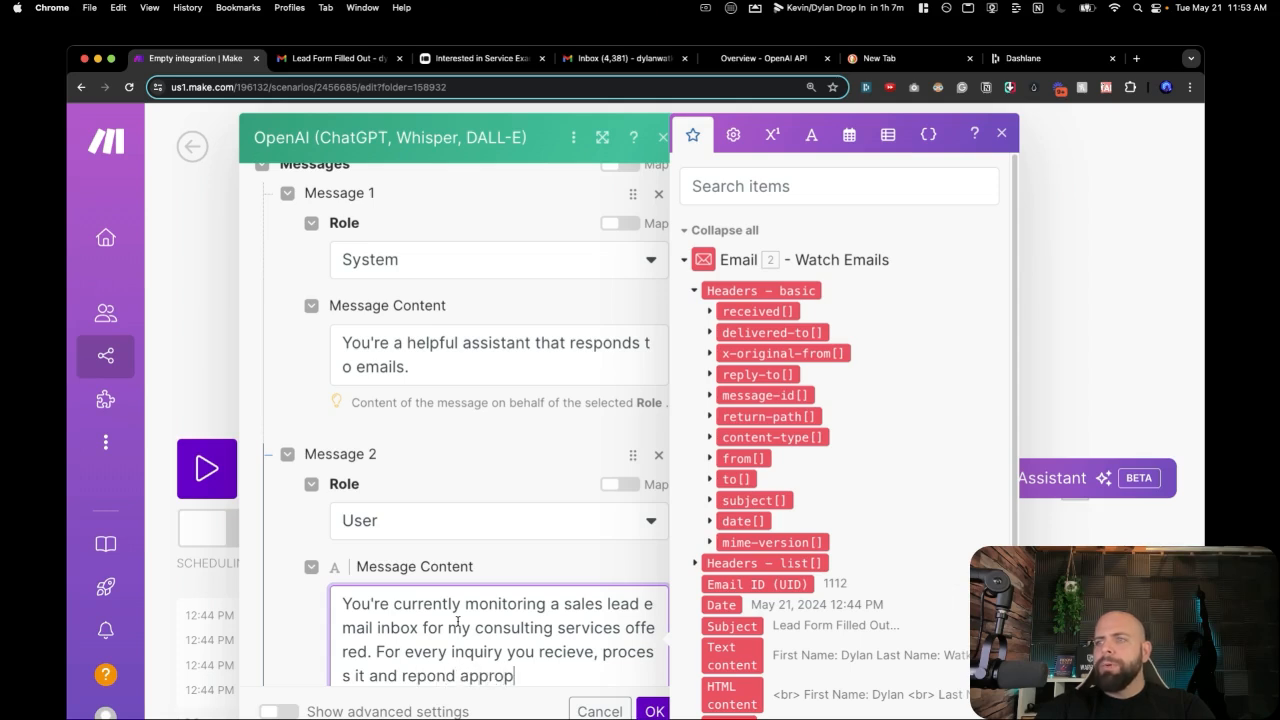
{"action": "type", "text": "riately wit"}
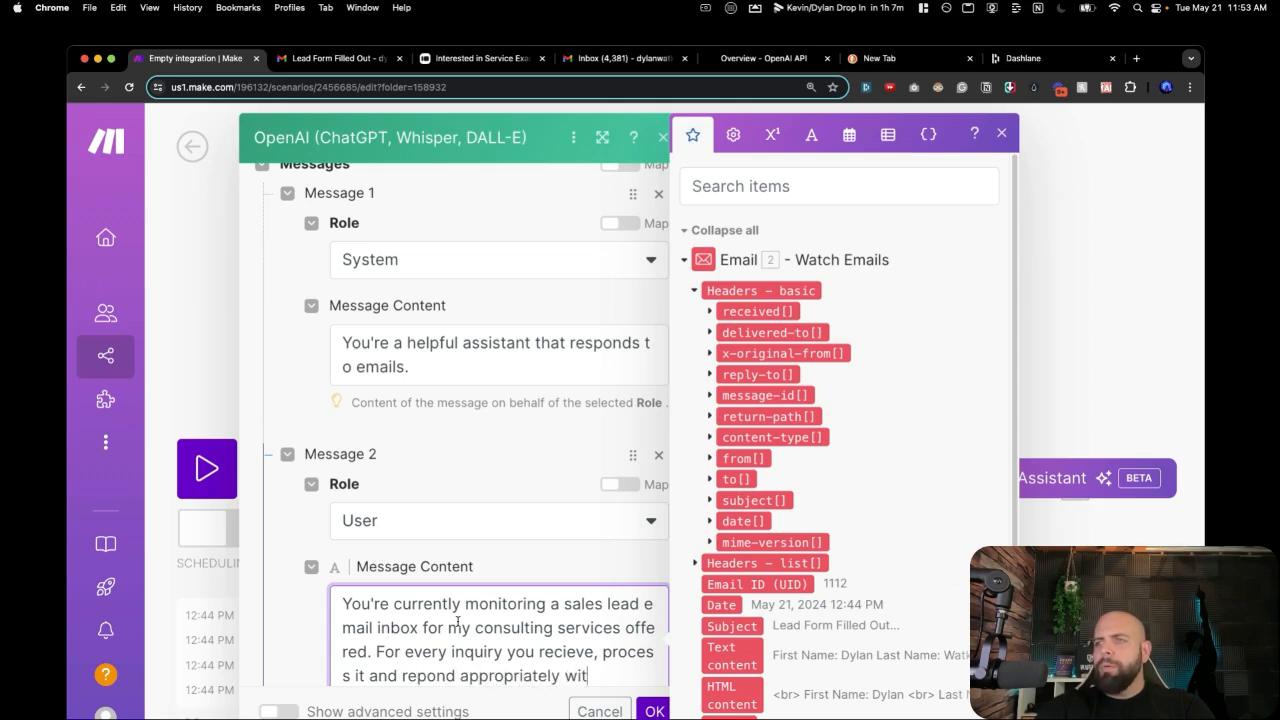
{"action": "type", "text": "h a personalized message that's"}
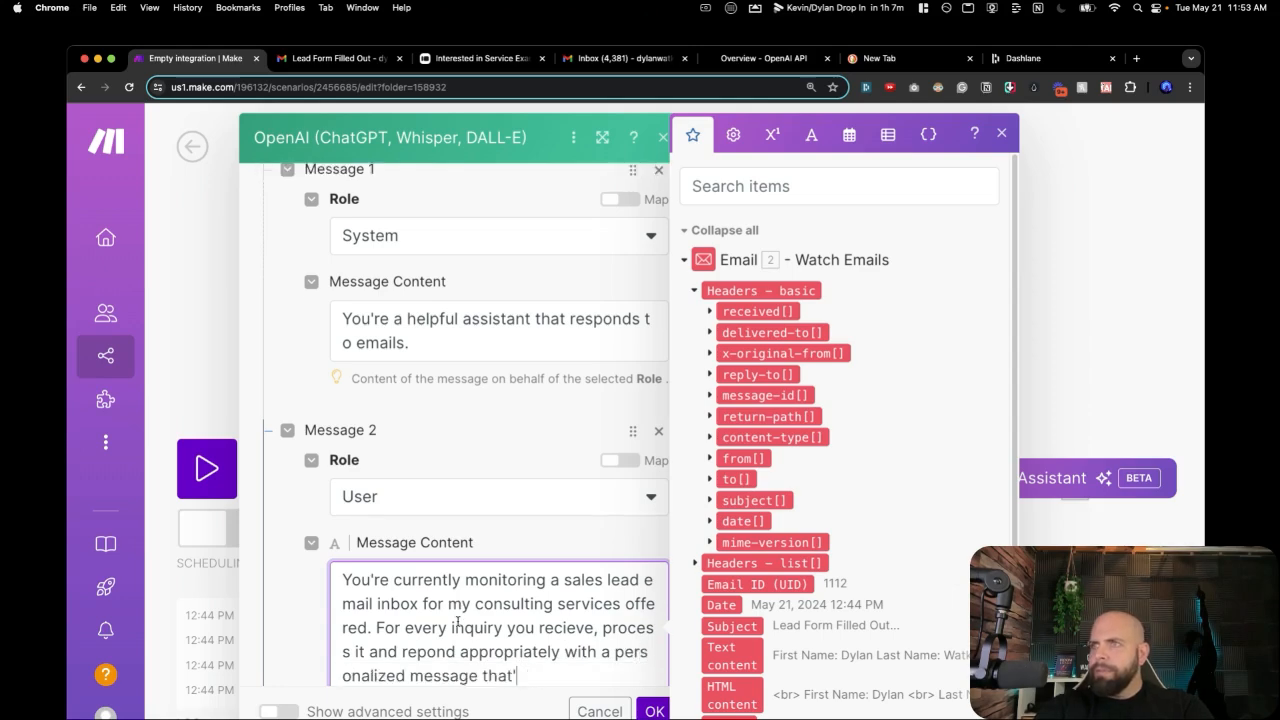
{"action": "key", "text": "BackSpace"}
{"action": "key", "text": "BackSpace"}
{"action": "key", "text": "BackSpace"}
{"action": "key", "text": "BackSpace"}
{"action": "type", "text": "for that "}
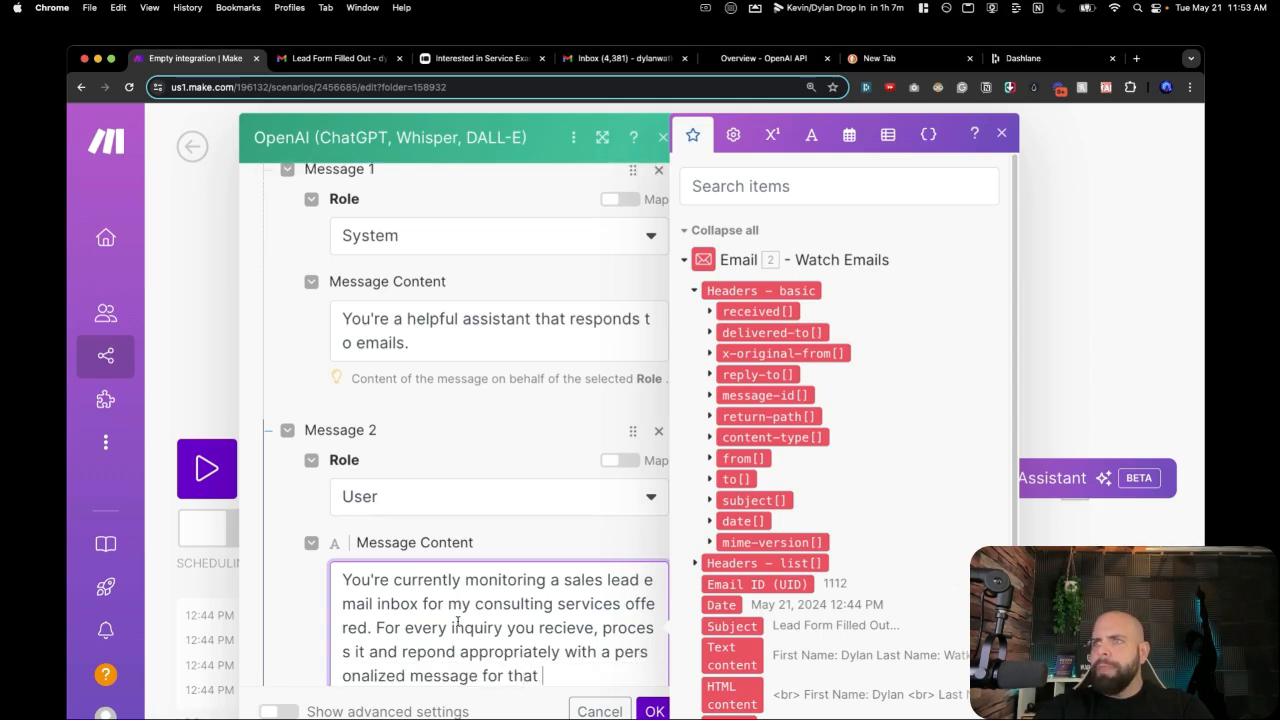
{"action": "type", "text": "partic"}
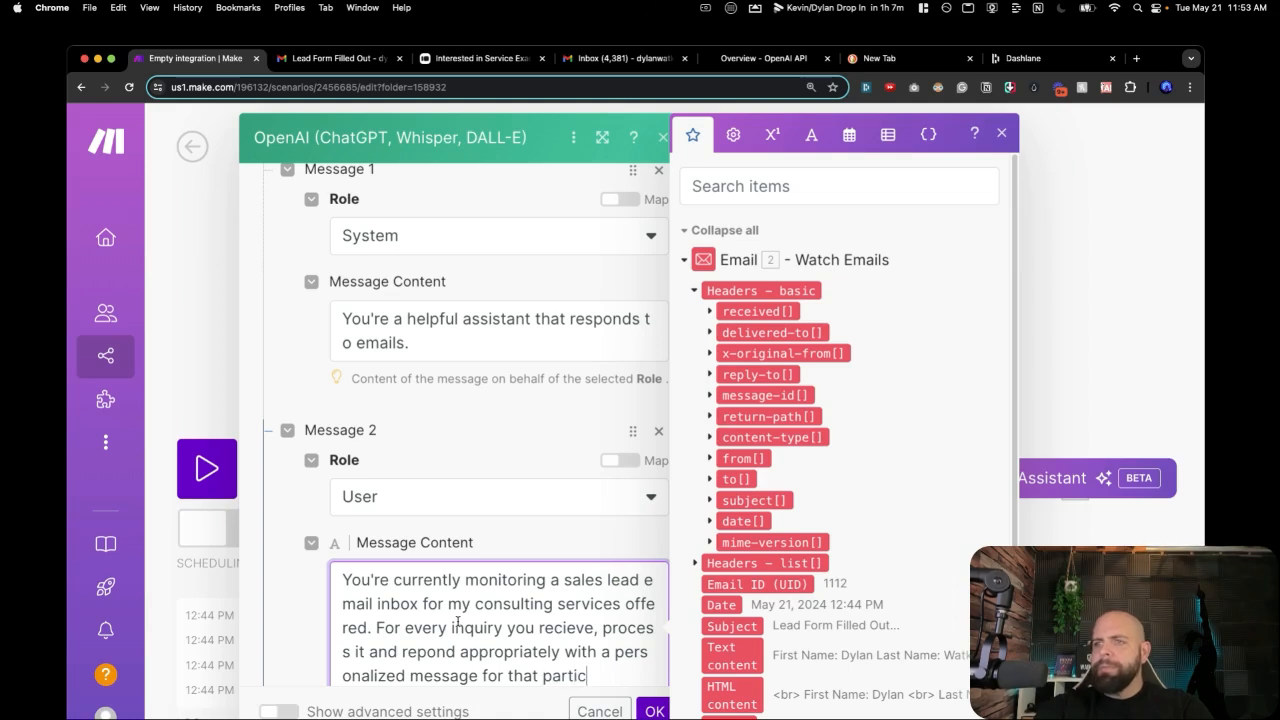
{"action": "type", "text": "ular prospe"}
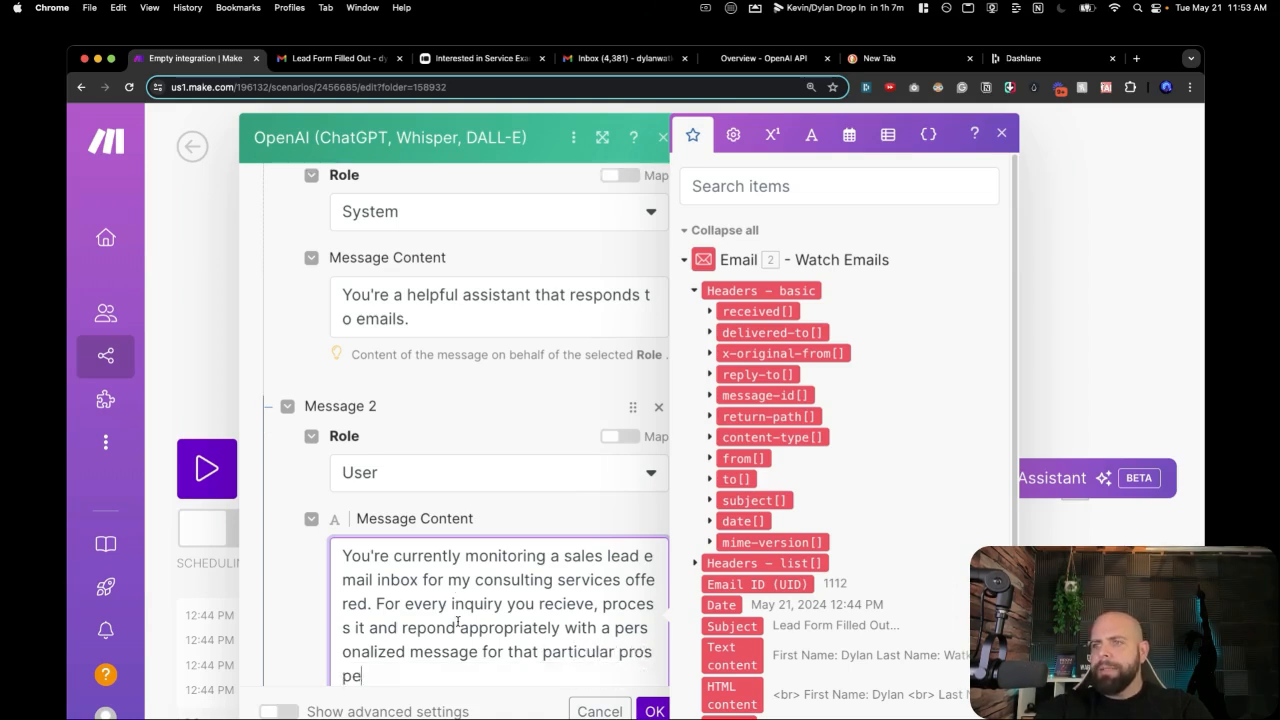
{"action": "type", "text": "ct. Ma"}
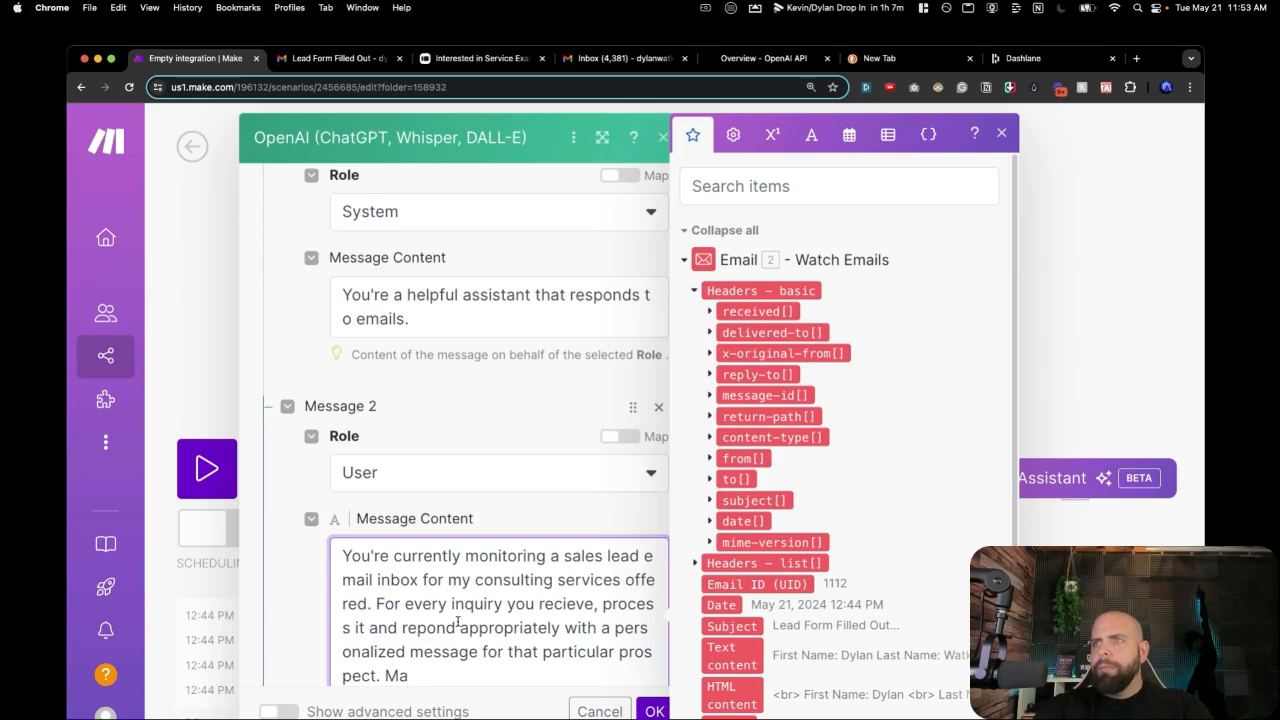
{"action": "type", "text": "ke sure"}
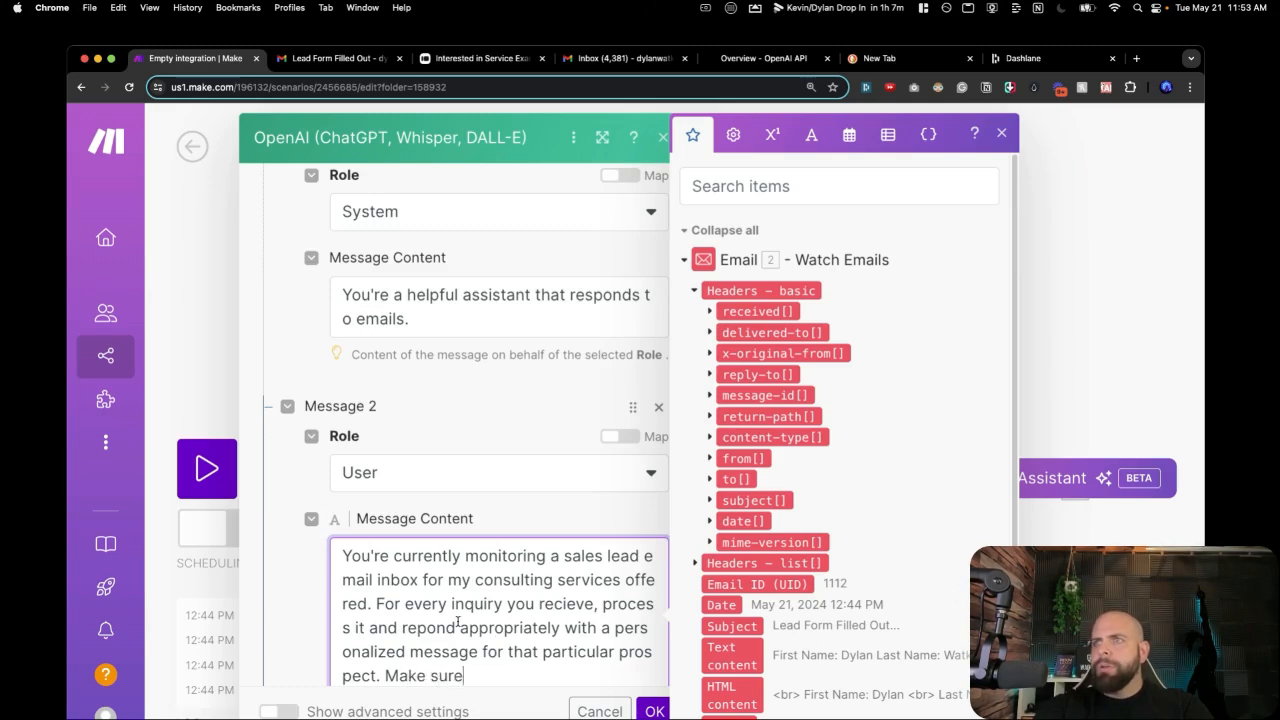
{"action": "type", "text": " to use"}
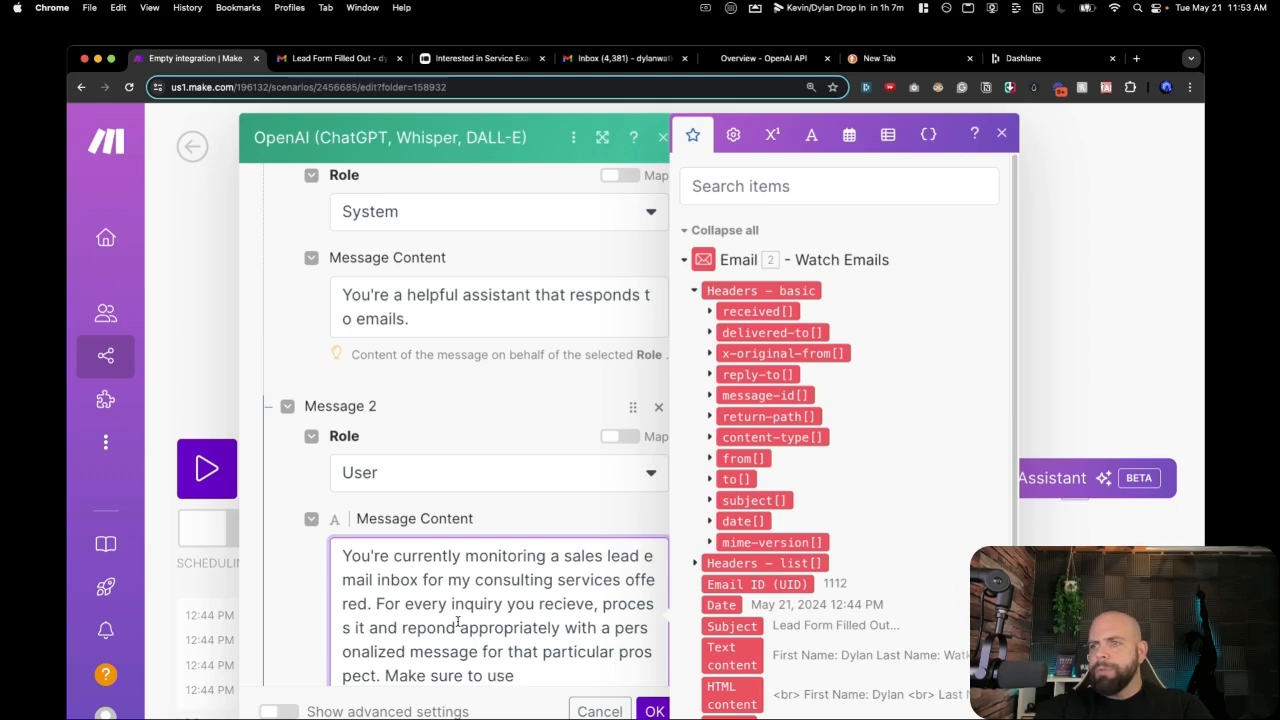
{"action": "type", "text": " short communic"}
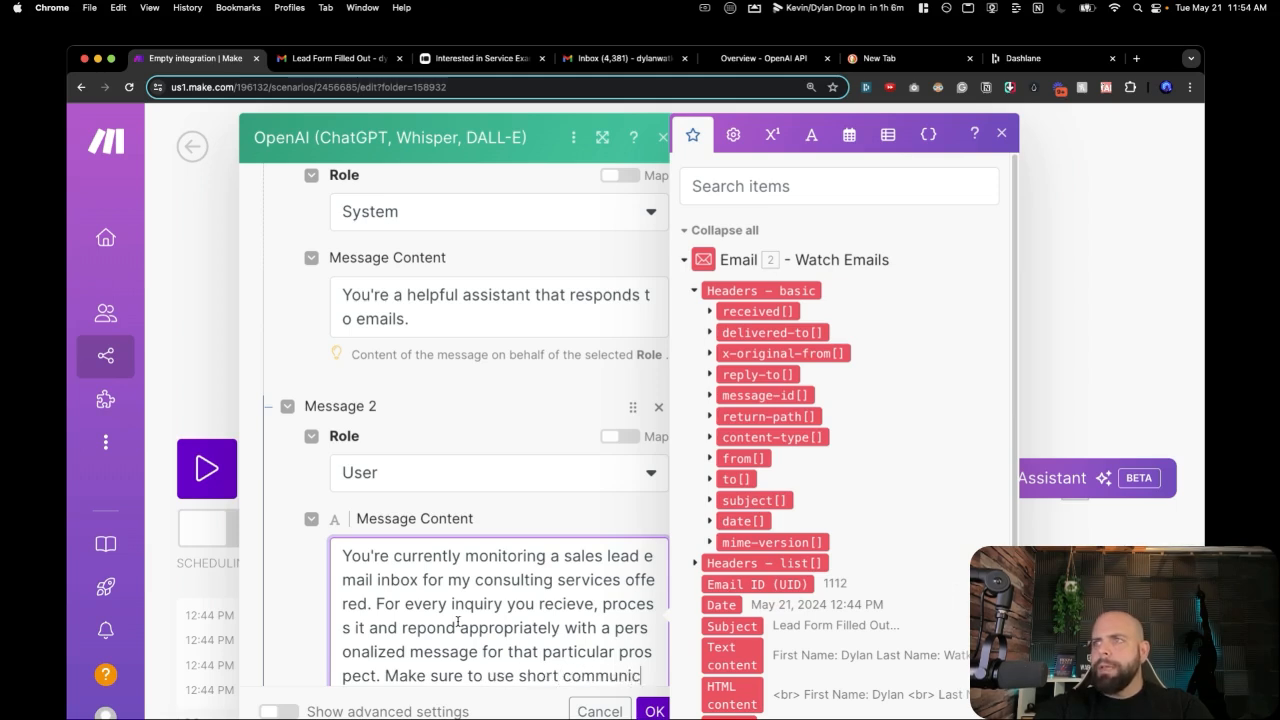
{"action": "type", "text": "ation. no "}
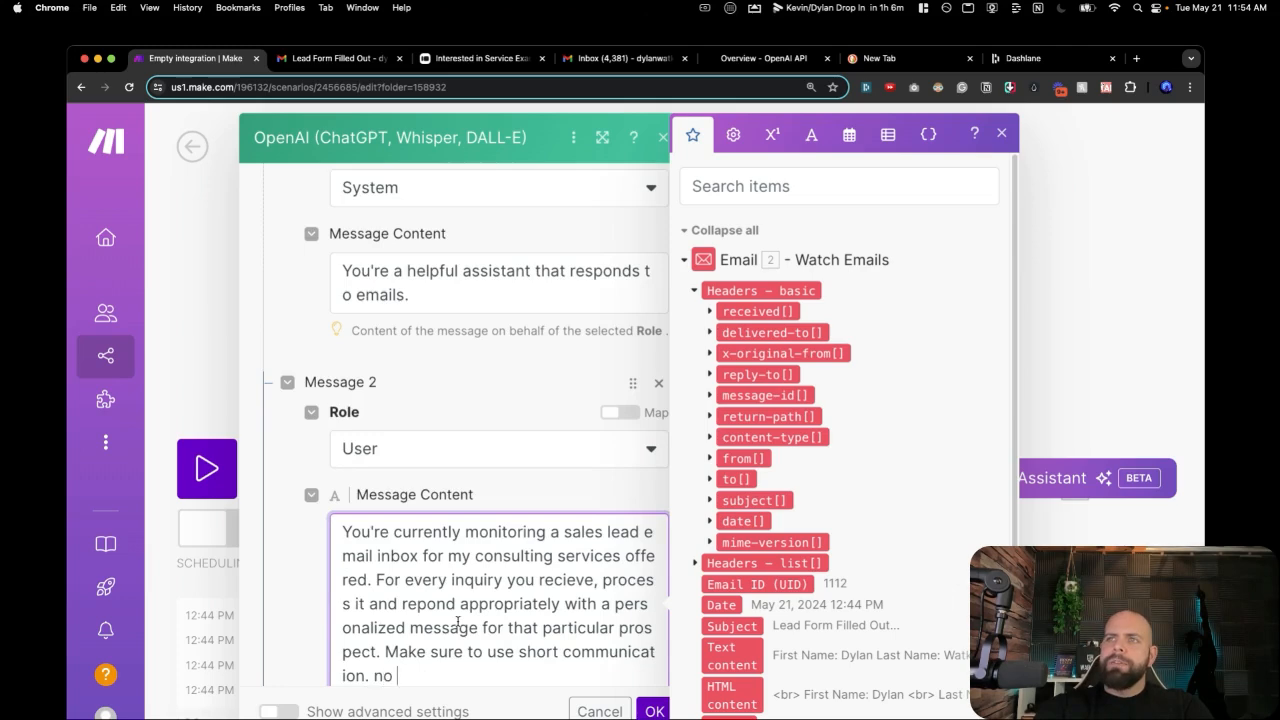
{"action": "type", "text": "yappying."}
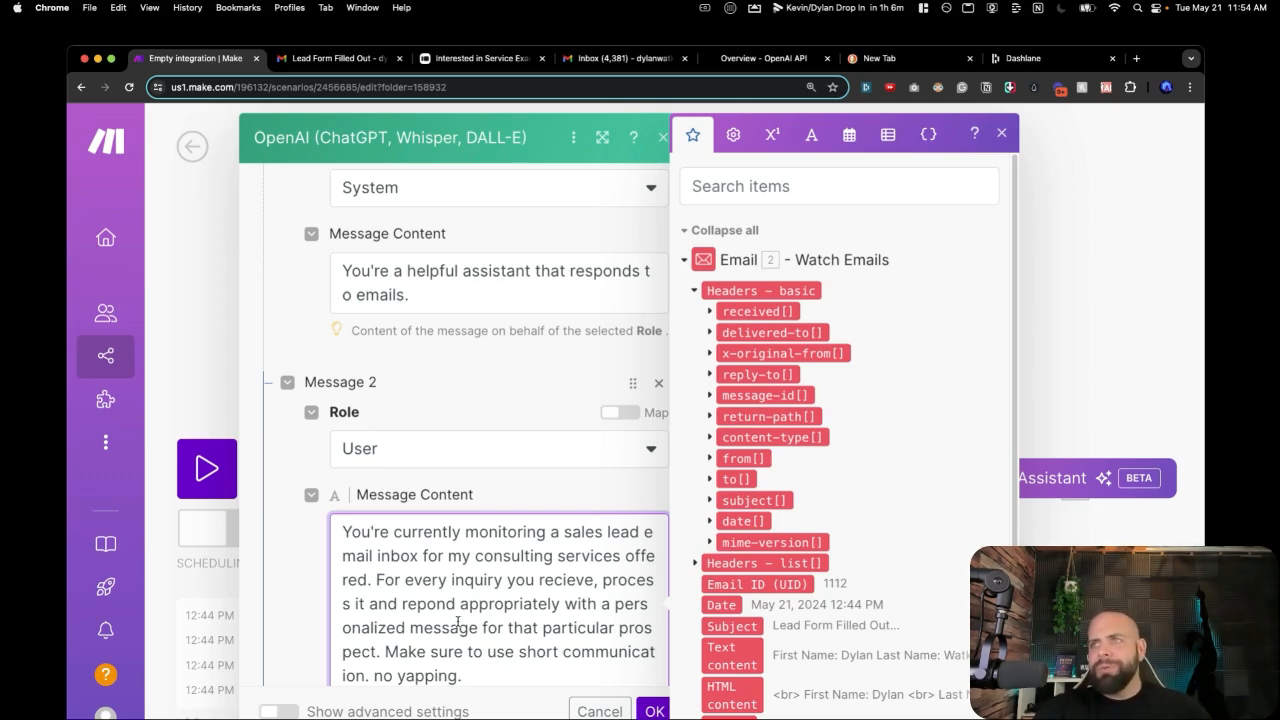
{"action": "scroll", "coordinate": [516, 608], "scroll_direction": "down", "scroll_amount": 1}
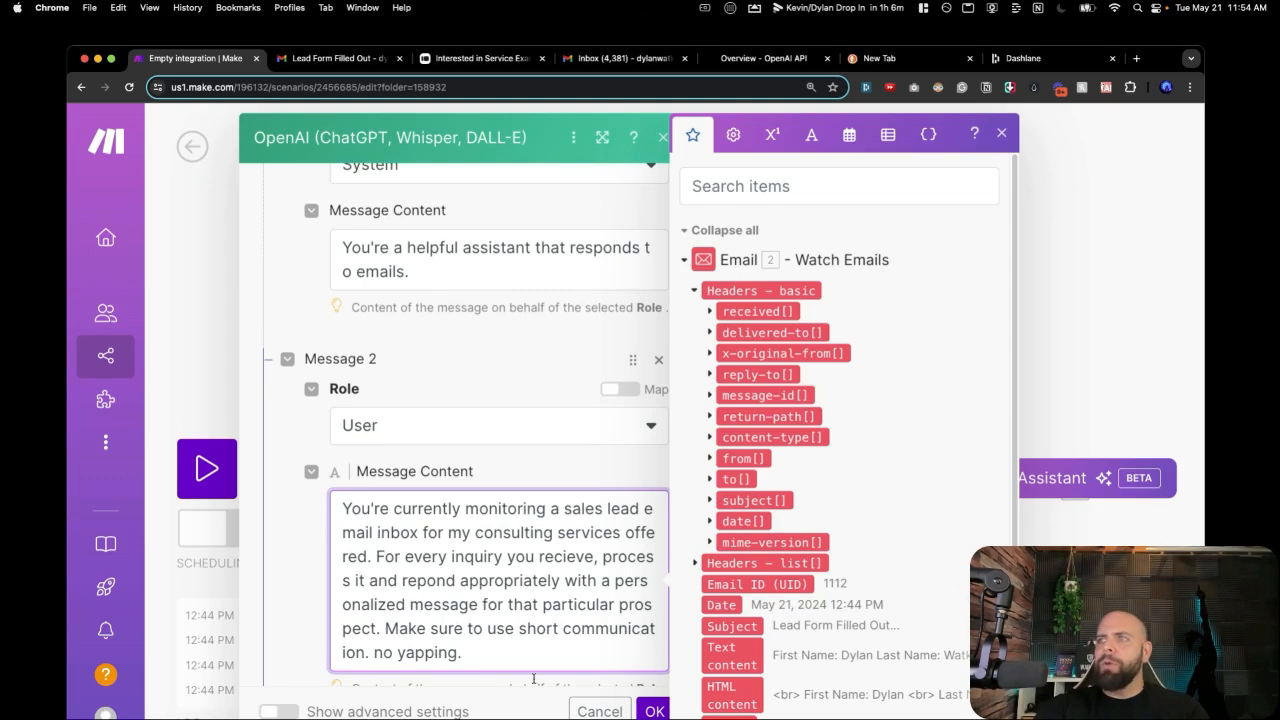
{"action": "scroll", "coordinate": [508, 626], "scroll_direction": "down", "scroll_amount": 5}
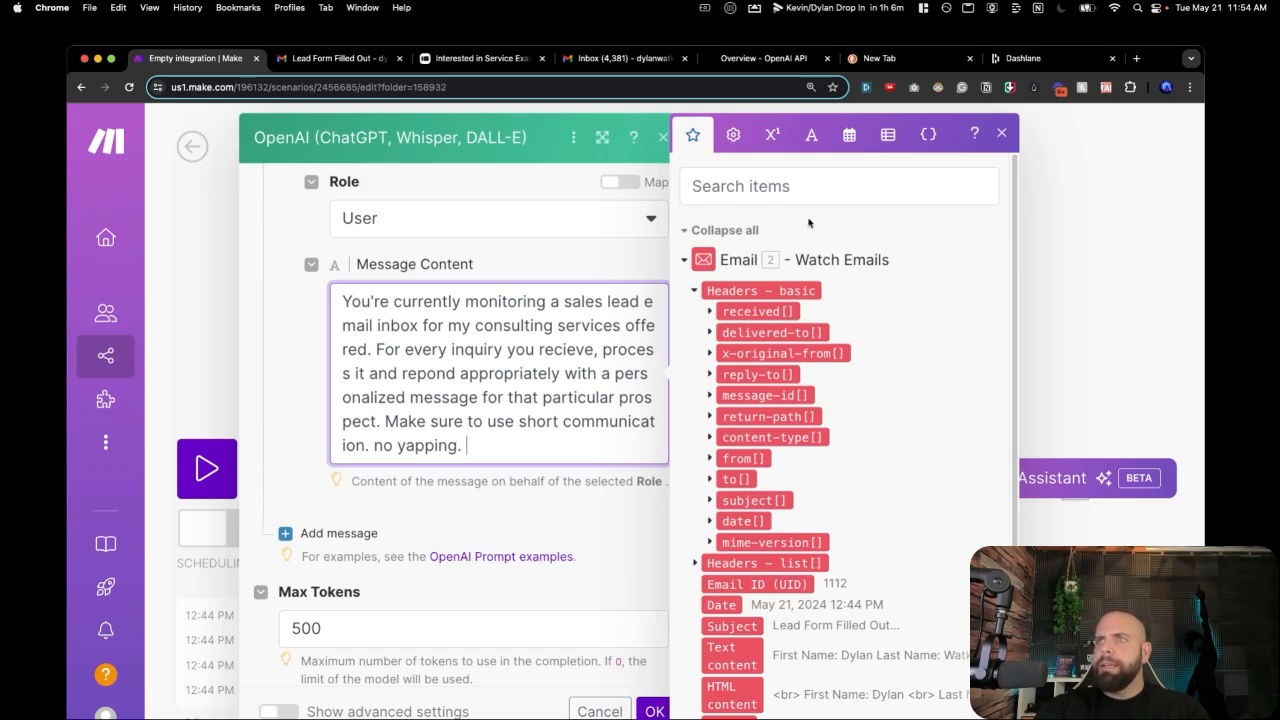
Add Message 3 with the User role, then switch to the lead email in Gmail.
{"action": "left_click", "coordinate": [323, 535]}
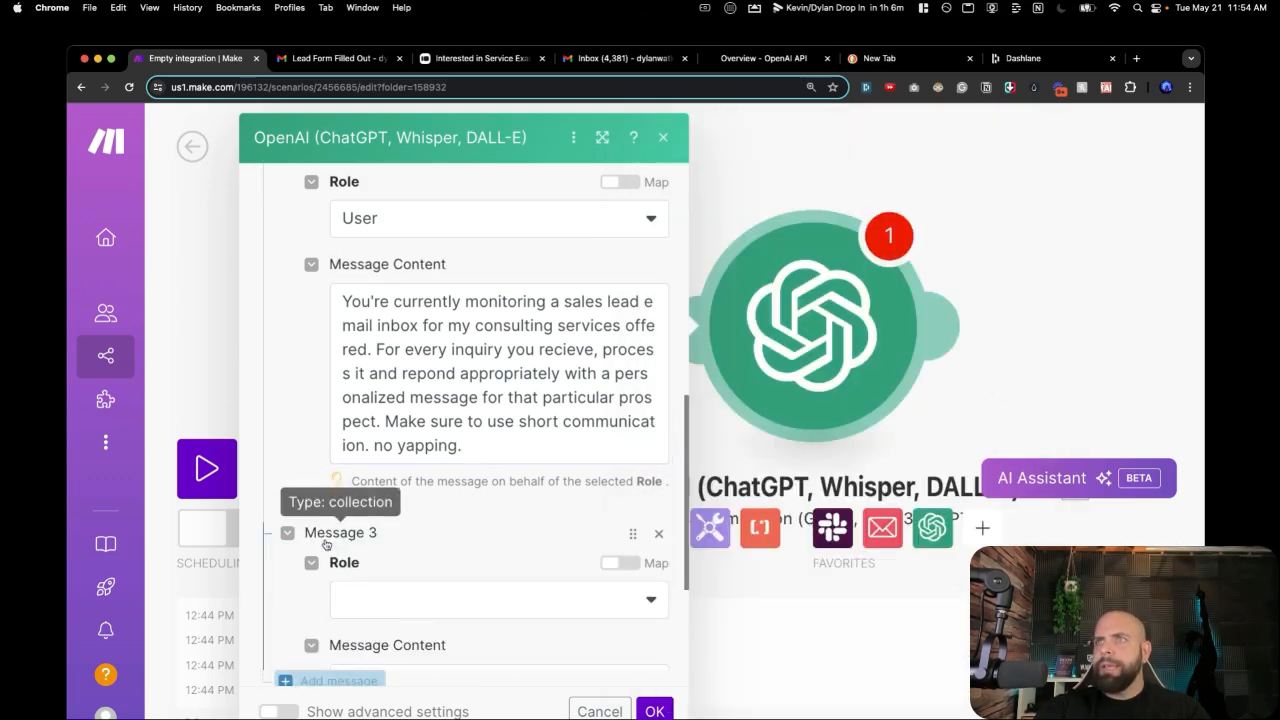
{"action": "left_click", "coordinate": [379, 600]}
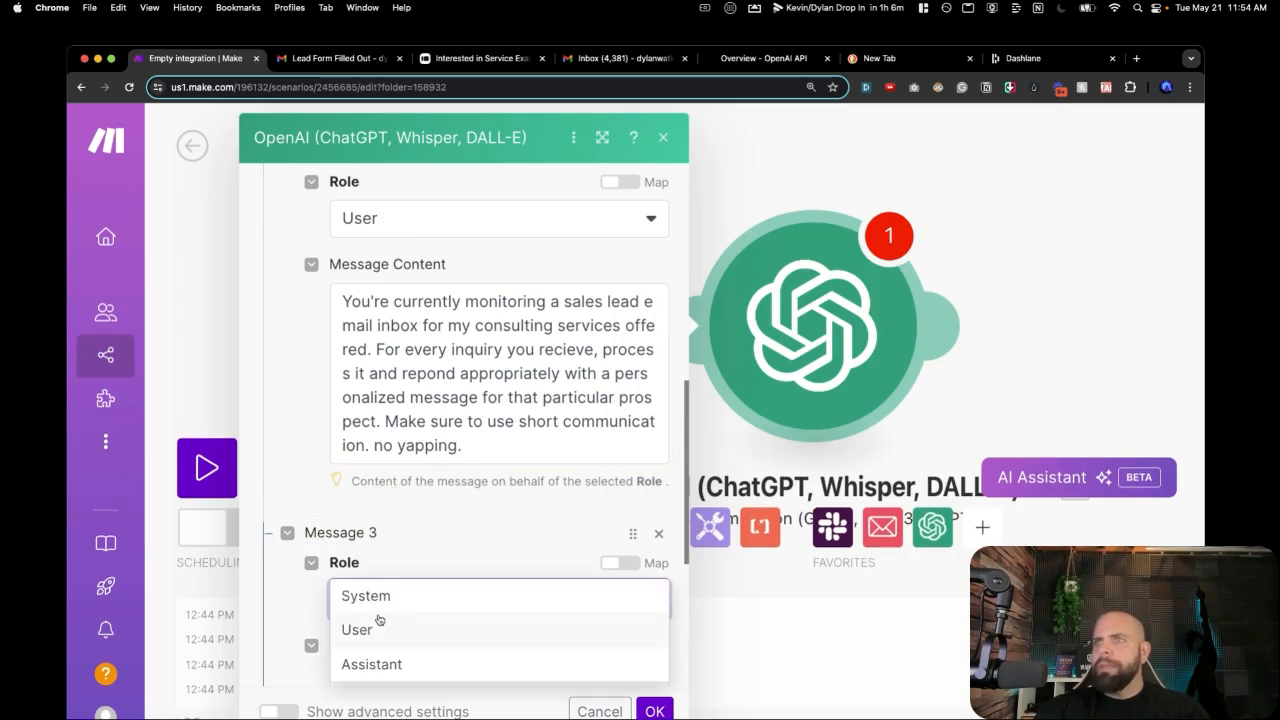
{"action": "left_click", "coordinate": [378, 629]}
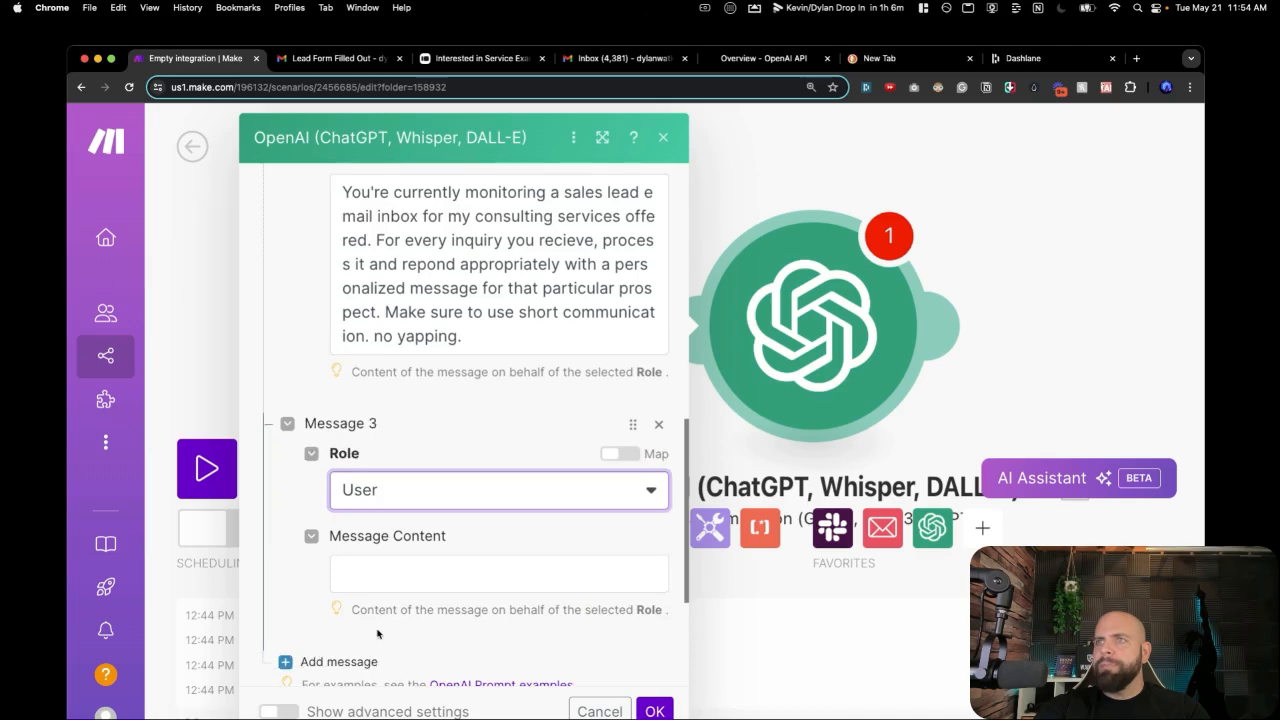
{"action": "left_click", "coordinate": [330, 58]}
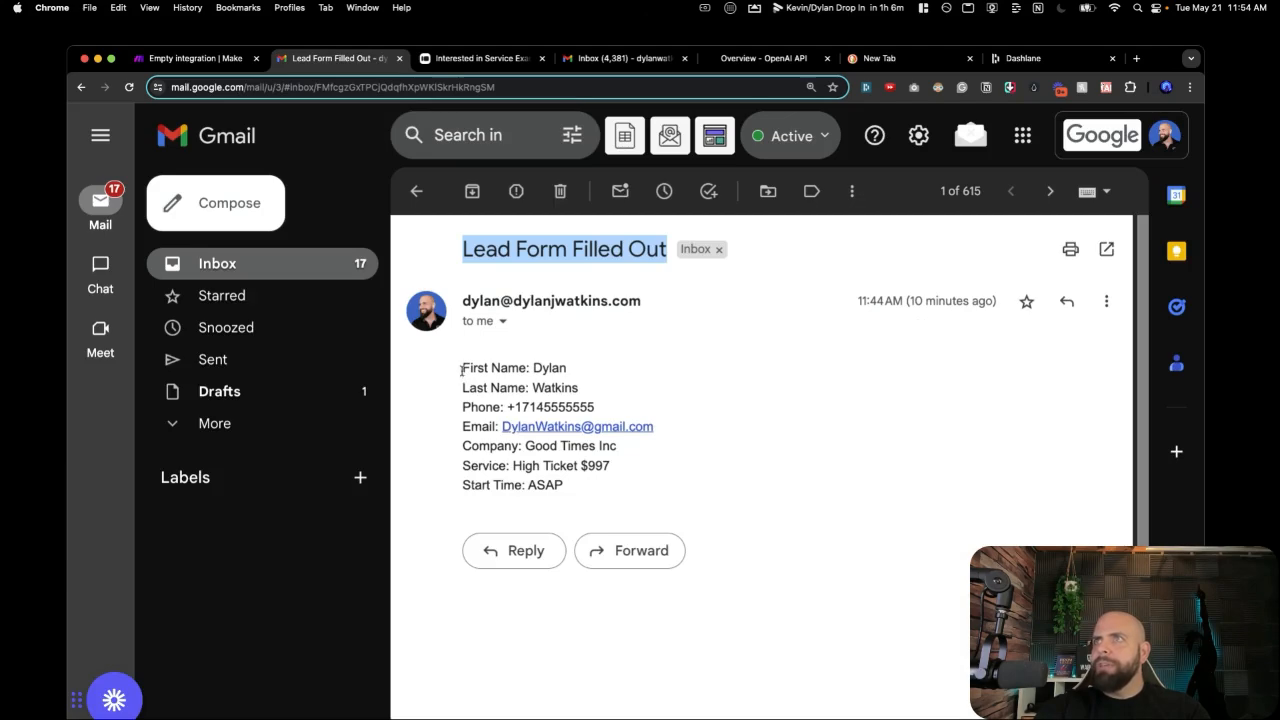
Select the lead email's details from First Name to Start Time, then return to Make.
{"action": "left_click_drag", "start_coordinate": [462, 368], "coordinate": [619, 530]}
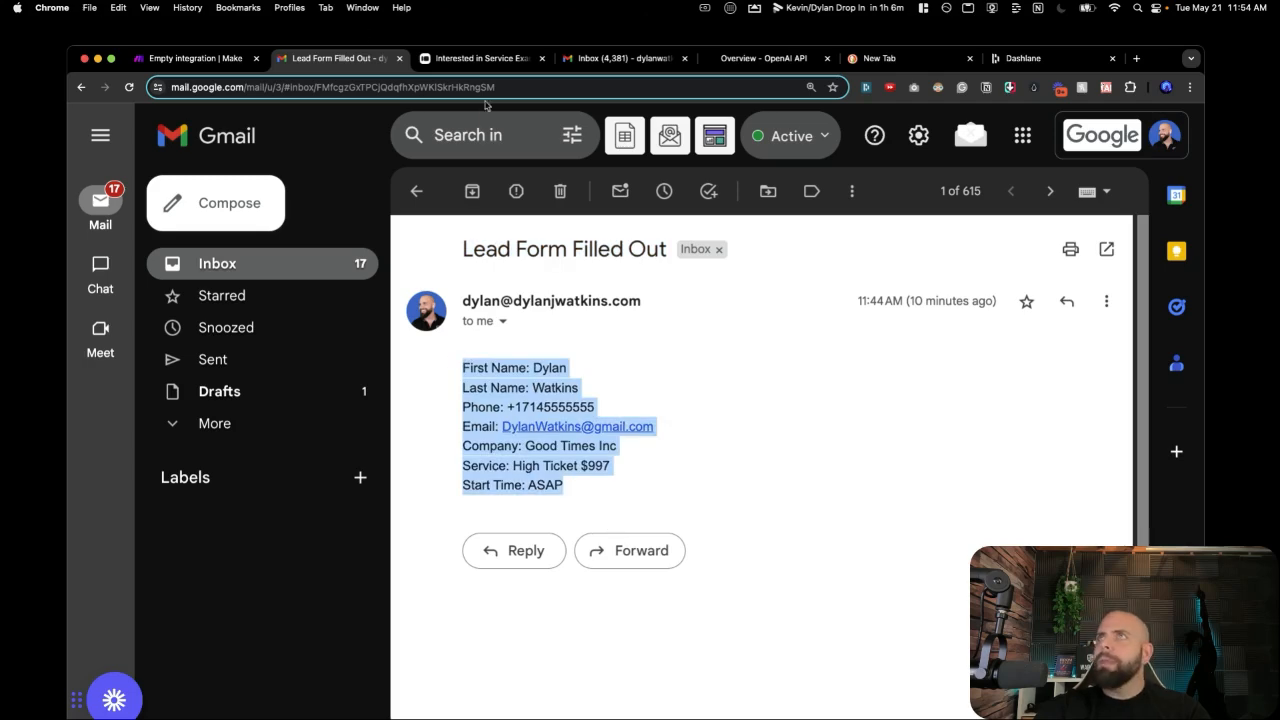
{"action": "left_click", "coordinate": [203, 57]}
Paste the copied lead form details into Message 3's content.
{"action": "left_click", "coordinate": [395, 573]}
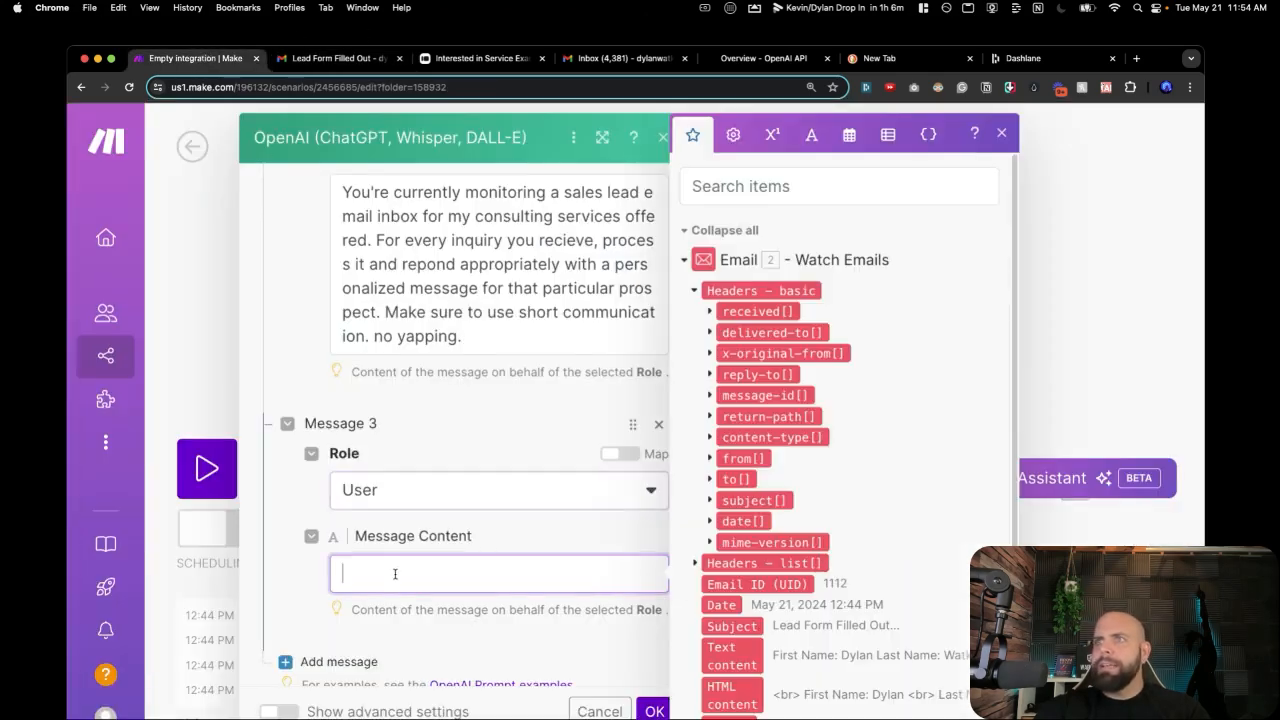
{"action": "key", "text": "super+v"}
{"action": "scroll", "coordinate": [515, 538], "scroll_direction": "down", "scroll_amount": 1}
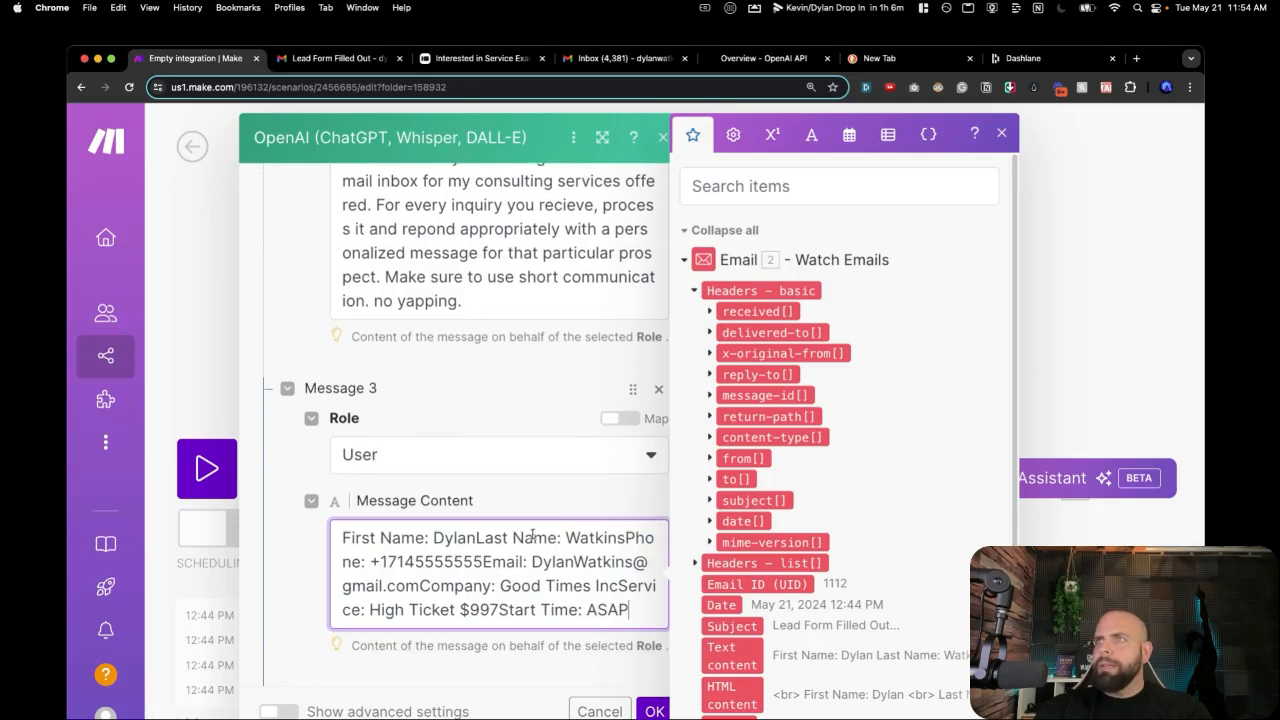
Put Last Name, Phone, email, Company, Service and Start Time on separate lines.
{"action": "left_click", "coordinate": [475, 538]}
{"action": "key", "text": "Return"}
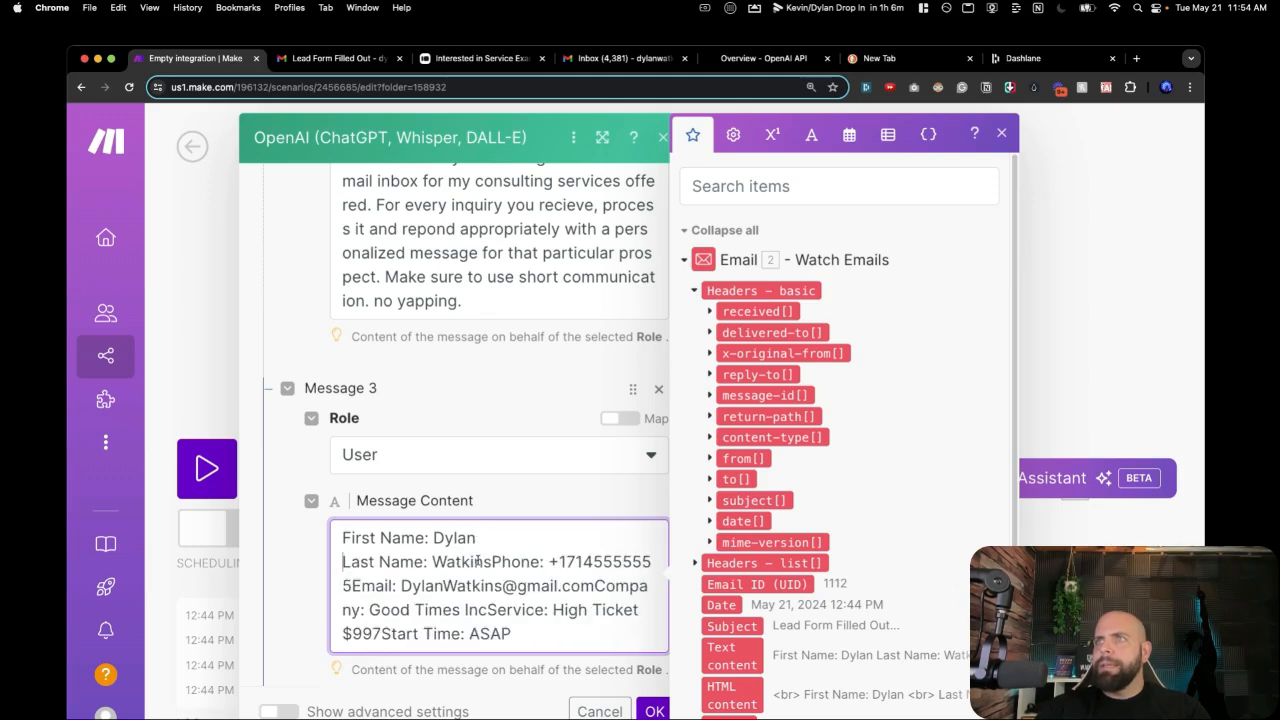
{"action": "left_click", "coordinate": [492, 562]}
{"action": "key", "text": "Return"}
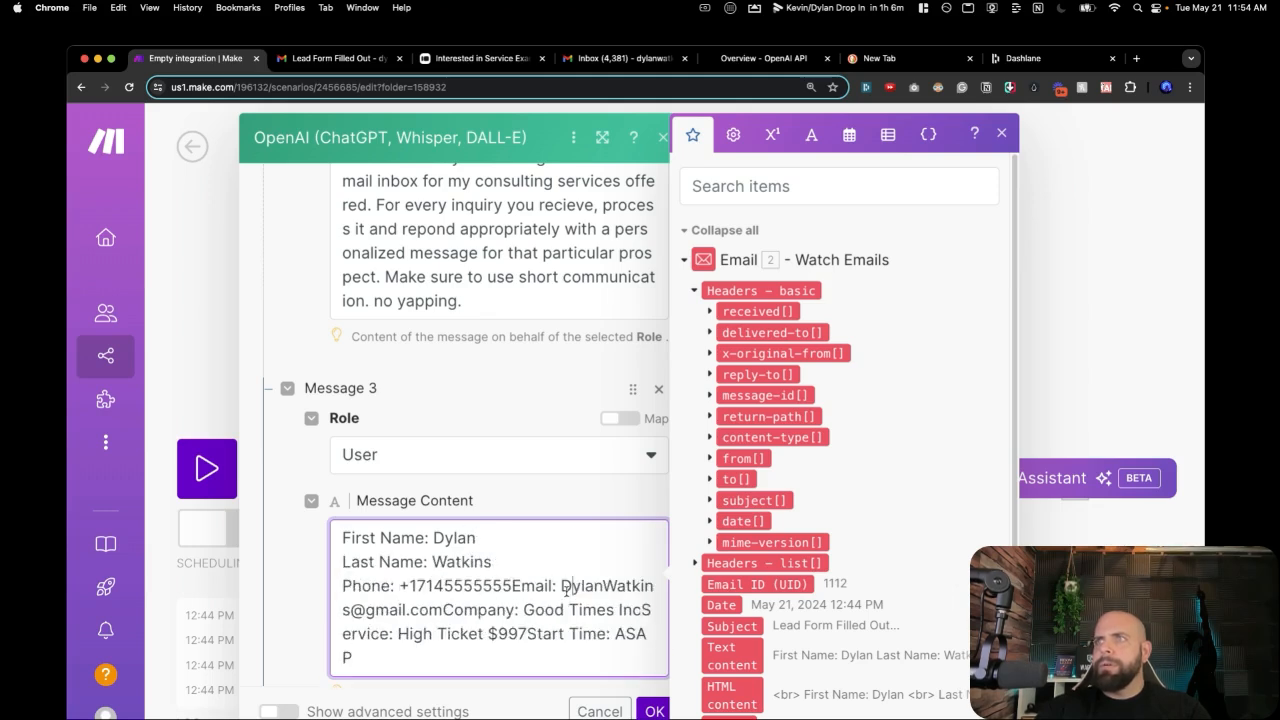
{"action": "key", "text": "Return"}
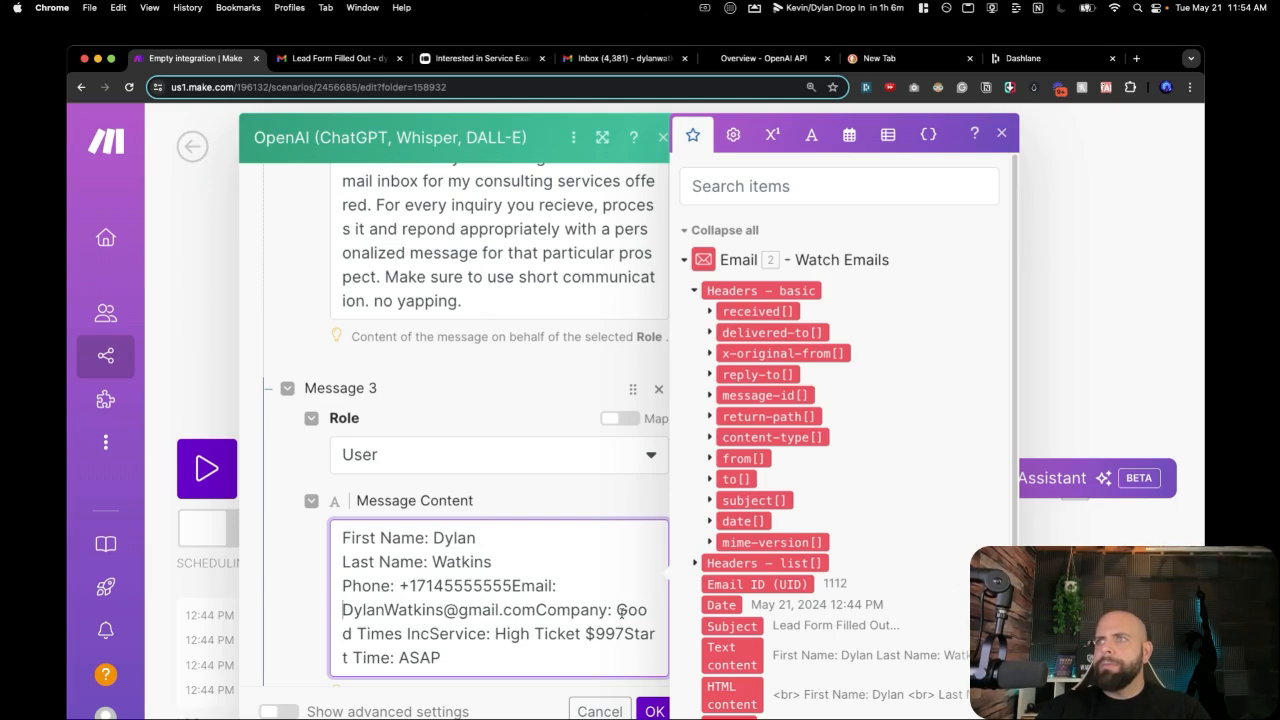
{"action": "left_click", "coordinate": [530, 609]}
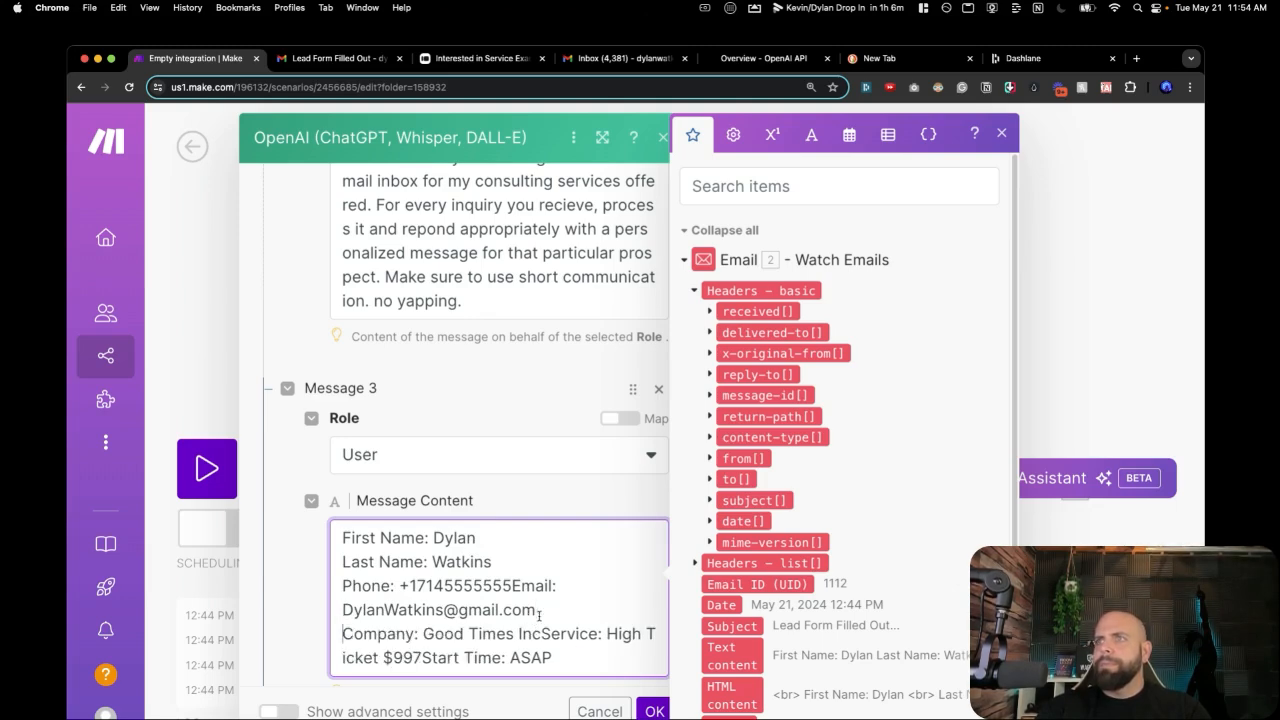
{"action": "key", "text": "Return"}
{"action": "left_click", "coordinate": [544, 634]}
{"action": "key", "text": "Return"}
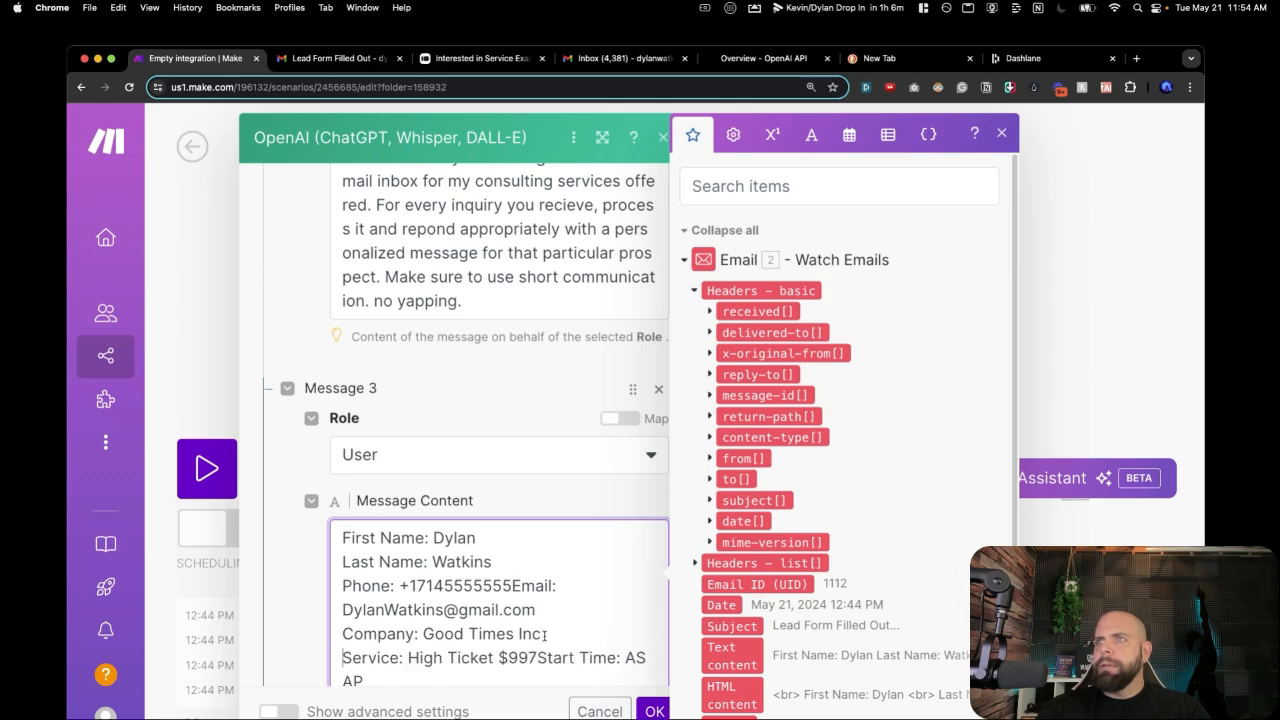
{"action": "scroll", "coordinate": [544, 636], "scroll_direction": "down", "scroll_amount": 1}
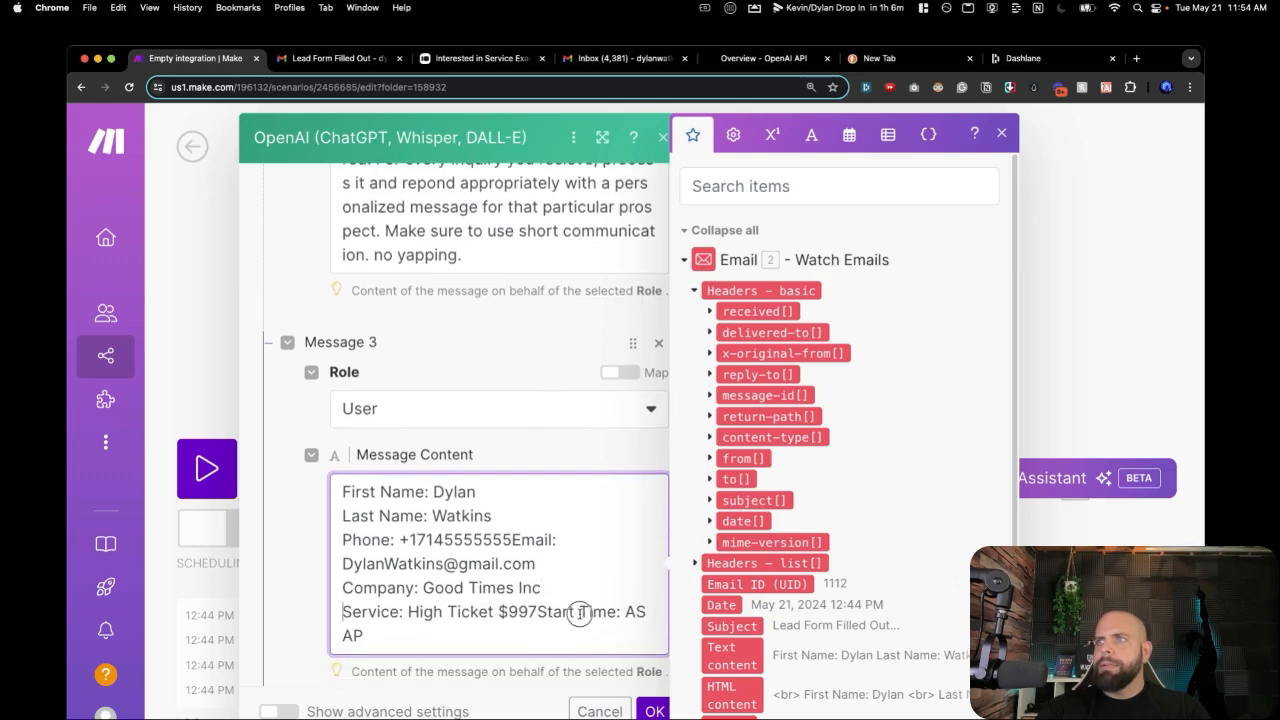
{"action": "left_click", "coordinate": [577, 612]}
{"action": "key", "text": "Return"}
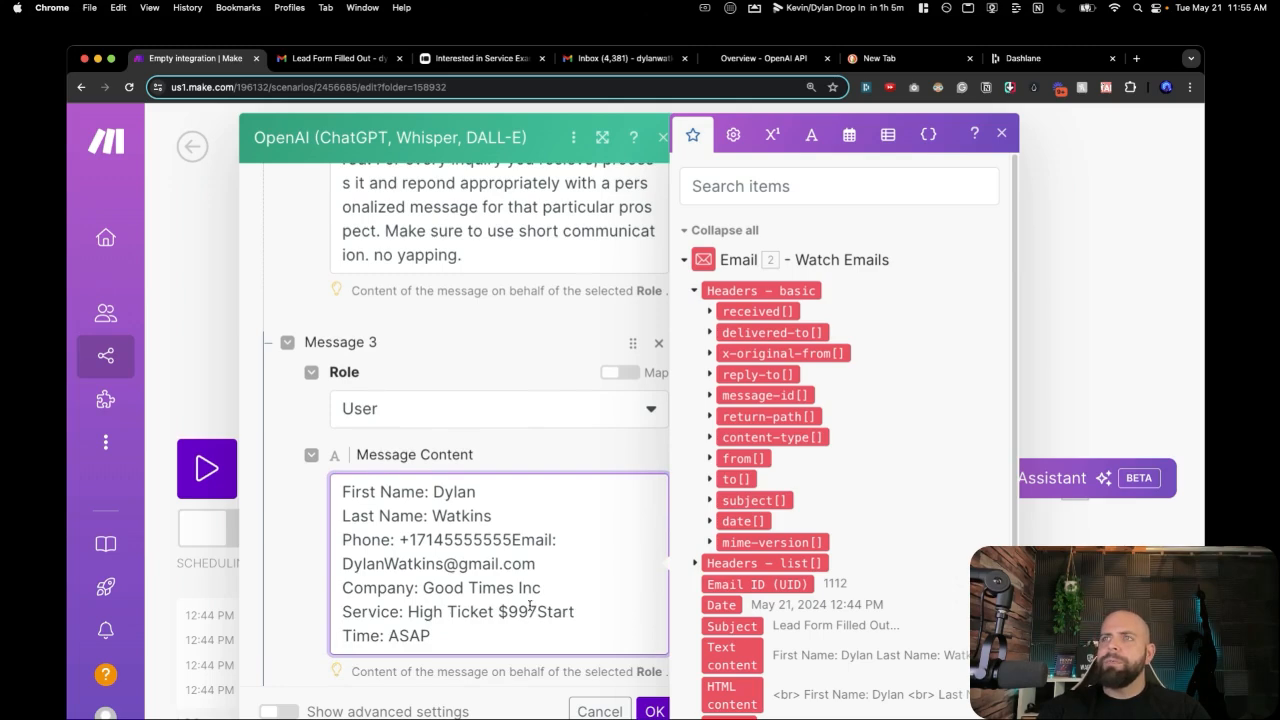
Tidy the Email line and replace the first and last name with sample names.
{"action": "left_click", "coordinate": [516, 540]}
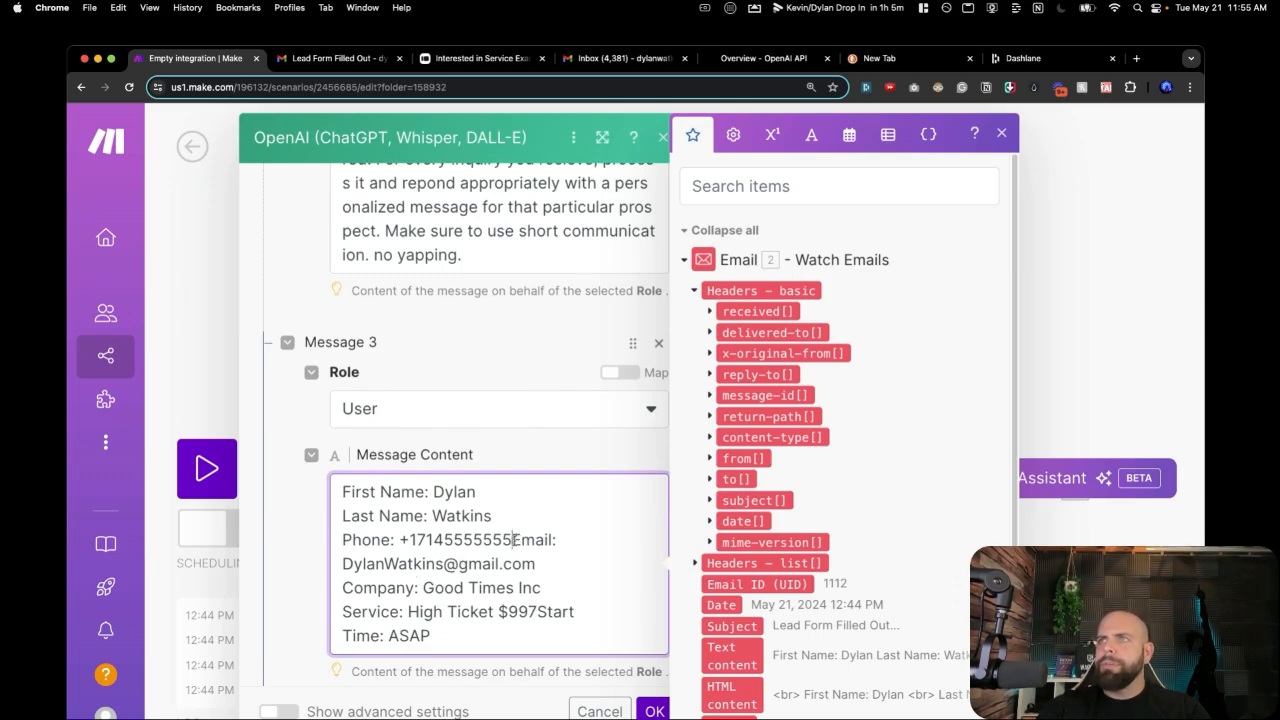
{"action": "key", "text": "Return"}
{"action": "key", "text": "BackSpace"}
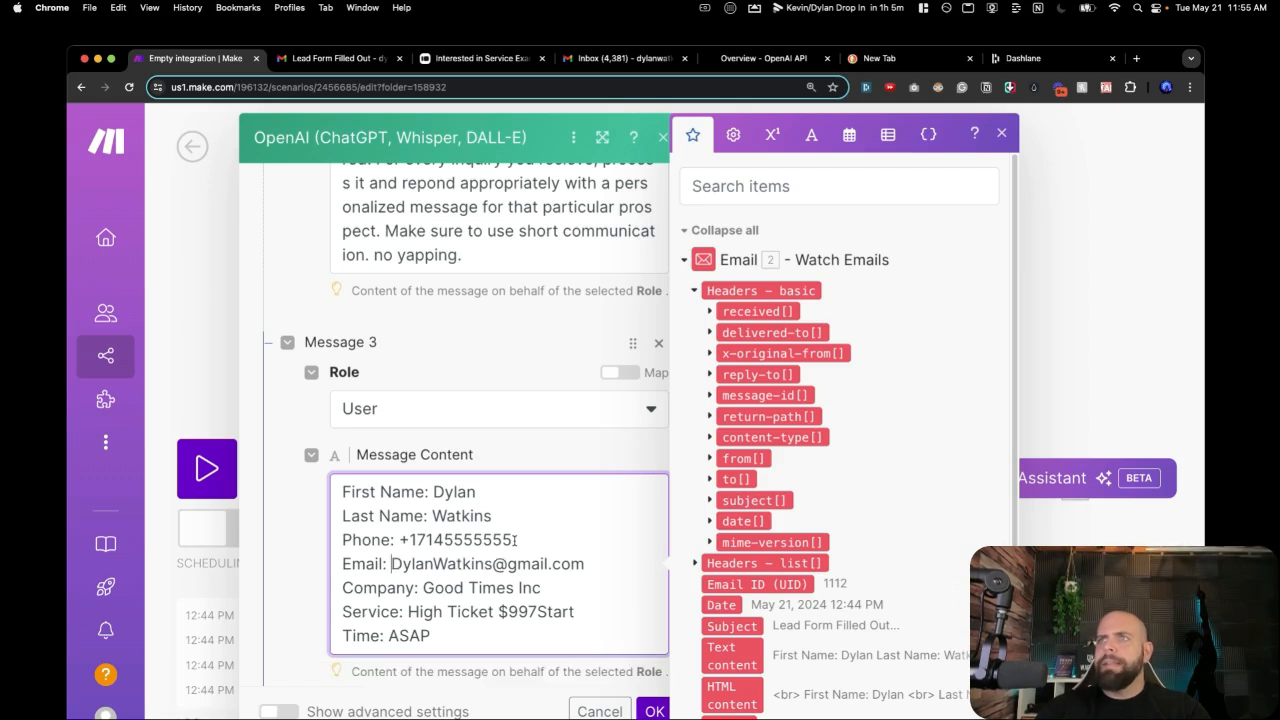
{"action": "double_click", "coordinate": [453, 492]}
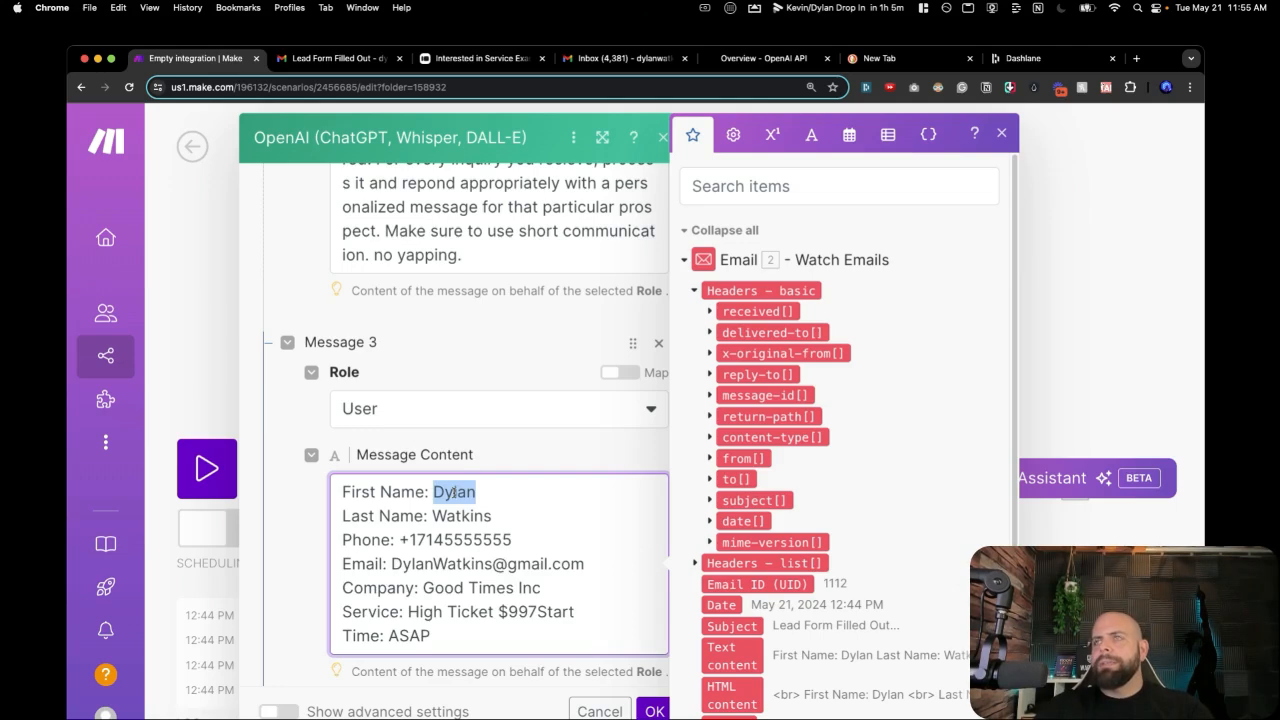
{"action": "type", "text": "Bob"}
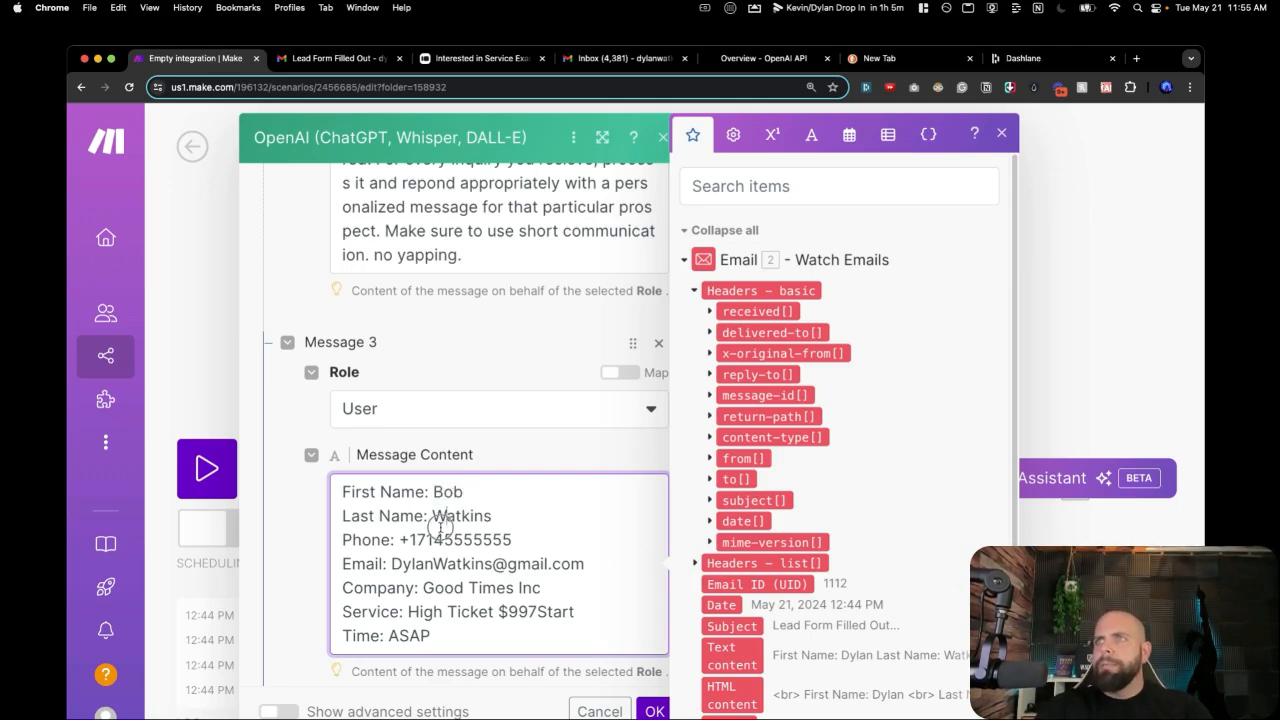
{"action": "double_click", "coordinate": [445, 516]}
{"action": "type", "text": "My"}
{"action": "key", "text": "BackSpace"}
{"action": "key", "text": "BackSpace"}
{"action": "type", "text": "Smith"}
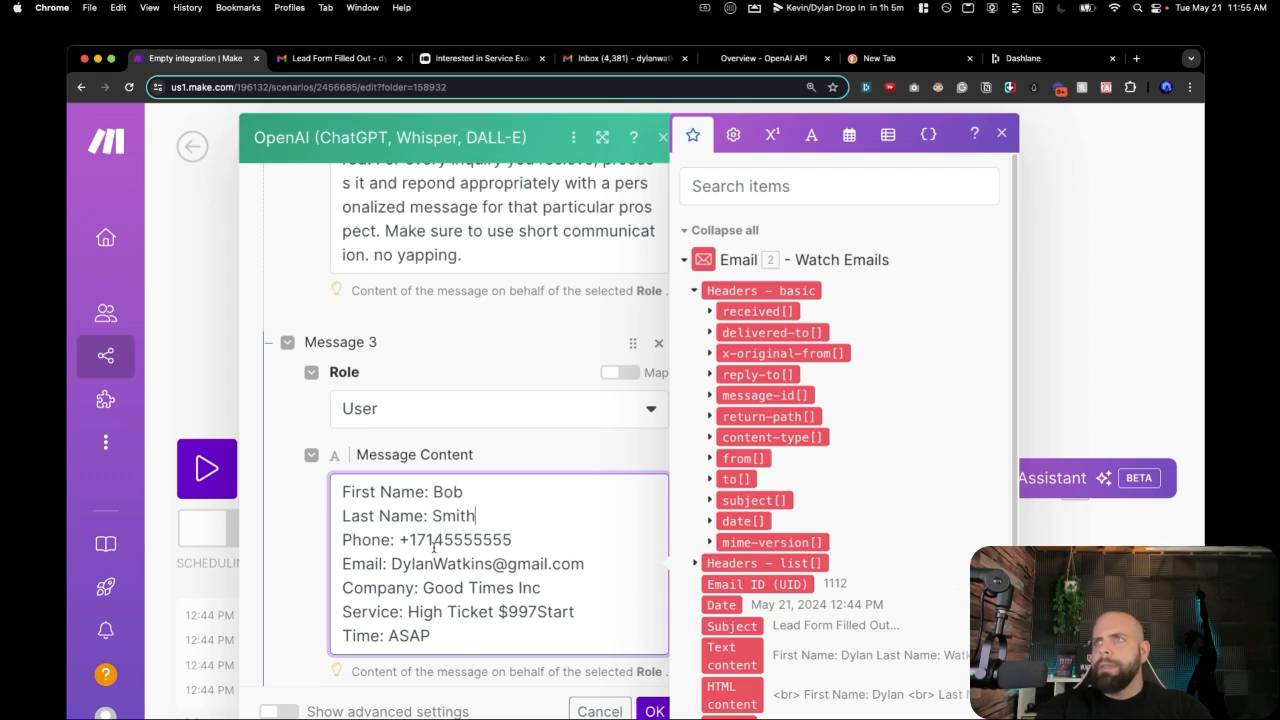
Drop the phone number's trailing 5 and update the email address's name part.
{"action": "left_click", "coordinate": [511, 538]}
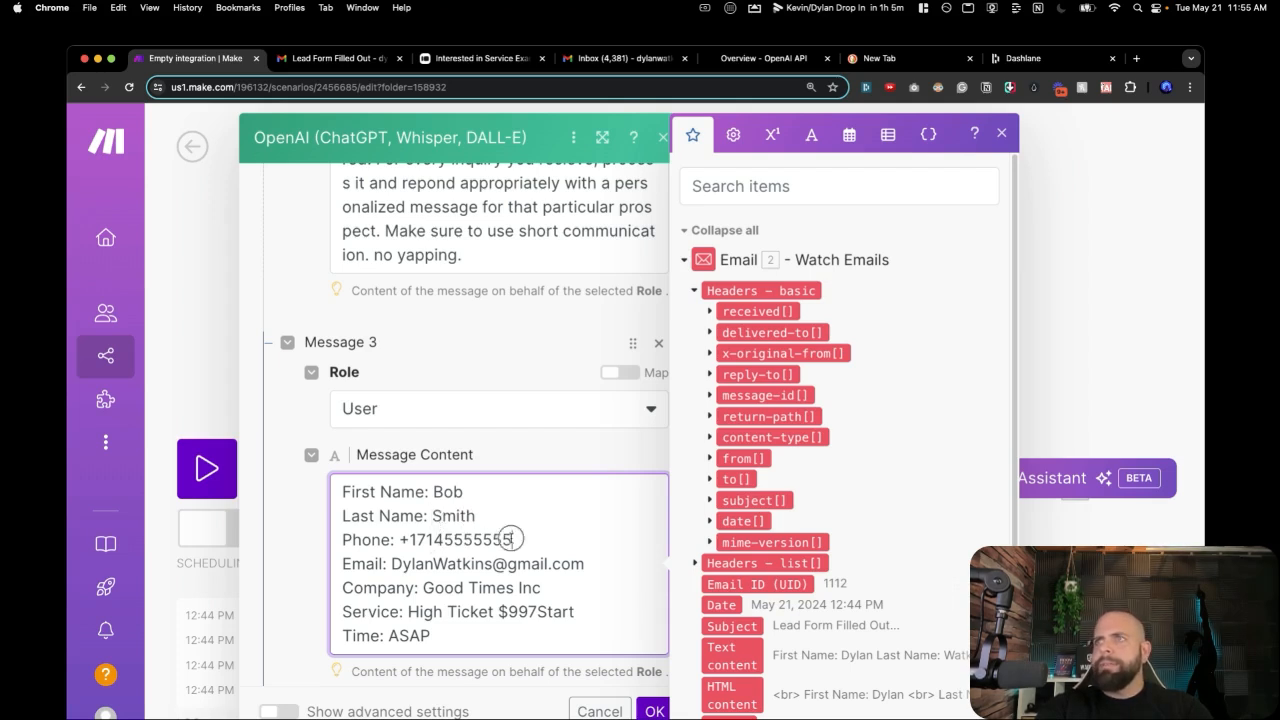
{"action": "key", "text": "BackSpace"}
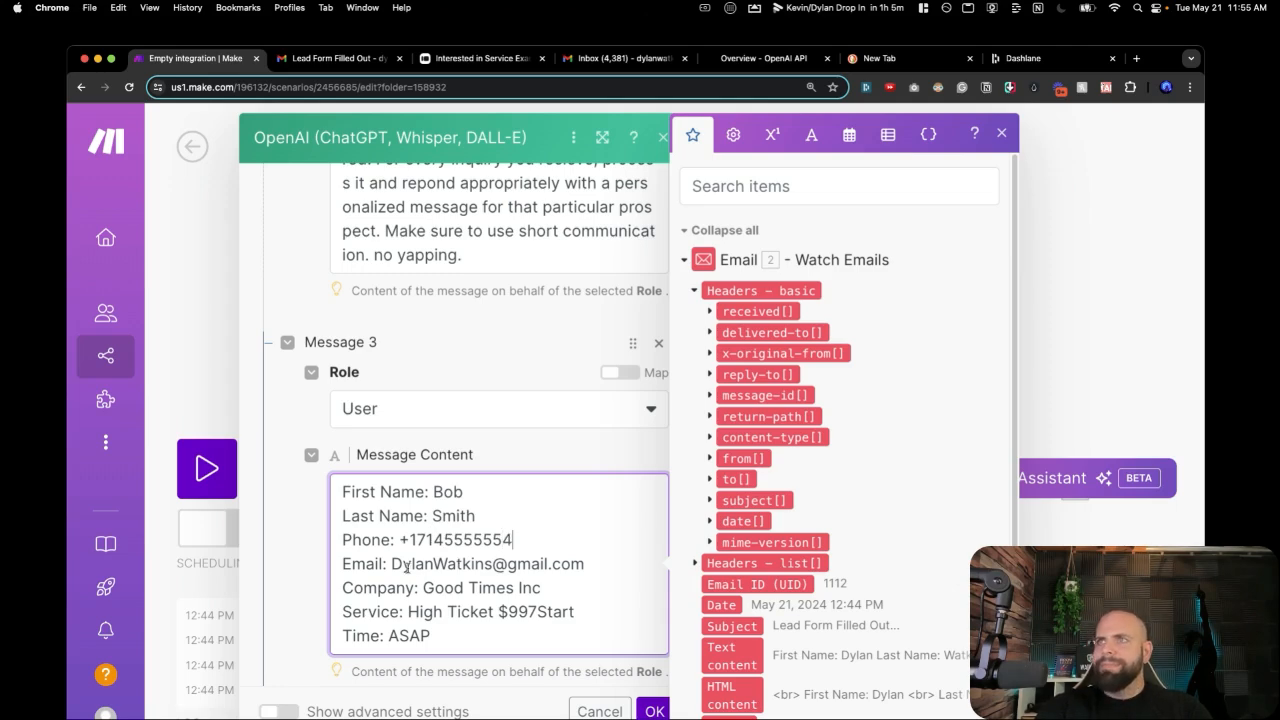
{"action": "left_click_drag", "start_coordinate": [393, 563], "coordinate": [488, 565]}
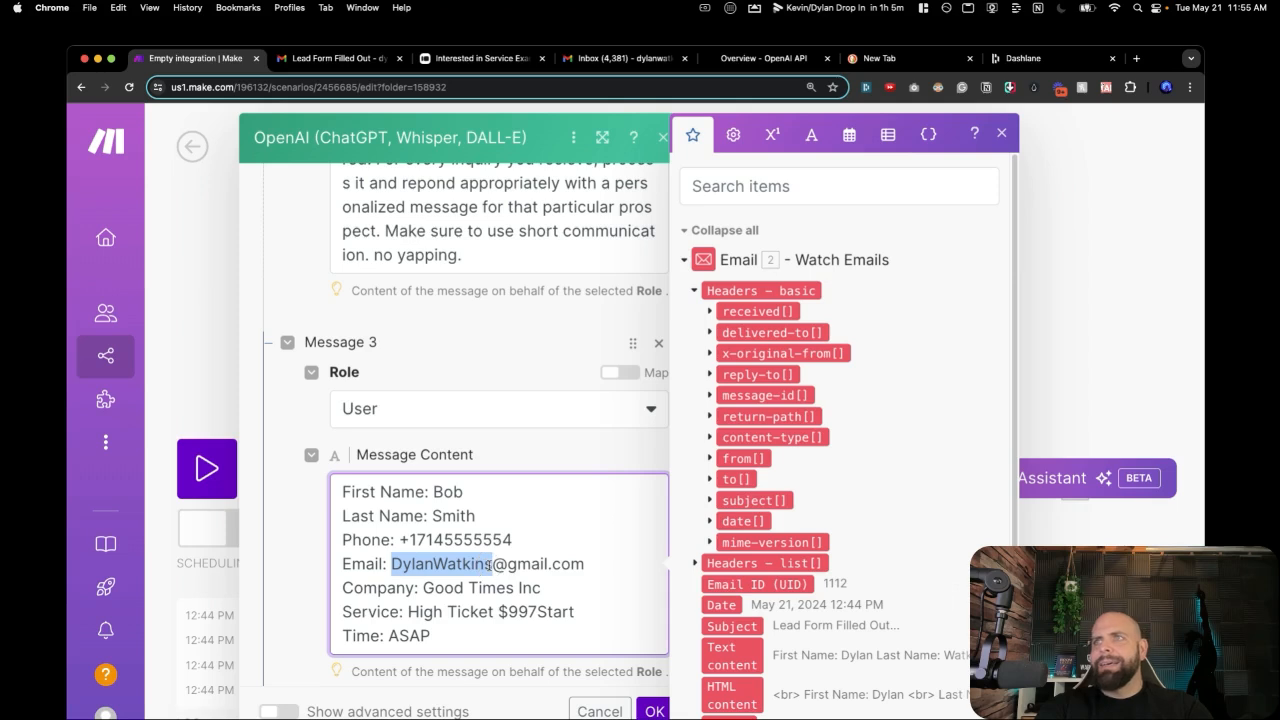
{"action": "type", "text": "BobSmith"}
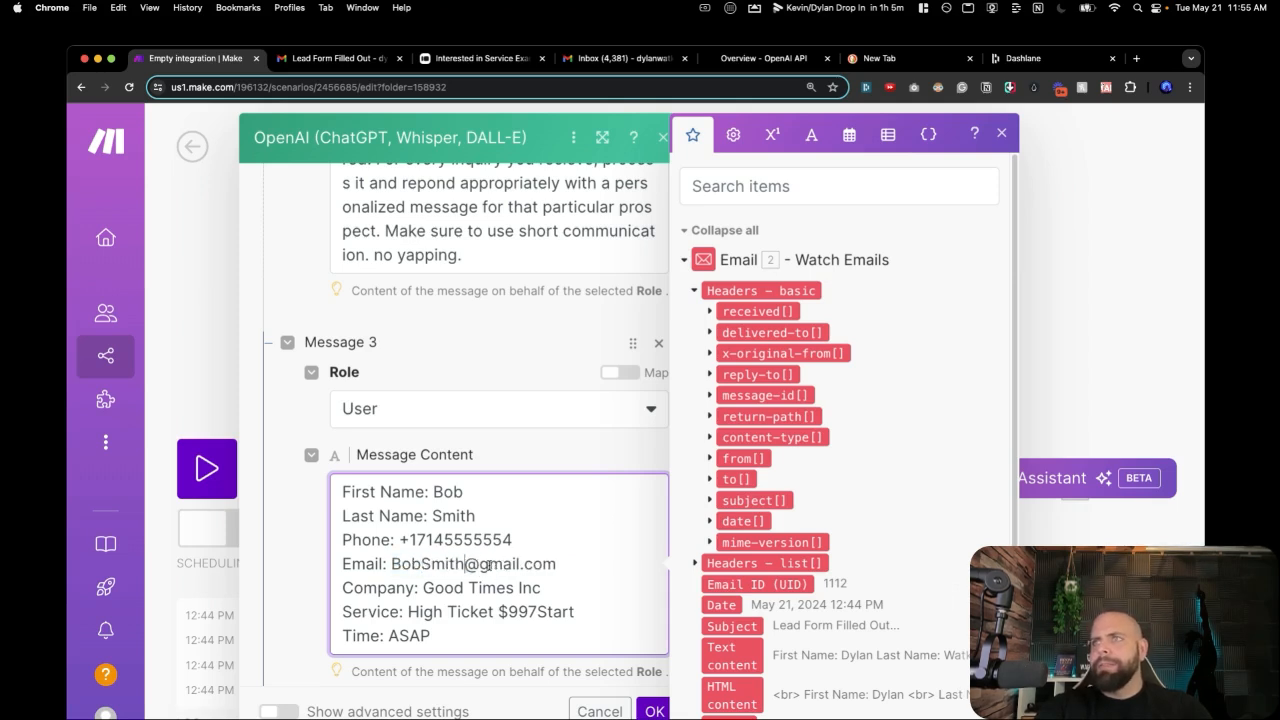
Change the company name from Good Times Inc to Happy Time Inc.
{"action": "scroll", "coordinate": [489, 565], "scroll_direction": "down", "scroll_amount": 1}
{"action": "left_click_drag", "start_coordinate": [424, 584], "coordinate": [541, 582]}
{"action": "type", "text": "P"}
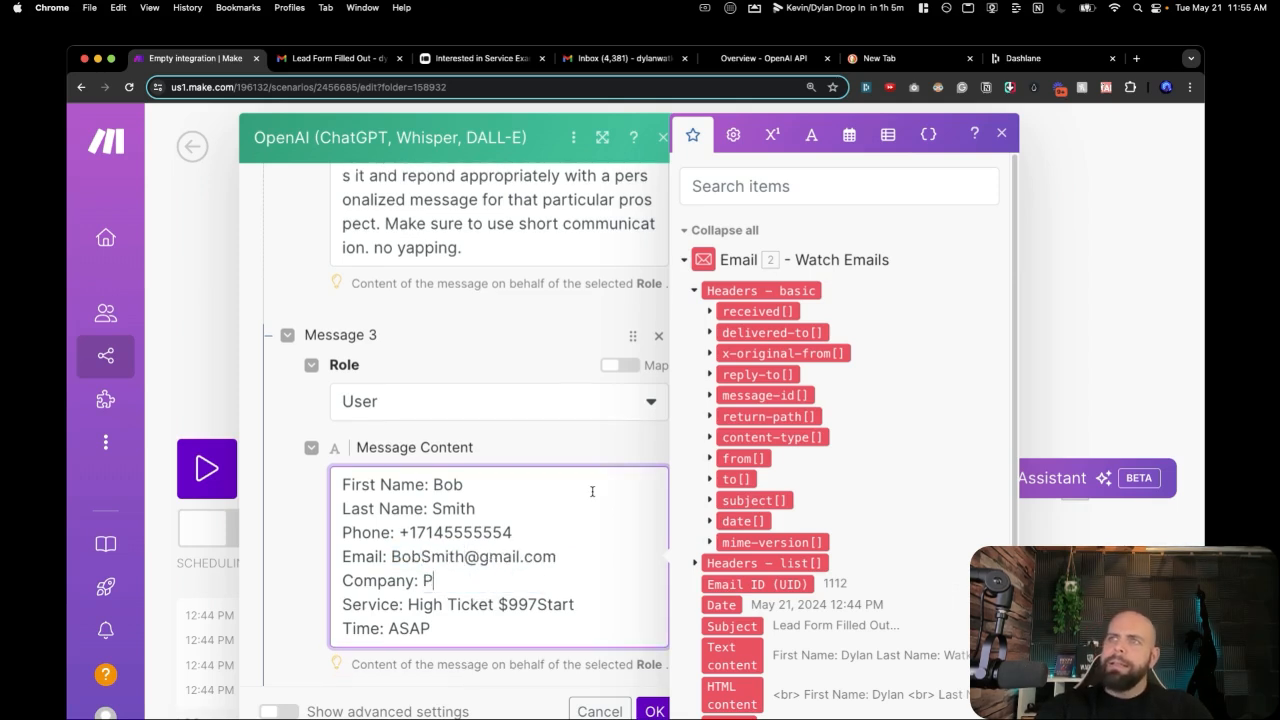
{"action": "key", "text": "BackSpace"}
{"action": "type", "text": "Happ"}
{"action": "key", "text": "BackSpace"}
{"action": "key", "text": "BackSpace"}
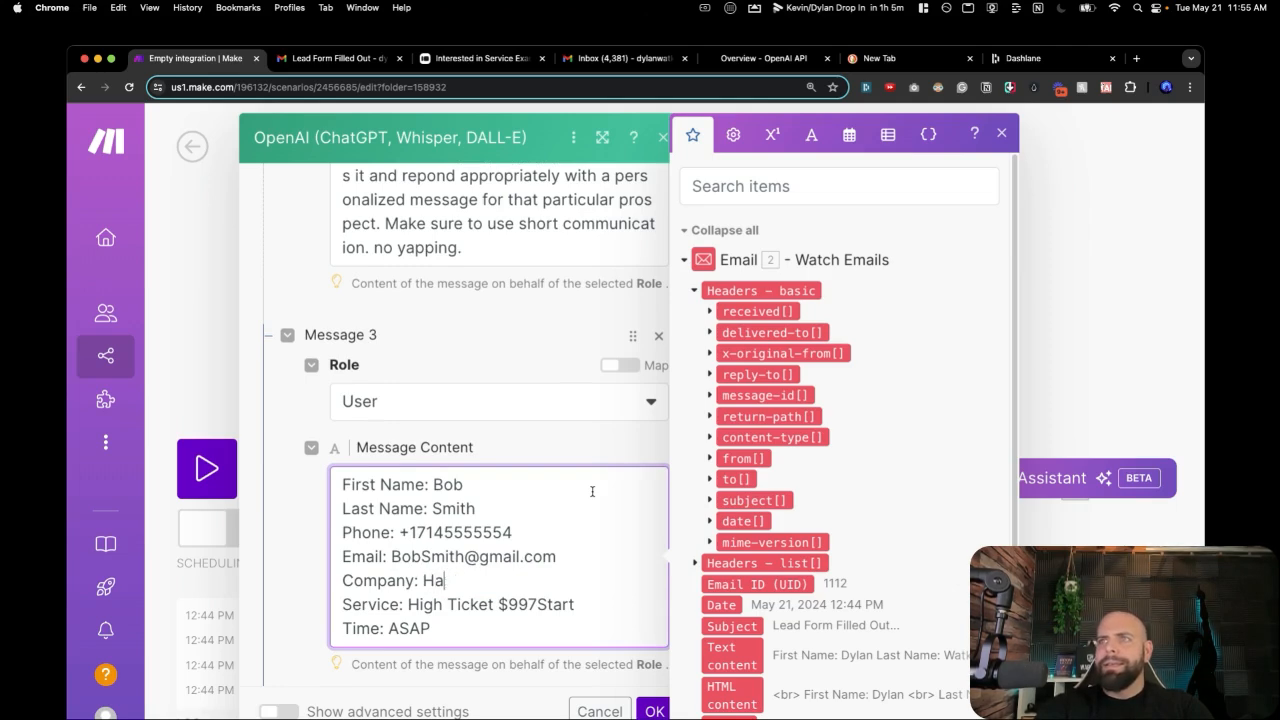
{"action": "type", "text": "ppy tim"}
{"action": "key", "text": "BackSpace"}
{"action": "key", "text": "BackSpace"}
{"action": "key", "text": "BackSpace"}
{"action": "type", "text": "T"}
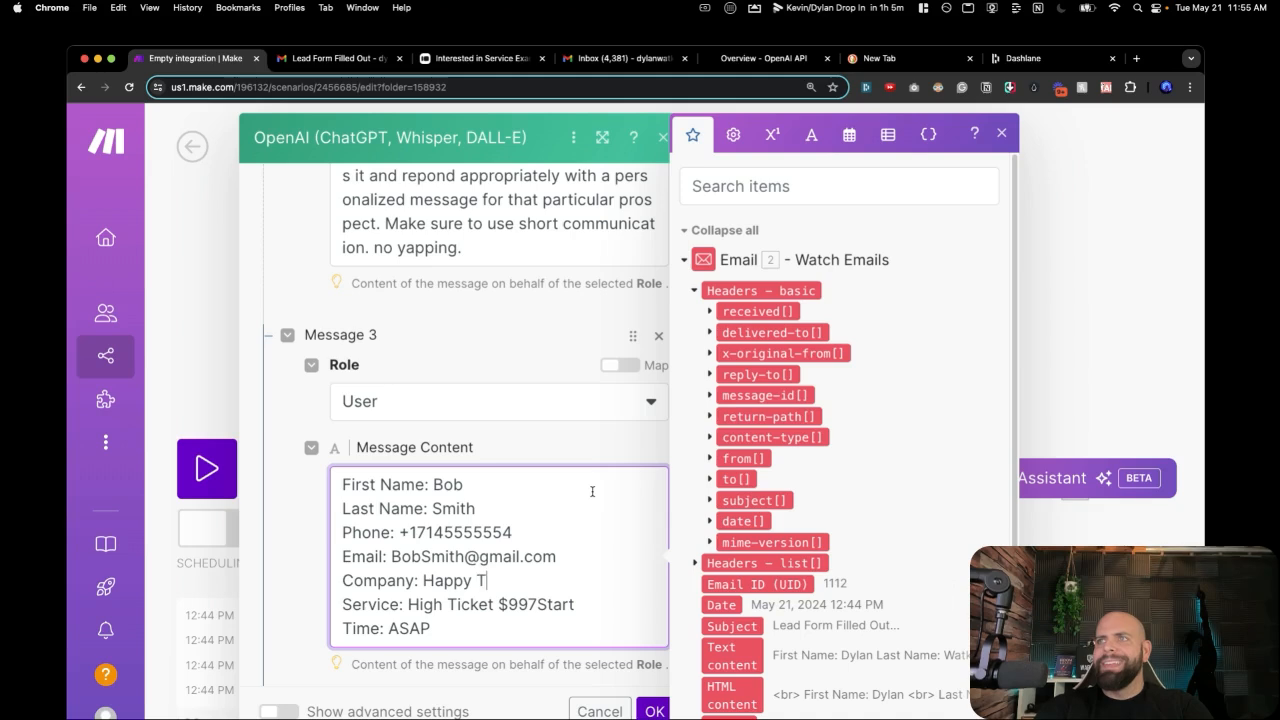
{"action": "type", "text": "ime Inc"}
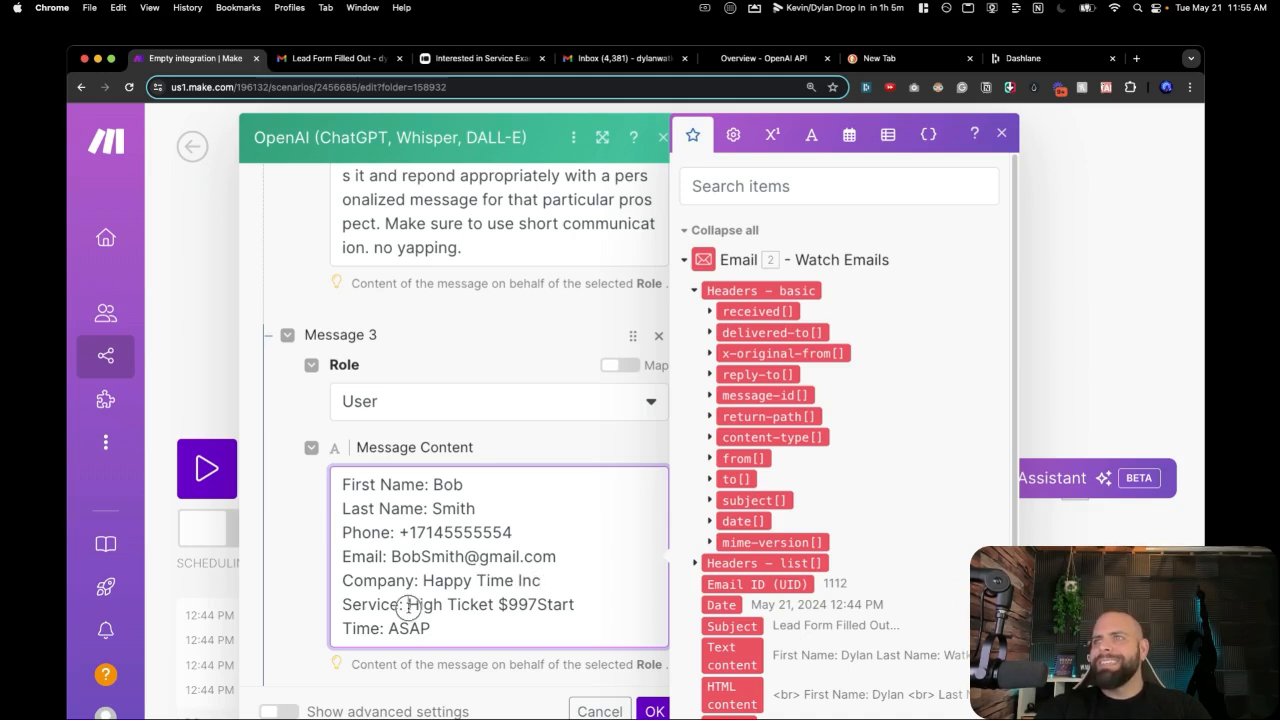
Replace the service with Party Time House Event $497.
{"action": "left_click_drag", "start_coordinate": [408, 604], "coordinate": [578, 603]}
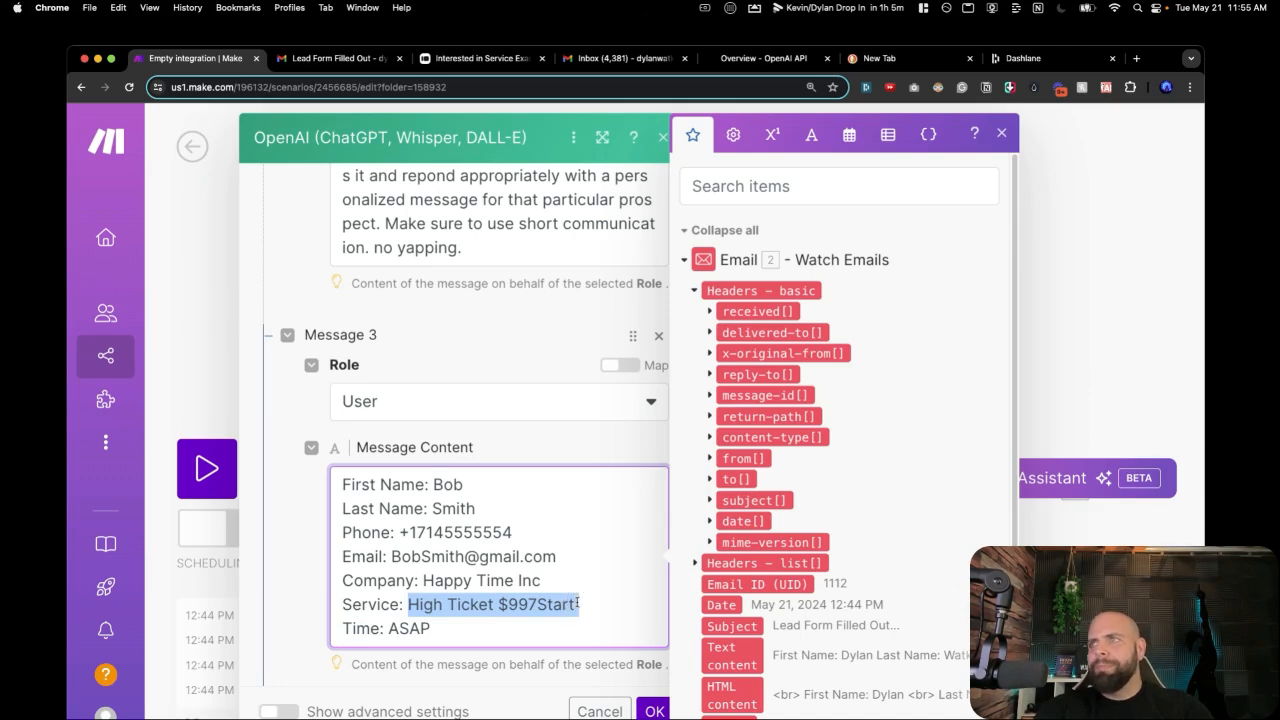
{"action": "type", "text": "Party "}
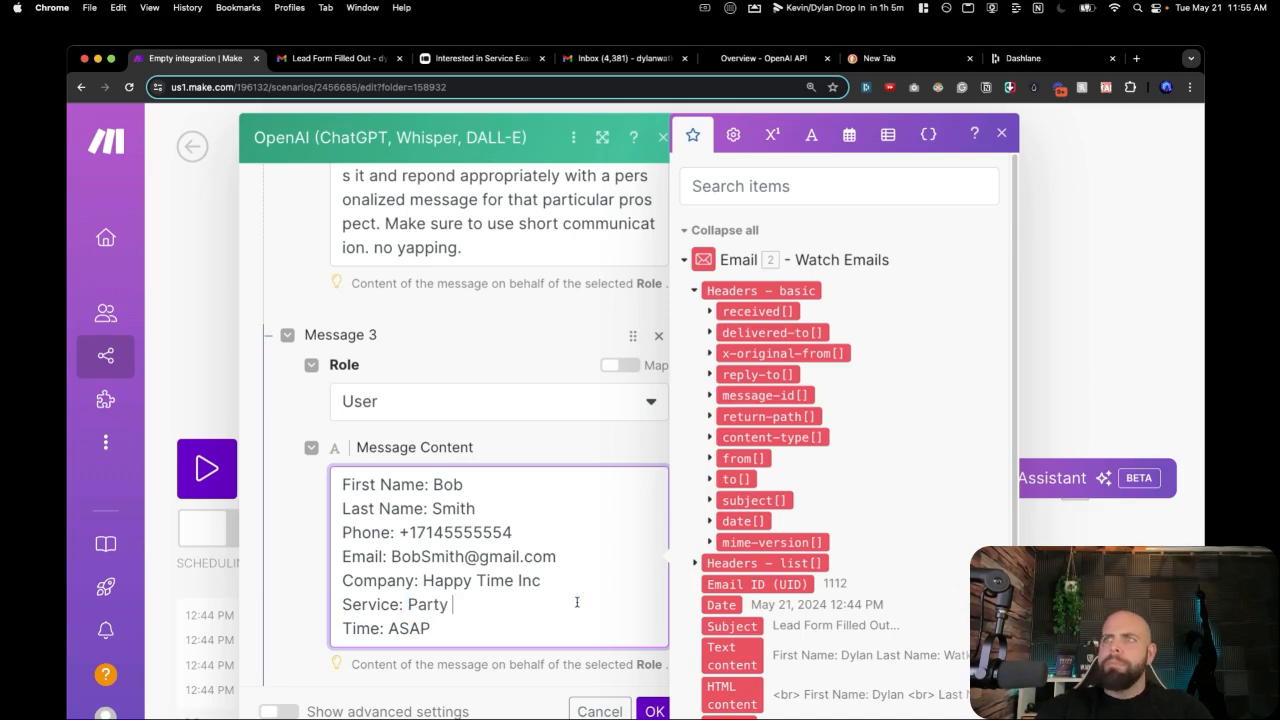
{"action": "type", "text": "Time "}
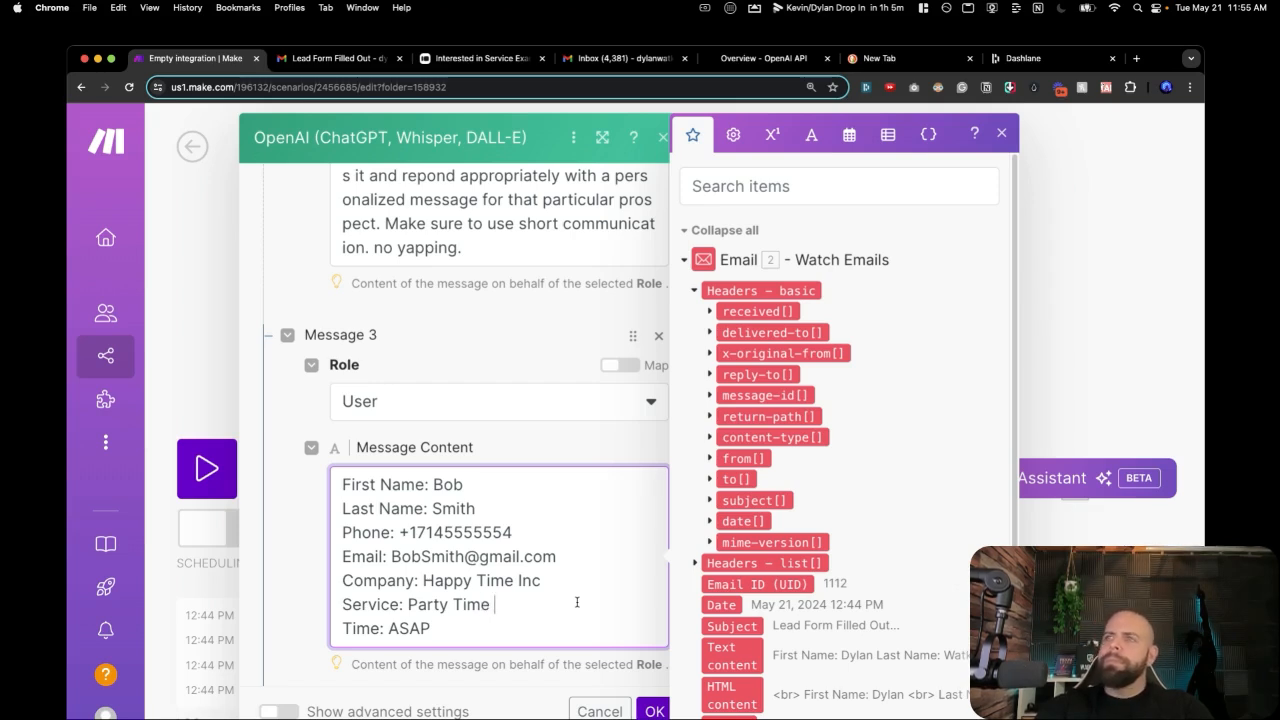
{"action": "type", "text": "Ho"}
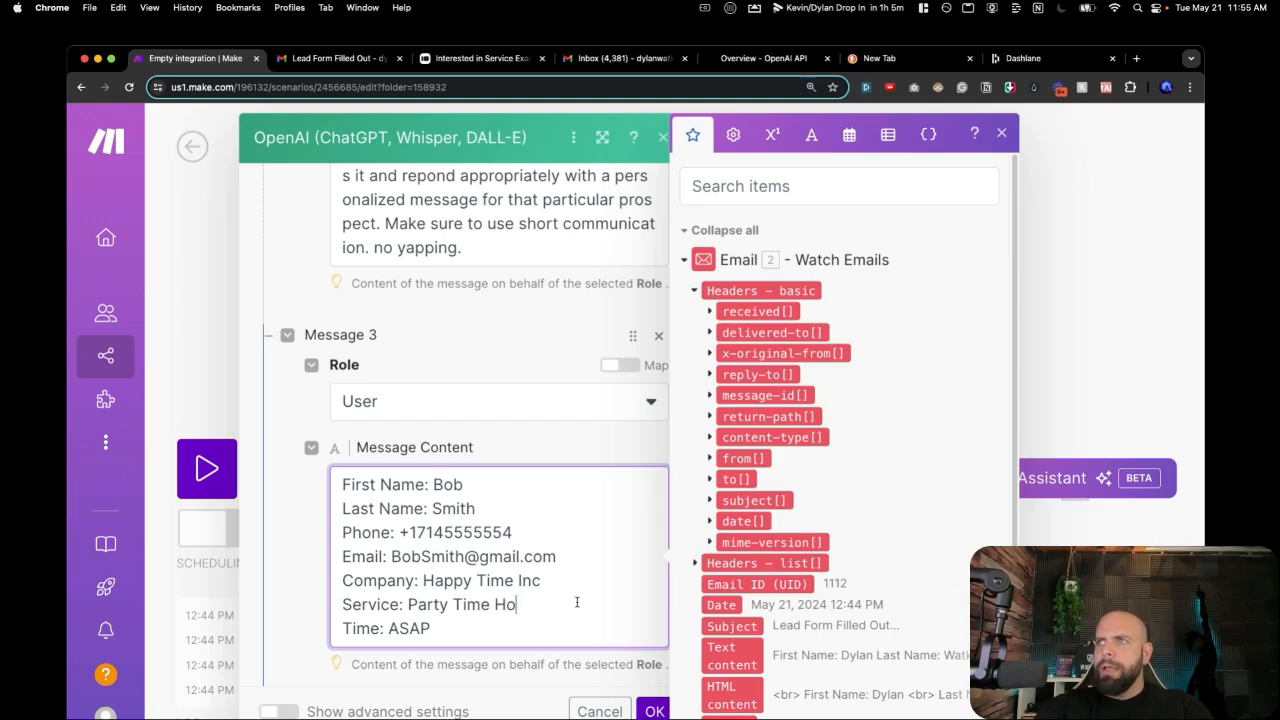
{"action": "type", "text": "use Event "}
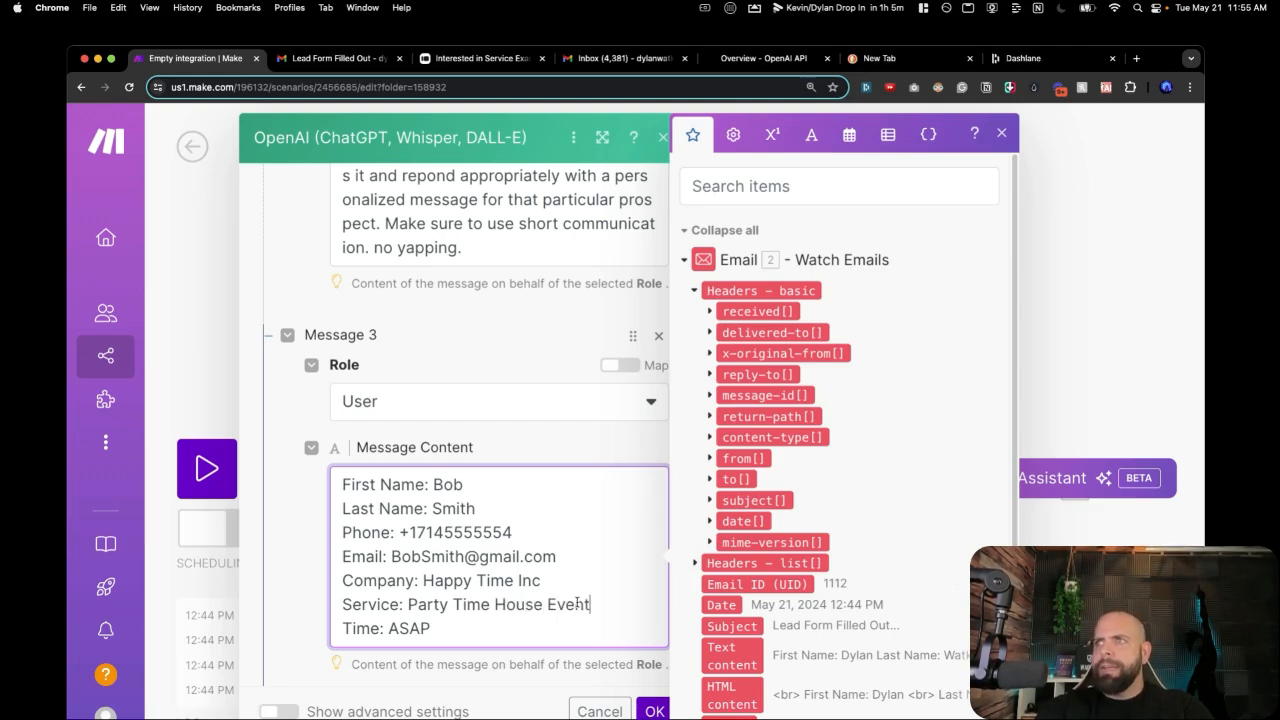
{"action": "type", "text": "$"}
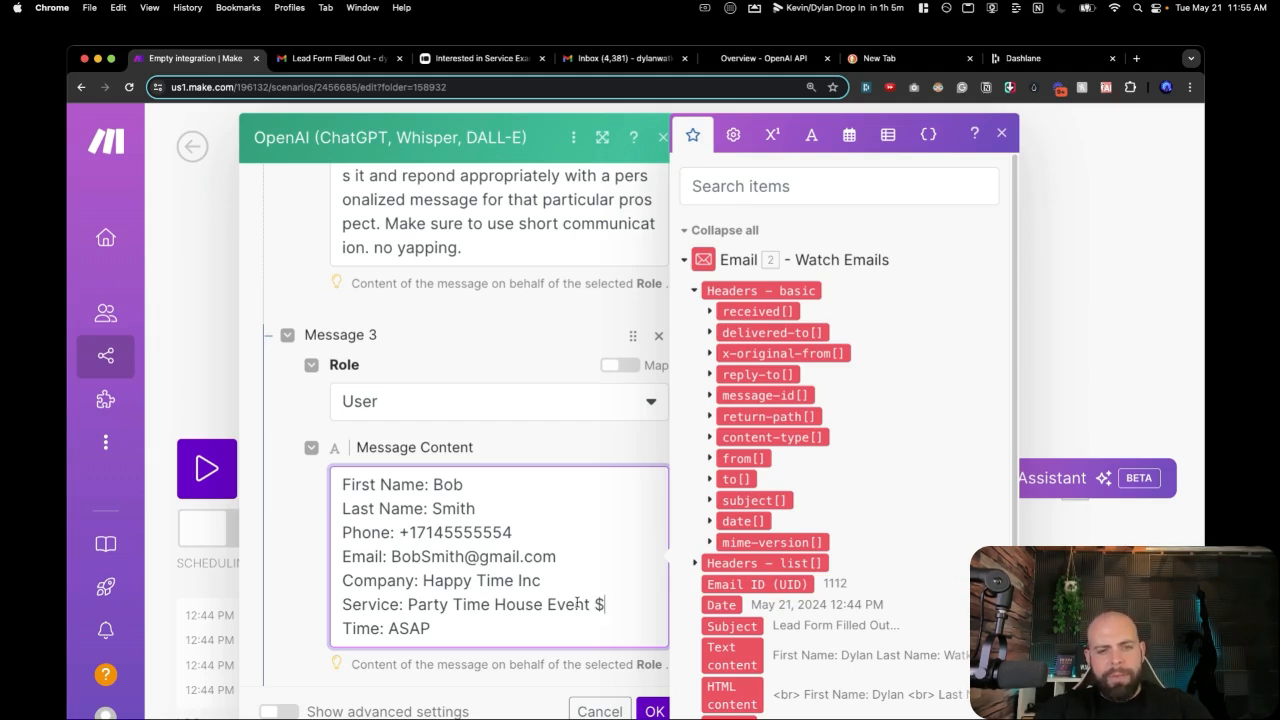
{"action": "type", "text": "497"}
{"action": "scroll", "coordinate": [577, 601], "scroll_direction": "down", "scroll_amount": 1}
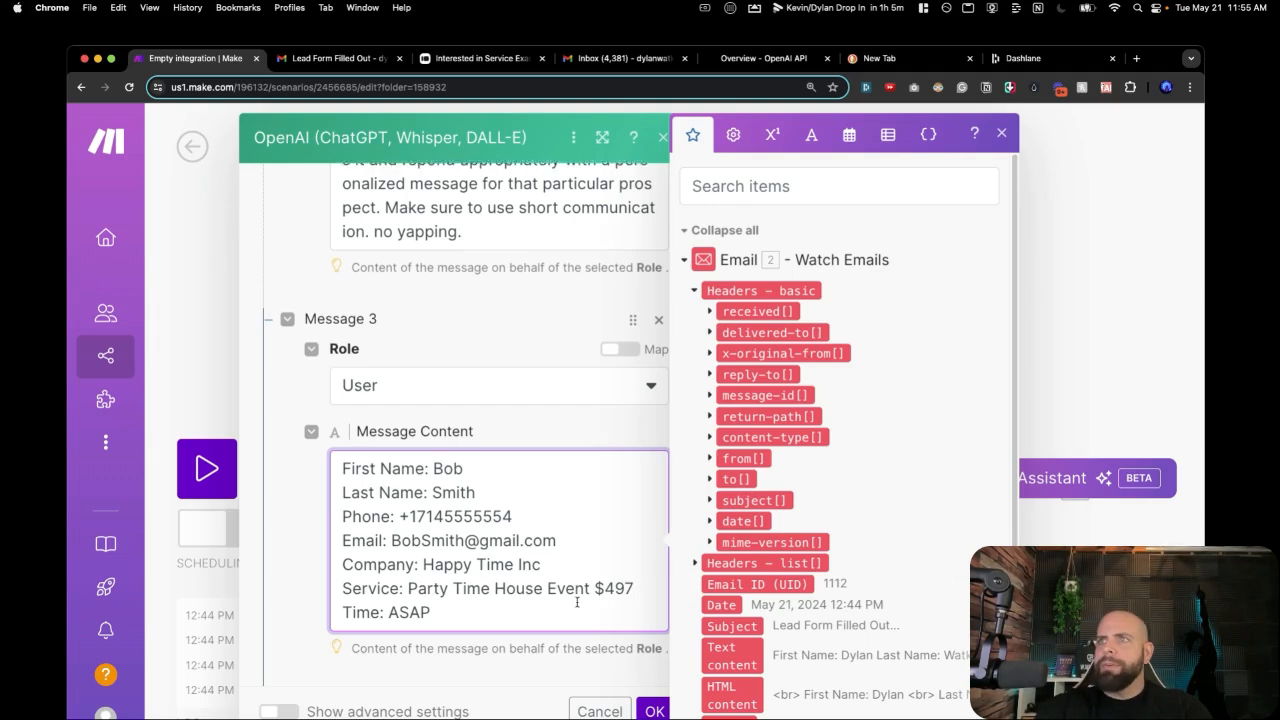
{"action": "scroll", "coordinate": [447, 613], "scroll_direction": "down", "scroll_amount": 5}
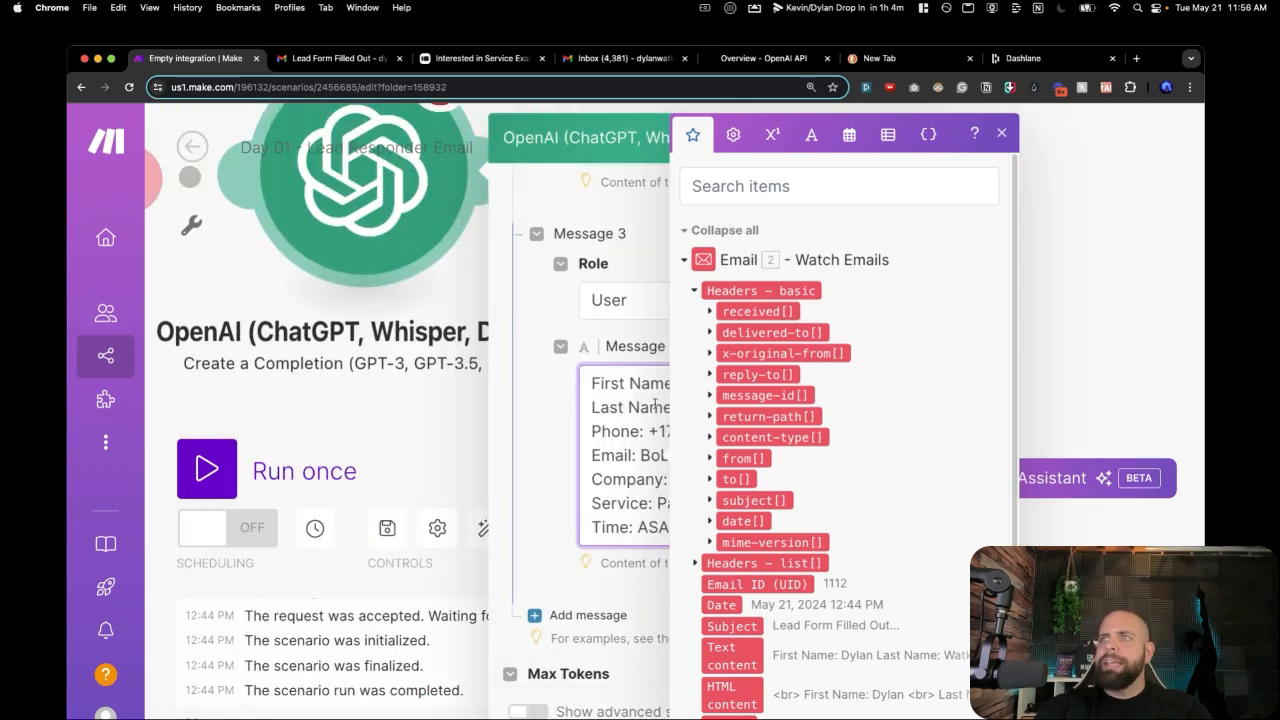
Close the email field panel and add Message 4 with the Assistant role.
{"action": "mouse_move", "coordinate": [114, 336]}
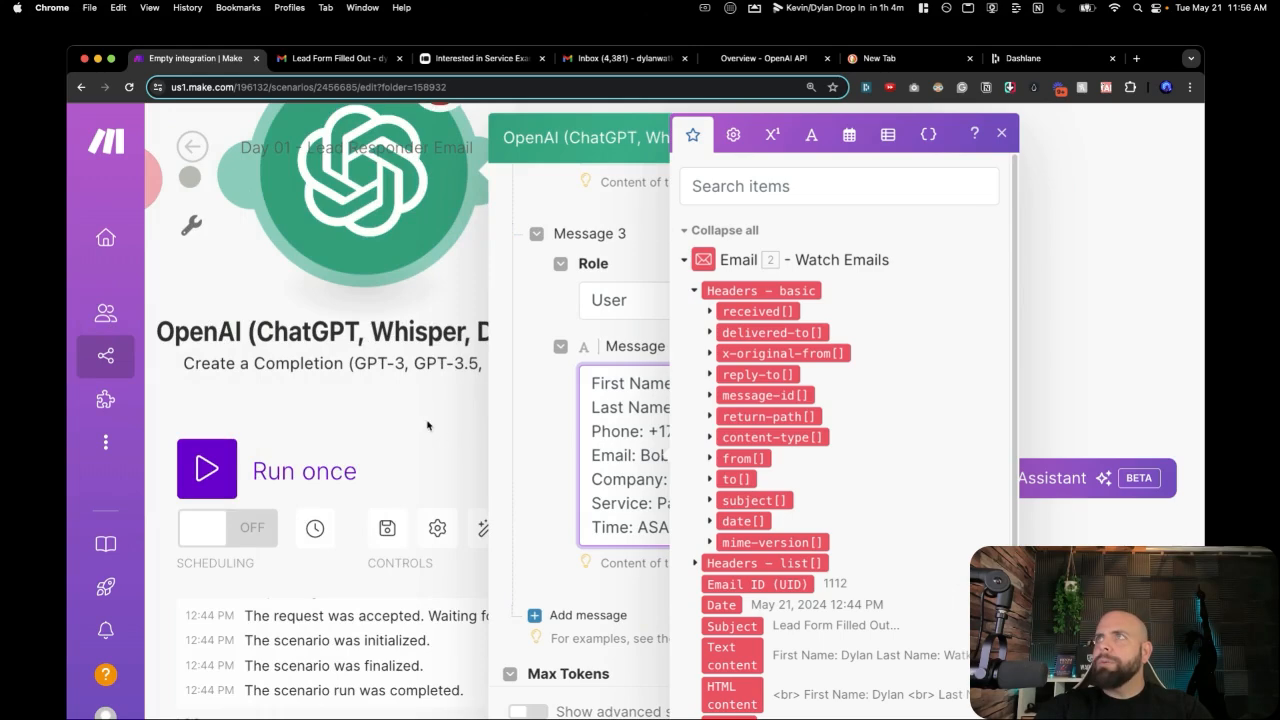
{"action": "left_click", "coordinate": [514, 437]}
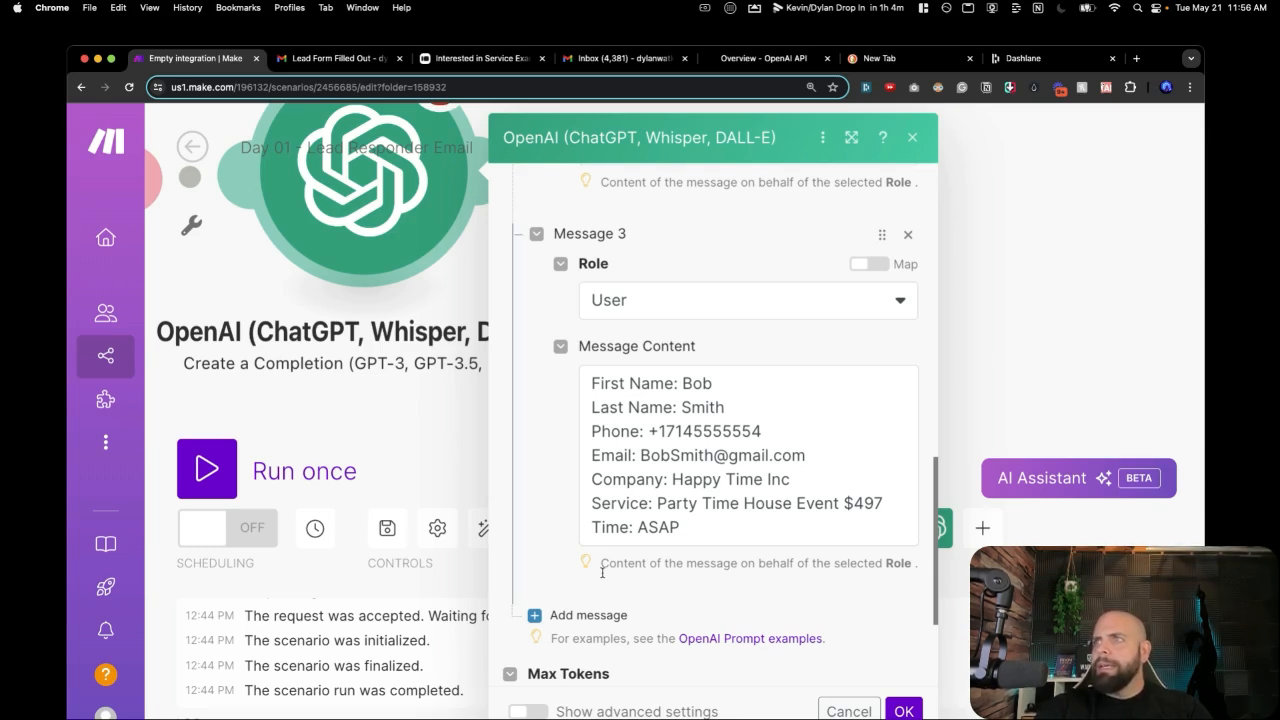
{"action": "left_click", "coordinate": [588, 615]}
{"action": "scroll", "coordinate": [595, 600], "scroll_direction": "down", "scroll_amount": 2}
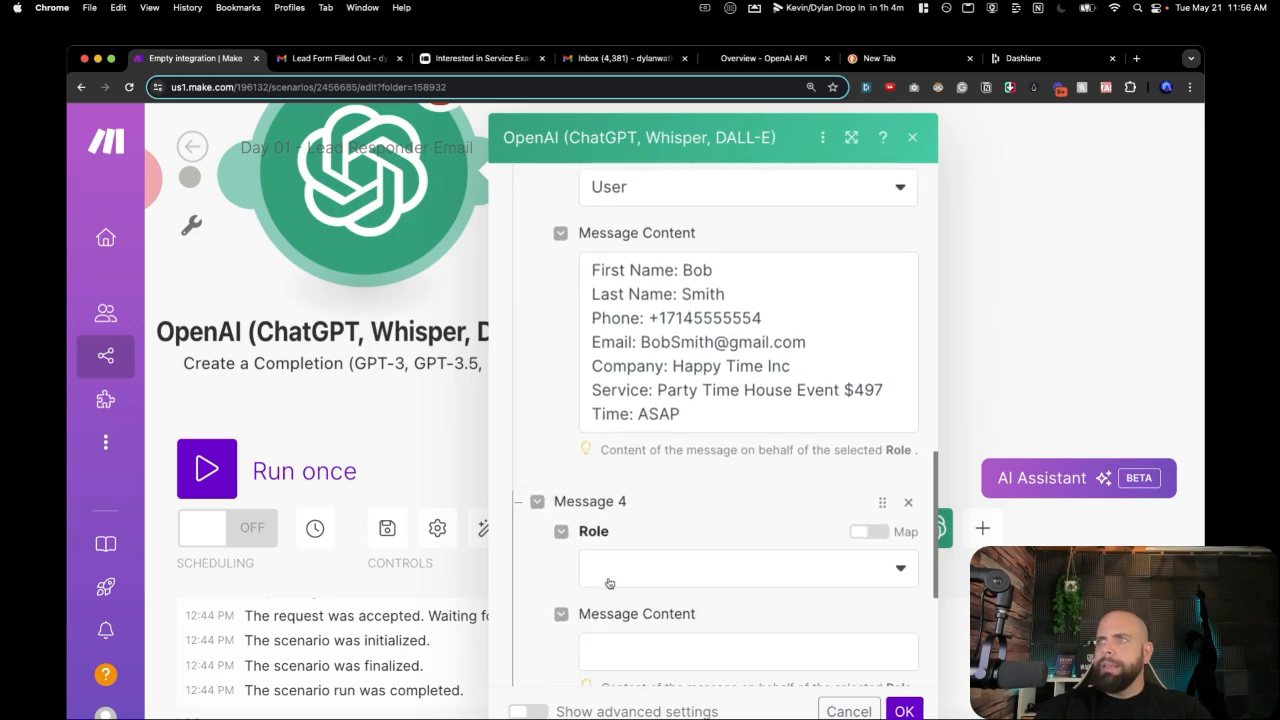
{"action": "left_click", "coordinate": [609, 575]}
{"action": "left_click", "coordinate": [618, 632]}
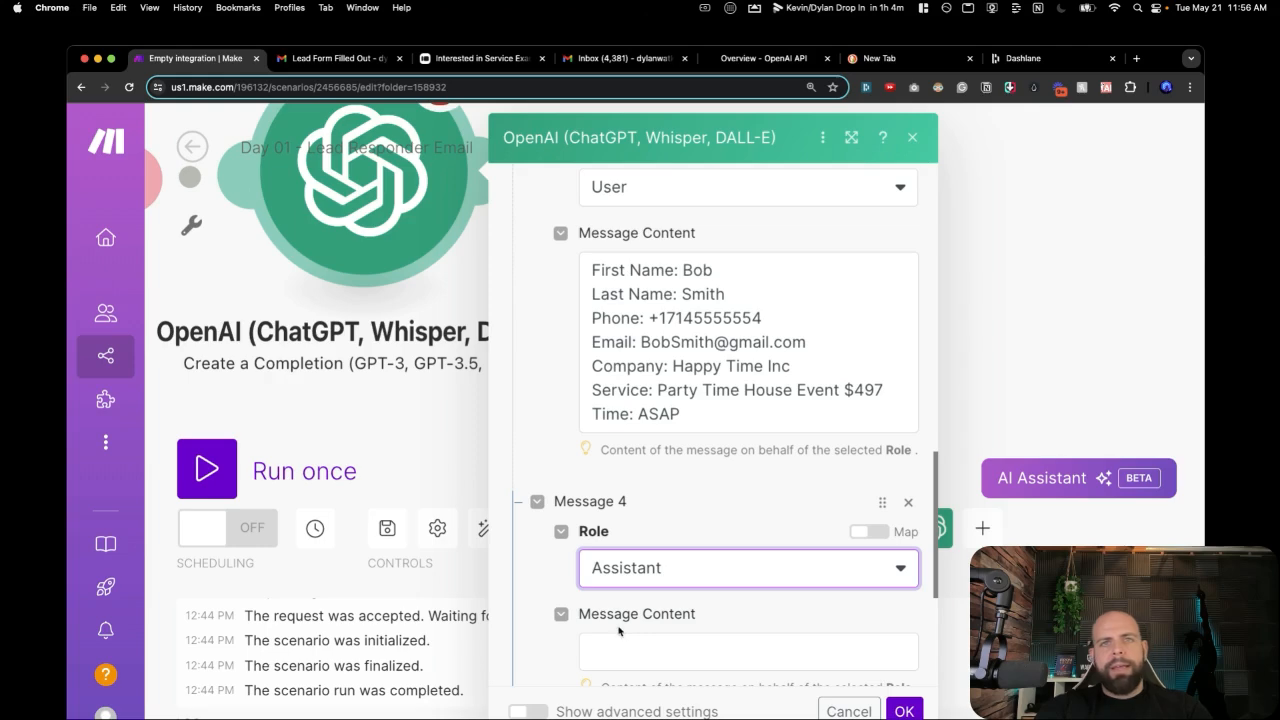
{"action": "scroll", "coordinate": [616, 625], "scroll_direction": "down", "scroll_amount": 1}
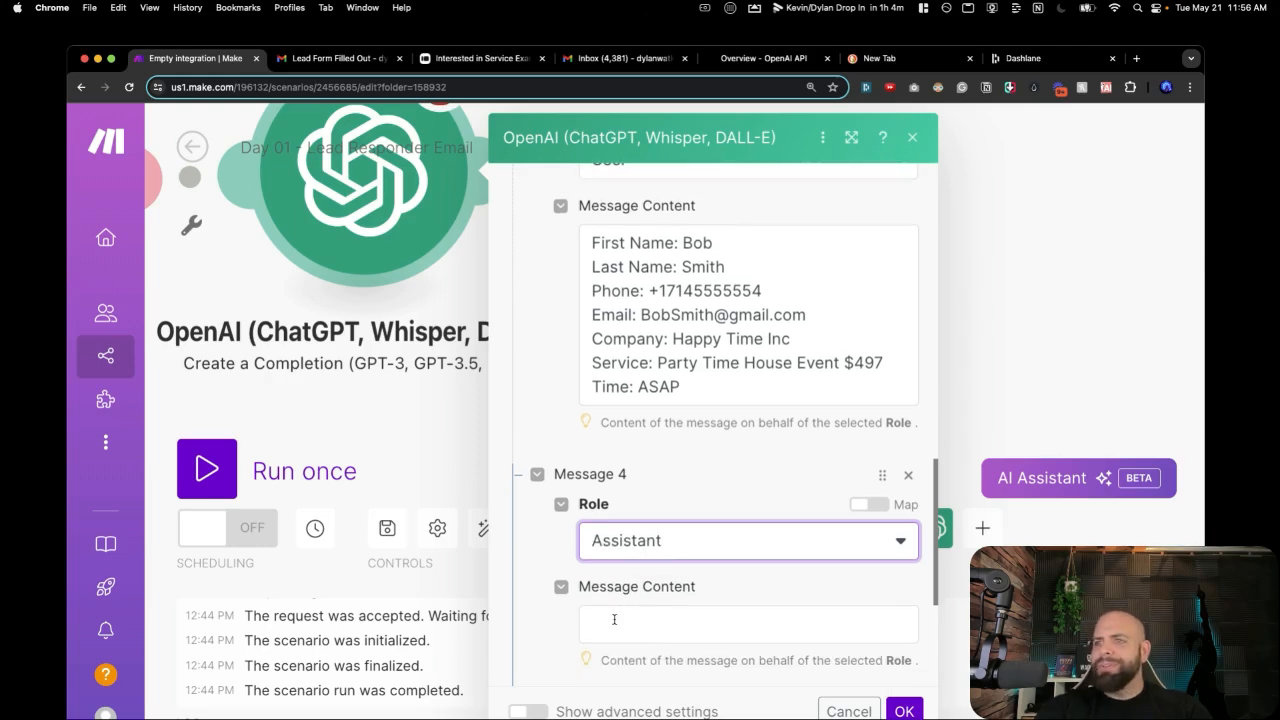
Write the greeting and the line about interest in the Party Time House Event for $497.
{"action": "left_click", "coordinate": [615, 627]}
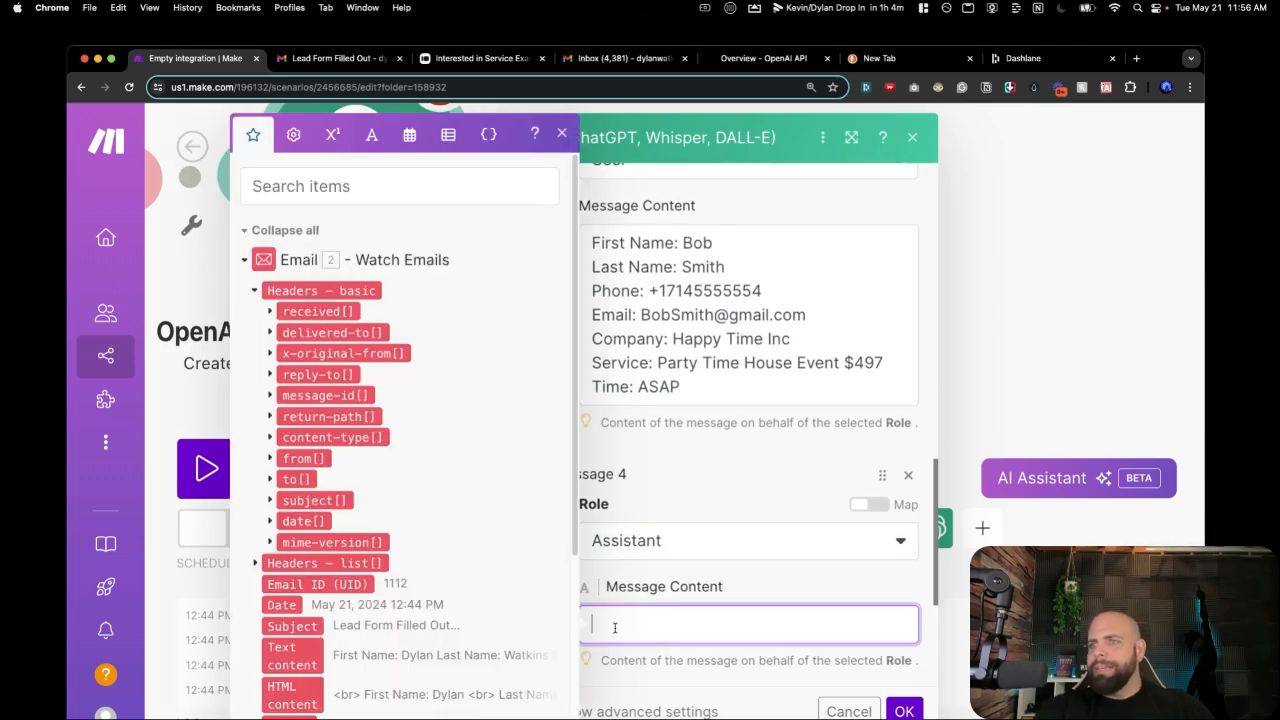
{"action": "type", "text": "Hey "}
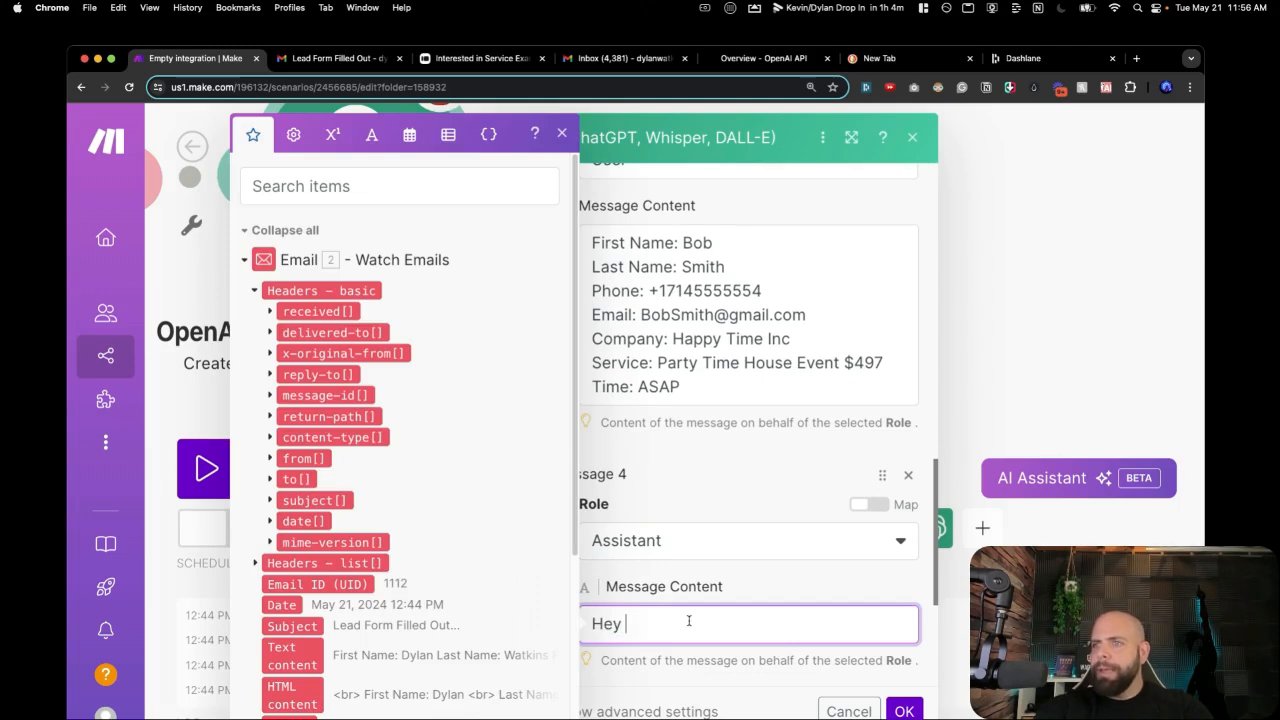
{"action": "type", "text": "Bob,  I"}
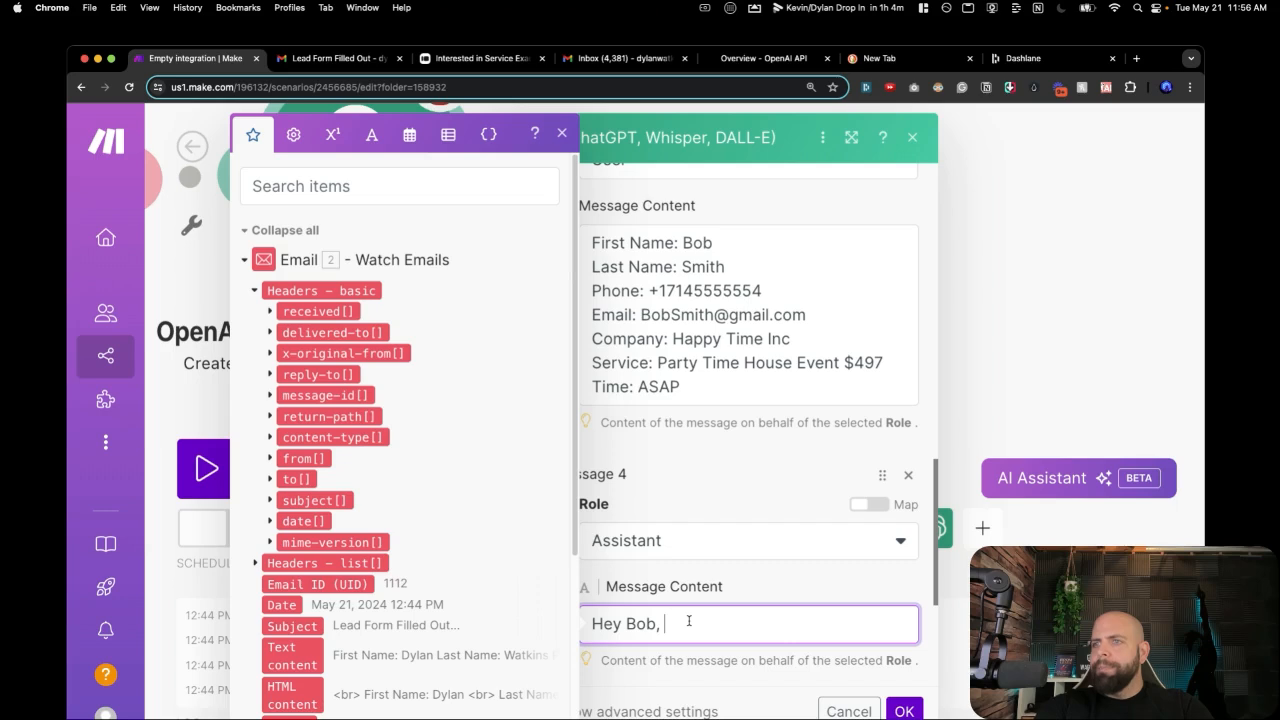
{"action": "key", "text": "Return"}
{"action": "key", "text": "Return"}
{"action": "type", "text": "I appreciate "}
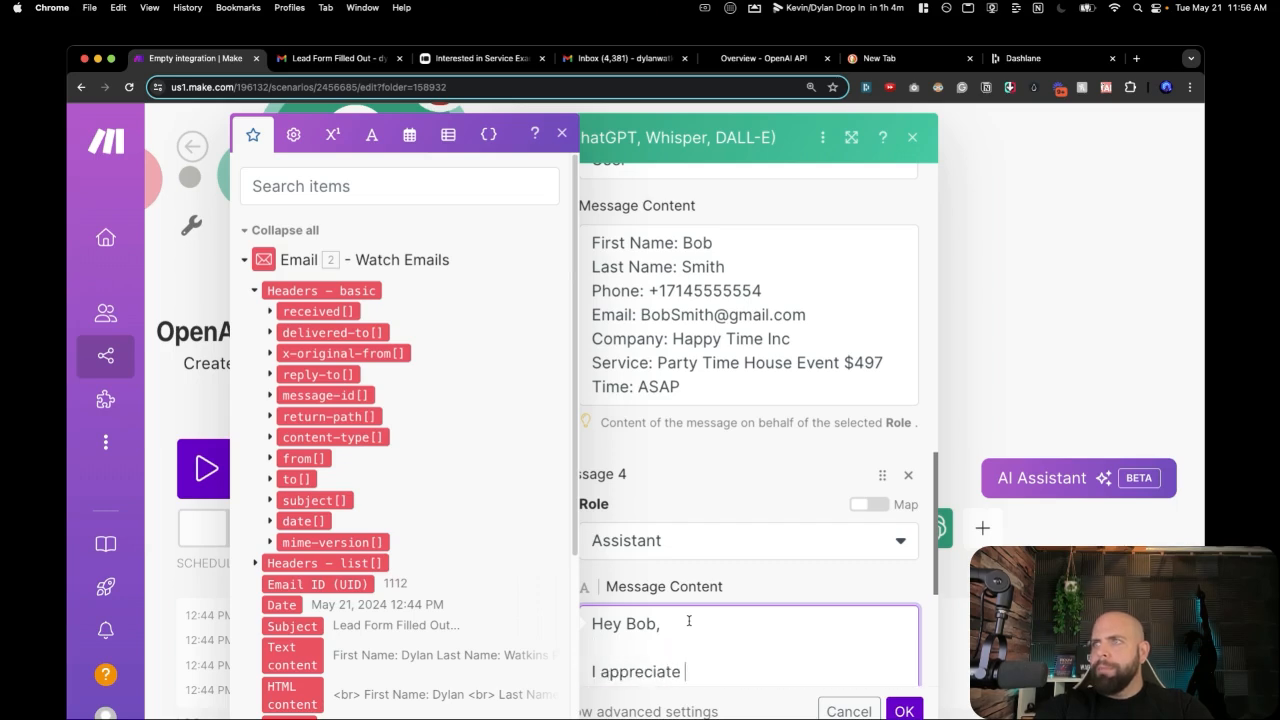
{"action": "type", "text": "you"}
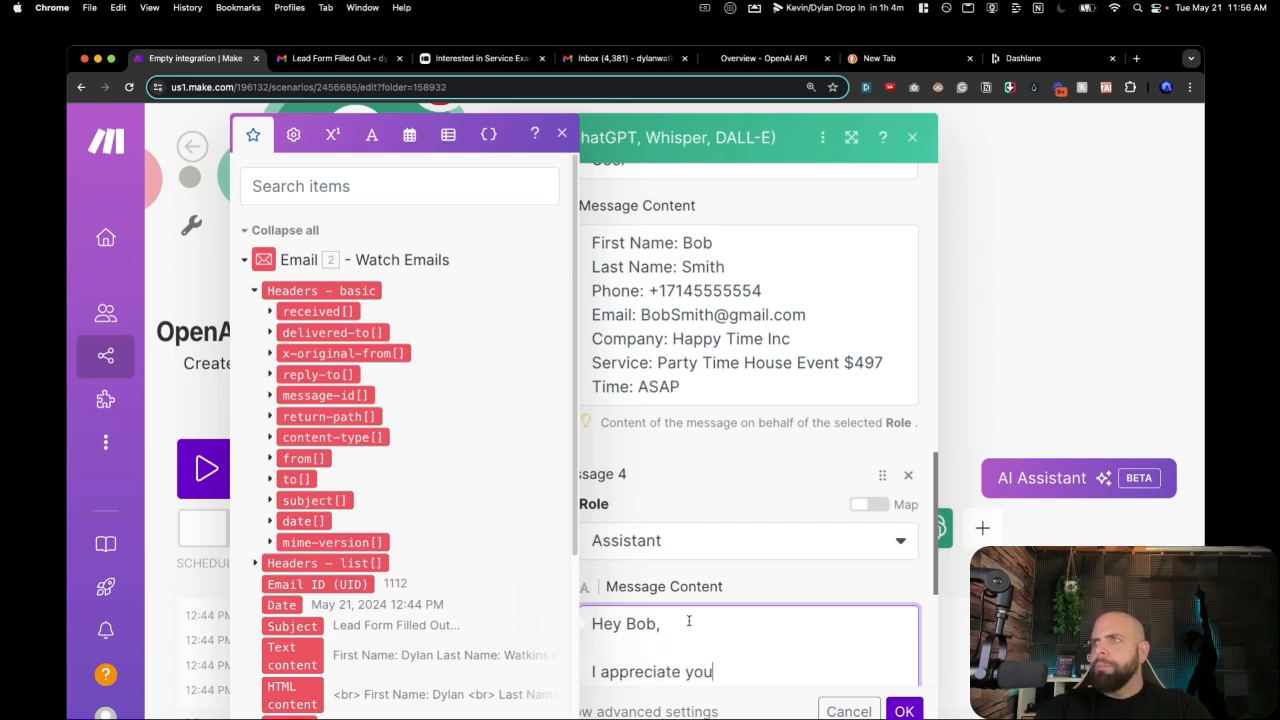
{"action": "type", "text": " reaching out."}
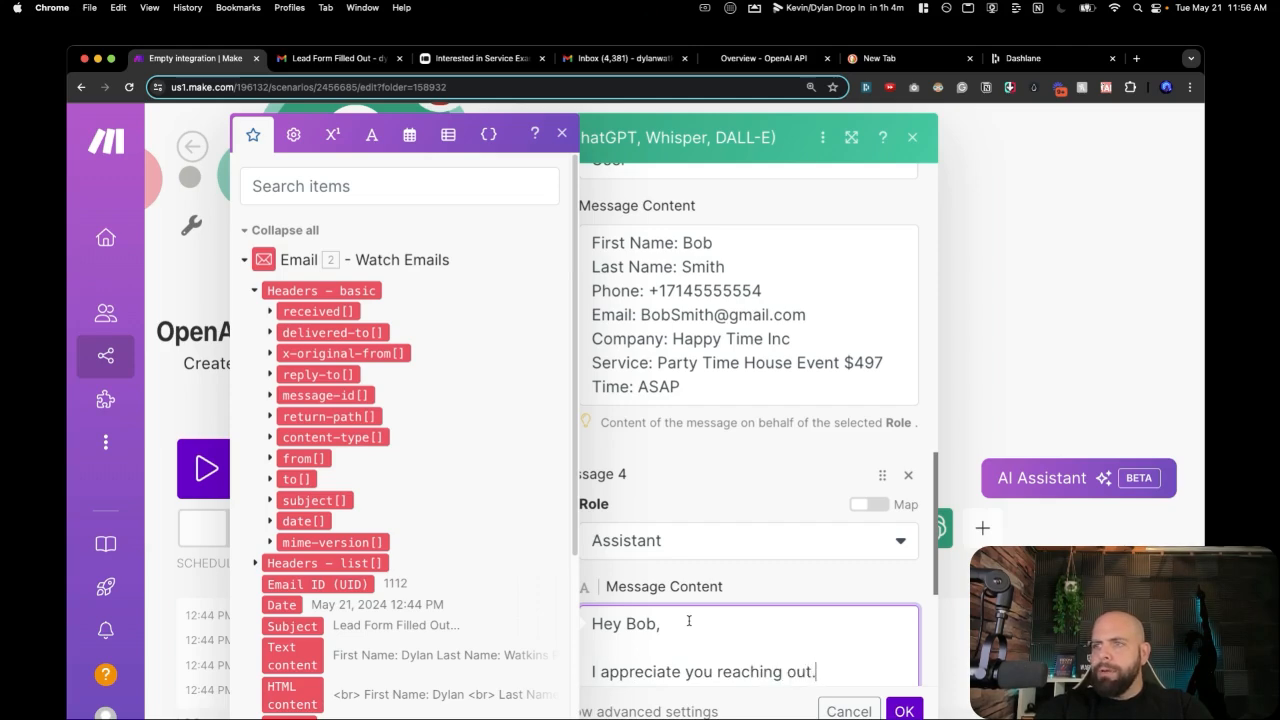
{"action": "type", "text": " I see that"}
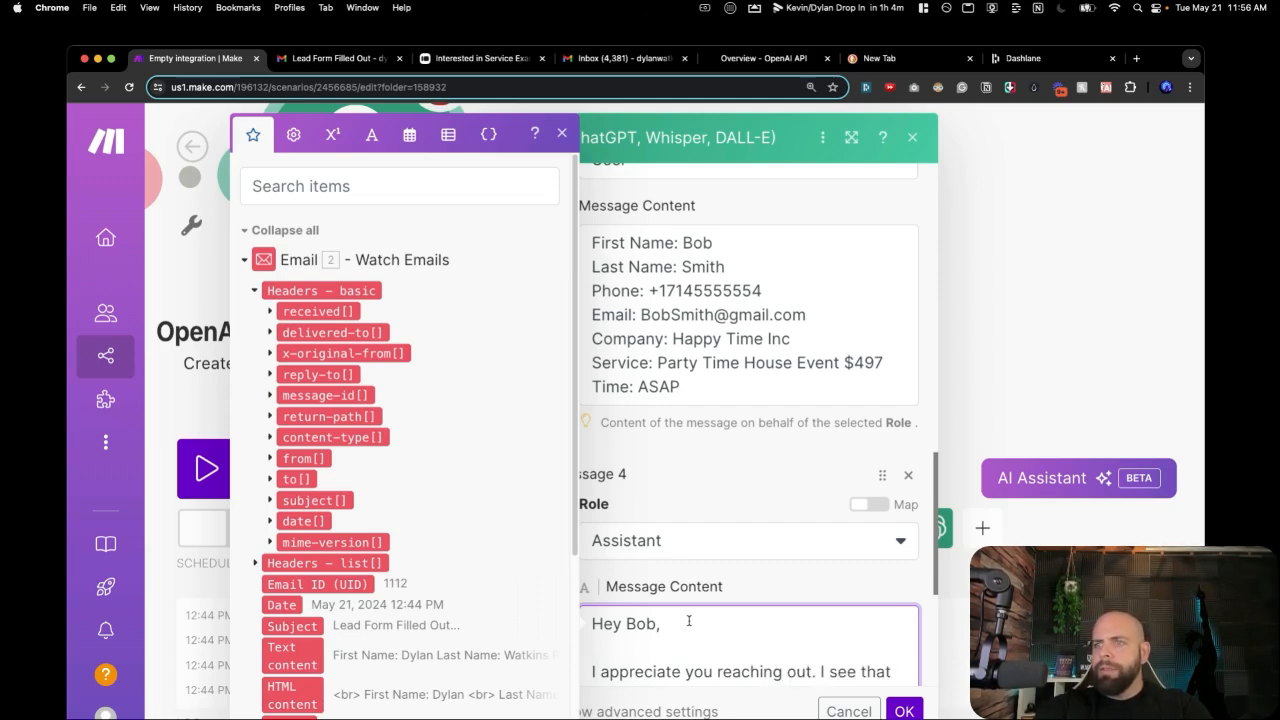
{"action": "type", "text": " you are inter"}
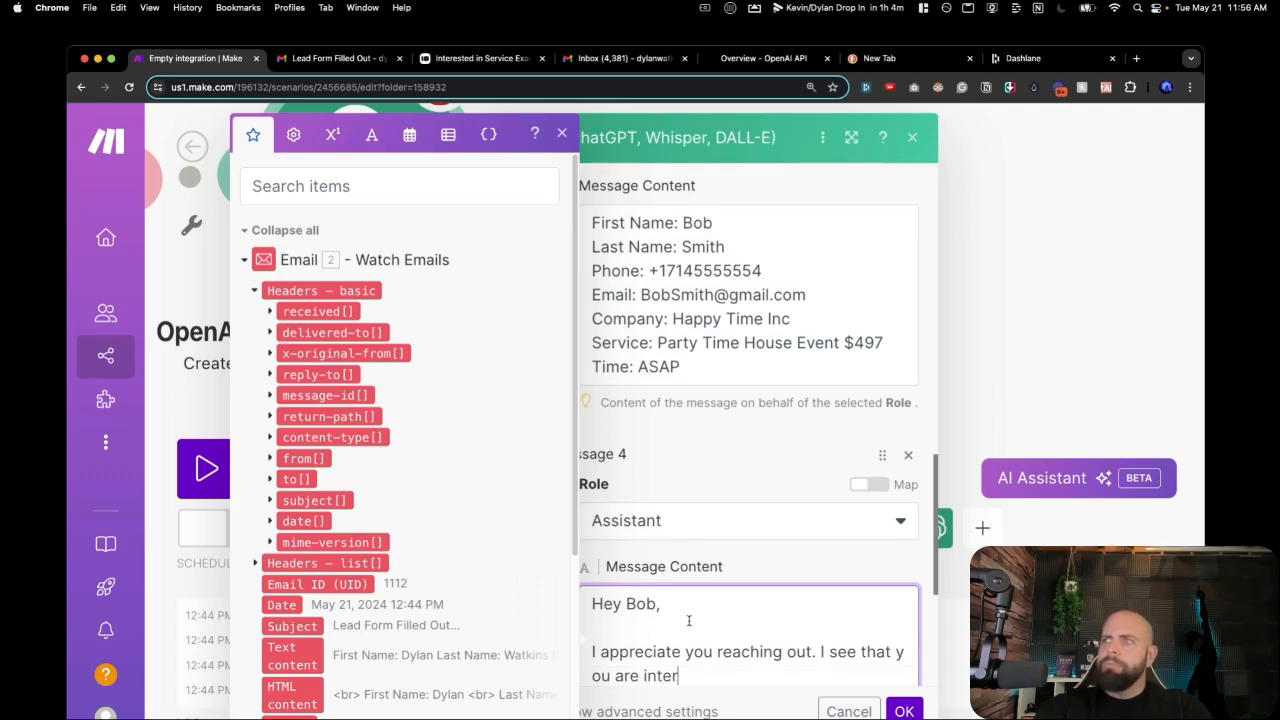
{"action": "type", "text": "ested in "}
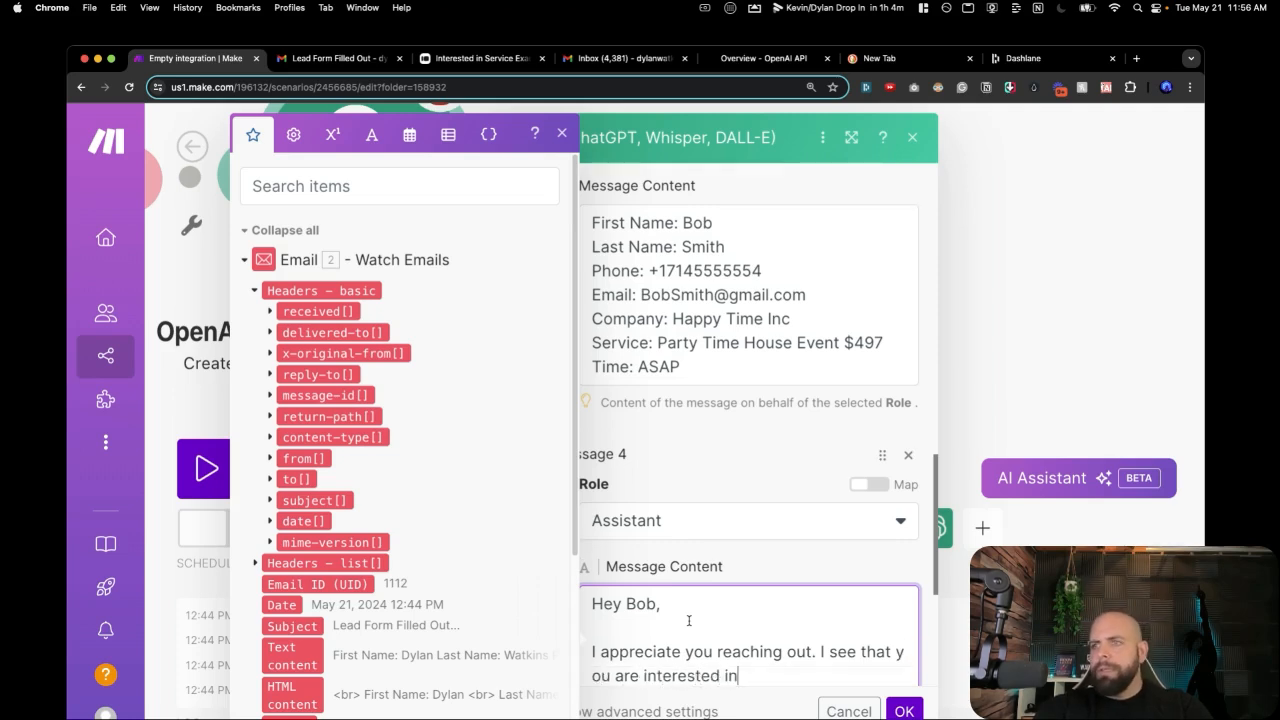
{"action": "type", "text": "our p"}
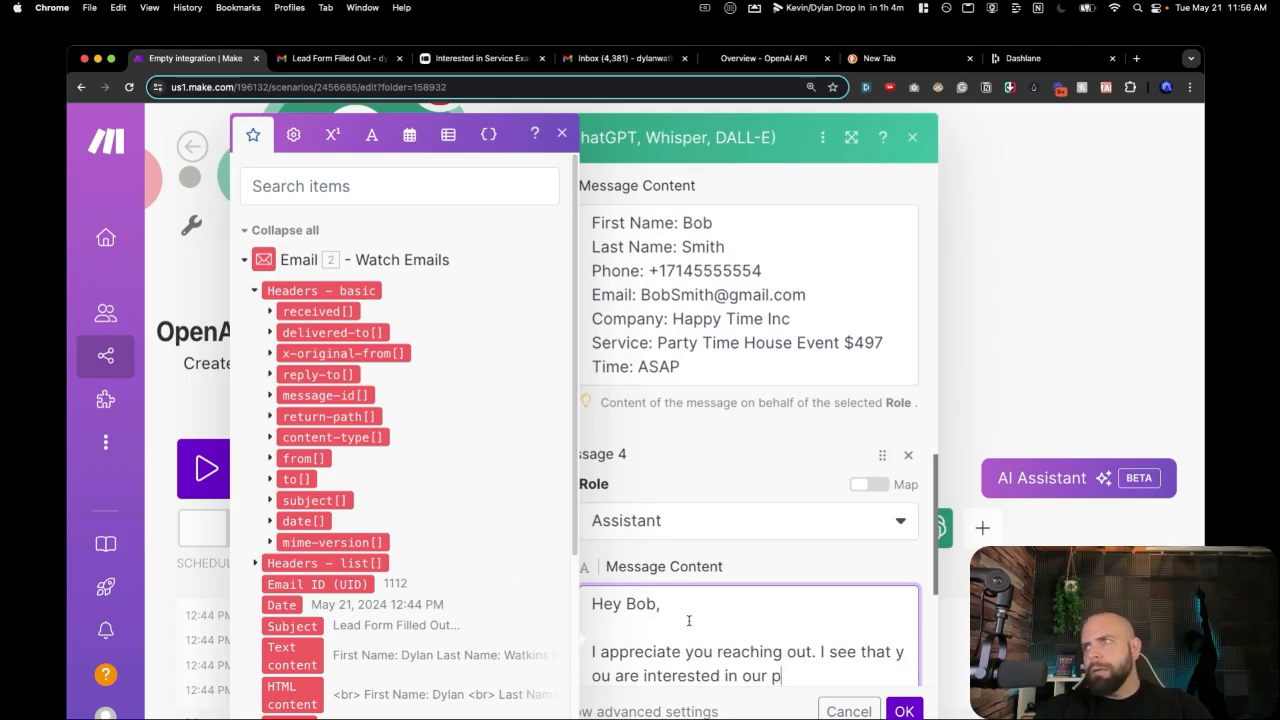
{"action": "key", "text": "BackSpace"}
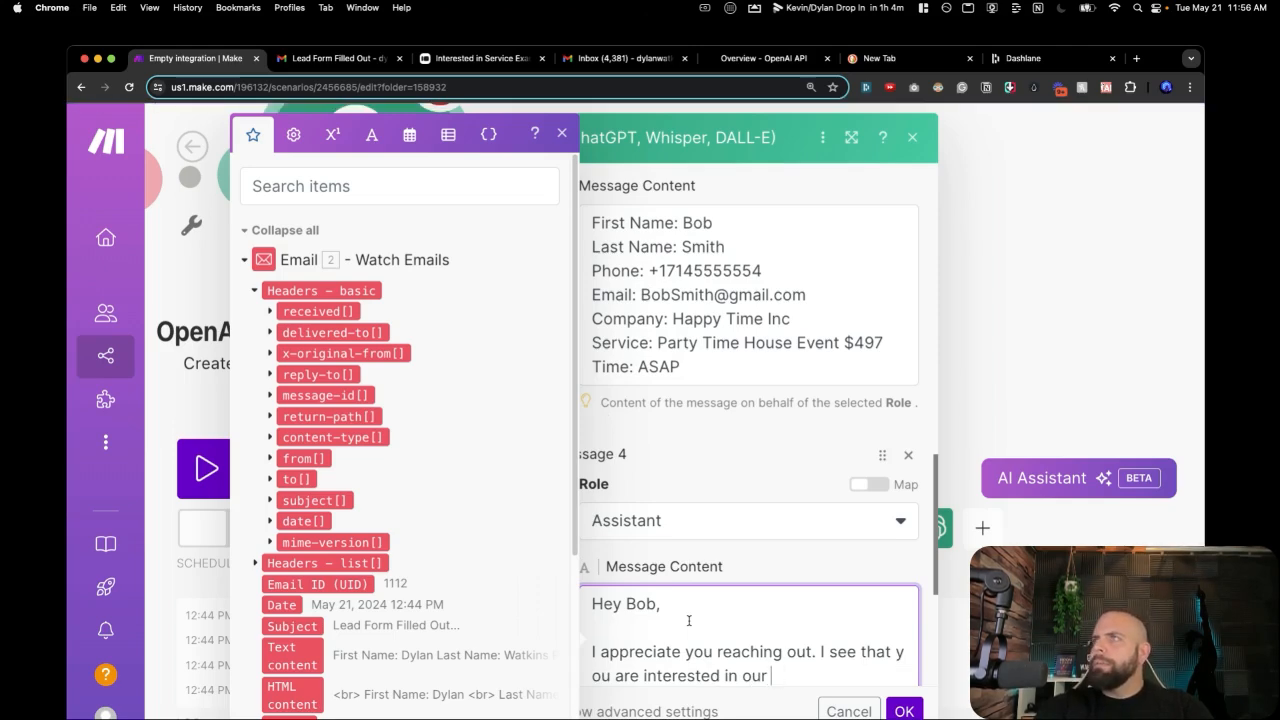
{"action": "type", "text": "Party Time "}
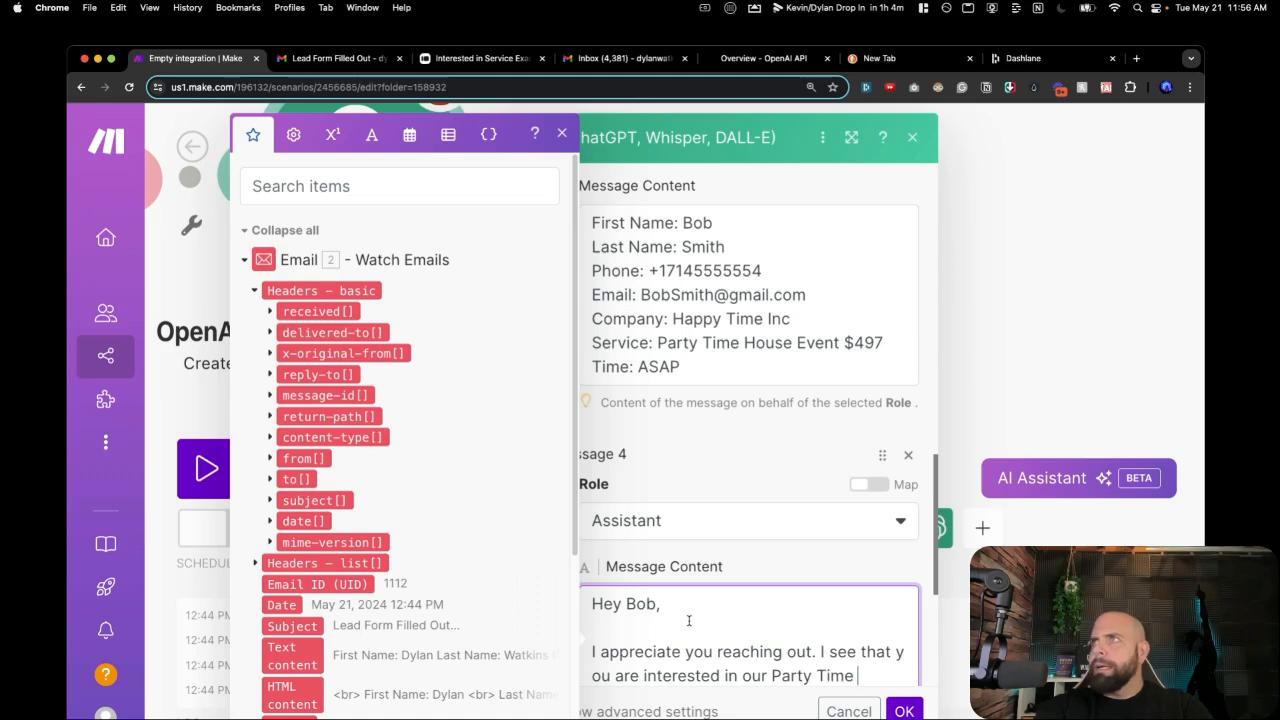
{"action": "type", "text": "Hourse E"}
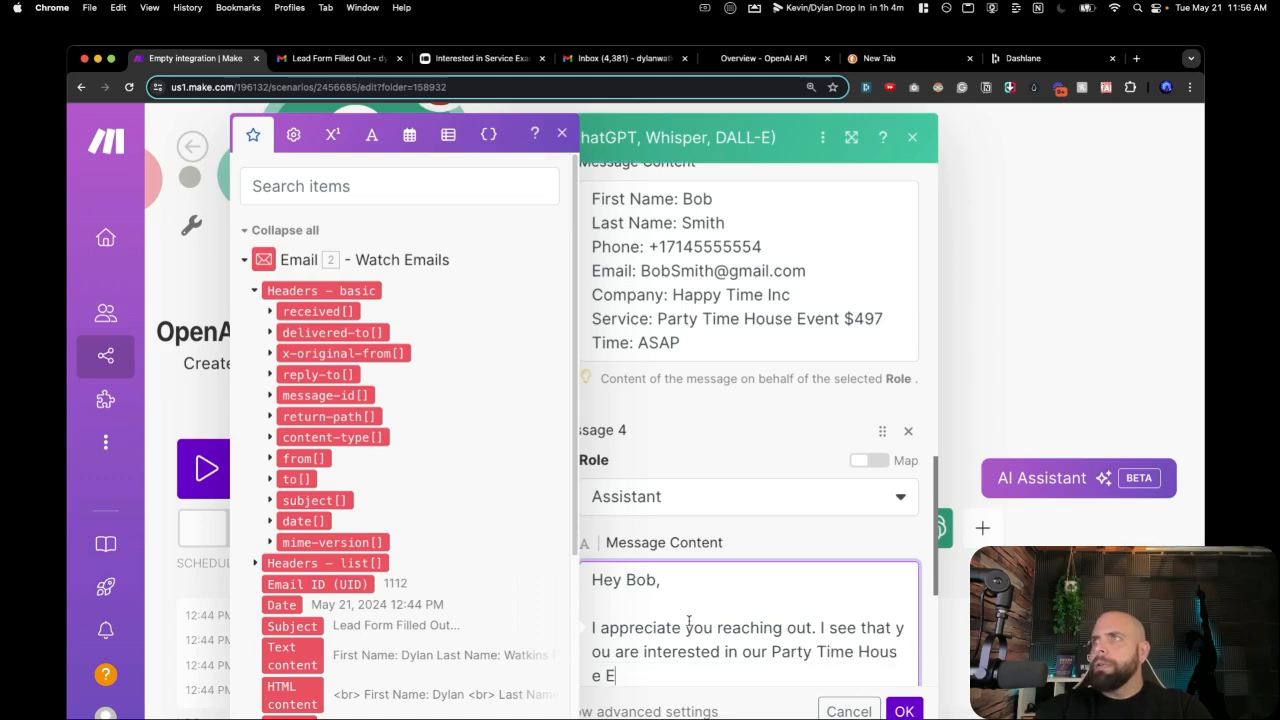
{"action": "type", "text": "vent fo"}
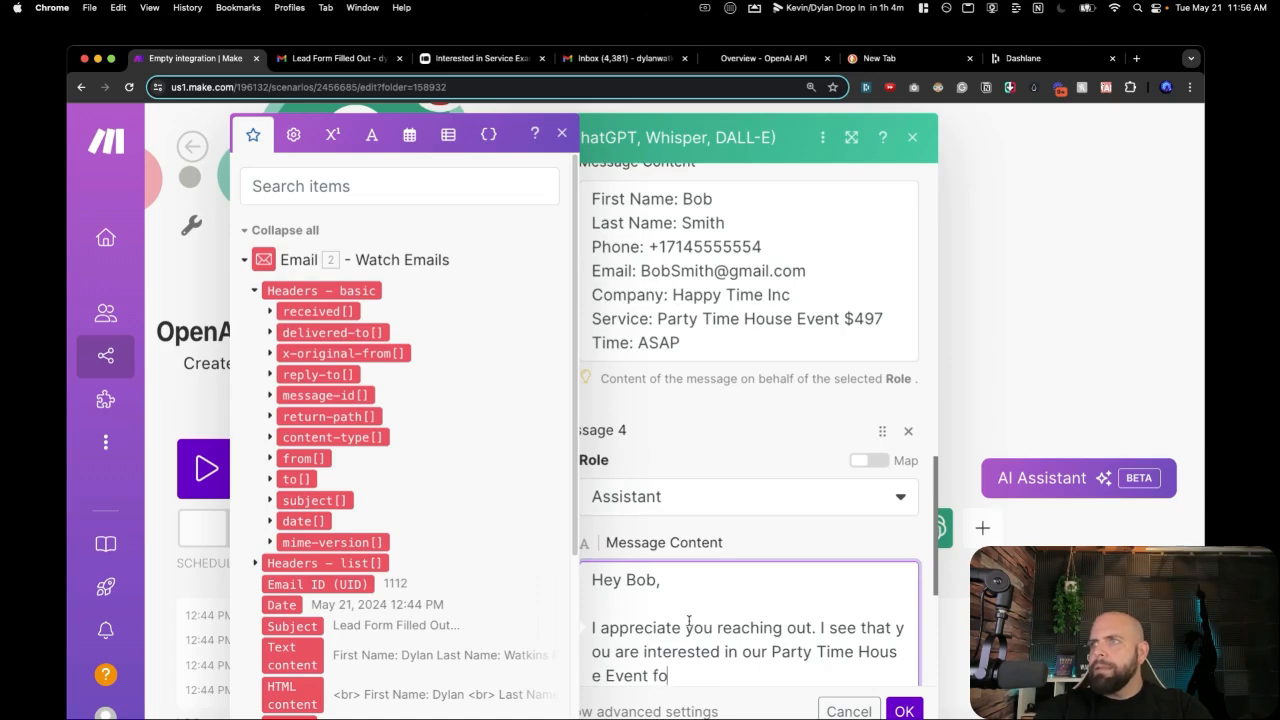
{"action": "type", "text": "r $997"}
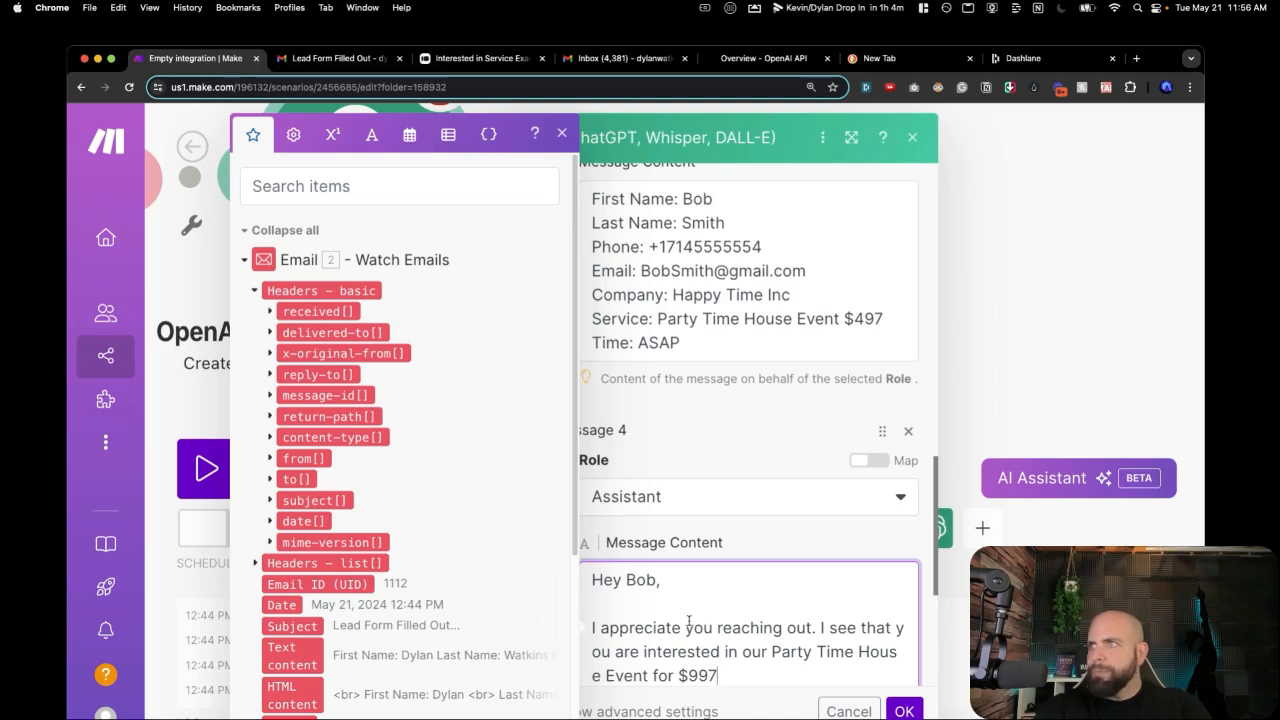
{"action": "key", "text": "BackSpace"}
{"action": "key", "text": "BackSpace"}
{"action": "key", "text": "BackSpace"}
{"action": "type", "text": "497"}
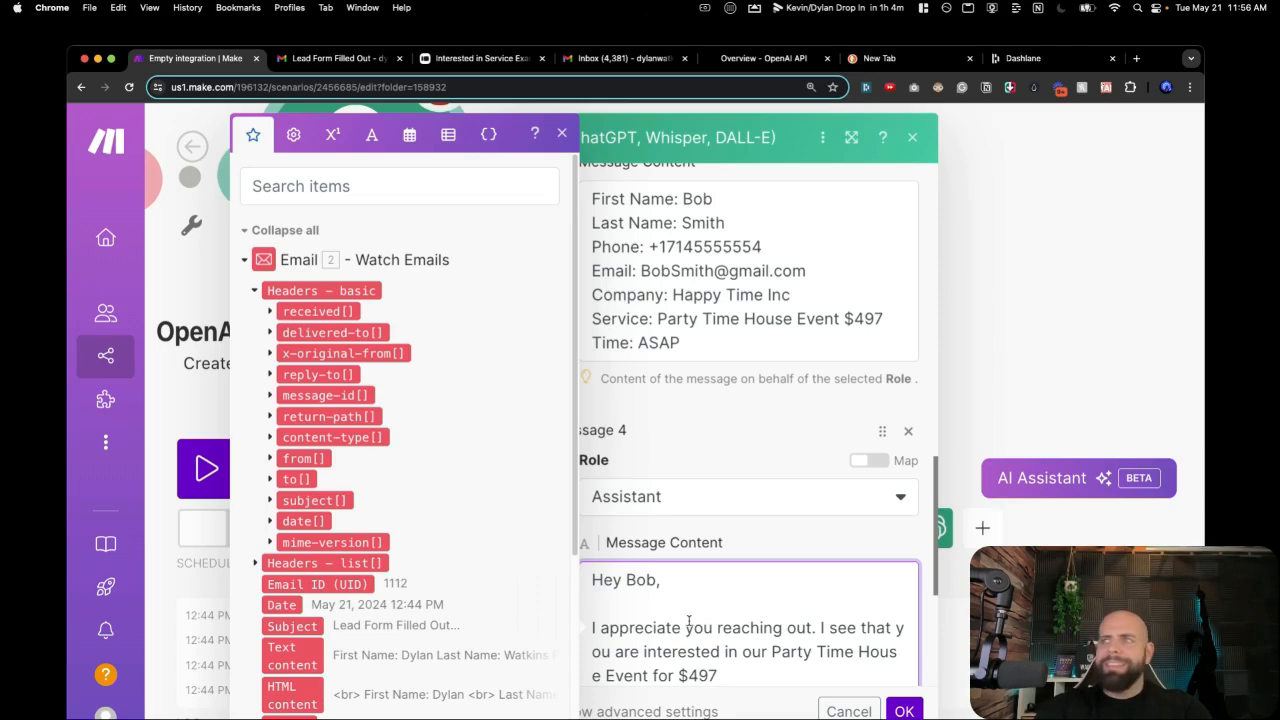
{"action": "type", "text": "."}
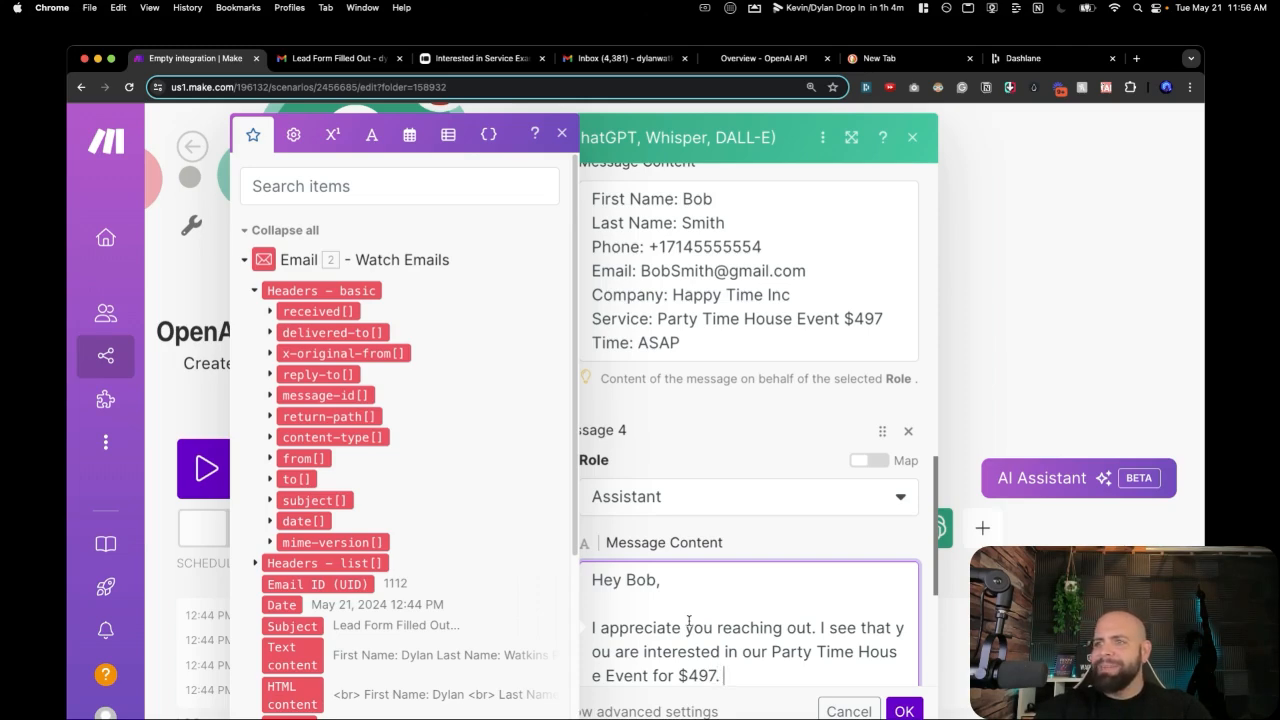
Add the call promise, 'Looking forward to chatting with you.', and an 'All the best,' sign-off with sender's name.
{"action": "key", "text": "Return"}
{"action": "key", "text": "Return"}
{"action": "type", "text": "I'"}
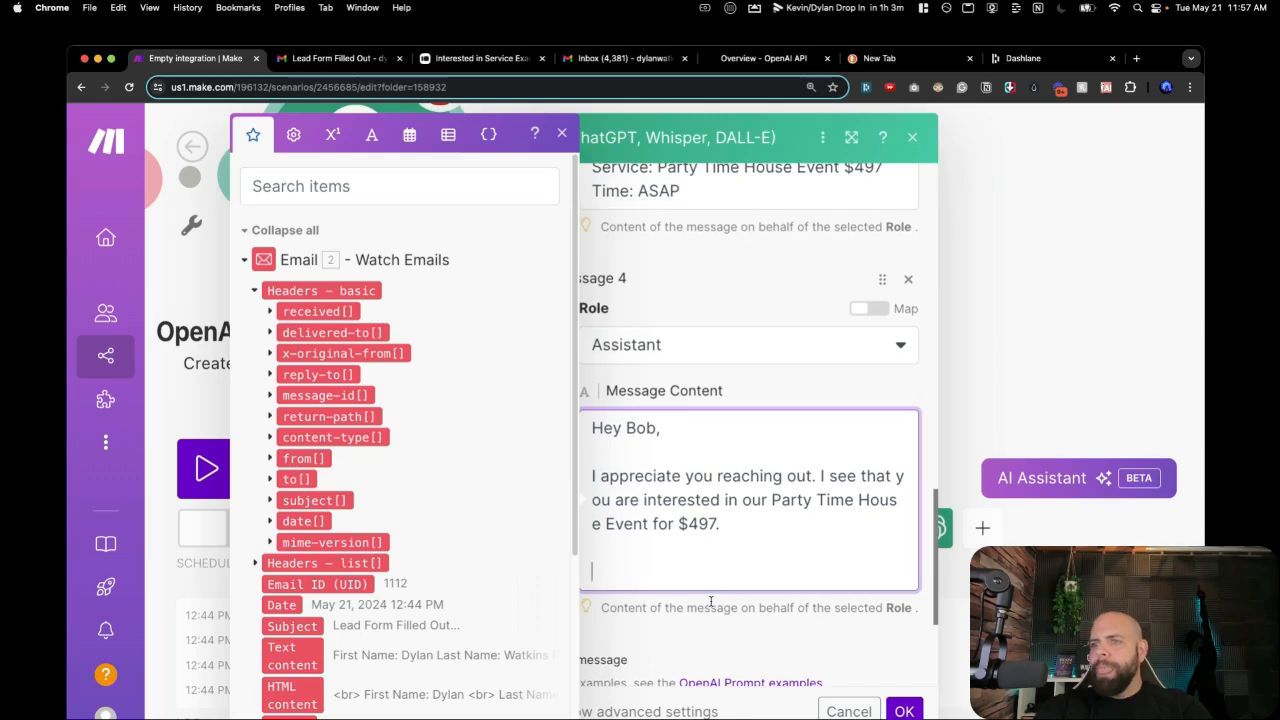
{"action": "type", "text": "ll give "}
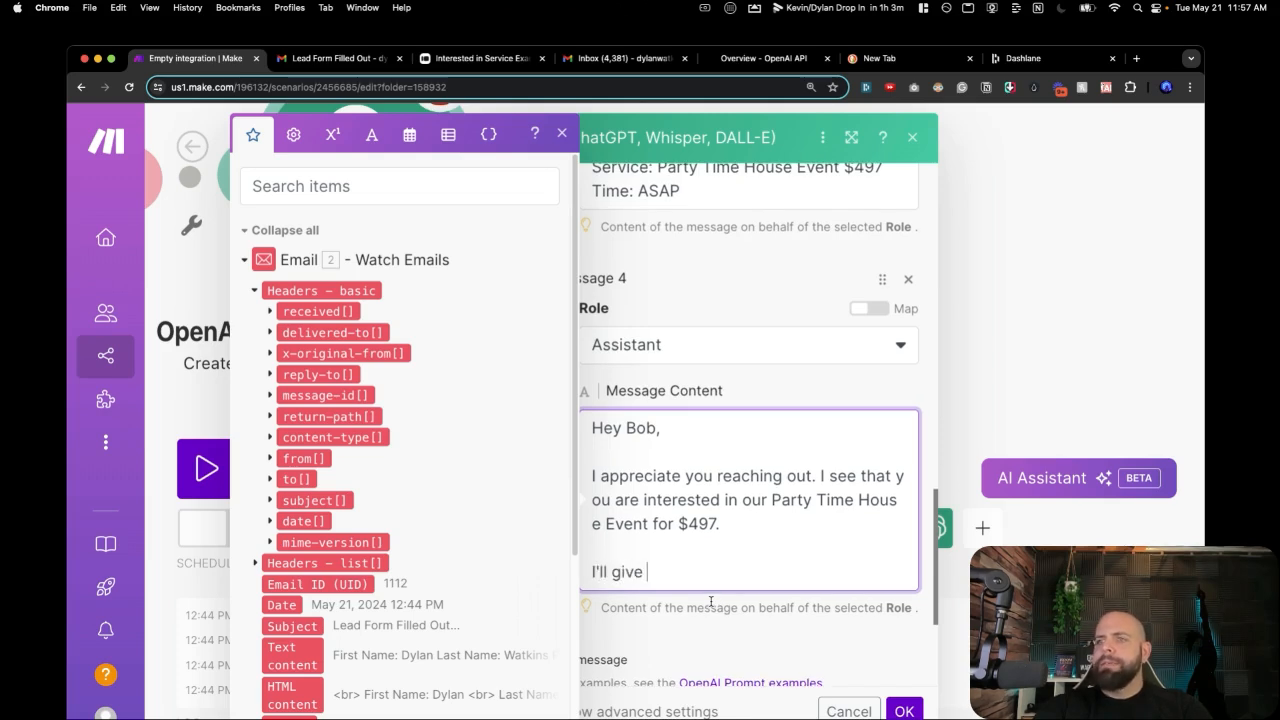
{"action": "type", "text": "you a call in"}
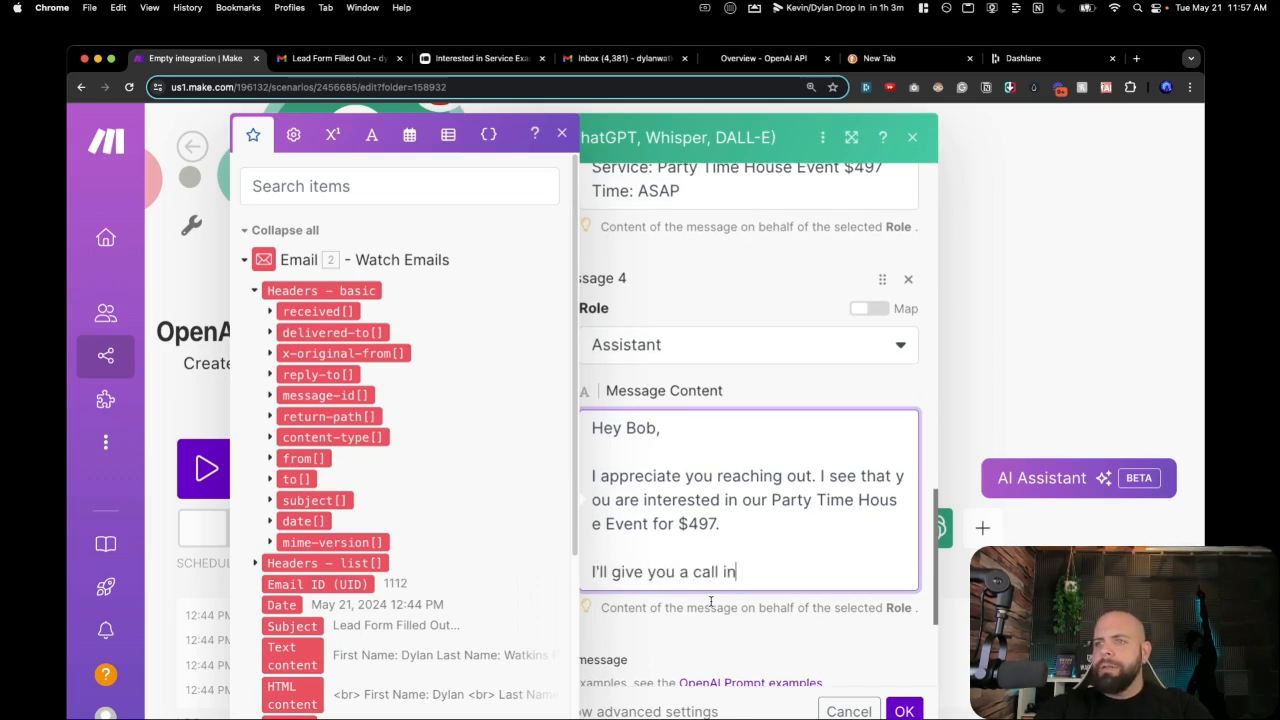
{"action": "type", "text": " a bit"}
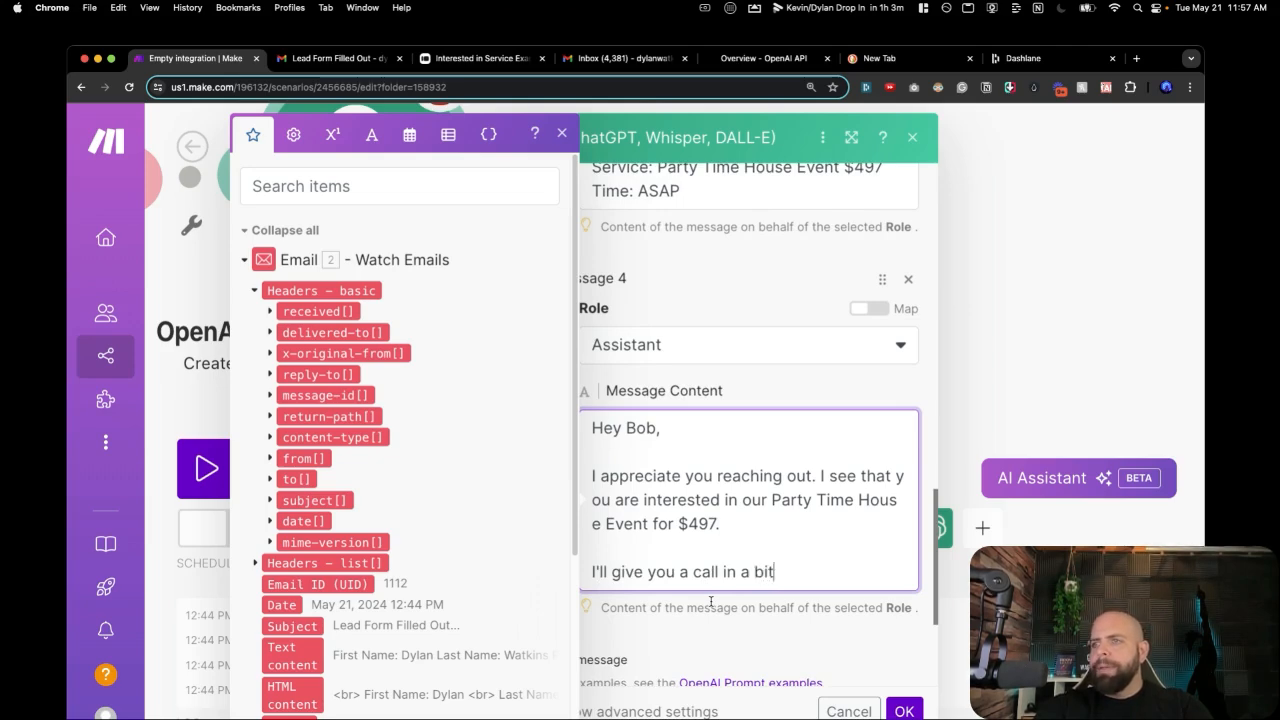
{"action": "type", "text": " to find out "}
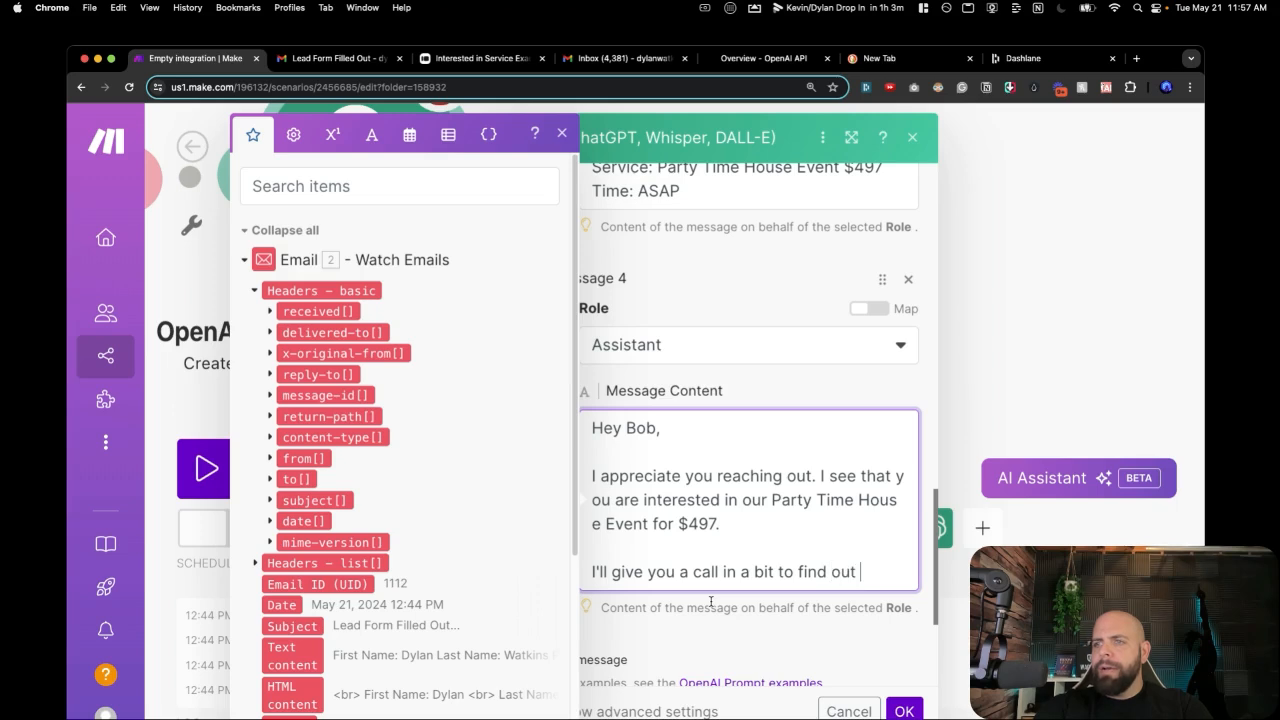
{"action": "type", "text": "more about how y"}
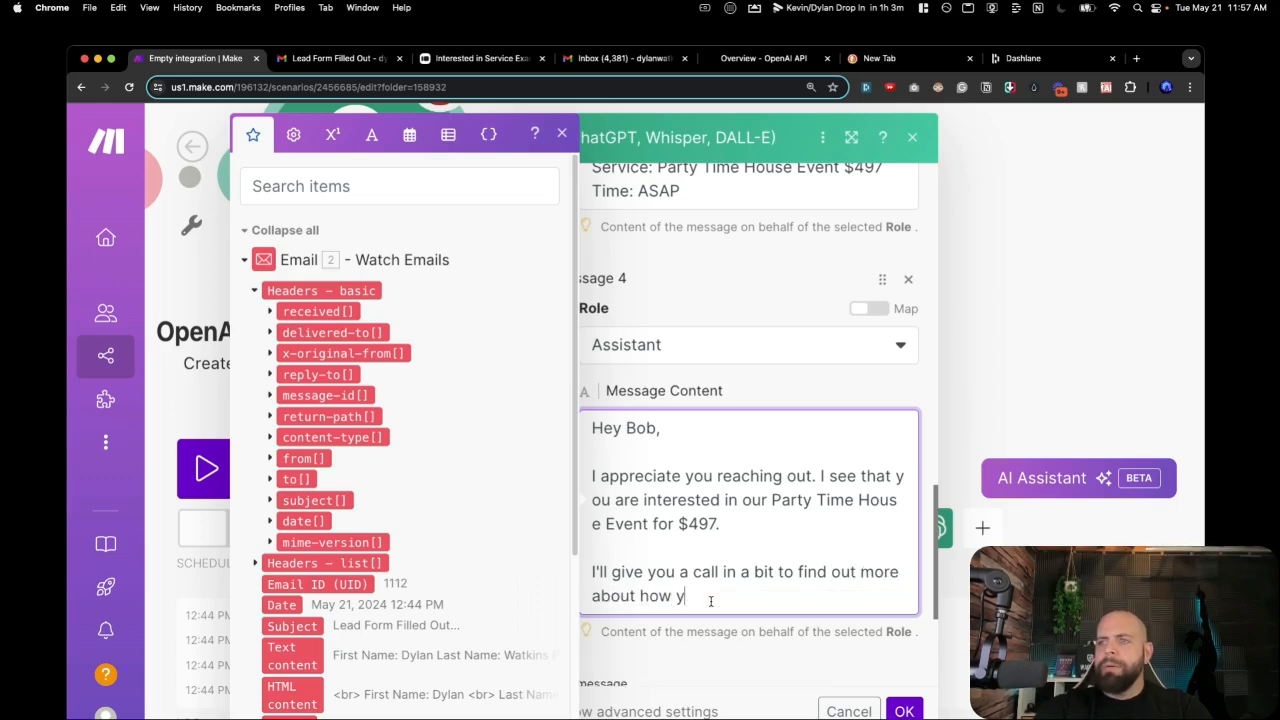
{"action": "key", "text": "BackSpace"}
{"action": "type", "text": "we can "}
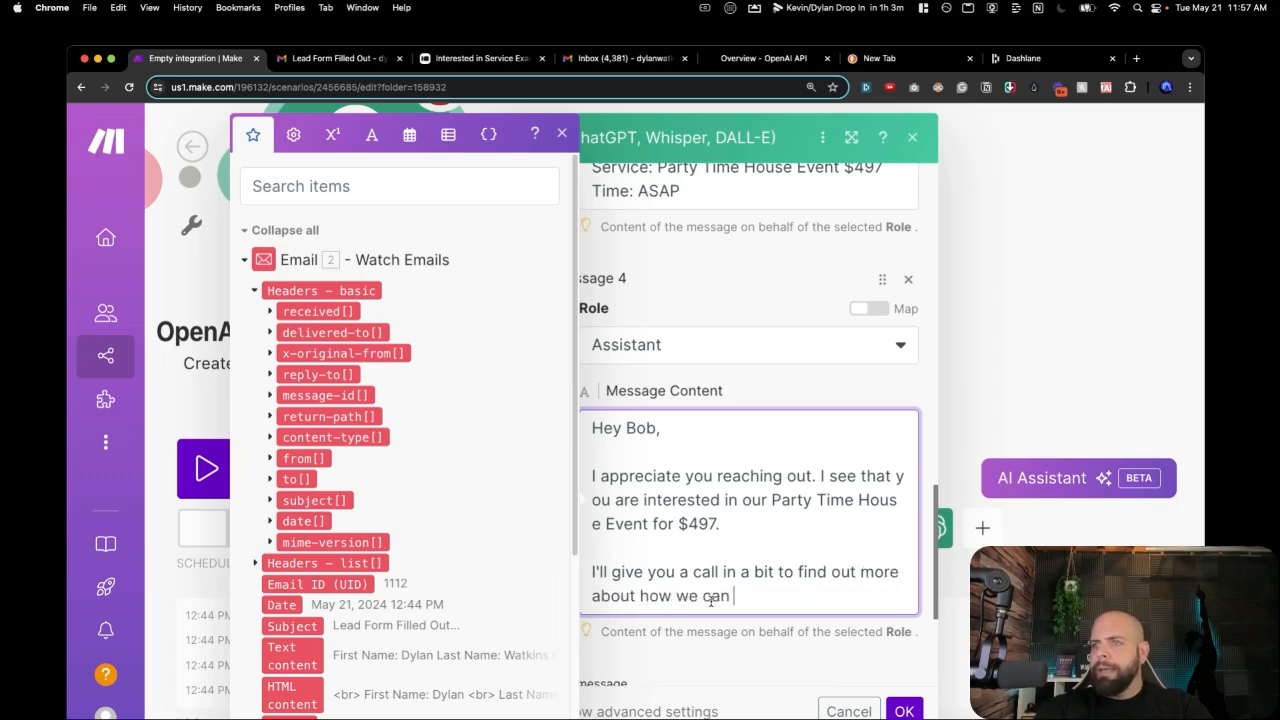
{"action": "type", "text": "help you"}
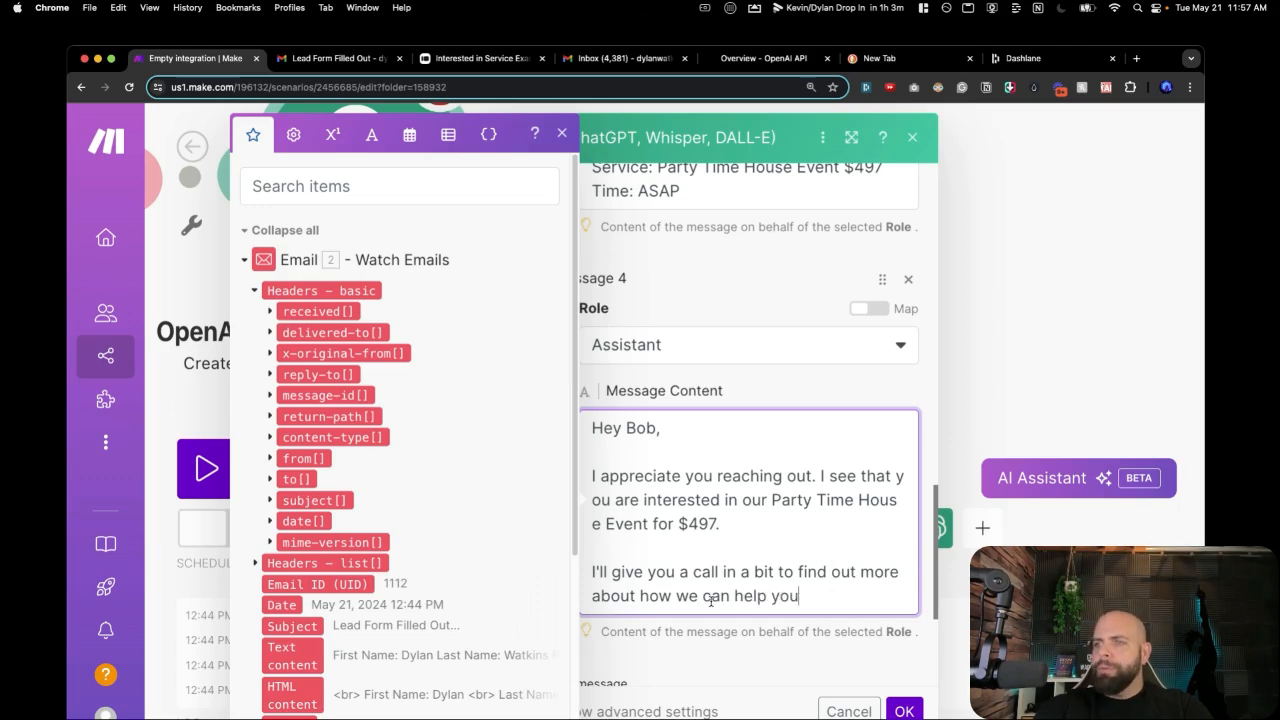
{"action": "type", "text": " ou."}
{"action": "type", "text": "."}
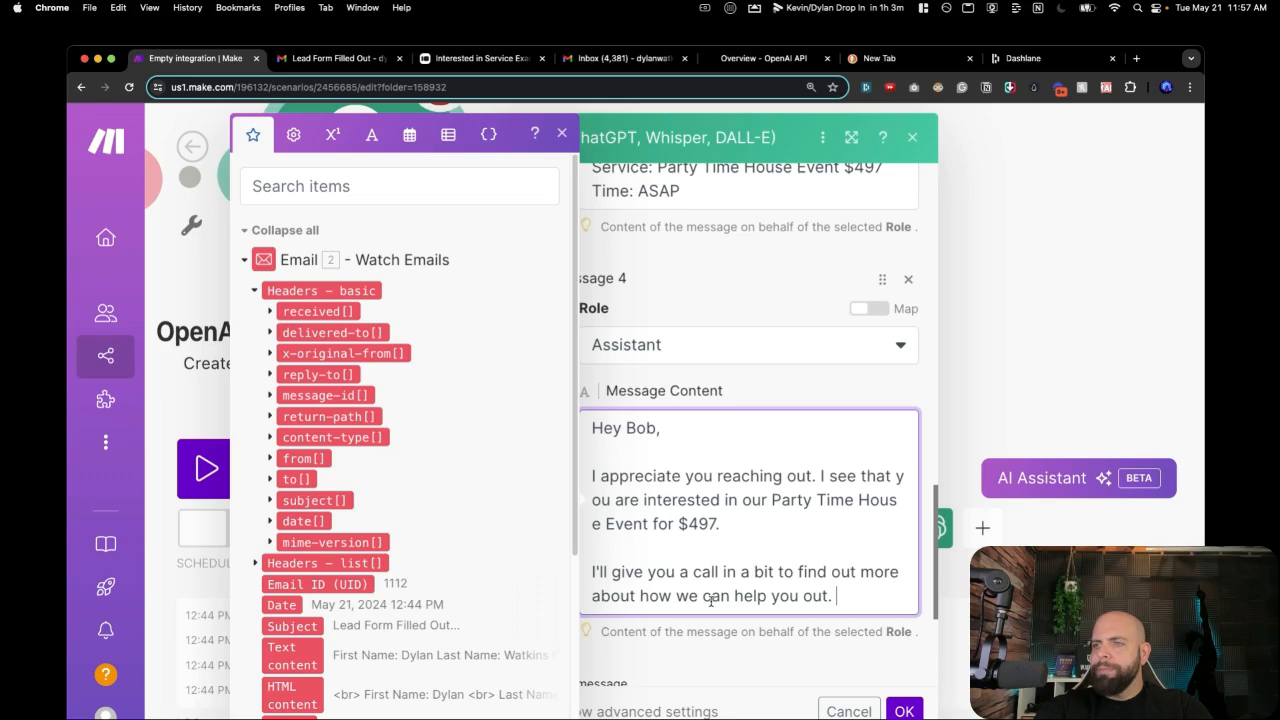
{"action": "key", "text": "Return"}
{"action": "key", "text": "Return"}
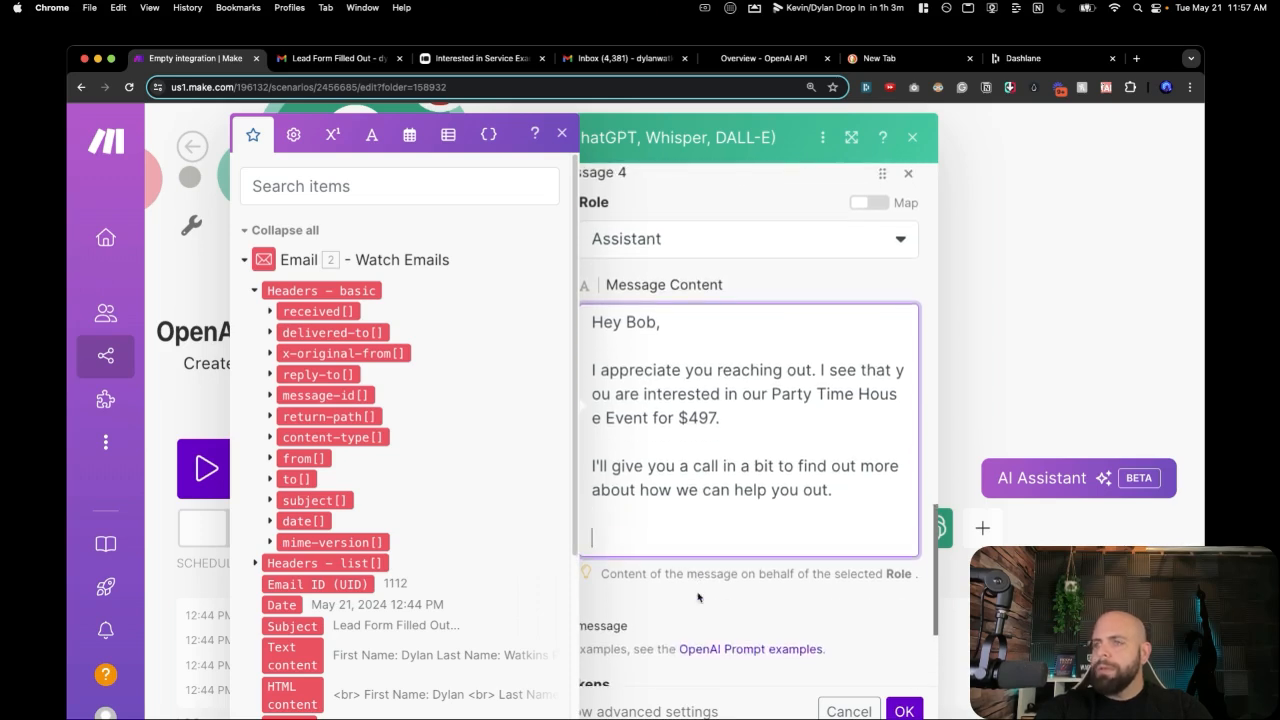
{"action": "type", "text": "Looking "}
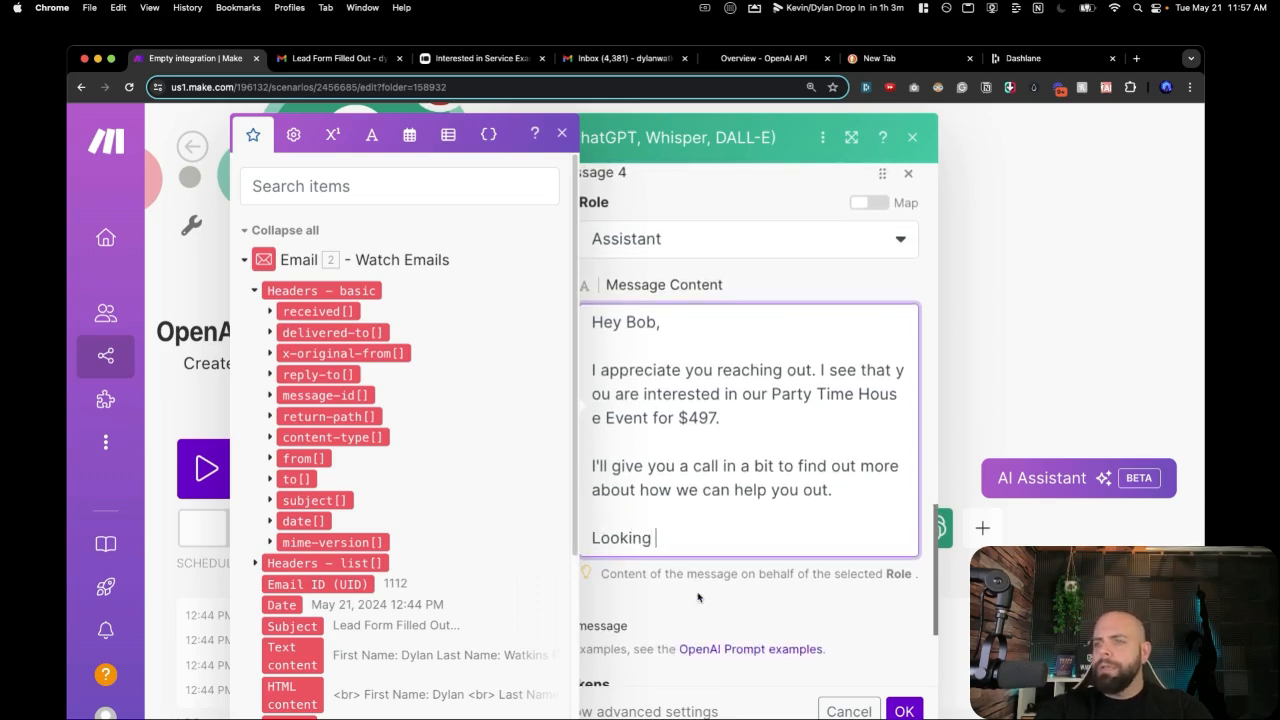
{"action": "type", "text": "fore"}
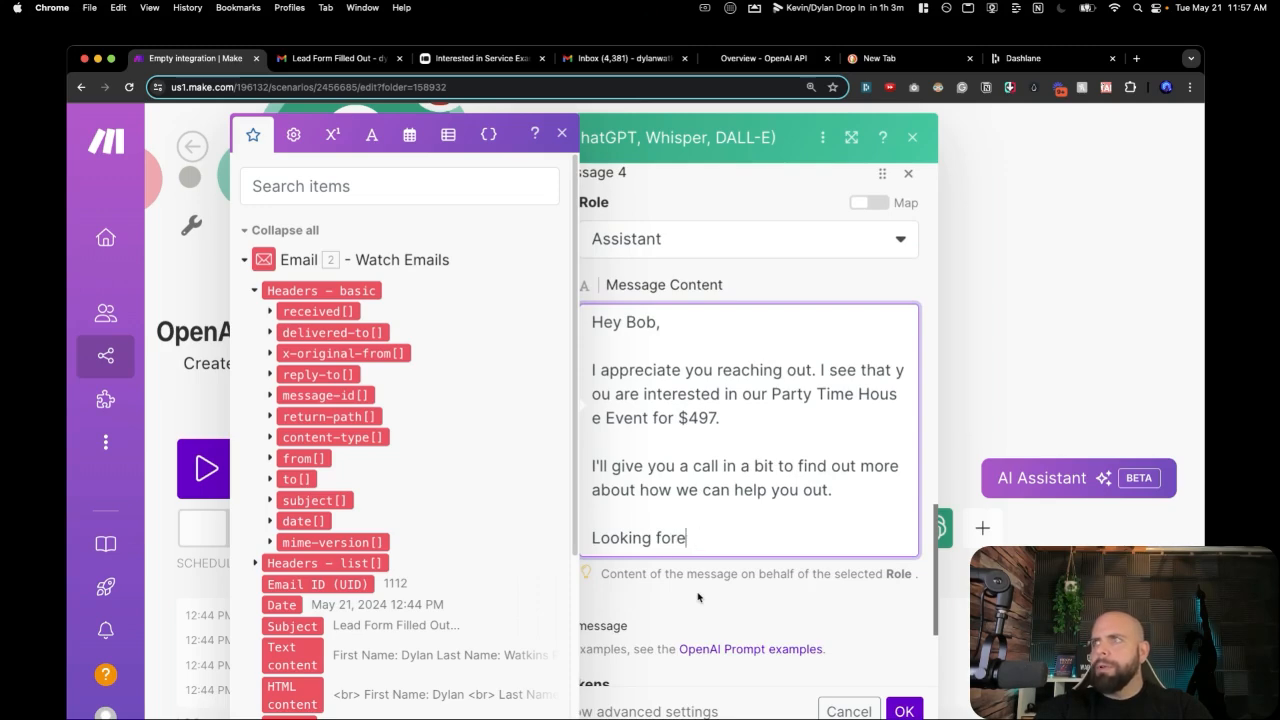
{"action": "key", "text": "BackSpace"}
{"action": "type", "text": "ward to cha"}
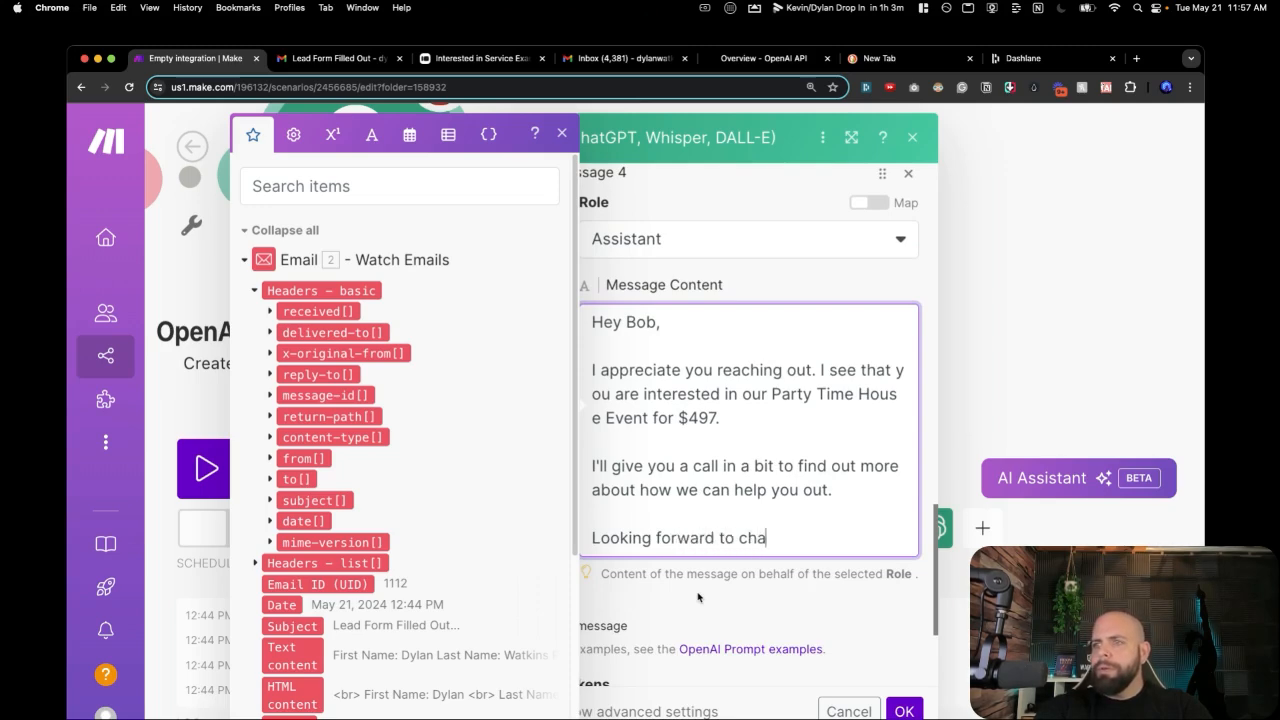
{"action": "type", "text": "tting with y"}
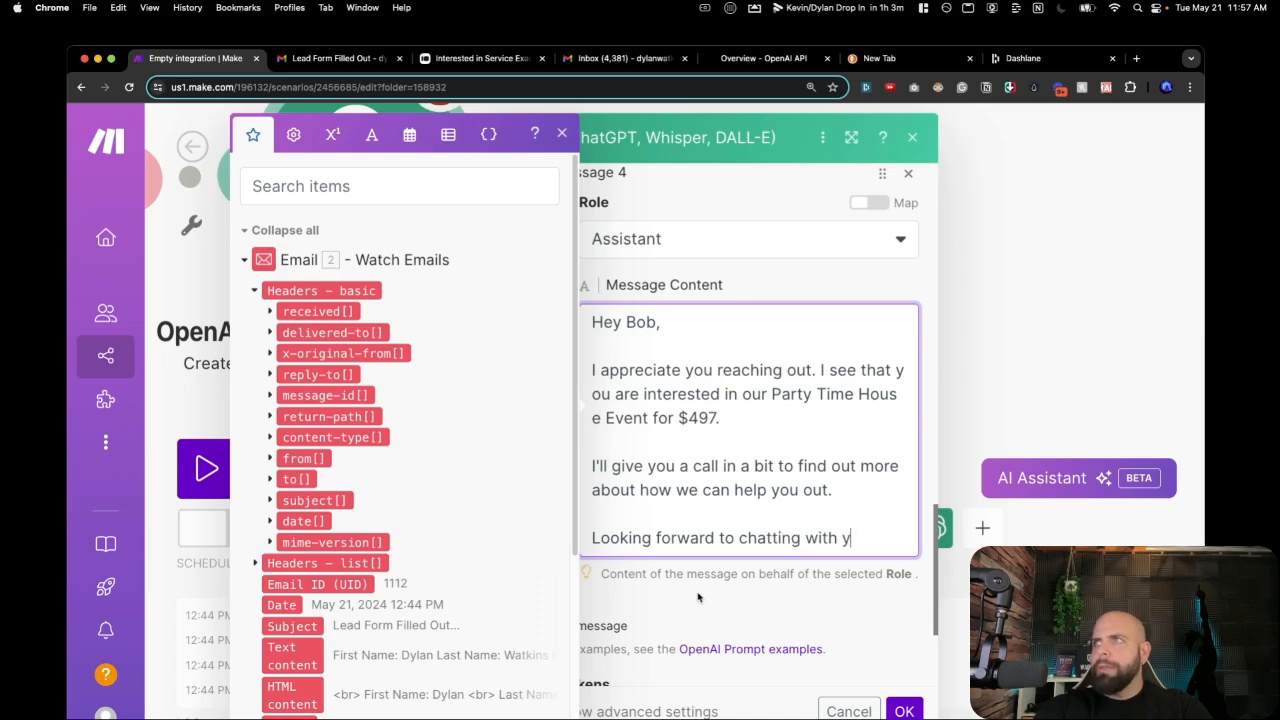
{"action": "type", "text": "ou."}
{"action": "key", "text": "Return"}
{"action": "key", "text": "Return"}
{"action": "type", "text": "All the"}
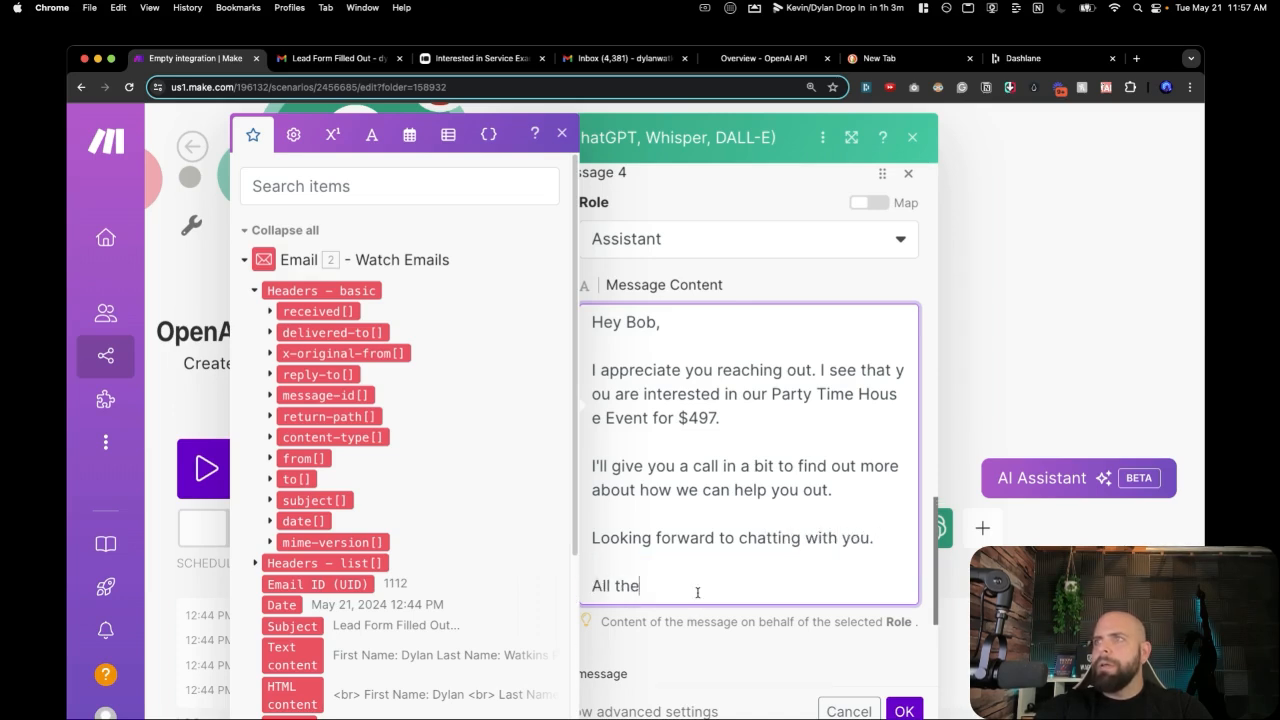
{"action": "type", "text": " best"}
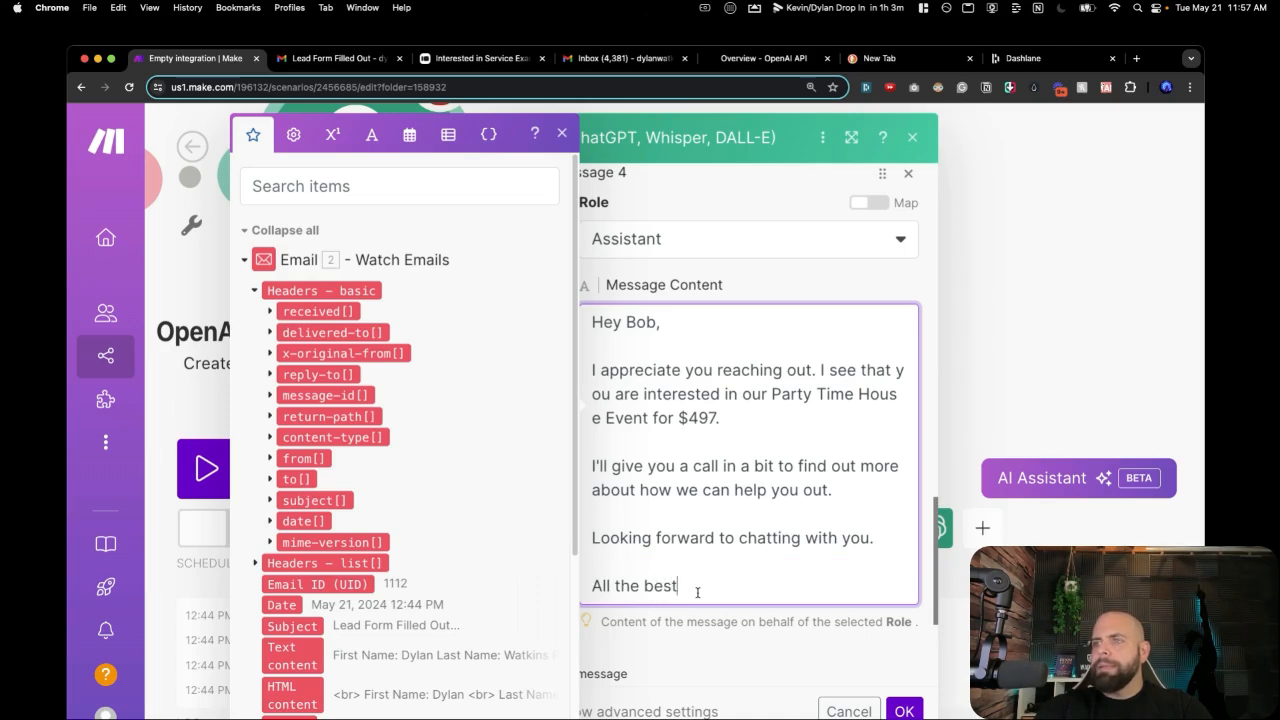
{"action": "type", "text": ","}
{"action": "key", "text": "Return"}
{"action": "type", "text": "Dyla"}
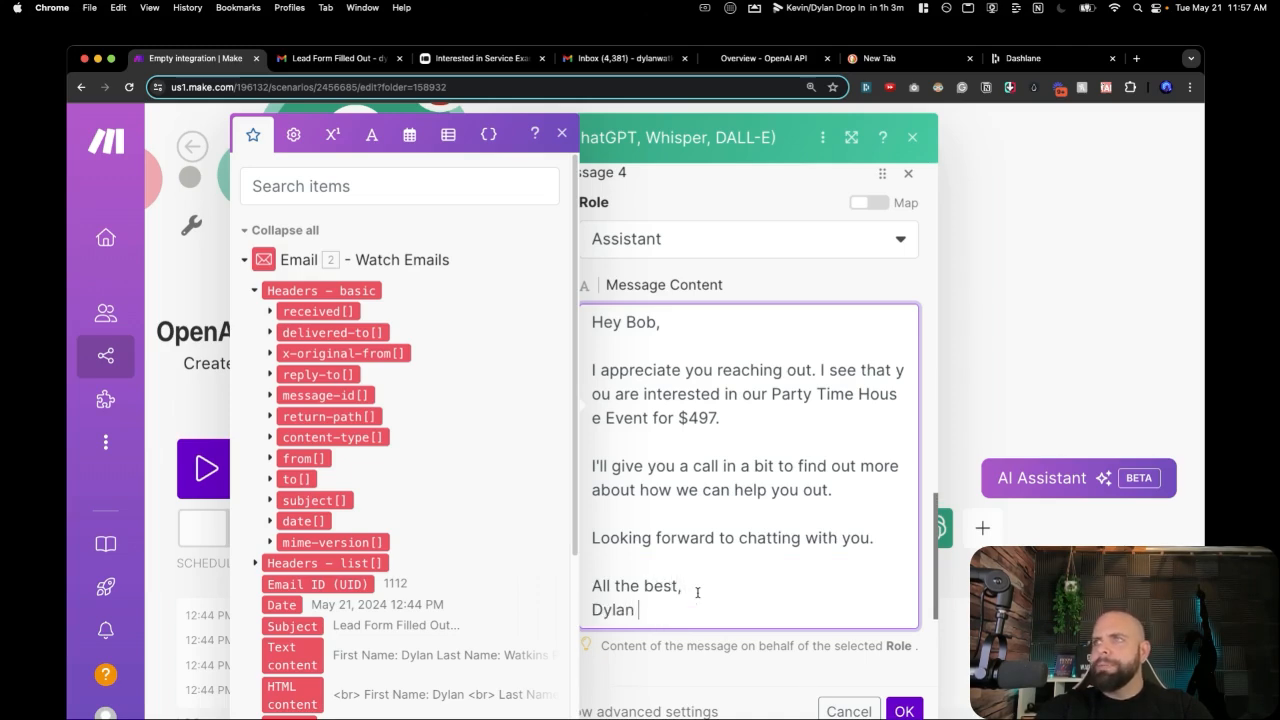
{"action": "type", "text": "n"}
{"action": "scroll", "coordinate": [740, 560], "scroll_direction": "down", "scroll_amount": 2}
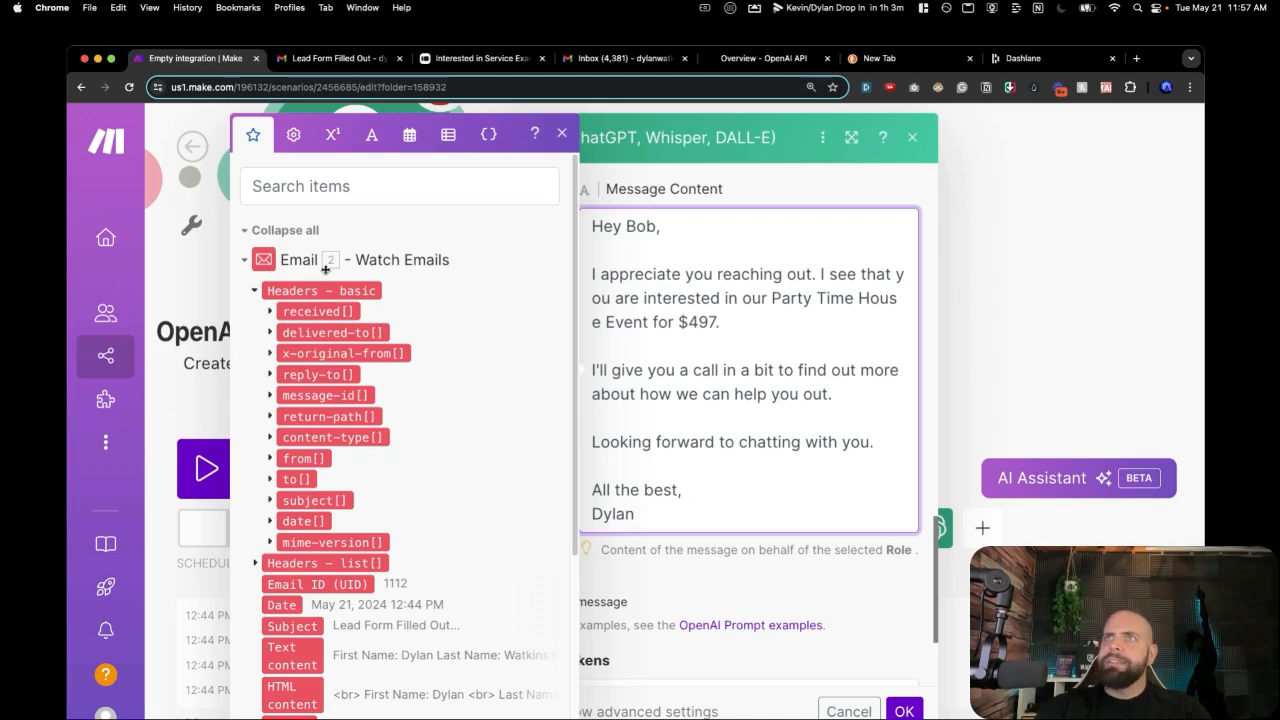
Collapse the basic headers and Sender email field groups and close the mapping panel.
{"action": "scroll", "coordinate": [322, 342], "scroll_direction": "down", "scroll_amount": 2}
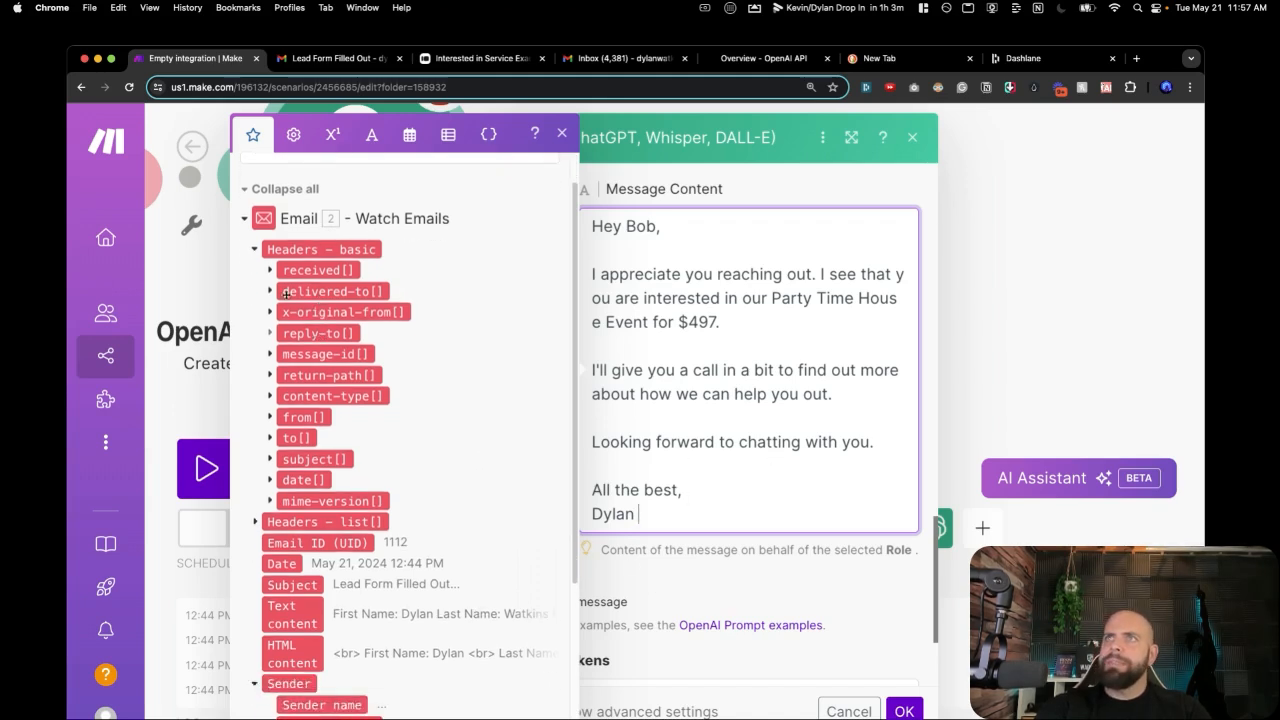
{"action": "left_click", "coordinate": [255, 249]}
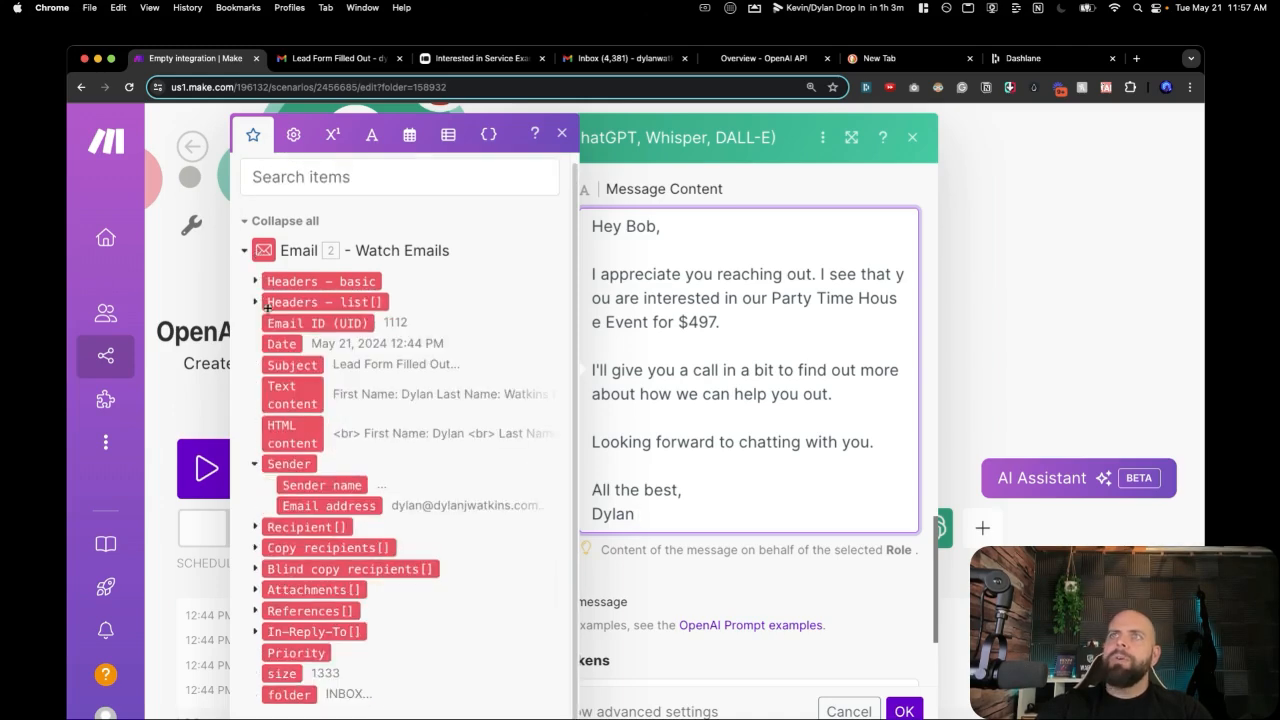
{"action": "left_click", "coordinate": [256, 465]}
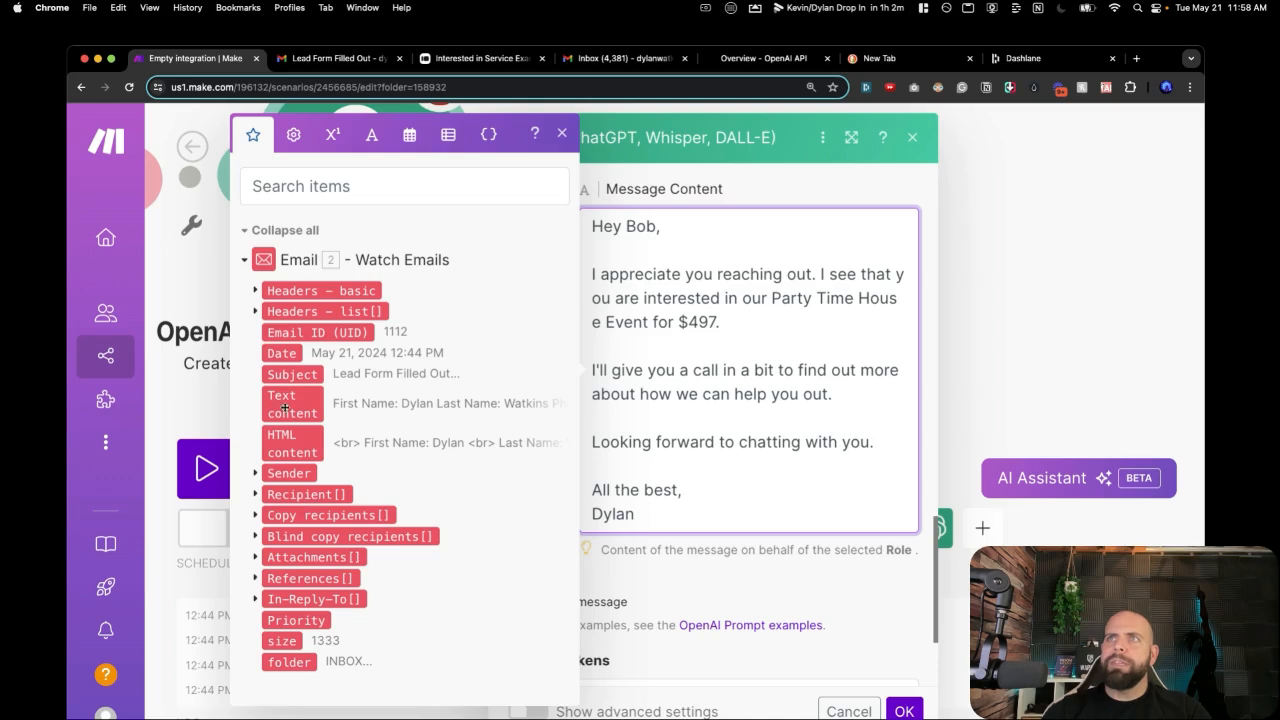
{"action": "left_click", "coordinate": [256, 475]}
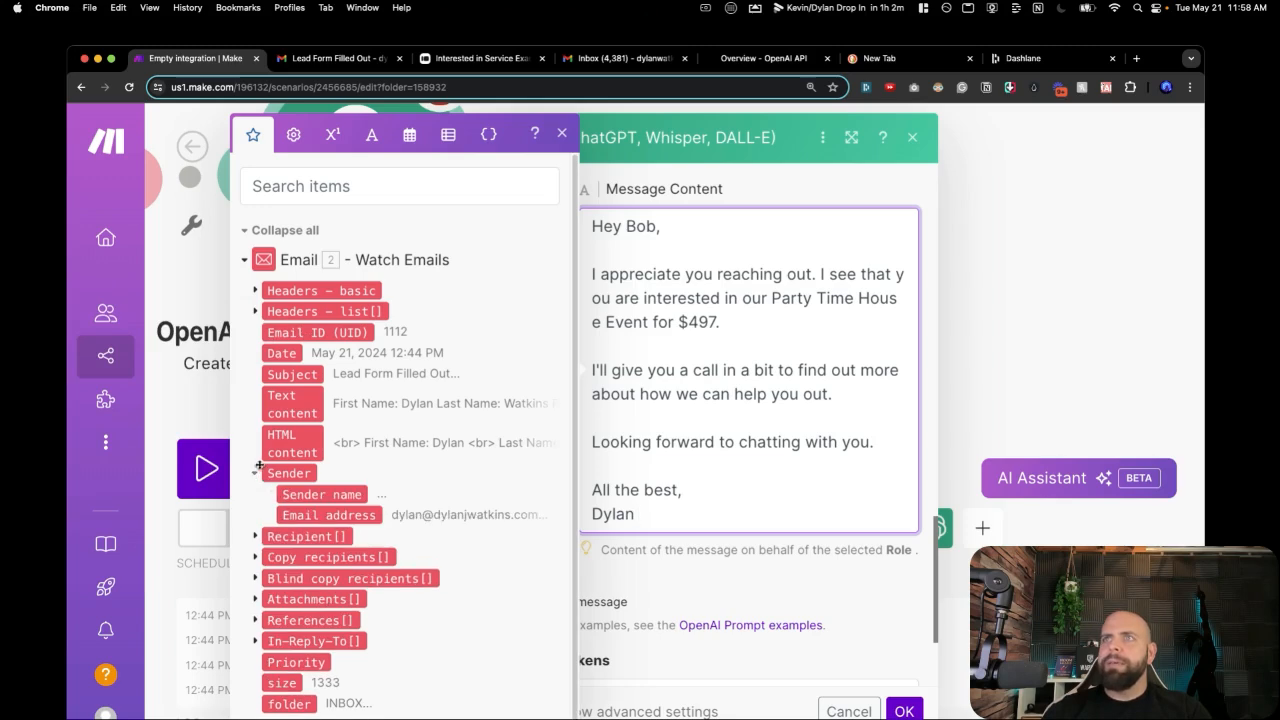
{"action": "left_click", "coordinate": [256, 475]}
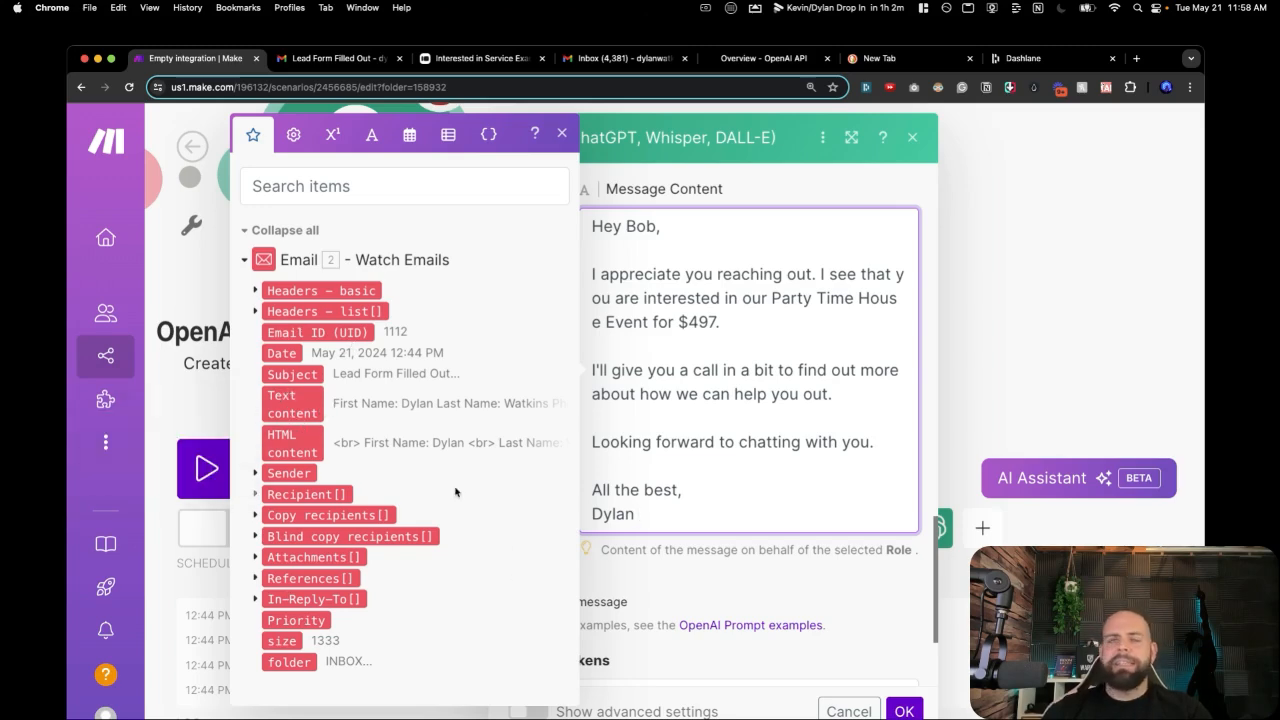
{"action": "left_click", "coordinate": [630, 582]}
Add Message 5 and give it the User role.
{"action": "left_click", "coordinate": [615, 600]}
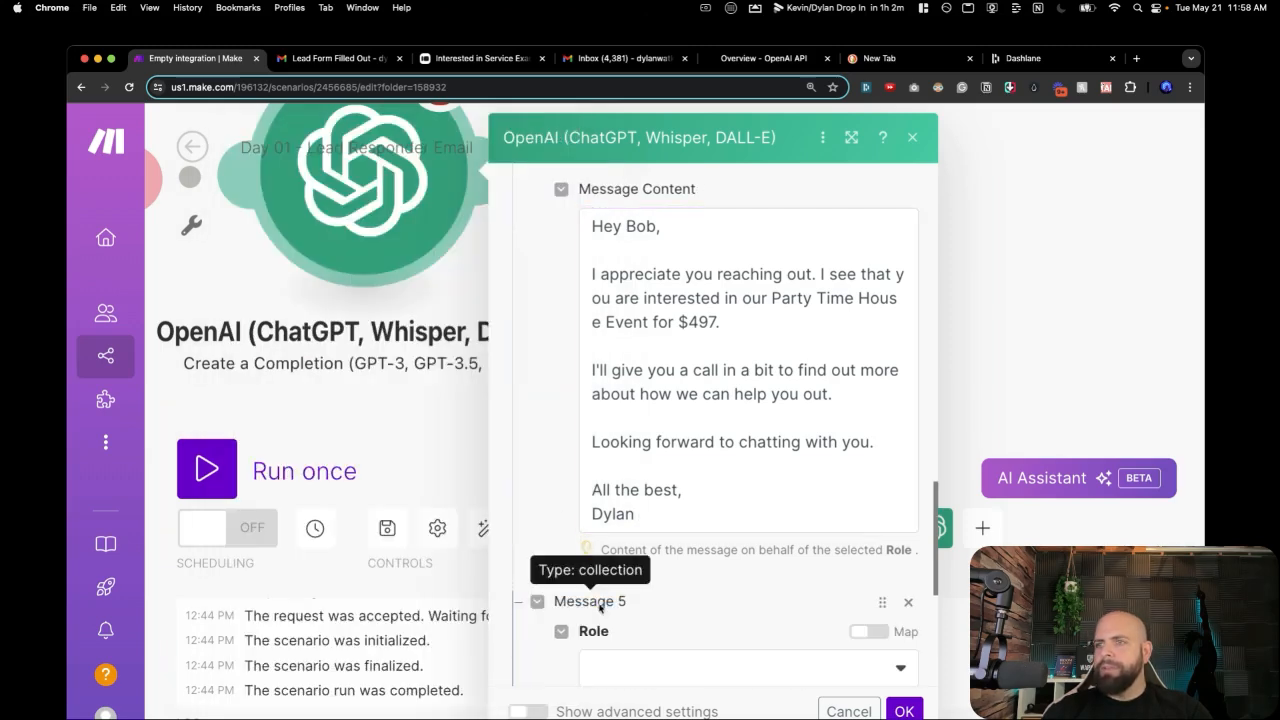
{"action": "scroll", "coordinate": [630, 594], "scroll_direction": "down", "scroll_amount": 2}
{"action": "left_click", "coordinate": [630, 600]}
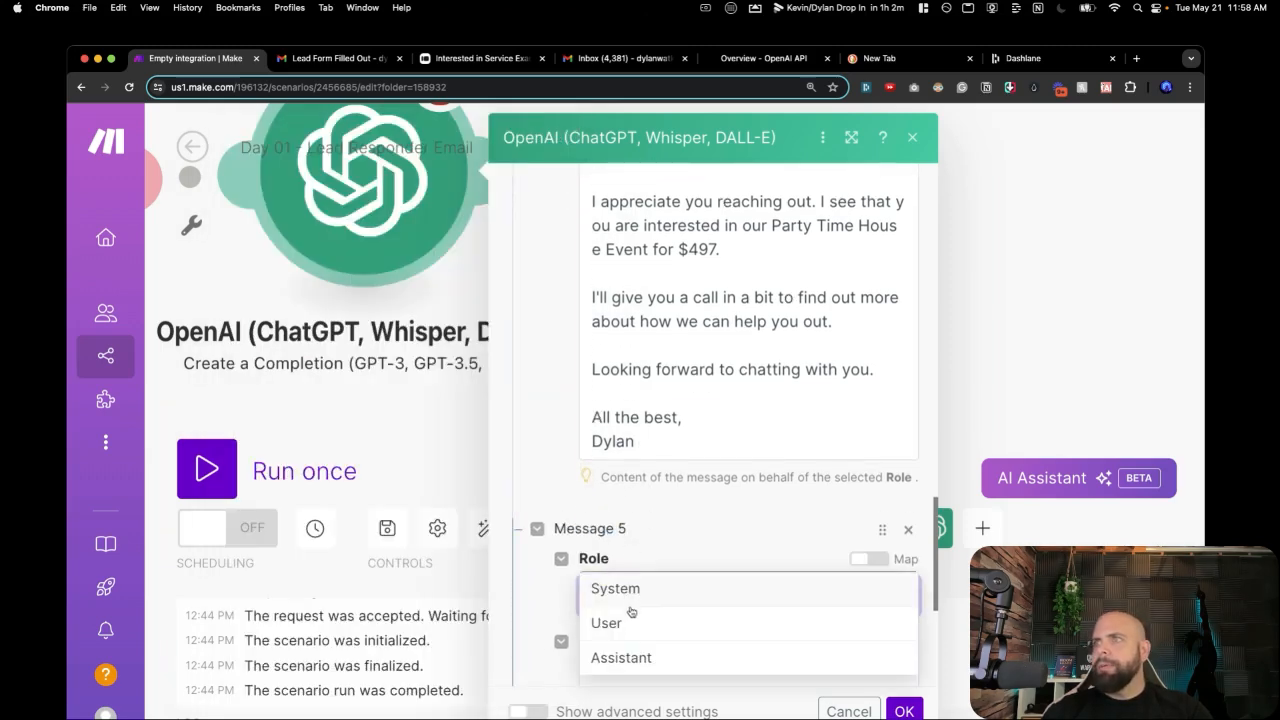
{"action": "left_click", "coordinate": [628, 620]}
Scroll through Messages 1–4 to review them.
{"action": "scroll", "coordinate": [643, 490], "scroll_direction": "up", "scroll_amount": 15}
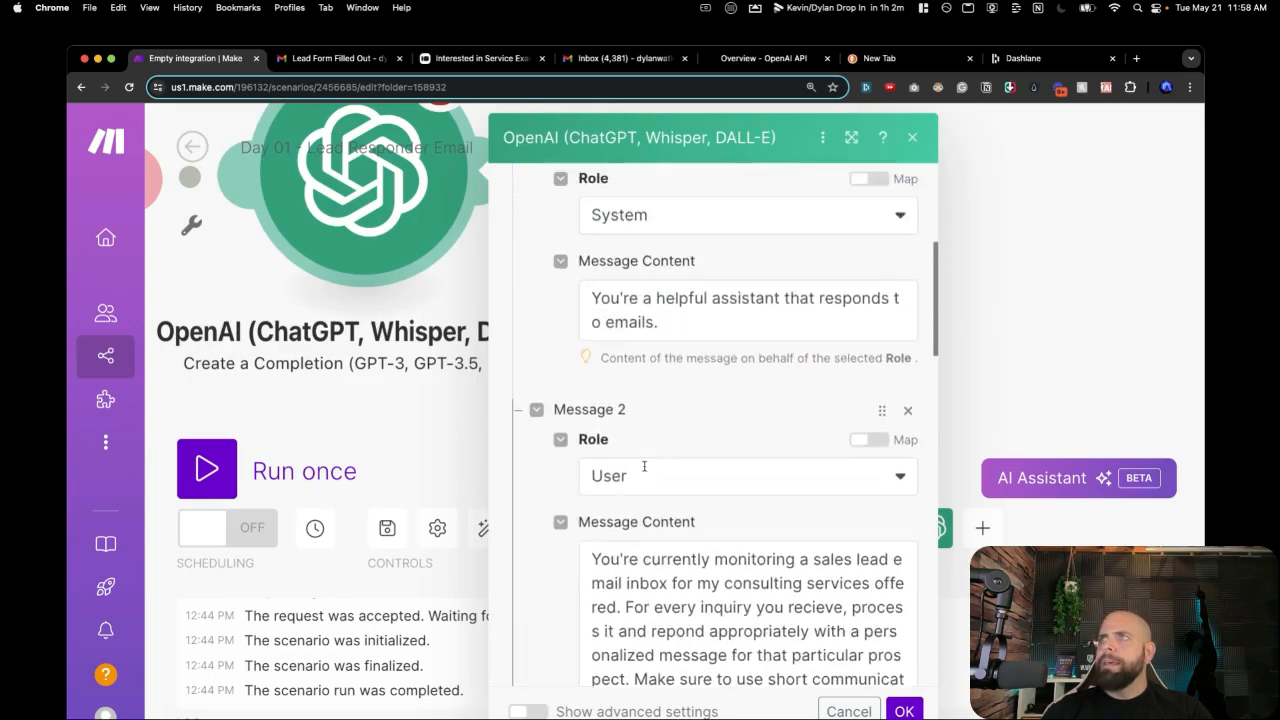
{"action": "scroll", "coordinate": [646, 470], "scroll_direction": "down", "scroll_amount": 3}
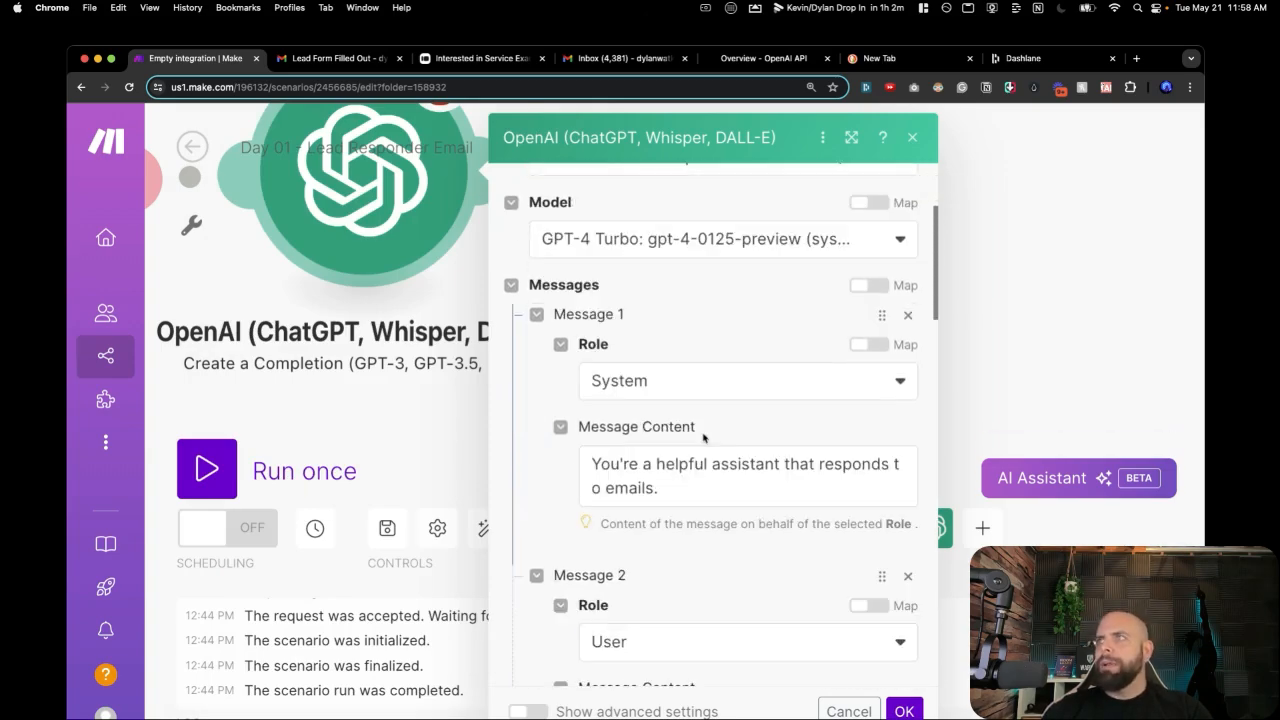
{"action": "scroll", "coordinate": [645, 518], "scroll_direction": "down", "scroll_amount": 6}
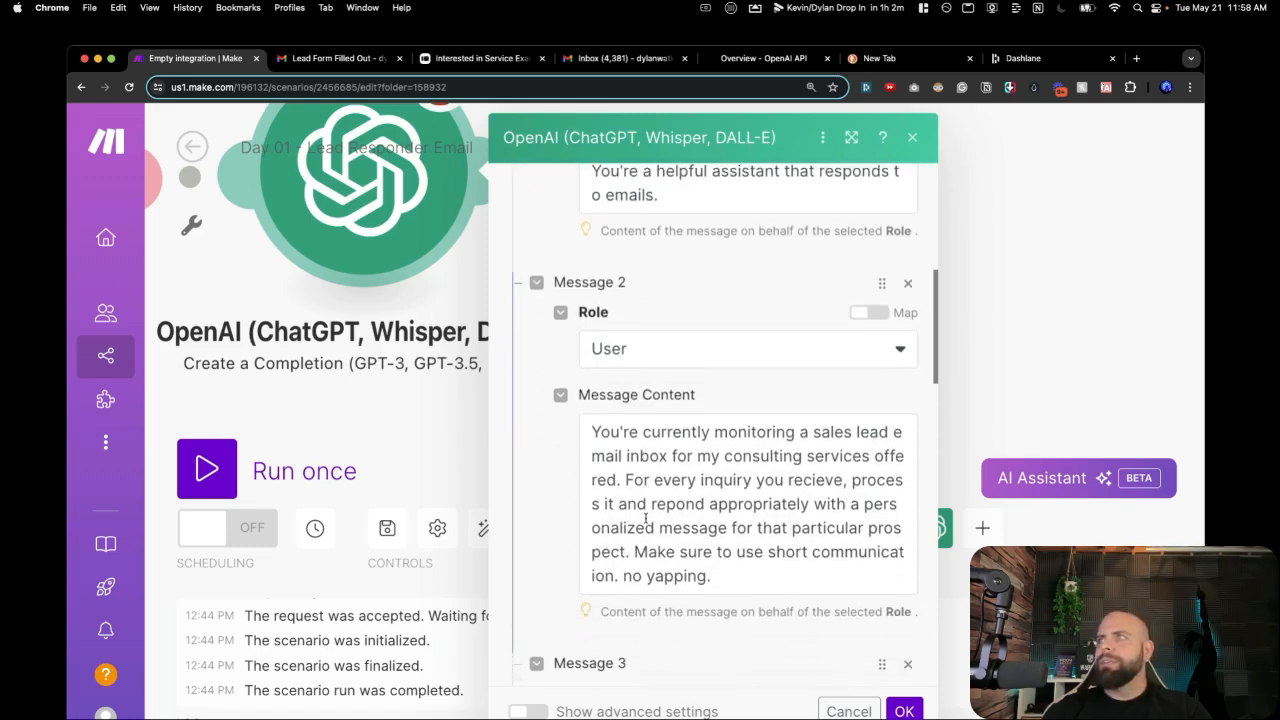
{"action": "scroll", "coordinate": [672, 495], "scroll_direction": "down", "scroll_amount": 8}
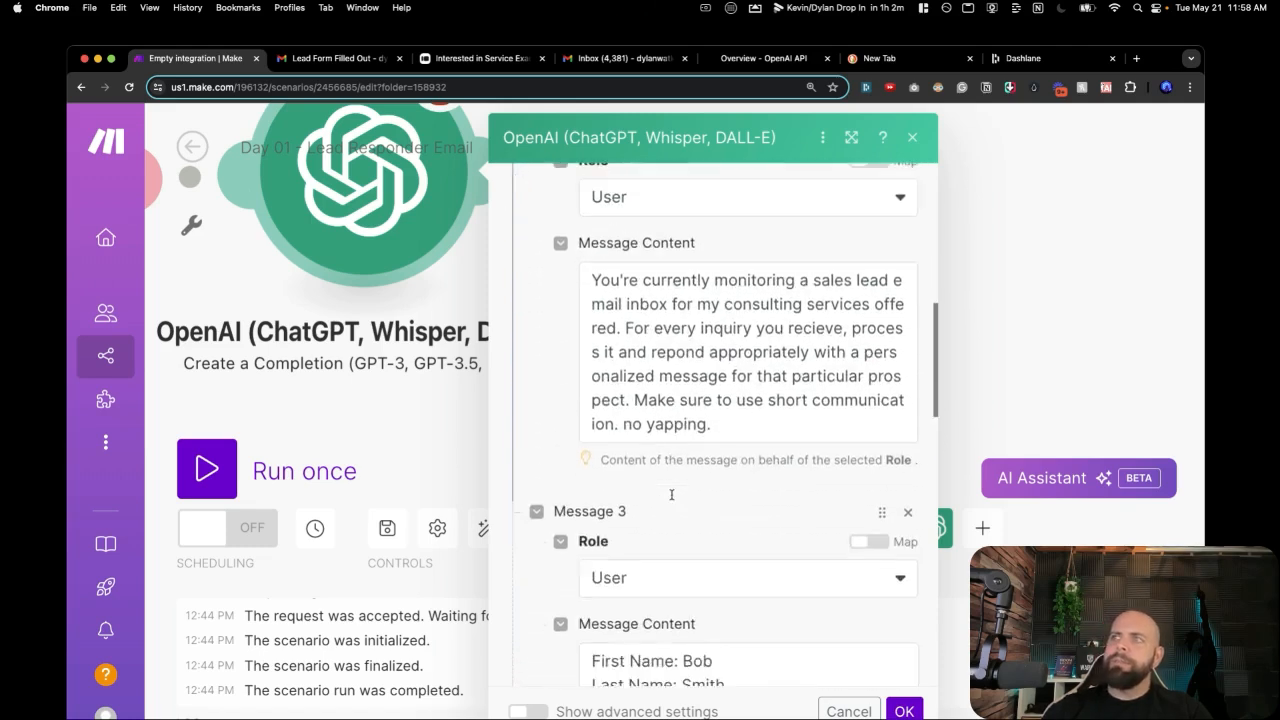
{"action": "scroll", "coordinate": [672, 497], "scroll_direction": "down", "scroll_amount": 1}
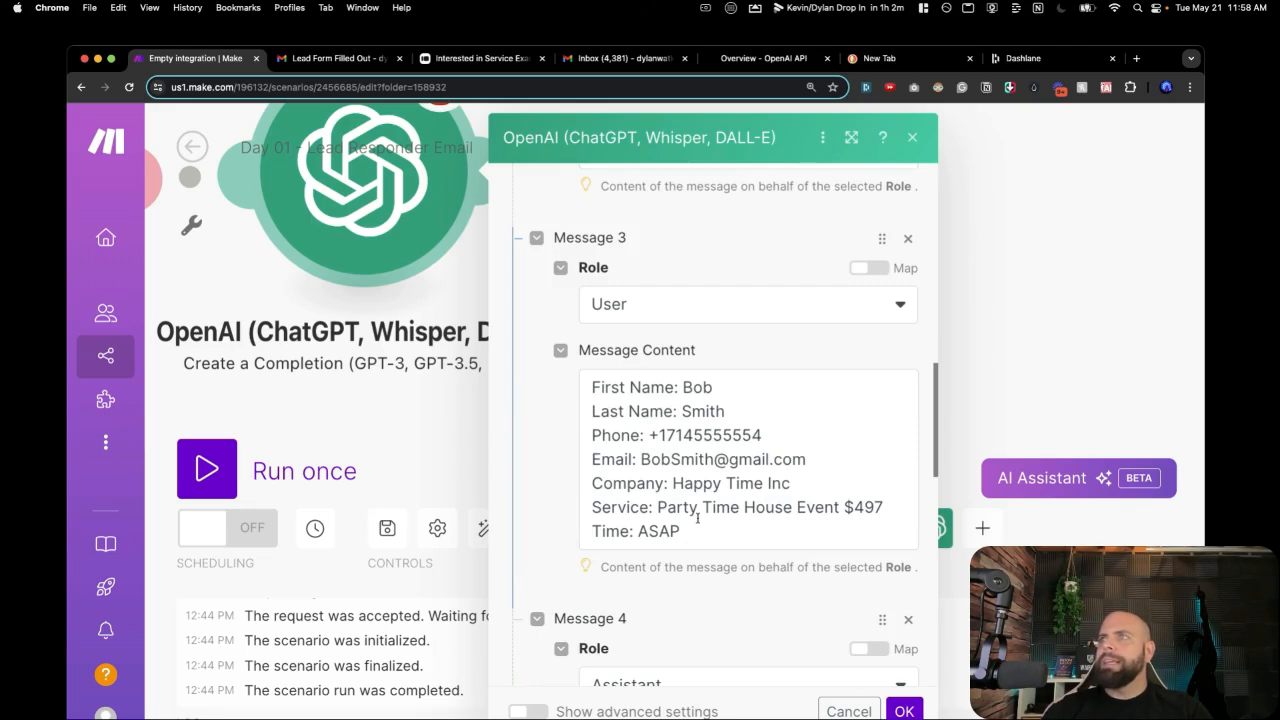
{"action": "scroll", "coordinate": [643, 531], "scroll_direction": "down", "scroll_amount": 8}
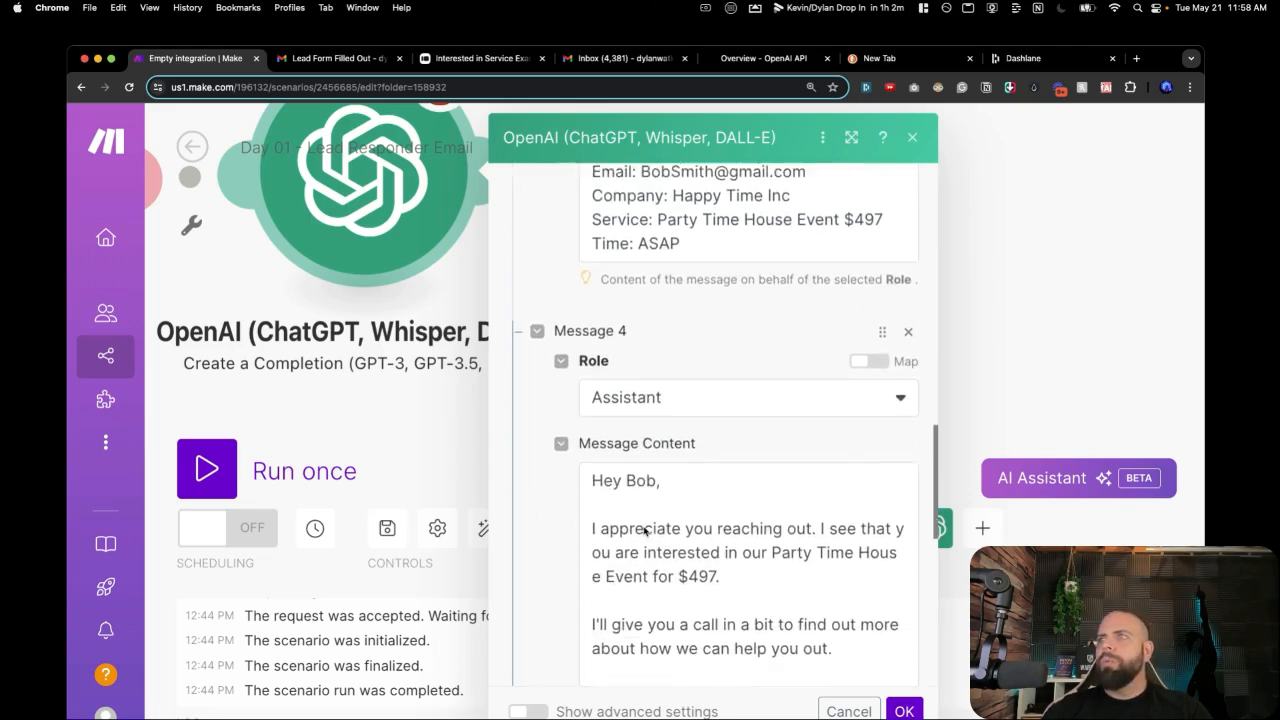
{"action": "scroll", "coordinate": [646, 438], "scroll_direction": "down", "scroll_amount": 1}
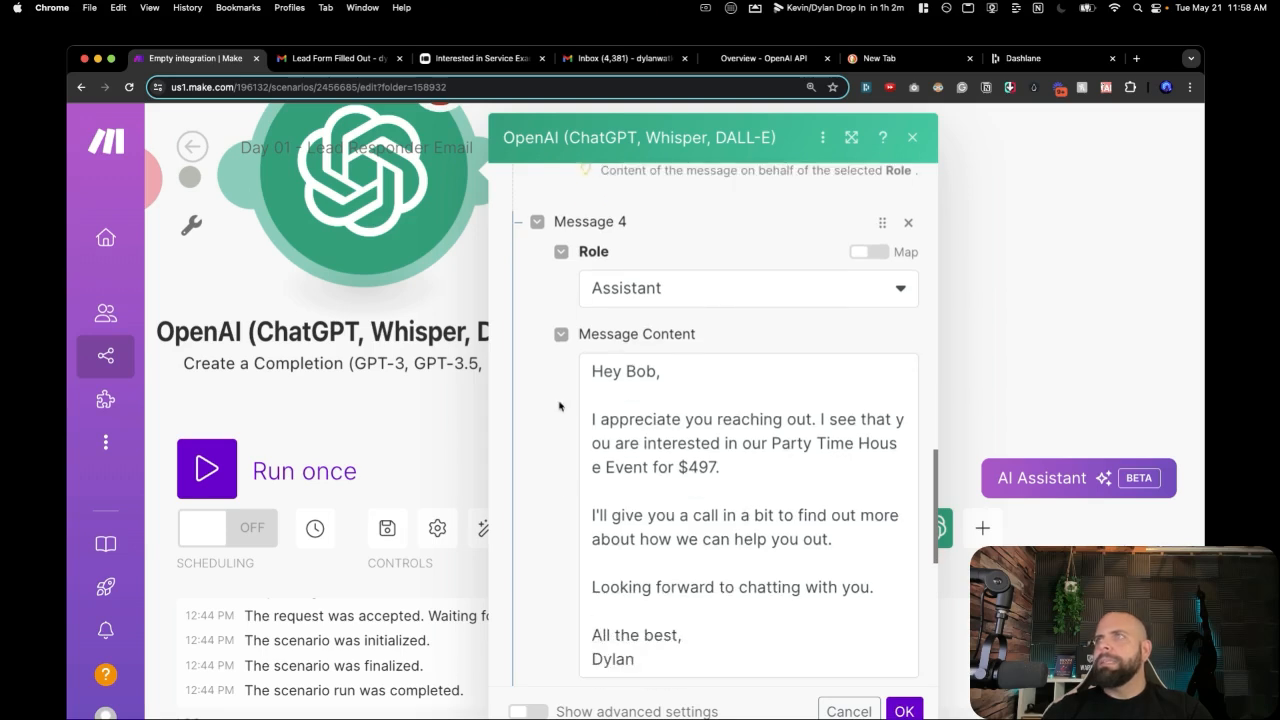
{"action": "scroll", "coordinate": [630, 450], "scroll_direction": "down", "scroll_amount": 7}
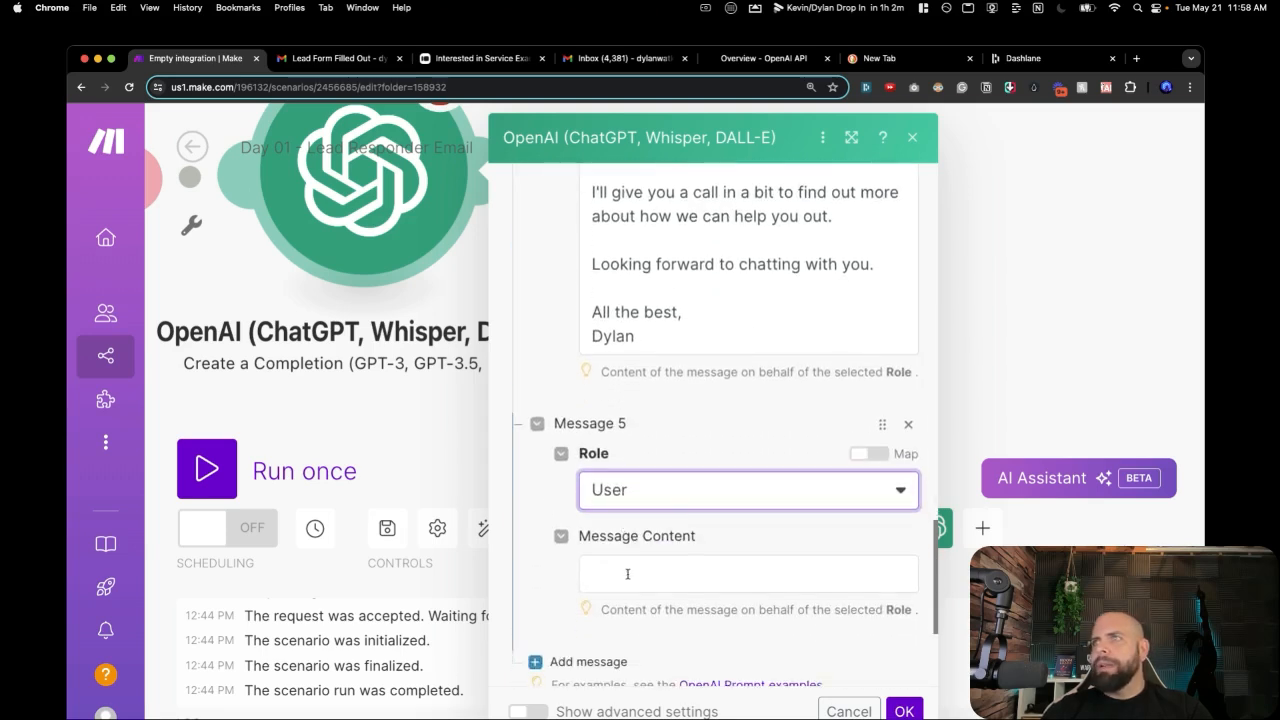
Map the Email trigger's Text content into Message 5 and save the OpenAI module.
{"action": "left_click", "coordinate": [627, 573]}
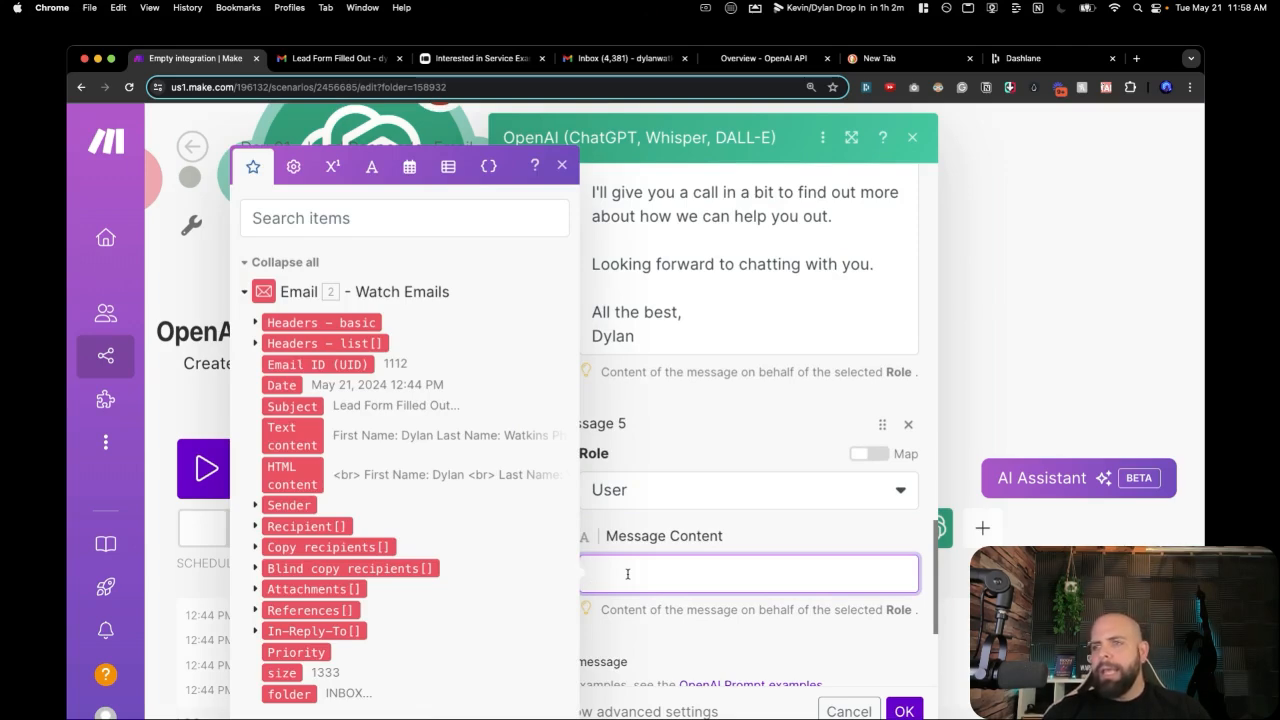
{"action": "left_click", "coordinate": [283, 436]}
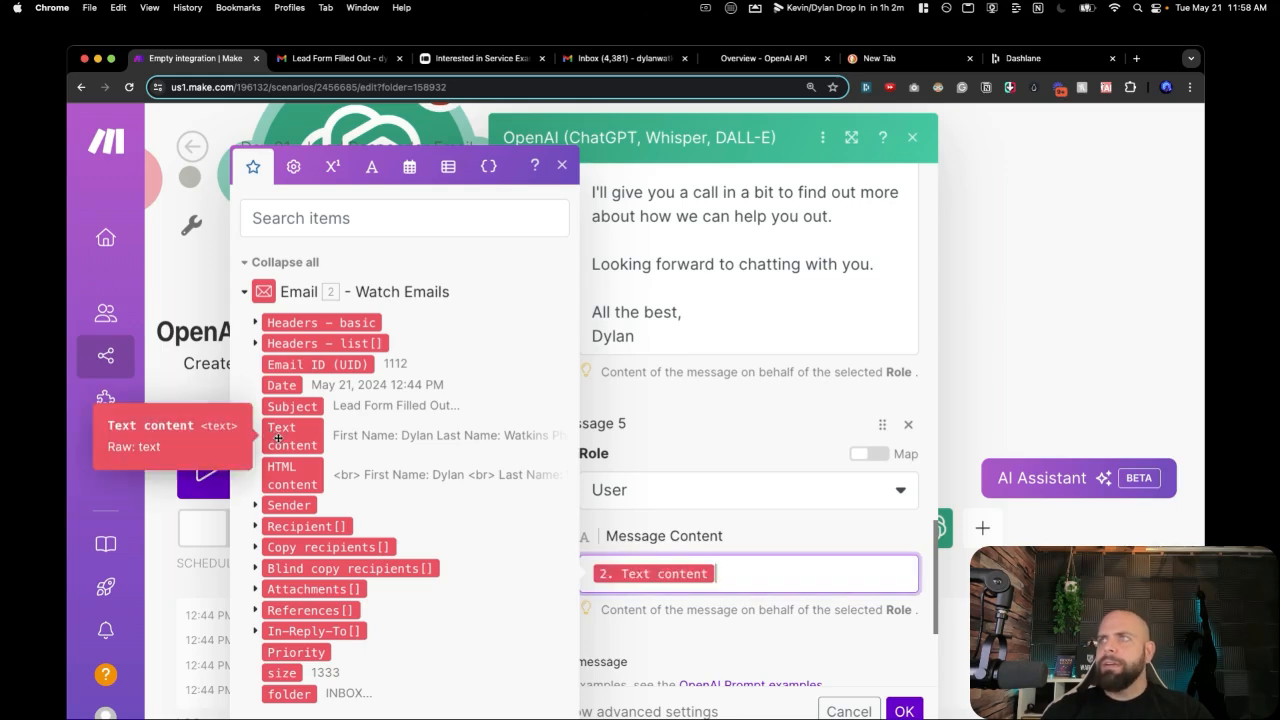
{"action": "left_click", "coordinate": [681, 632]}
{"action": "scroll", "coordinate": [679, 515], "scroll_direction": "down", "scroll_amount": 3}
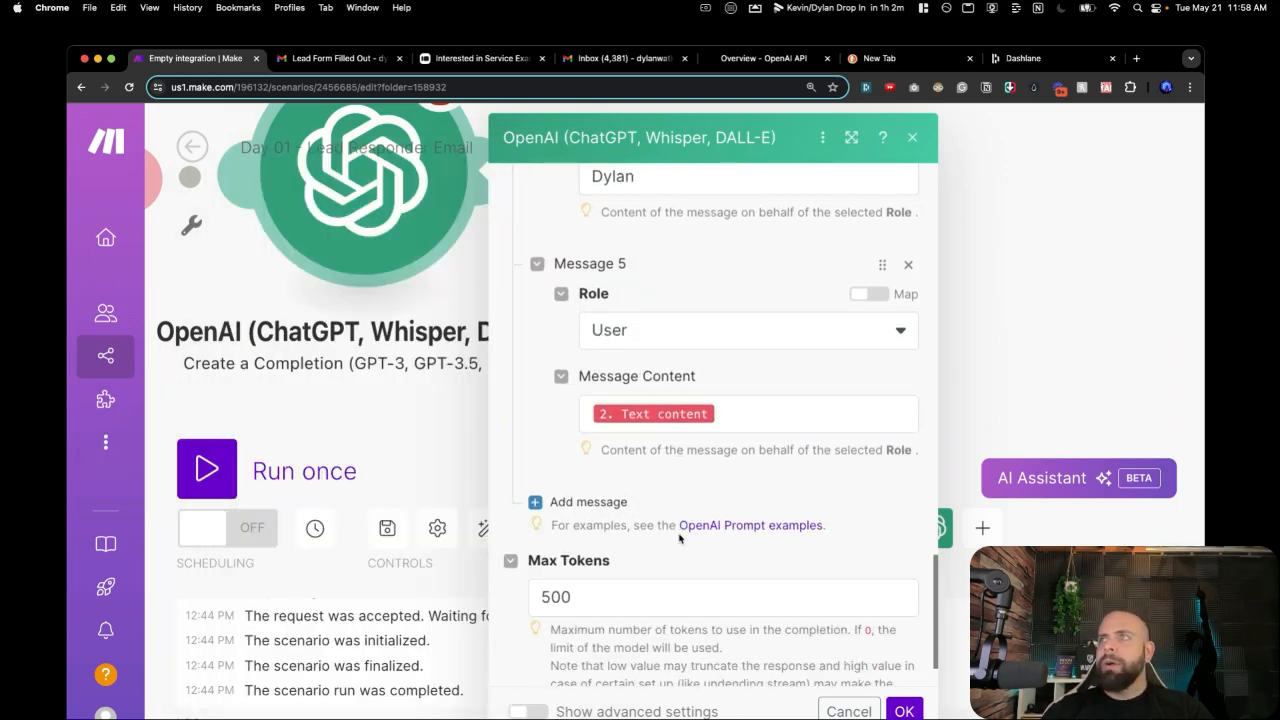
{"action": "scroll", "coordinate": [600, 520], "scroll_direction": "down", "scroll_amount": 2}
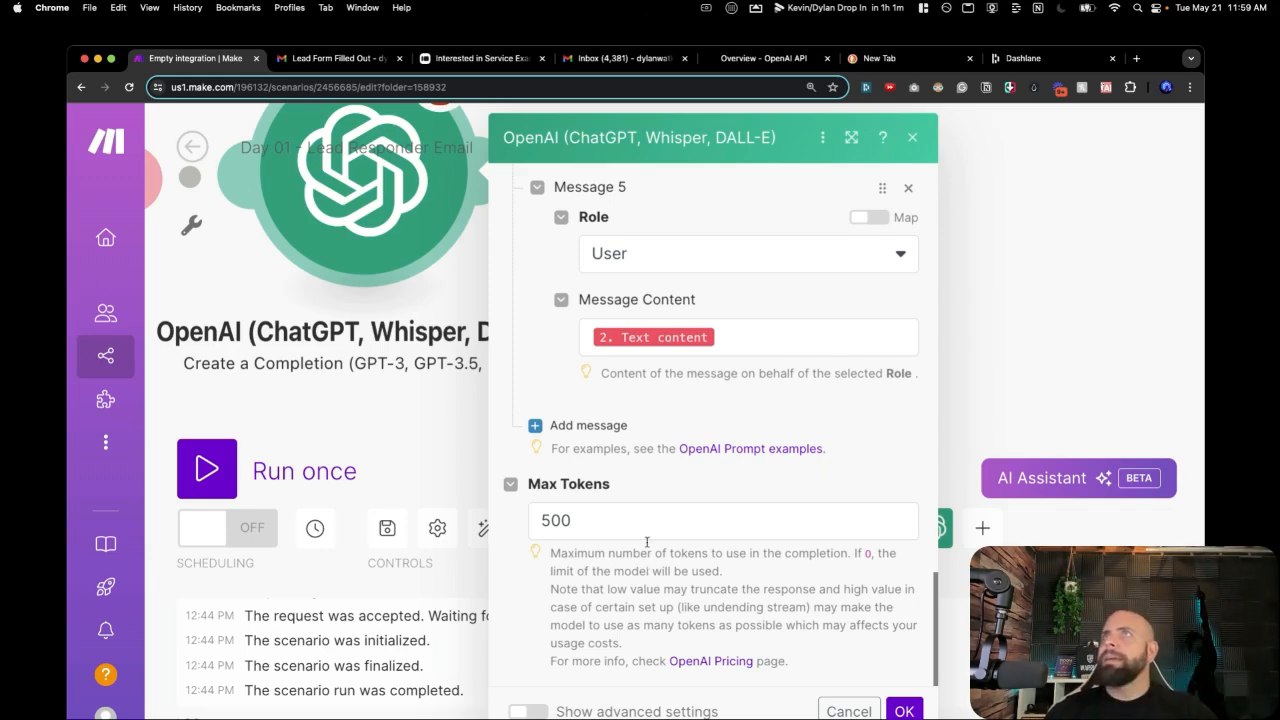
{"action": "left_click", "coordinate": [899, 710]}
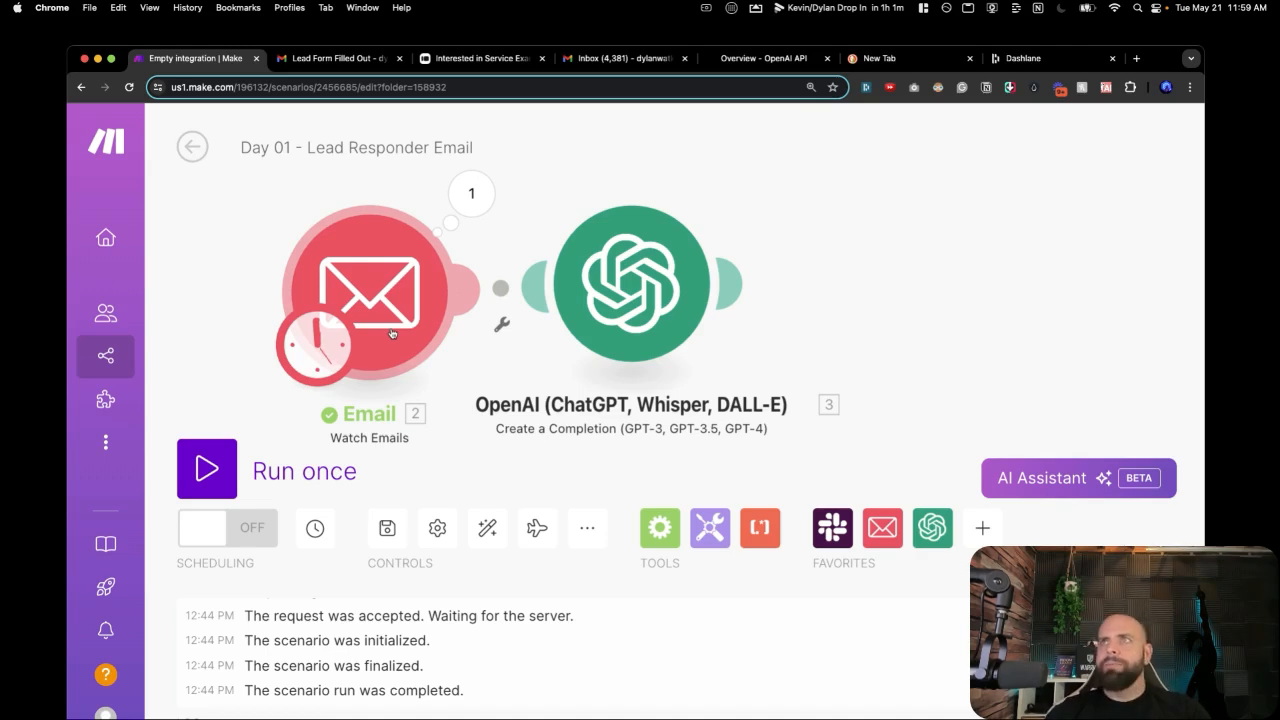
Set the Email trigger to start from the top 'Lead Form Filled Out' email.
{"action": "right_click", "coordinate": [392, 333]}
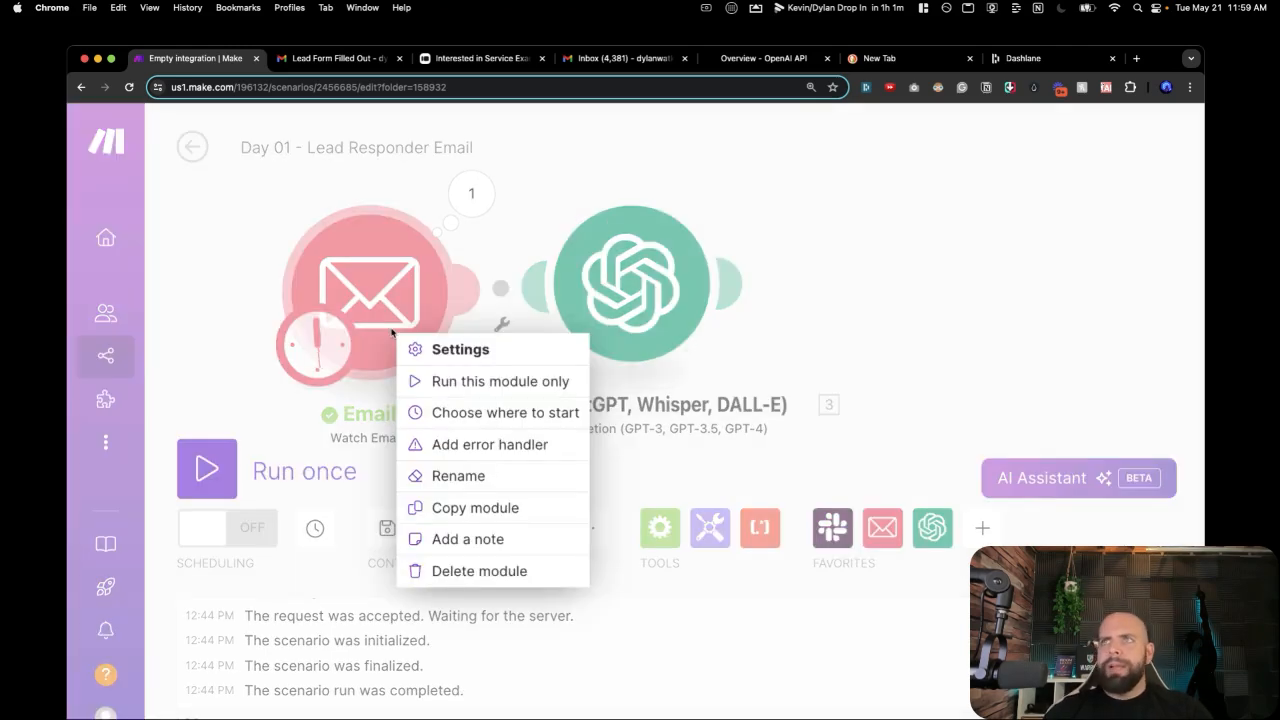
{"action": "left_click", "coordinate": [428, 413]}
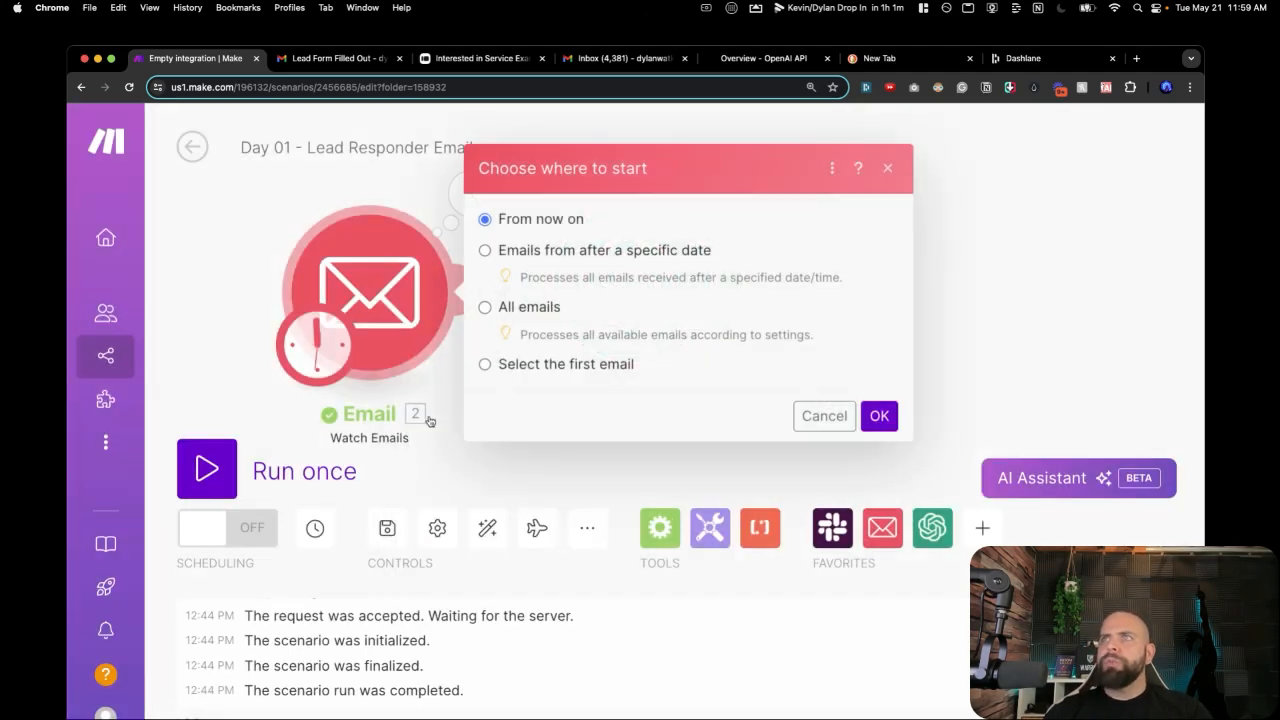
{"action": "left_click", "coordinate": [485, 365]}
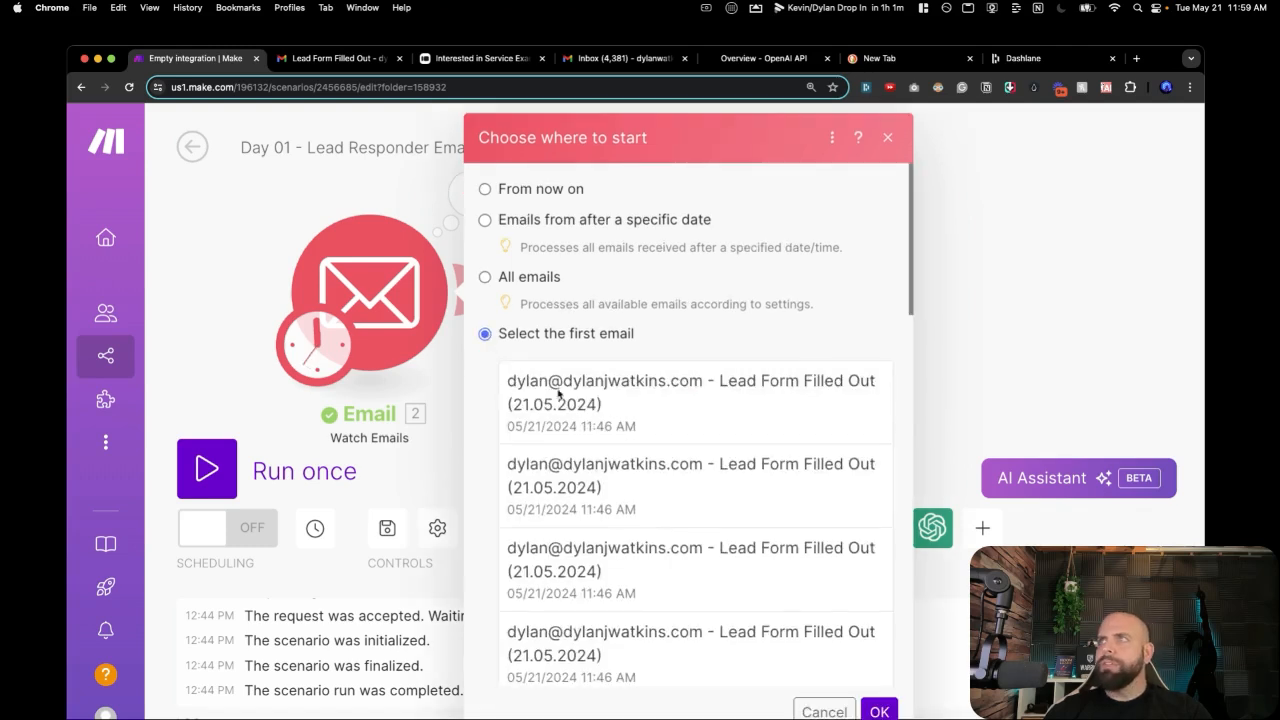
{"action": "left_click", "coordinate": [587, 404]}
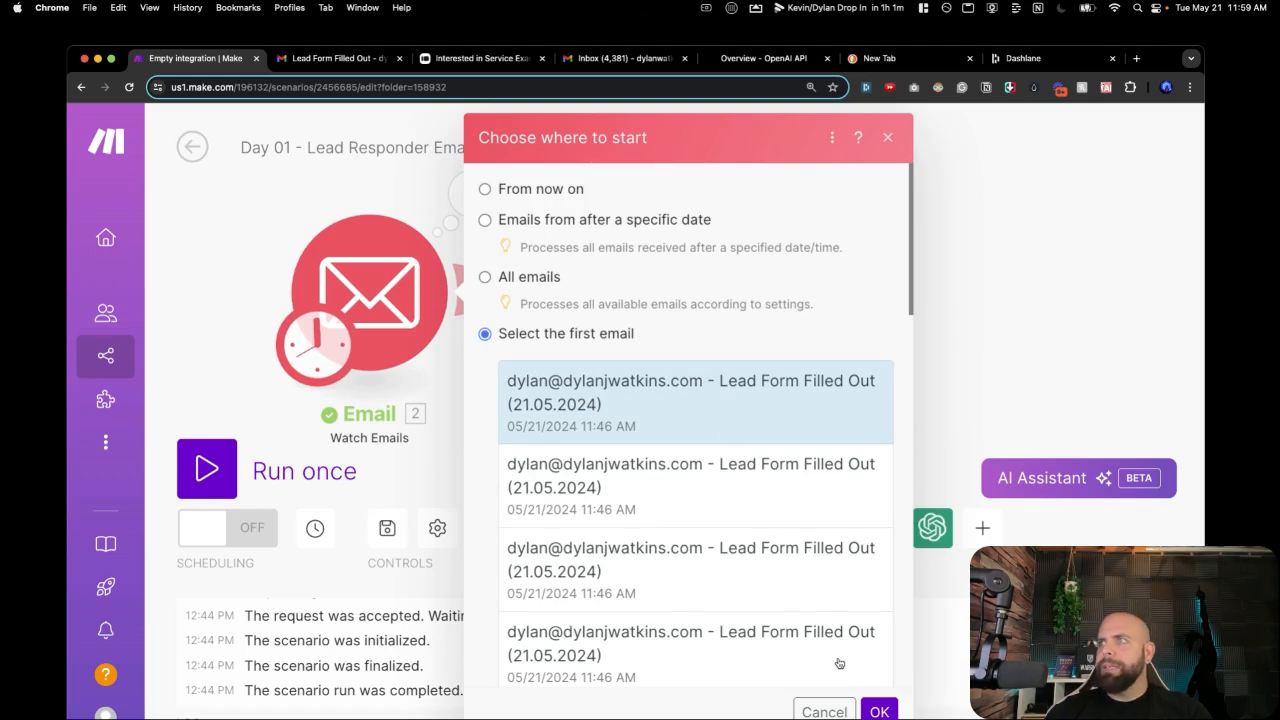
{"action": "left_click", "coordinate": [872, 710]}
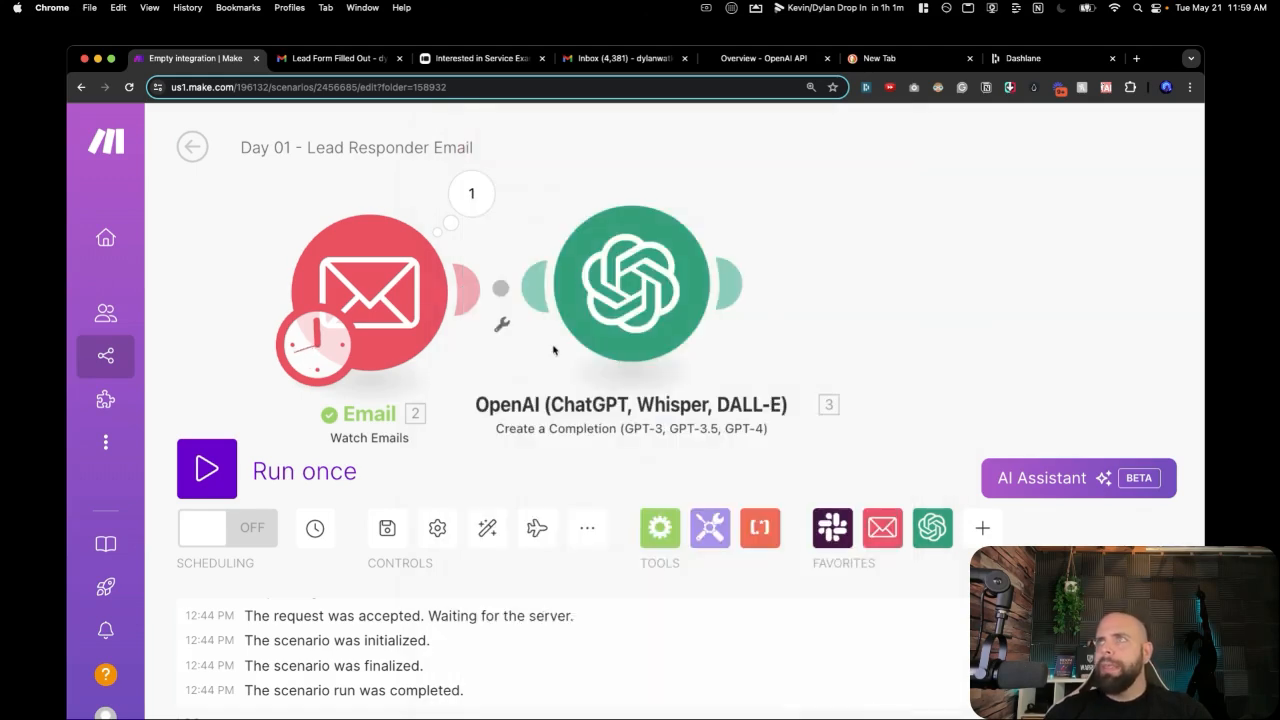
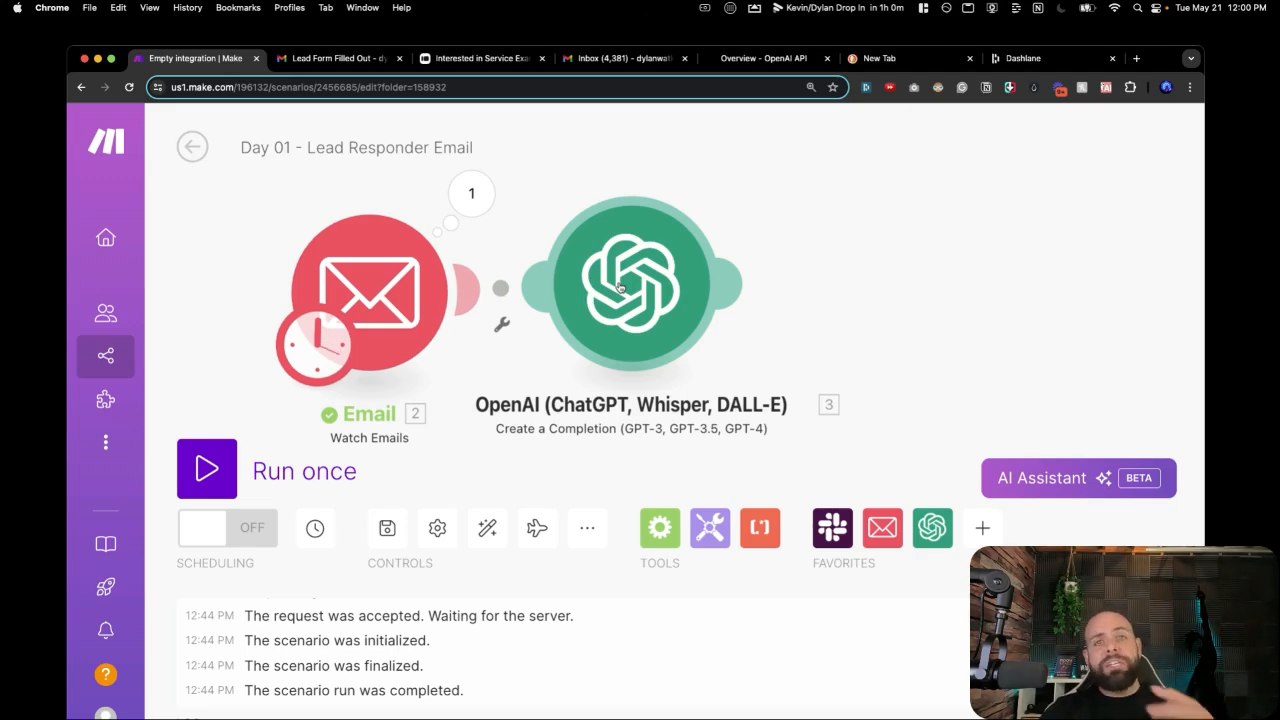
Check the OpenAI module's messages, then run the Lead Responder scenario once as a test.
{"action": "left_click", "coordinate": [610, 266]}
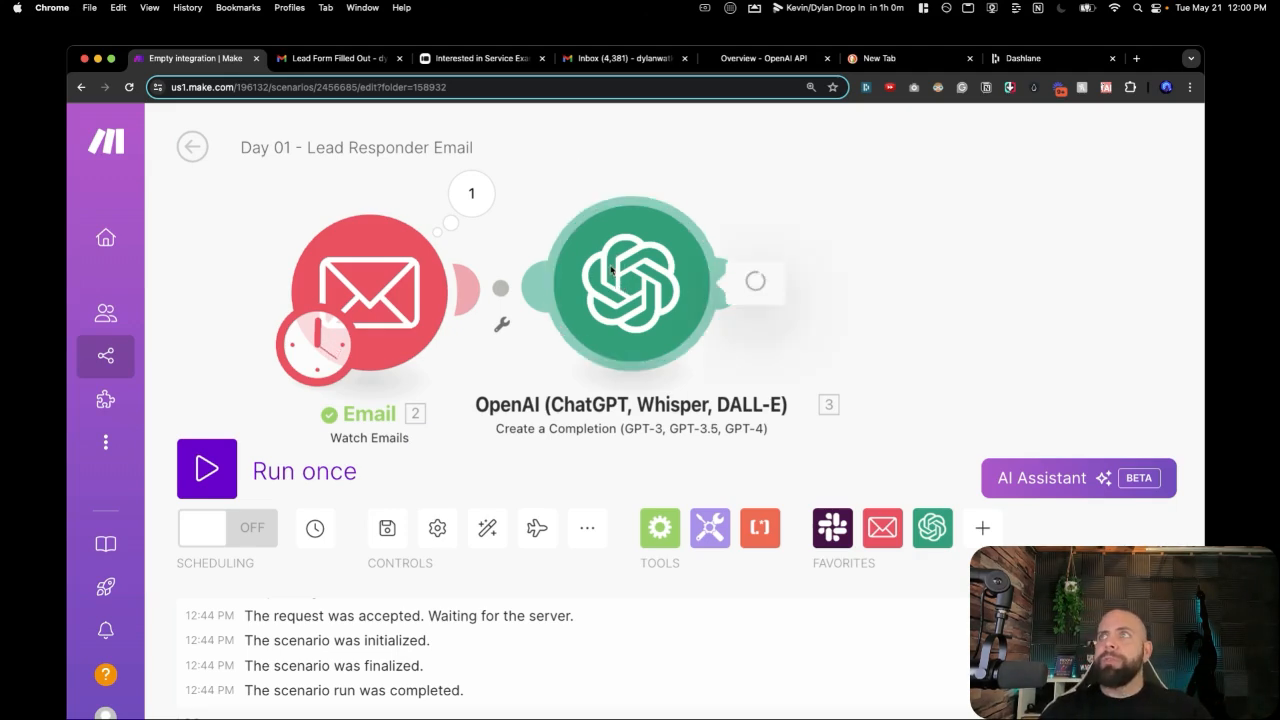
{"action": "scroll", "coordinate": [829, 497], "scroll_direction": "down", "scroll_amount": 5}
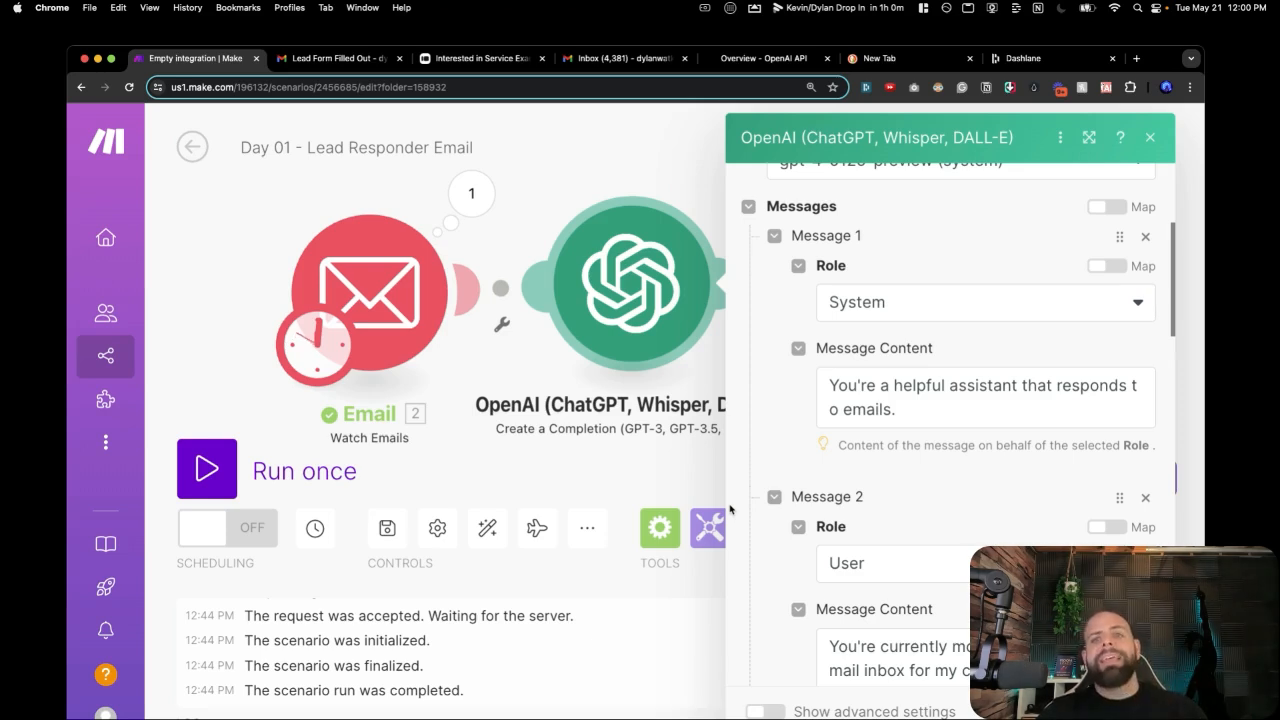
{"action": "left_click", "coordinate": [625, 467]}
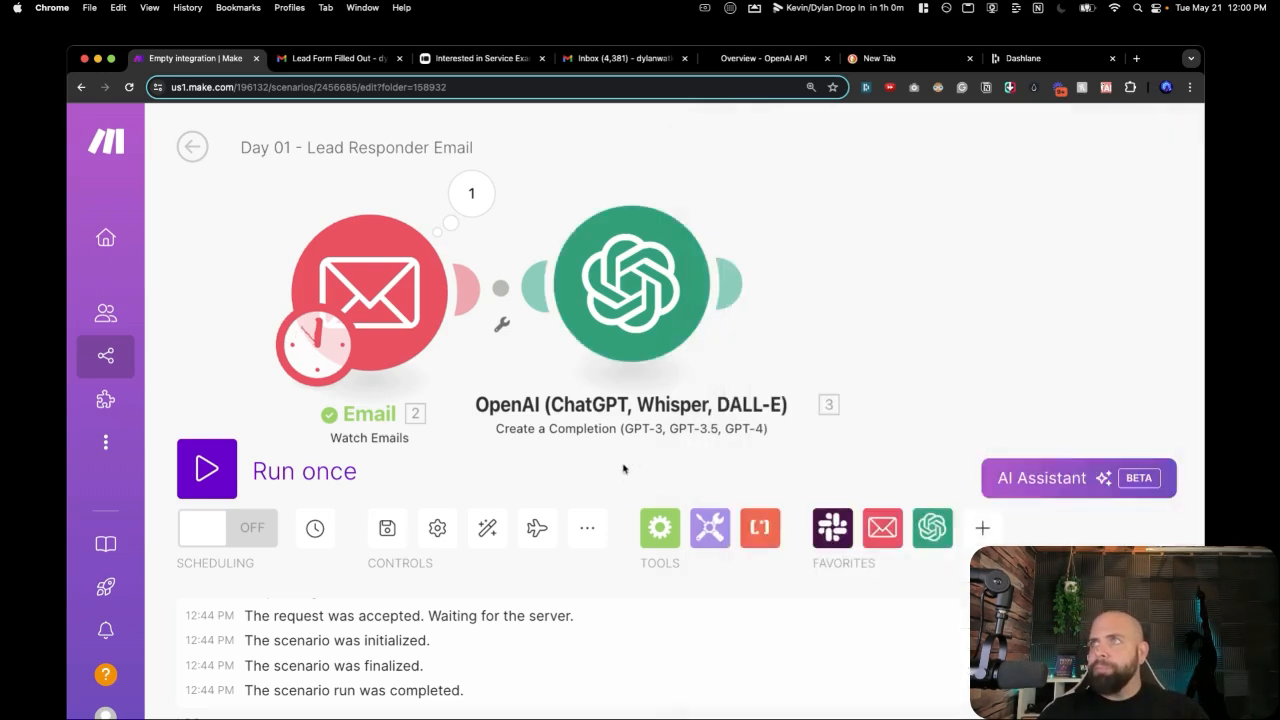
{"action": "left_click", "coordinate": [265, 468]}
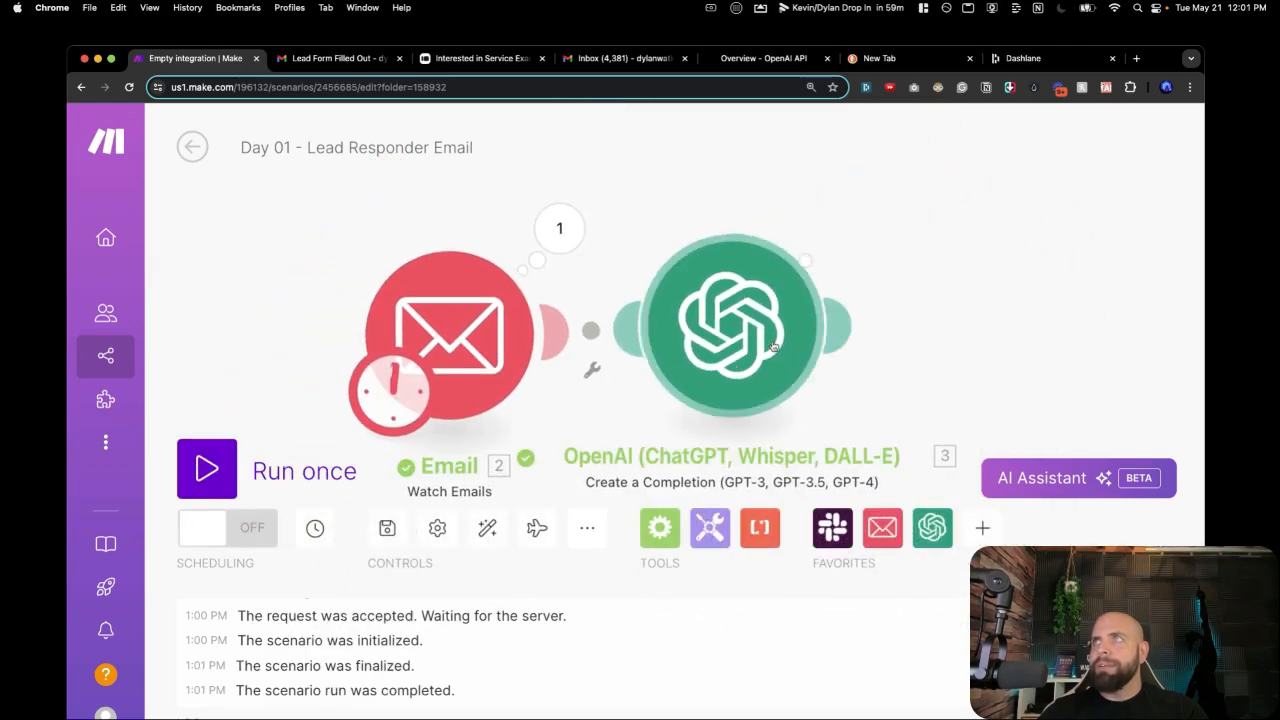
View the OpenAI module's drafted reply in the run output, then move to the Gmail inbox.
{"action": "scroll", "coordinate": [727, 340], "scroll_direction": "right", "scroll_amount": 5}
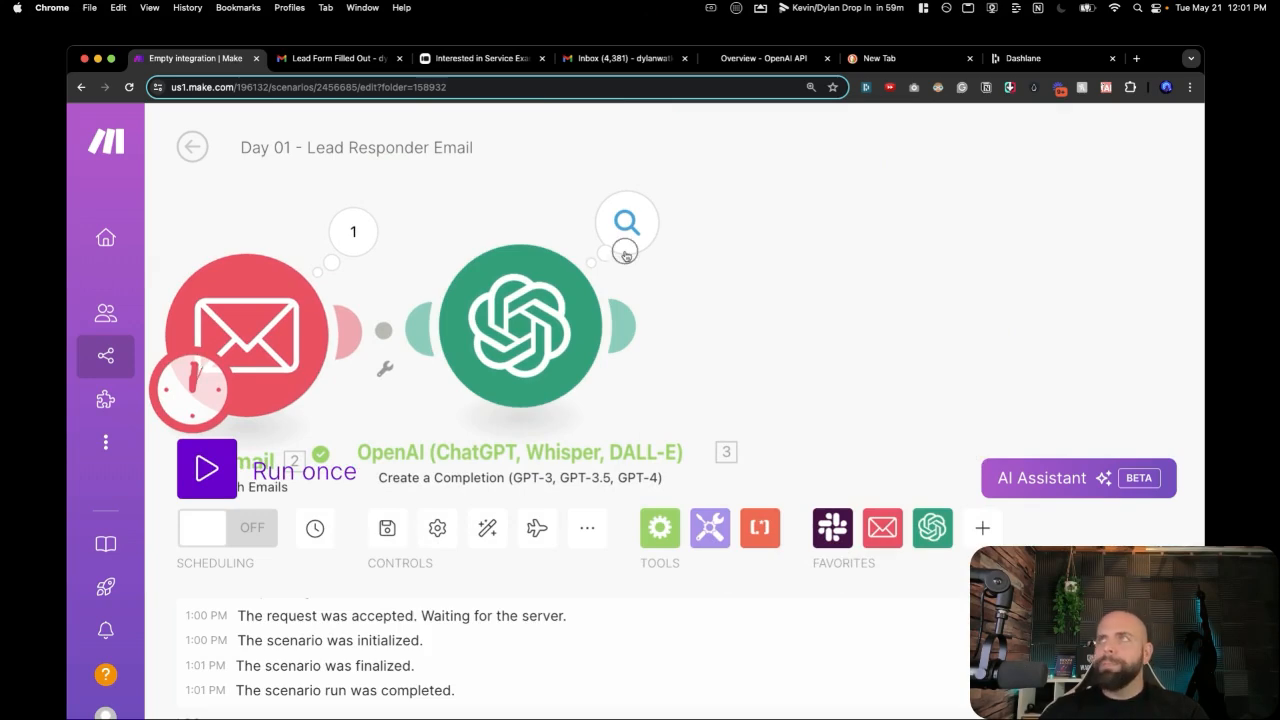
{"action": "left_click", "coordinate": [626, 257]}
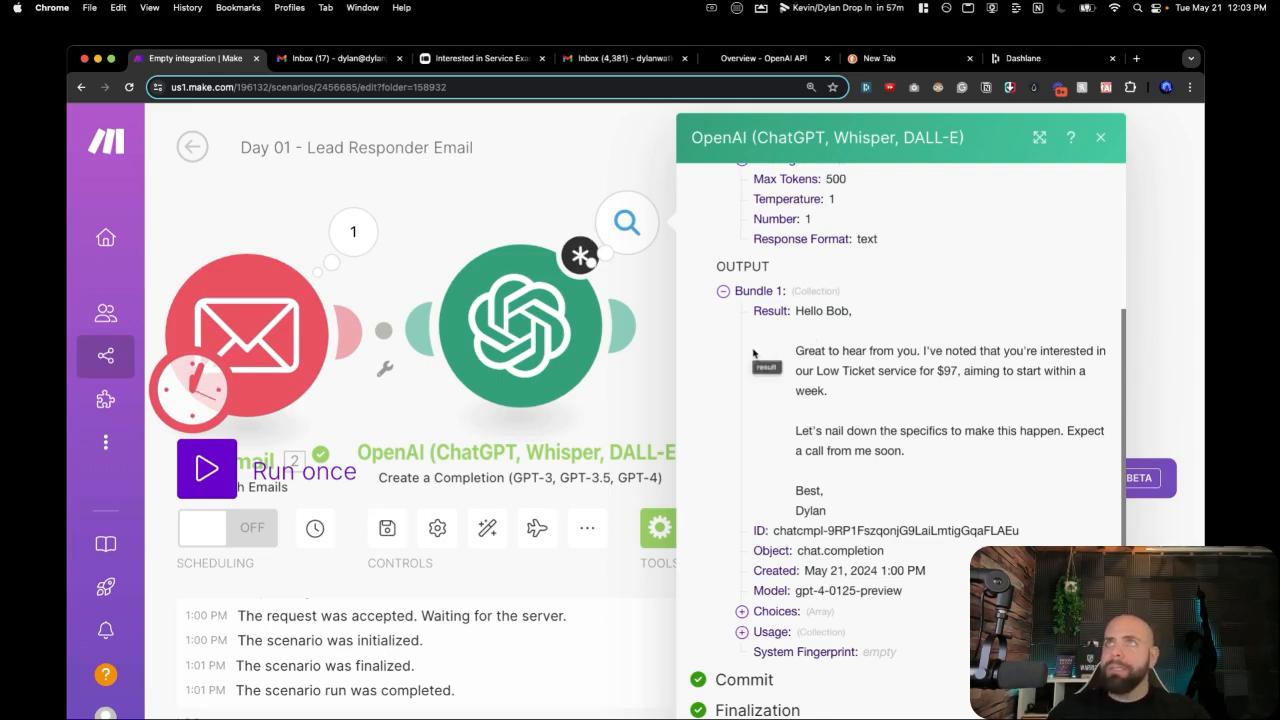
{"action": "left_click", "coordinate": [352, 62]}
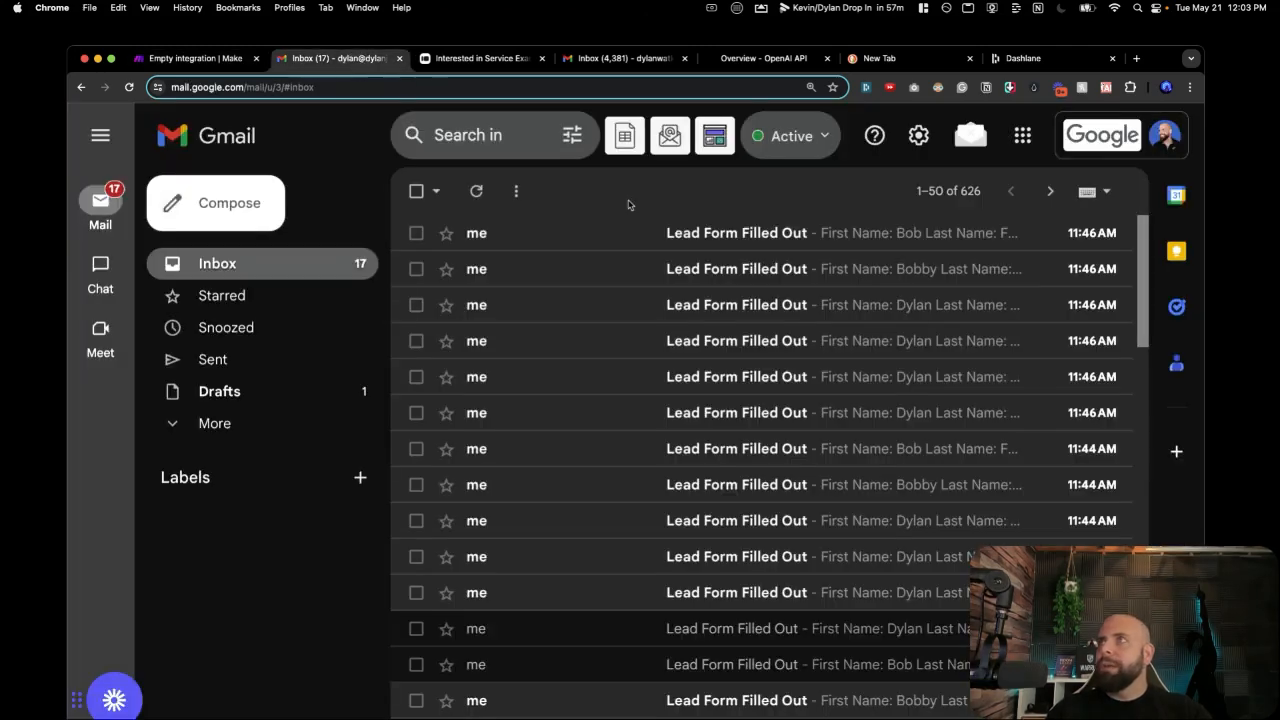
Open the newest Lead Form Filled Out email, highlight the lead's details, and return to Make.
{"action": "left_click", "coordinate": [682, 231]}
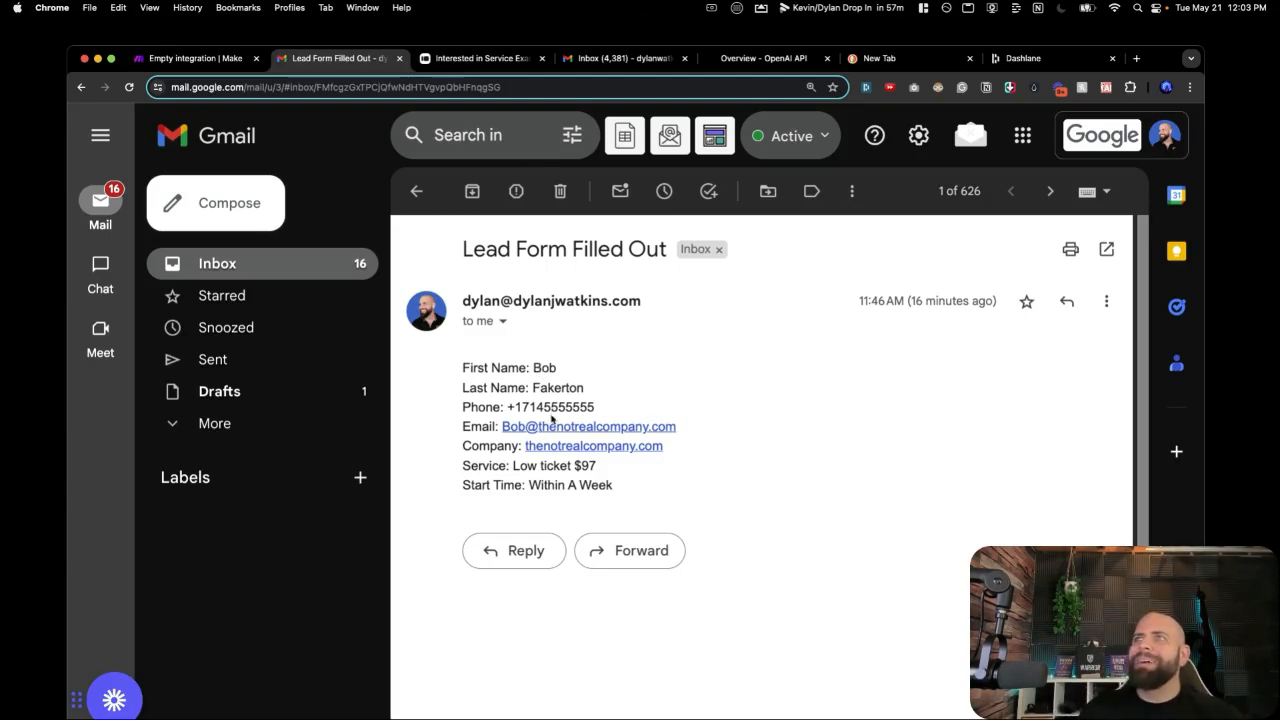
{"action": "left_click_drag", "start_coordinate": [466, 362], "coordinate": [633, 512]}
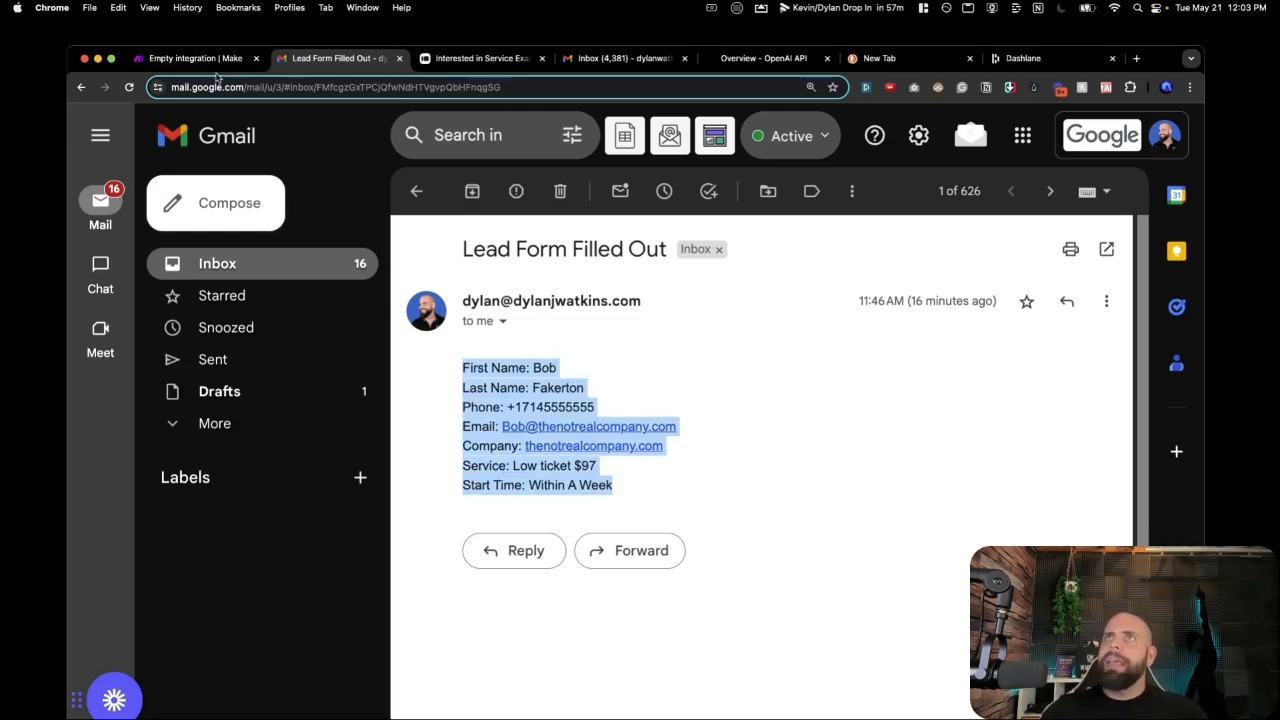
{"action": "left_click", "coordinate": [198, 59]}
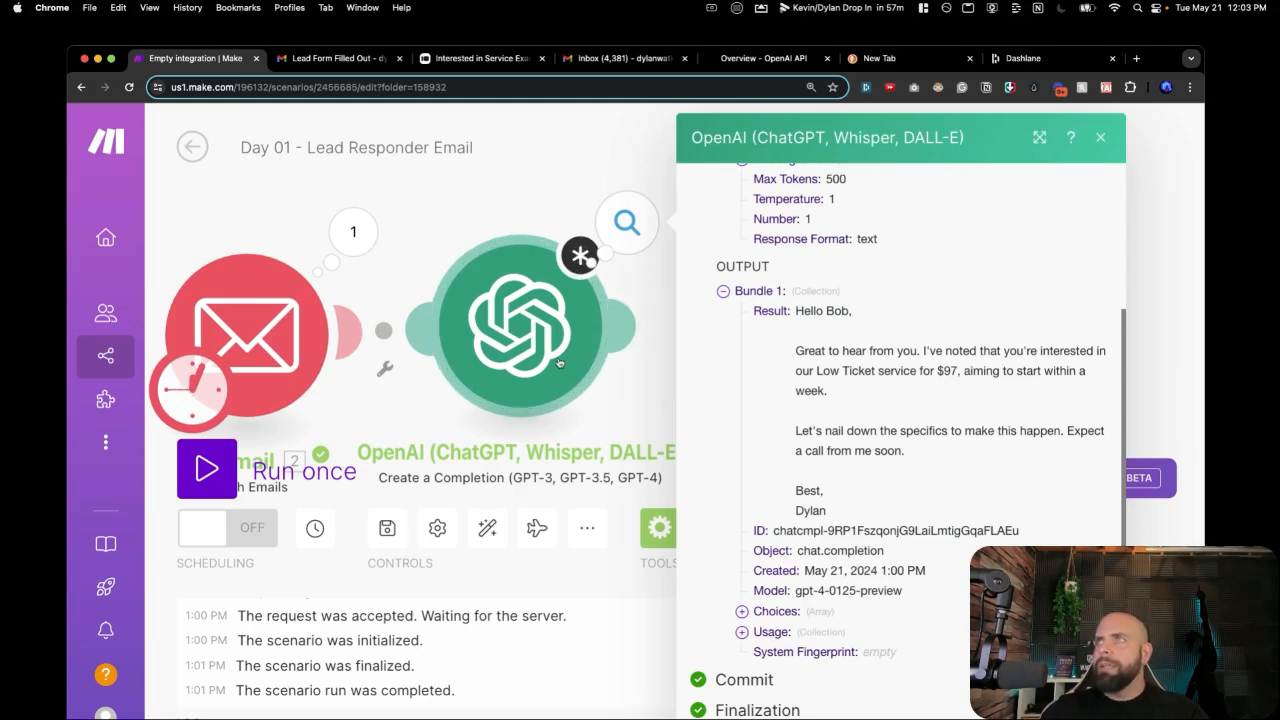
Review the OpenAI module's prompt messages, then add an empty module after it.
{"action": "left_click", "coordinate": [574, 289]}
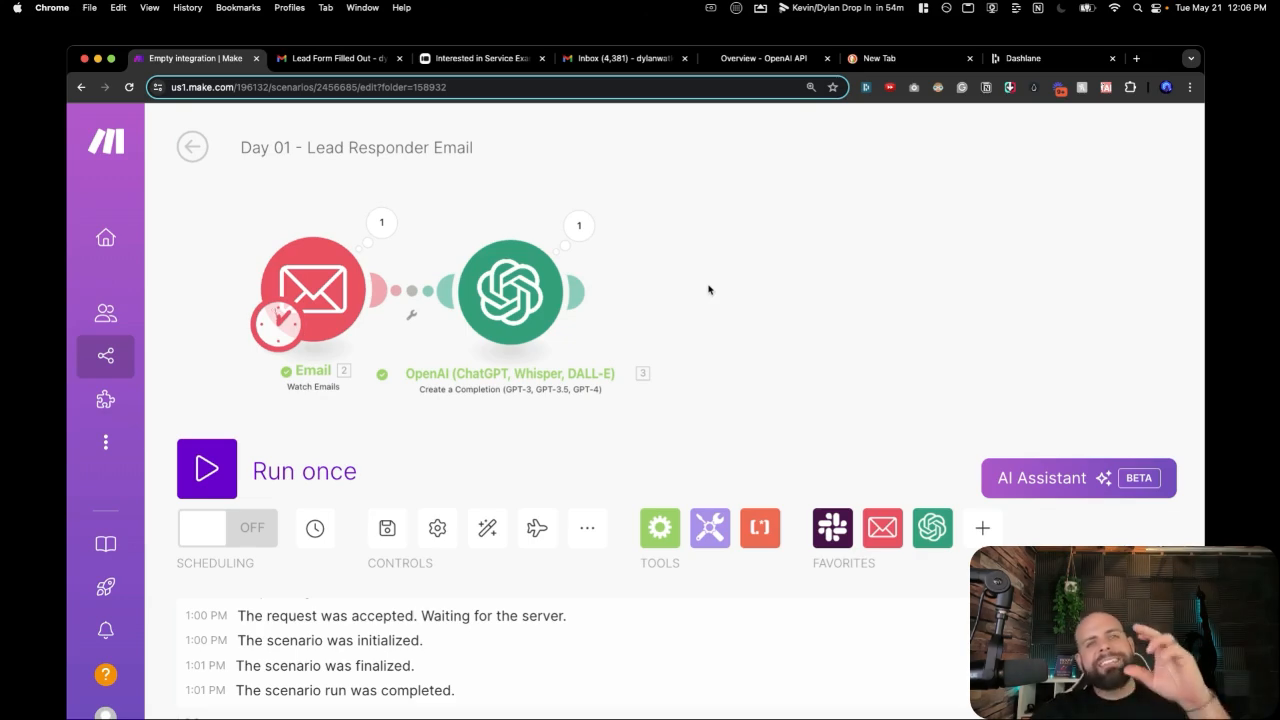
{"action": "left_click", "coordinate": [534, 330]}
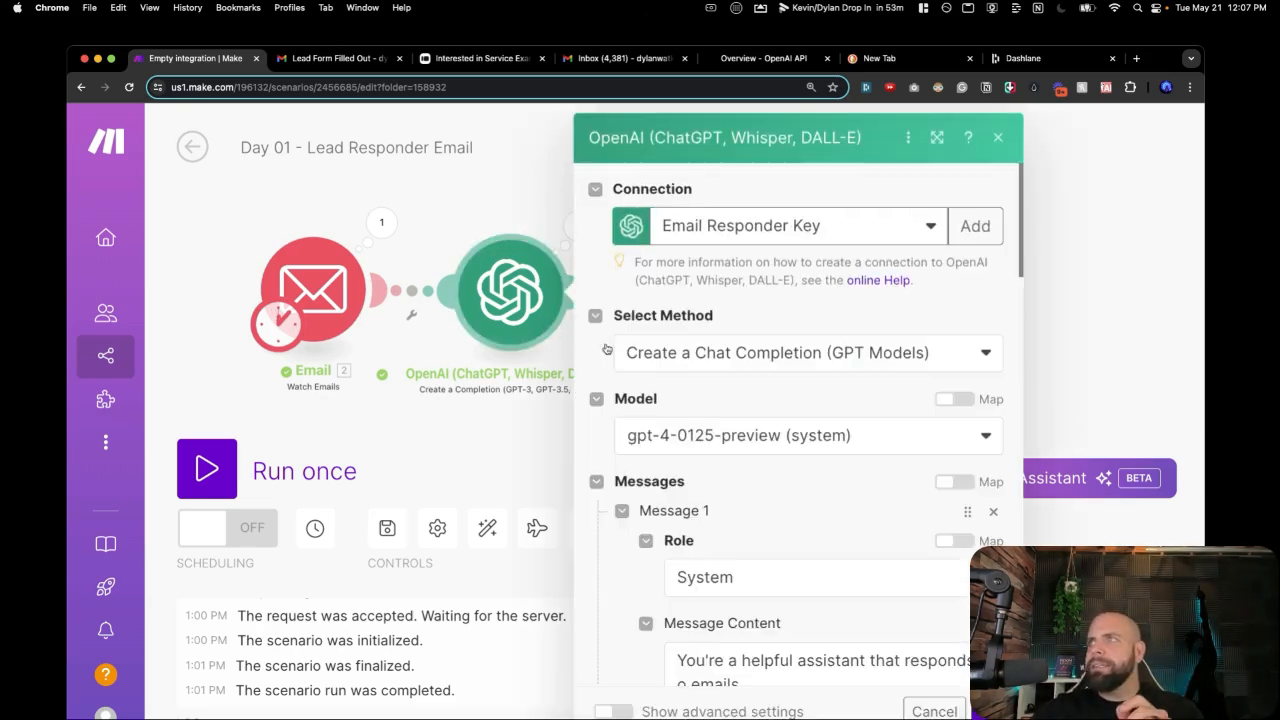
{"action": "scroll", "coordinate": [675, 446], "scroll_direction": "down", "scroll_amount": 10}
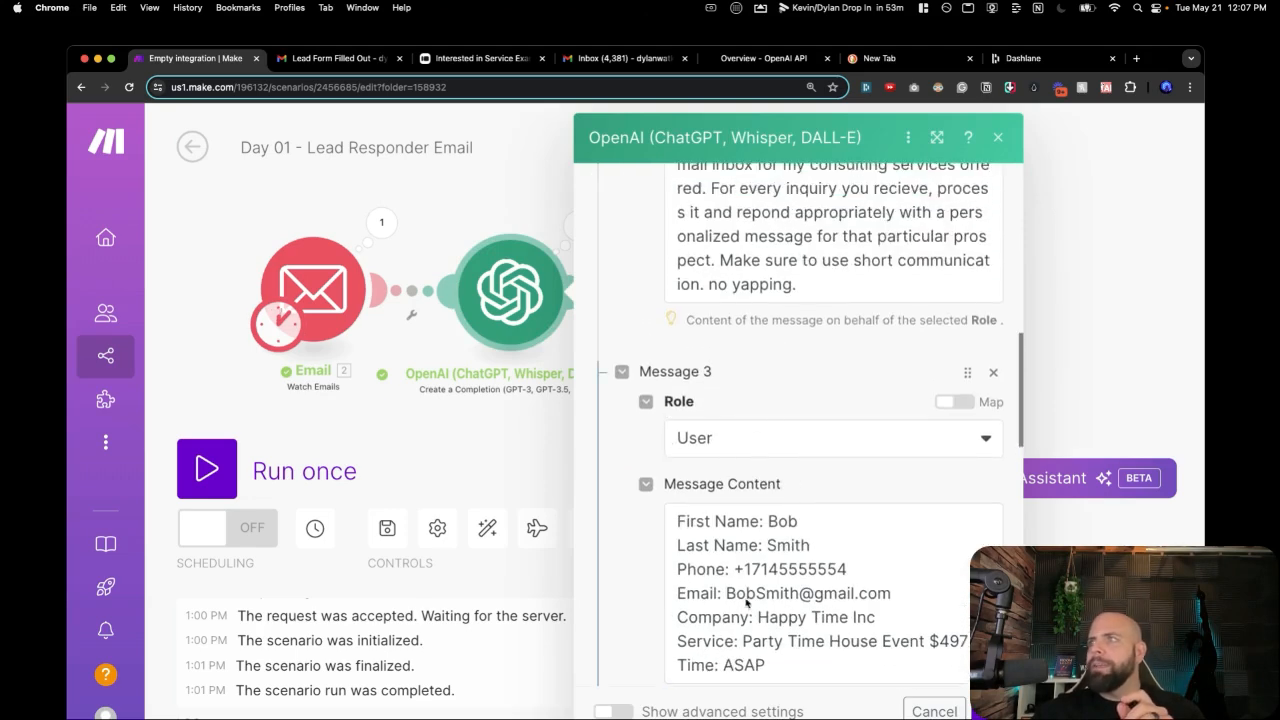
{"action": "left_click", "coordinate": [540, 446]}
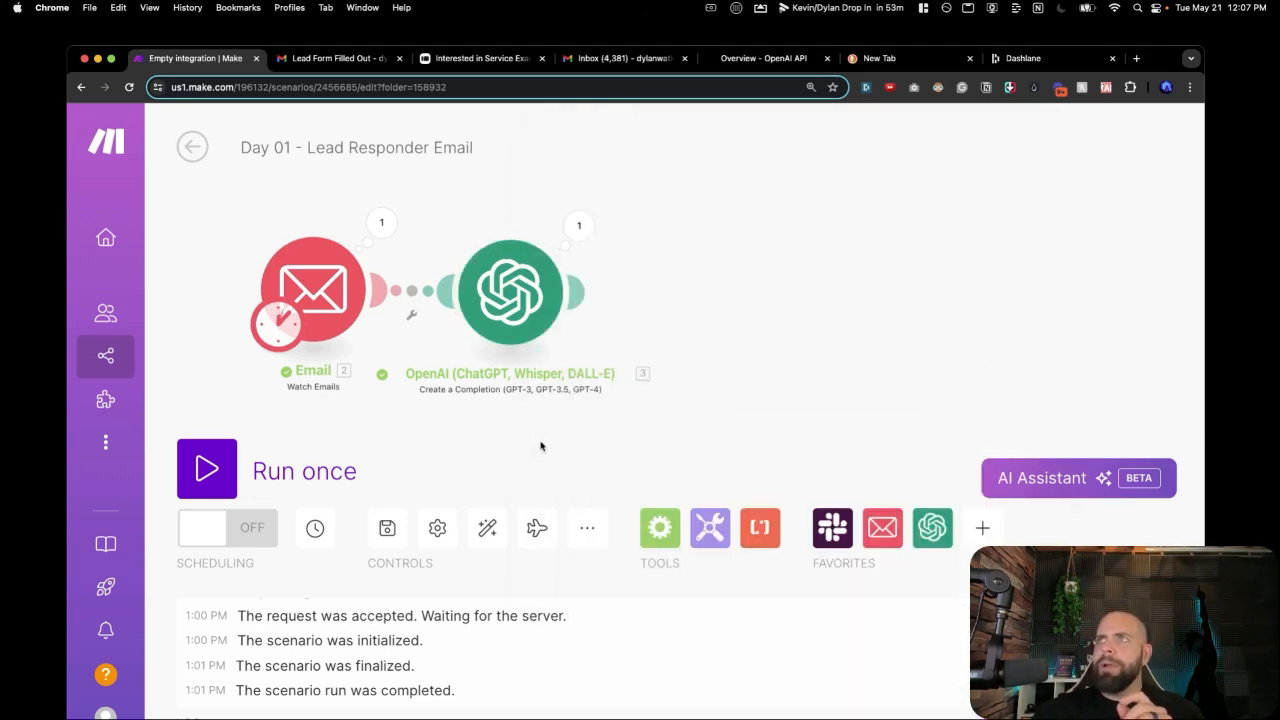
{"action": "left_click", "coordinate": [731, 298]}
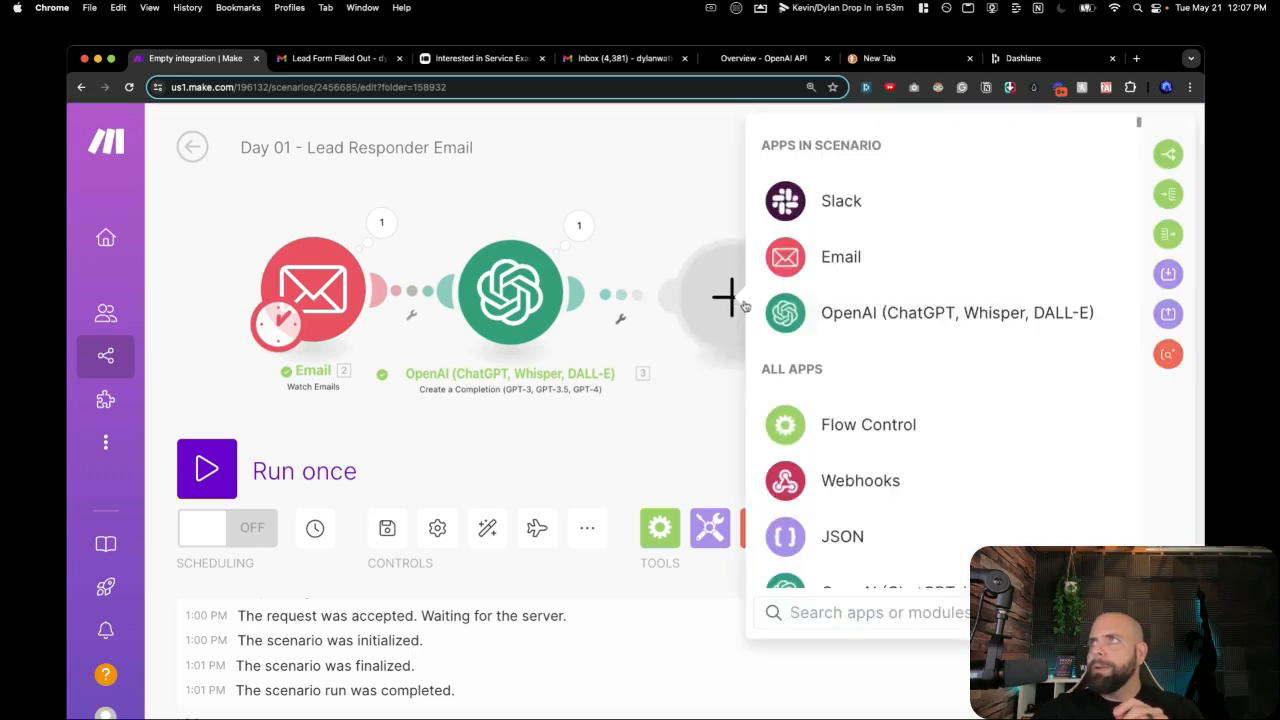
Make the new module an OpenAI Create a Completion using GPT-4 Turbo gpt-4-0125-preview.
{"action": "left_click", "coordinate": [780, 313]}
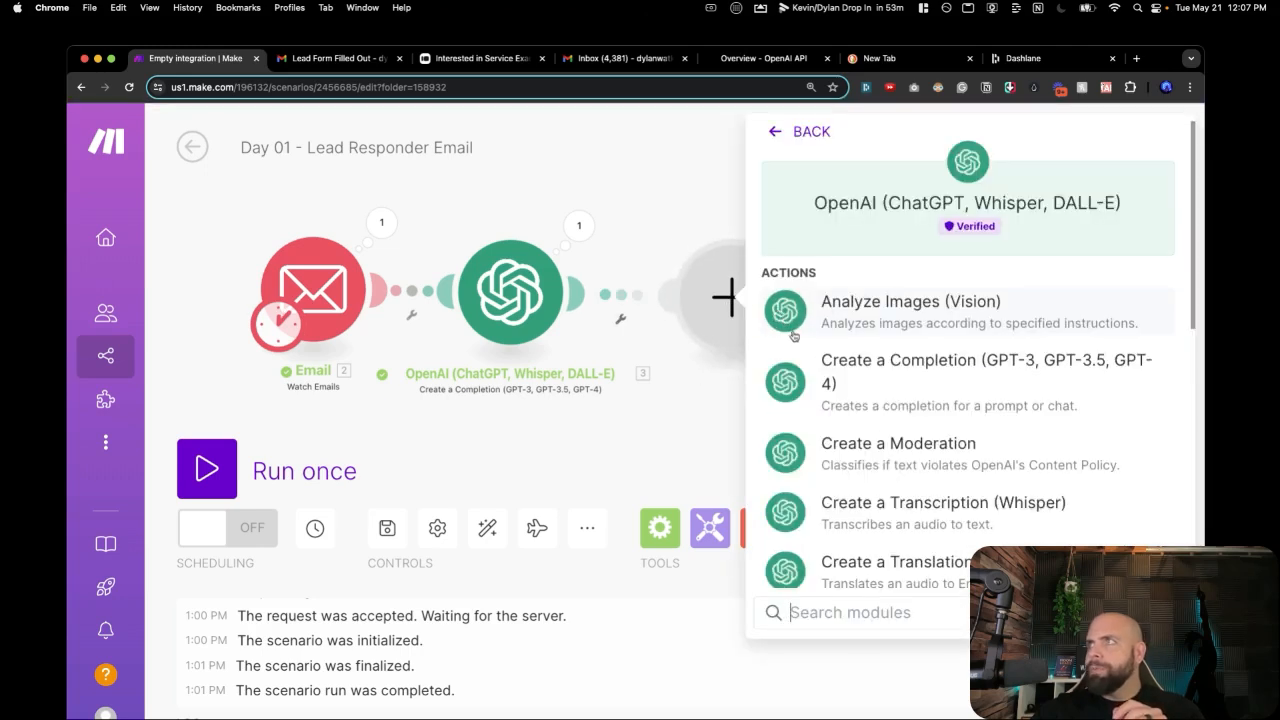
{"action": "left_click", "coordinate": [826, 372]}
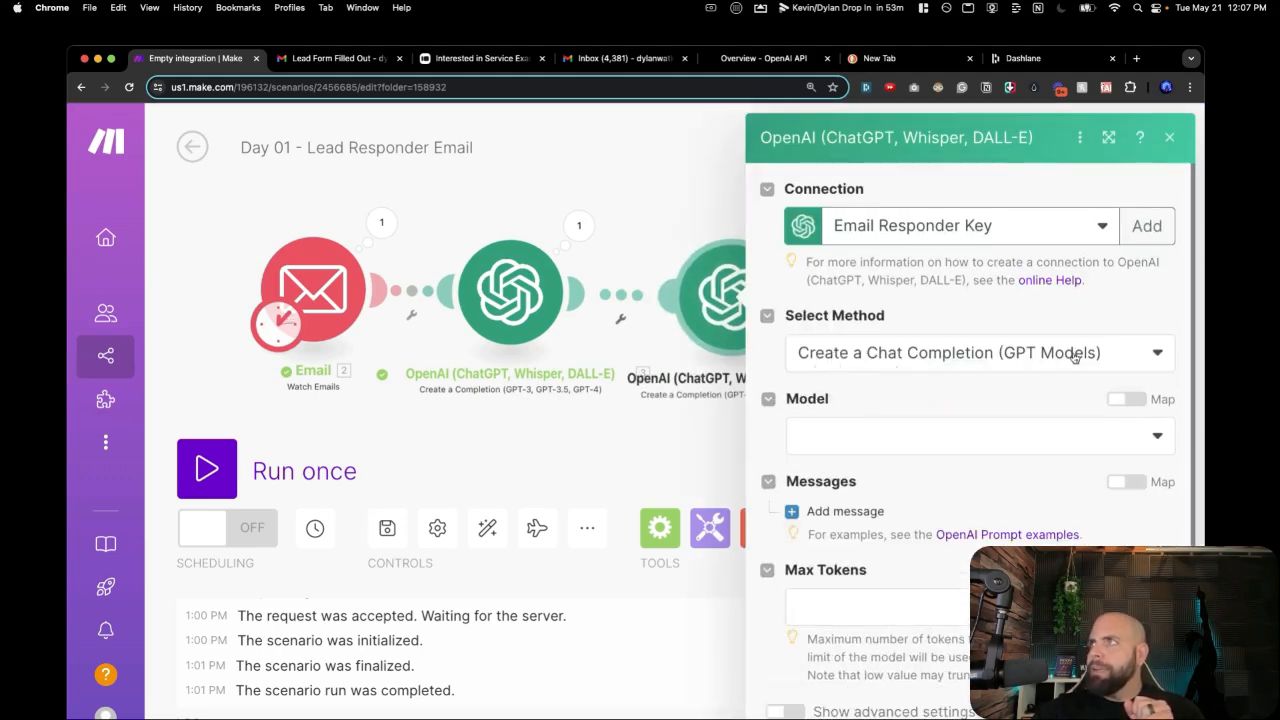
{"action": "left_click", "coordinate": [909, 436]}
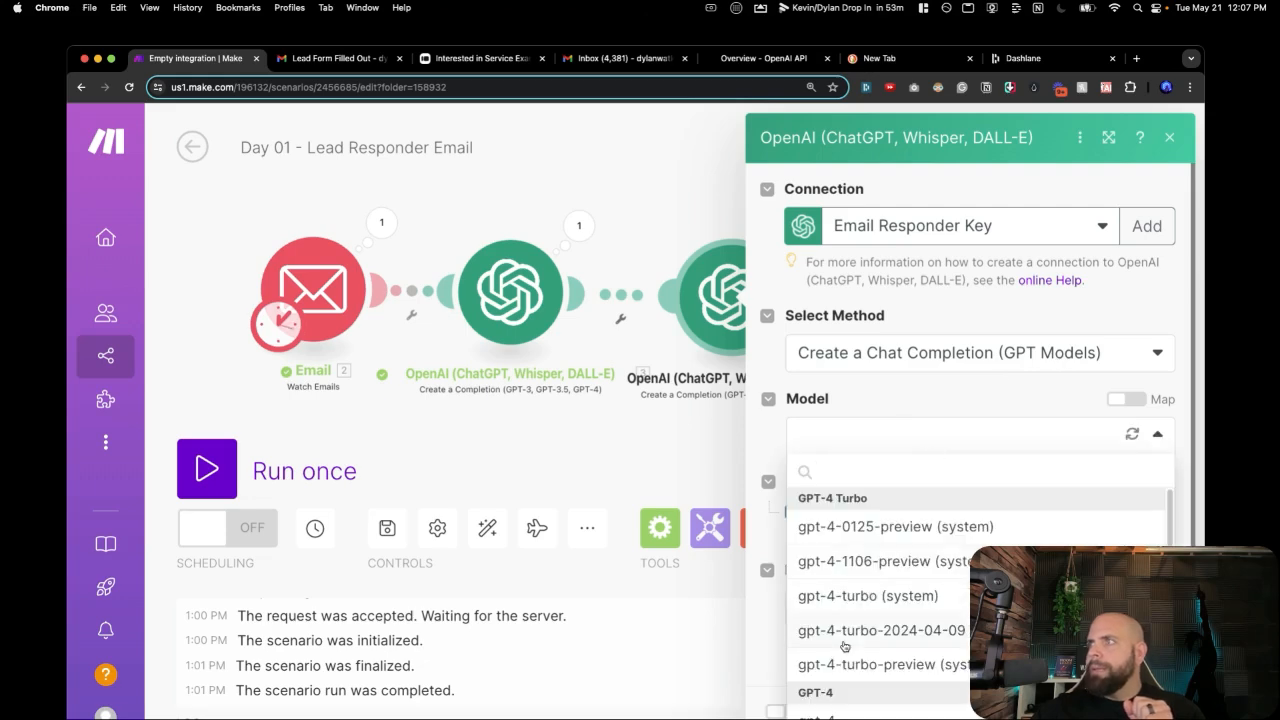
{"action": "left_click", "coordinate": [888, 528]}
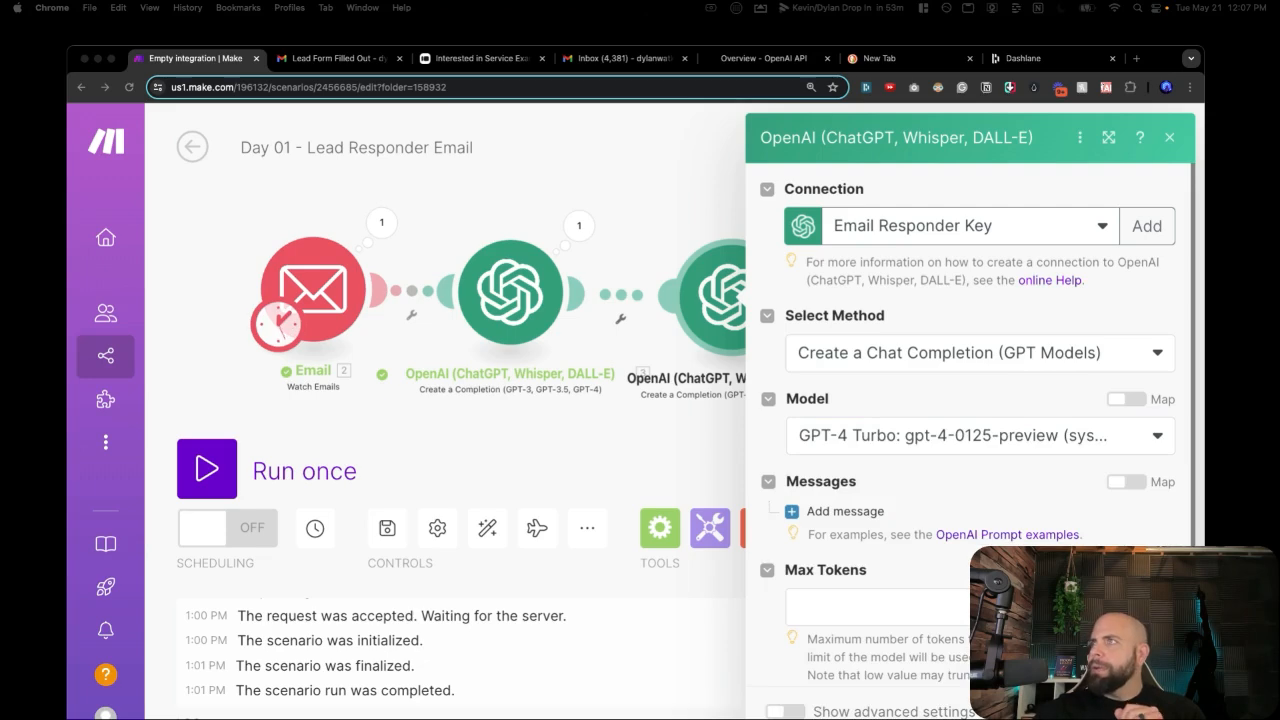
{"action": "scroll", "coordinate": [825, 412], "scroll_direction": "down", "scroll_amount": 2}
Add System Message 1: 'You're a helpful assistant that responds to emails.'.
{"action": "left_click", "coordinate": [828, 426]}
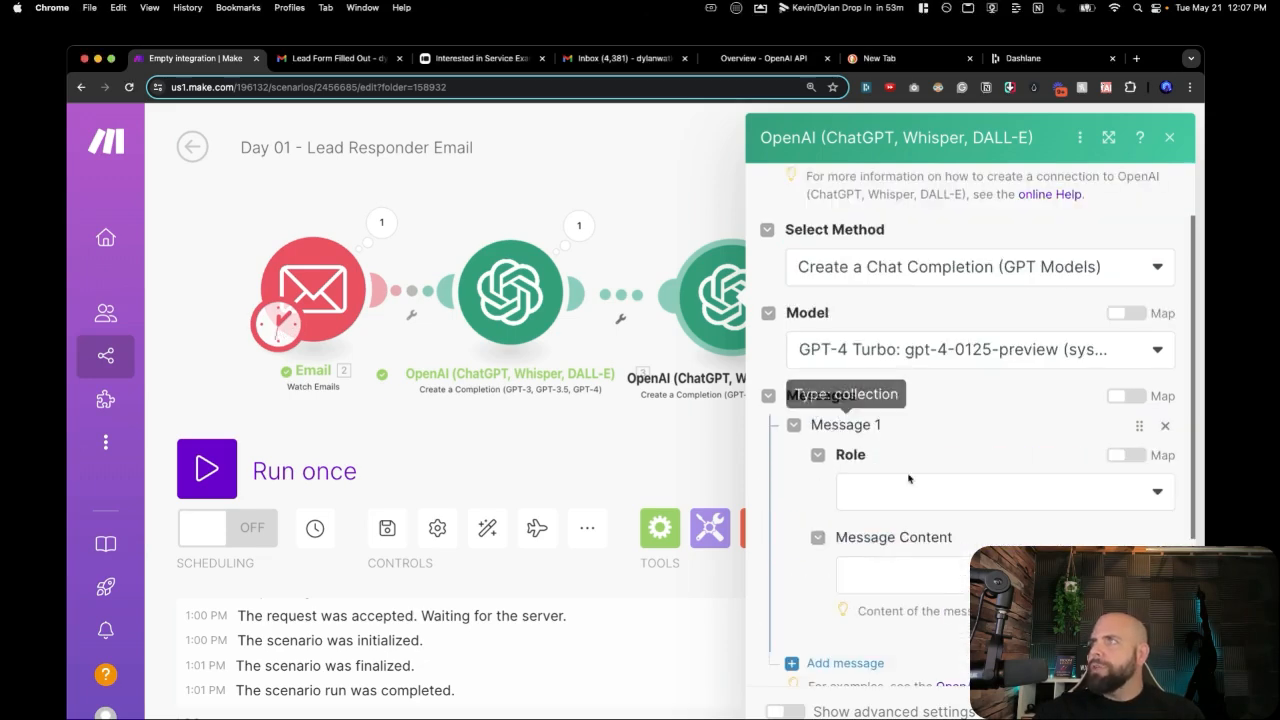
{"action": "left_click", "coordinate": [893, 490]}
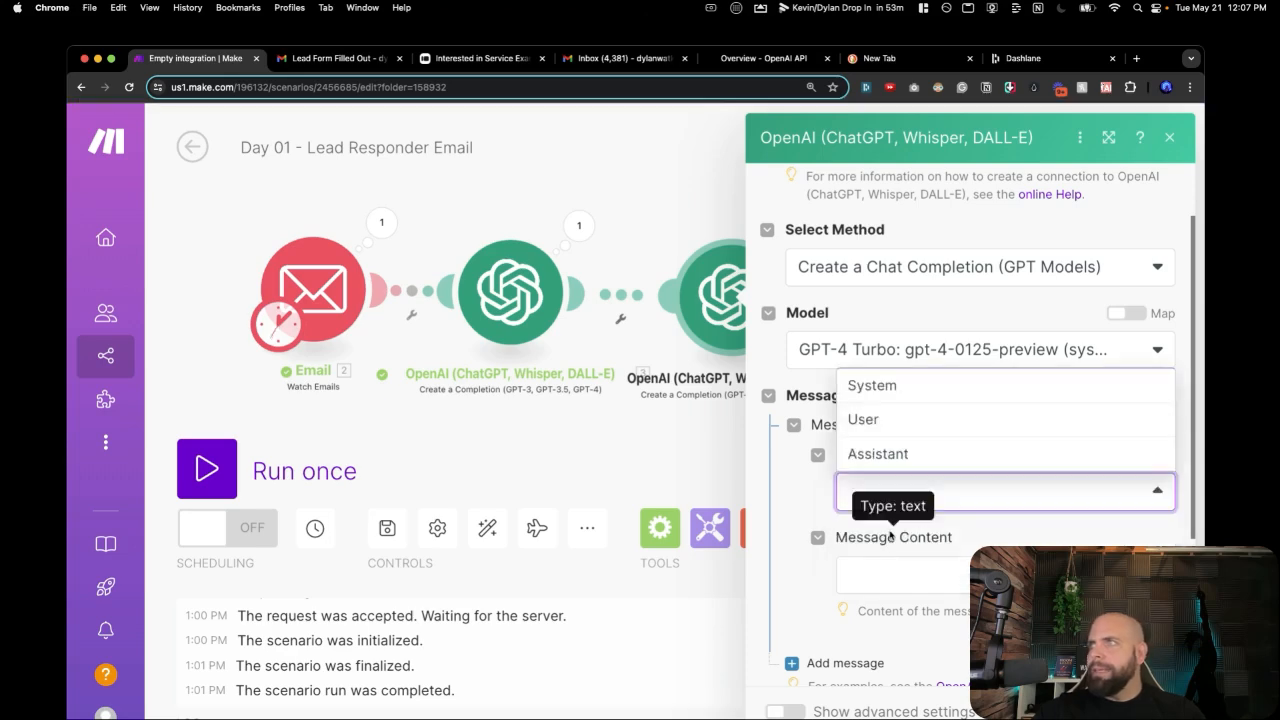
{"action": "left_click", "coordinate": [898, 388]}
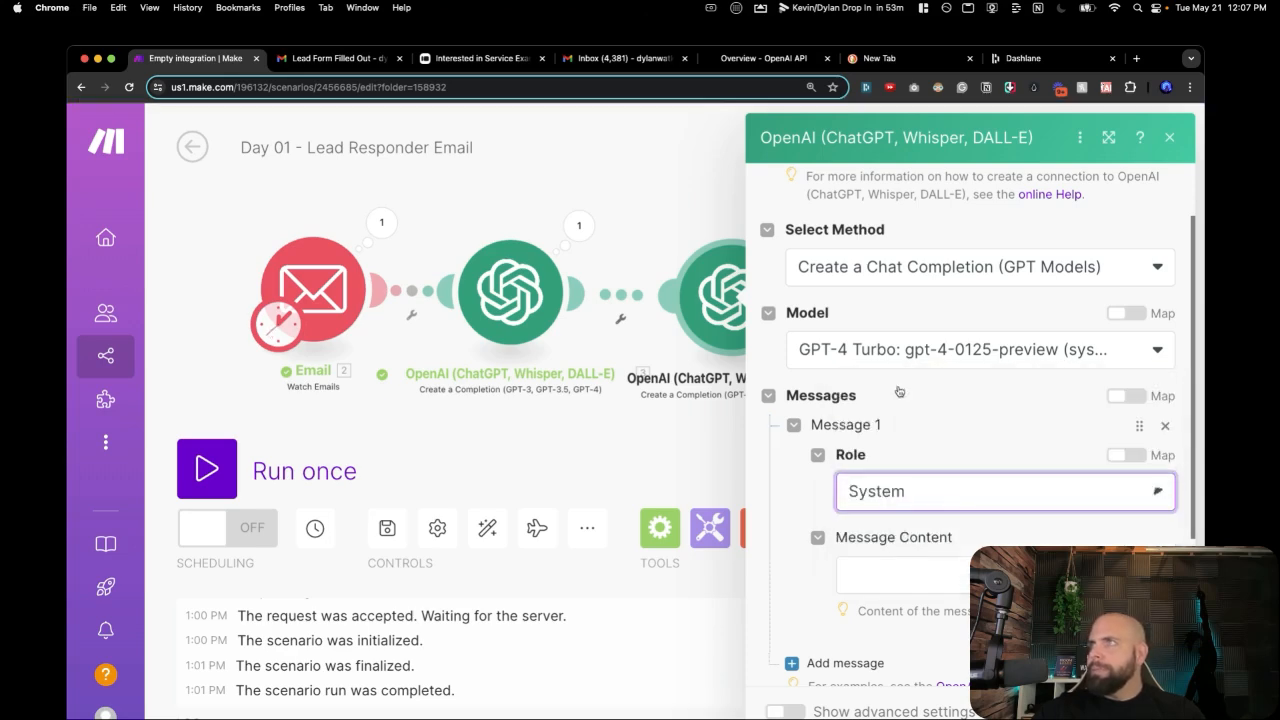
{"action": "left_click", "coordinate": [880, 573]}
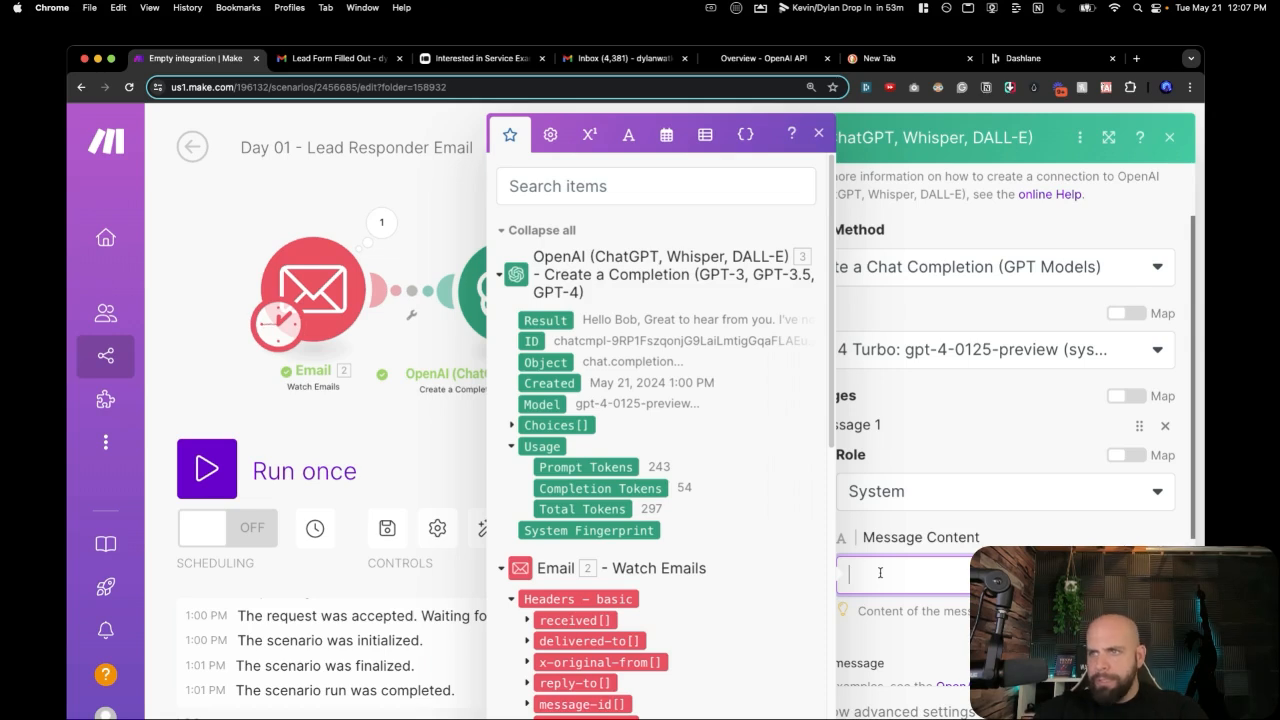
{"action": "type", "text": "You're a help"}
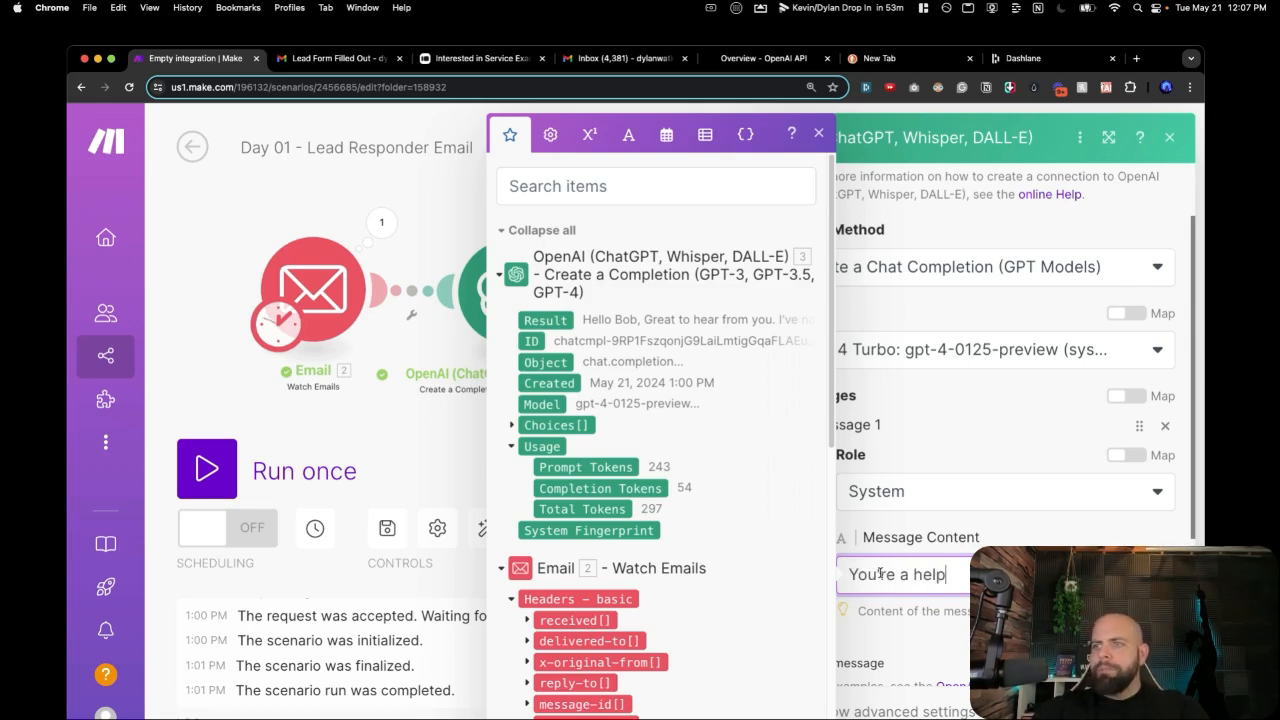
{"action": "type", "text": "ful"}
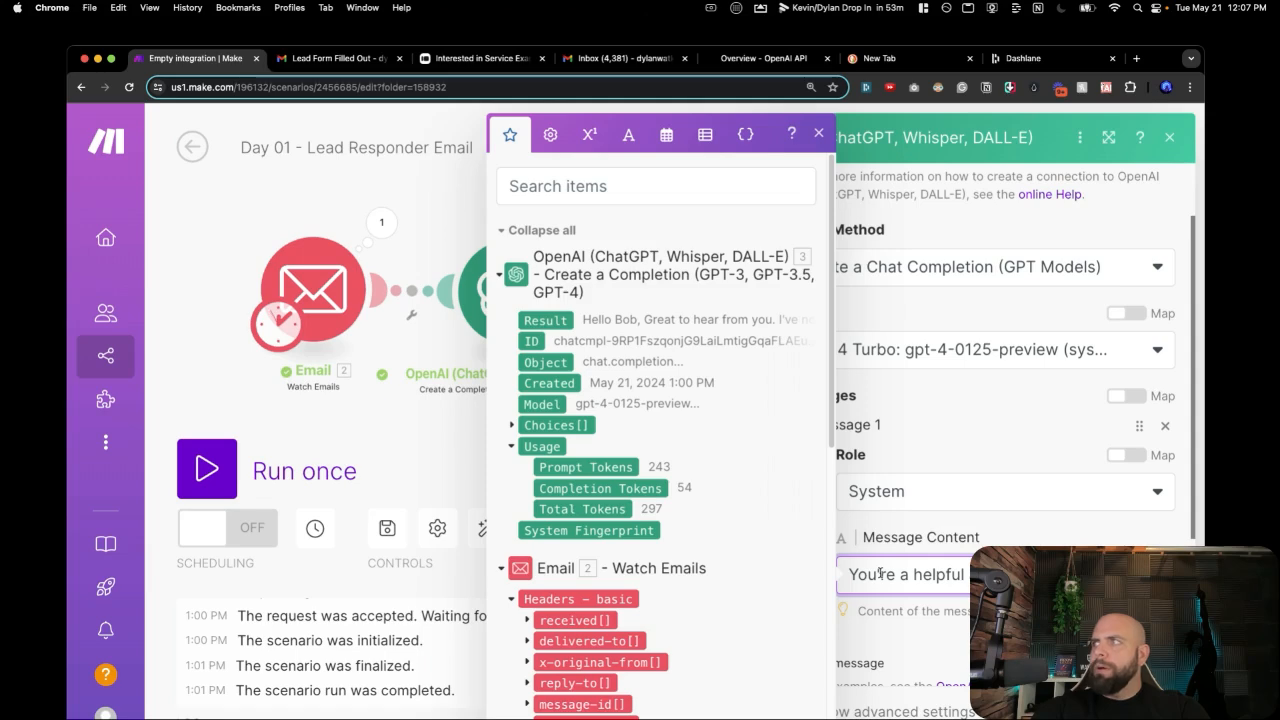
{"action": "type", "text": "o emails."}
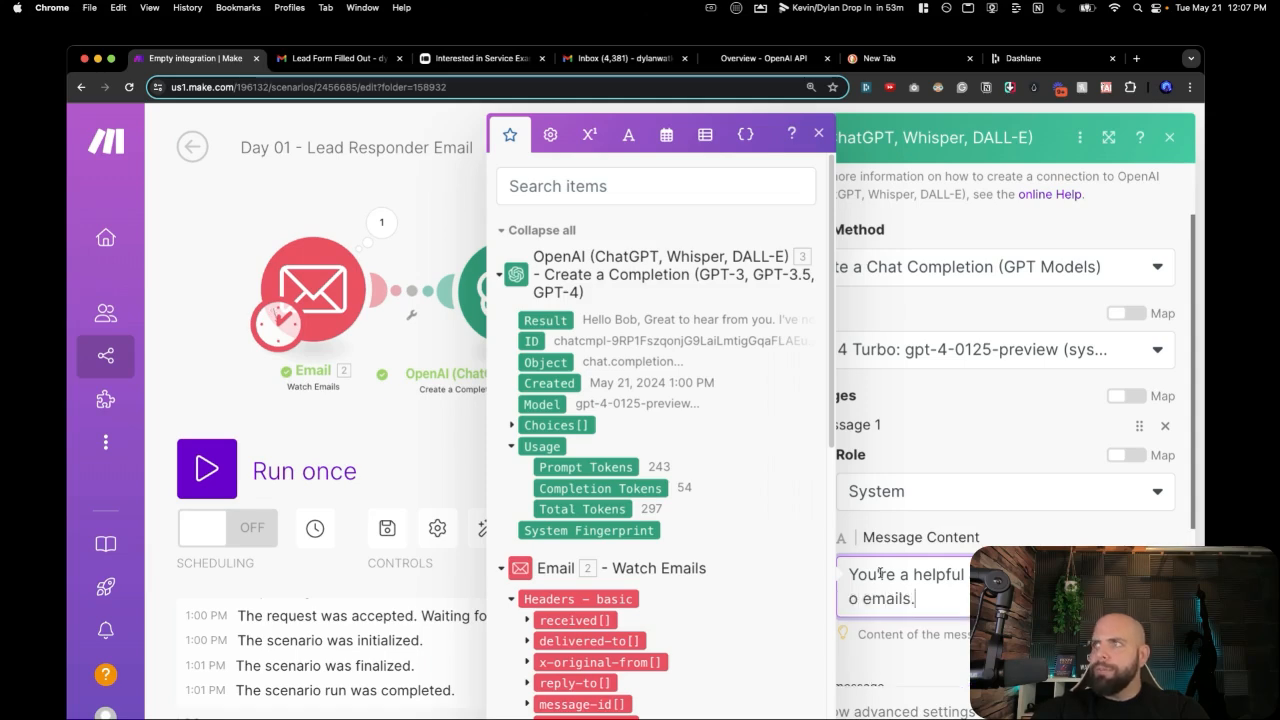
{"action": "scroll", "coordinate": [1010, 430], "scroll_direction": "down", "scroll_amount": 5}
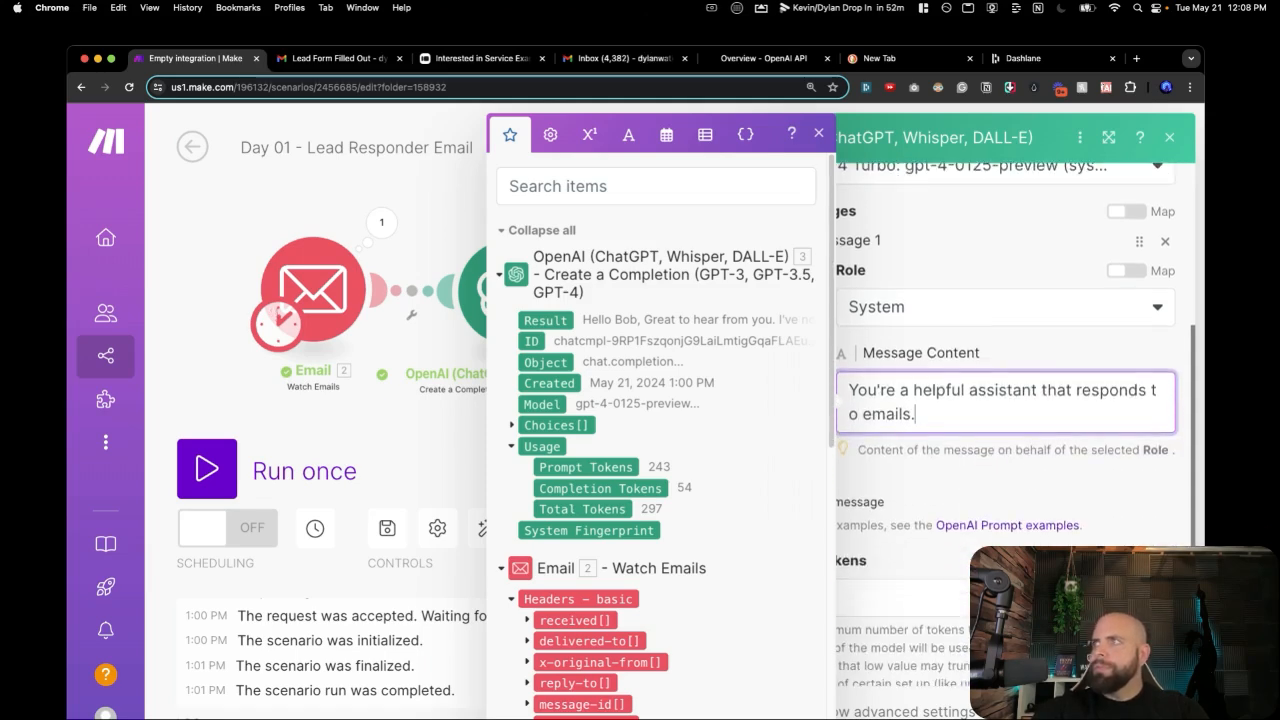
Set Max Tokens to 500 and add a second prompt message.
{"action": "left_click", "coordinate": [935, 514]}
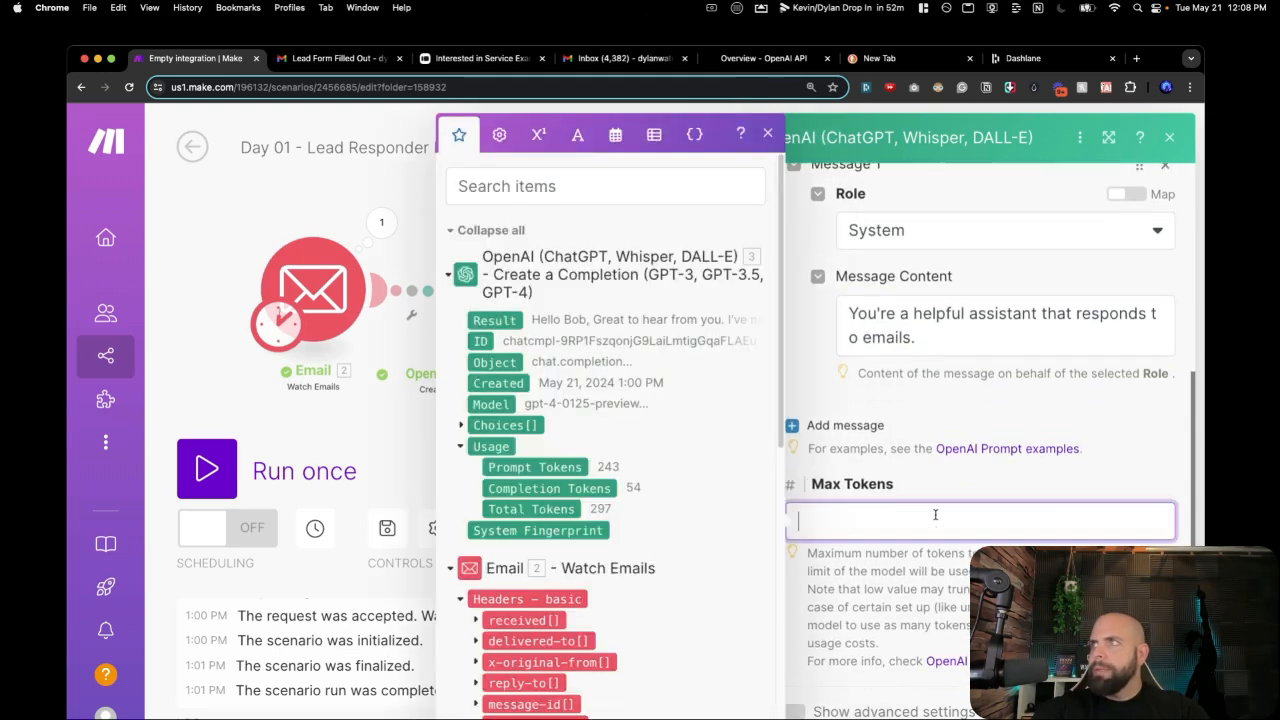
{"action": "type", "text": "500"}
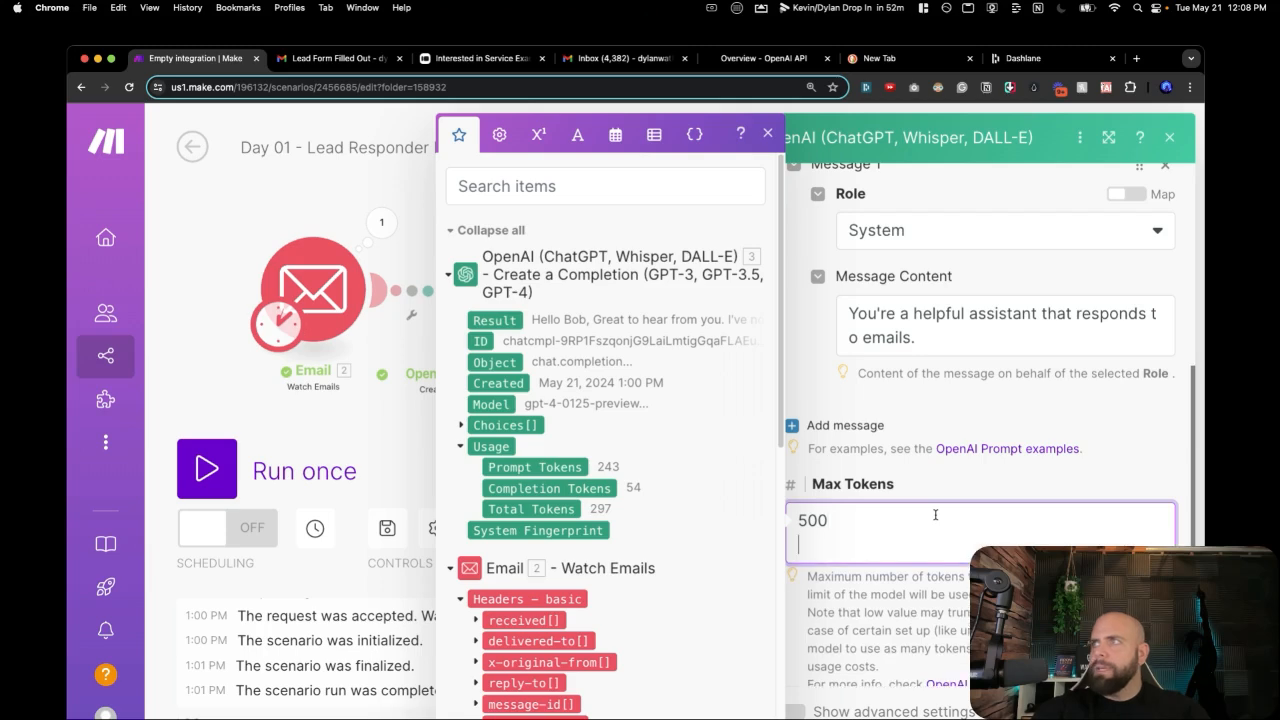
{"action": "left_click", "coordinate": [922, 570]}
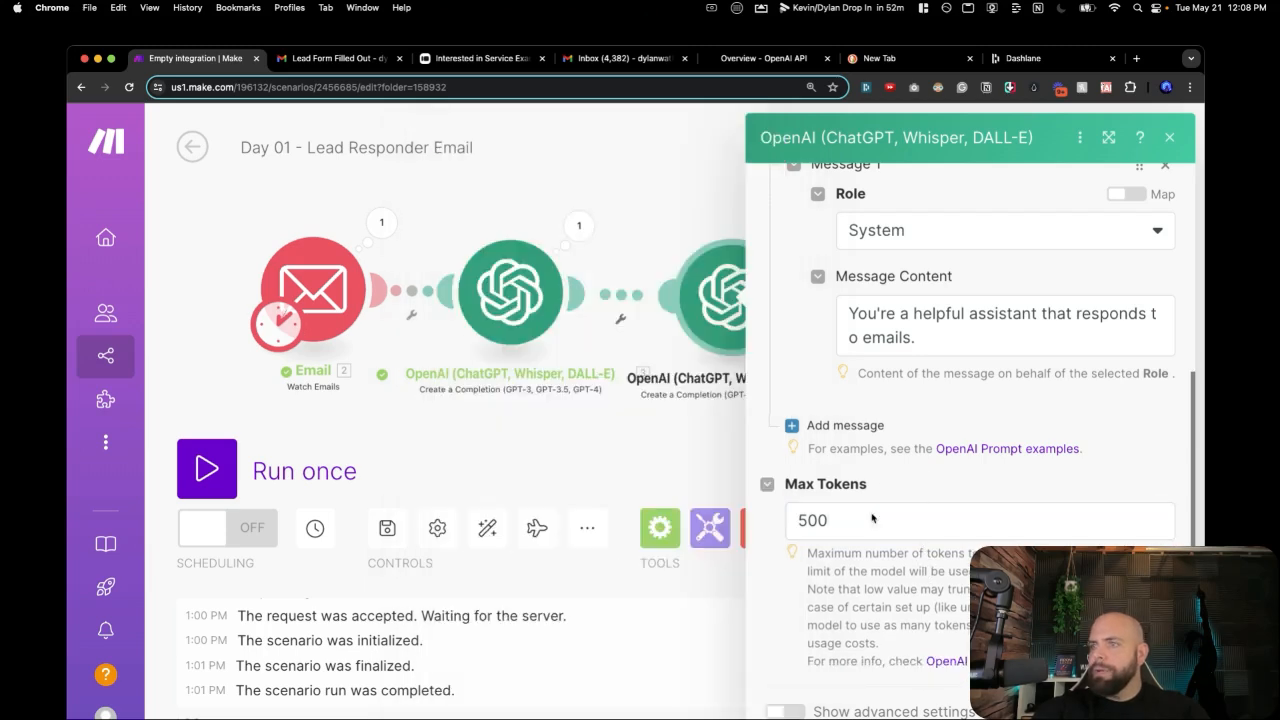
{"action": "left_click", "coordinate": [845, 425]}
Write the 'Extract the email...' instruction in Message 2 and paste a sample lead into Message 3.
{"action": "left_click", "coordinate": [866, 570]}
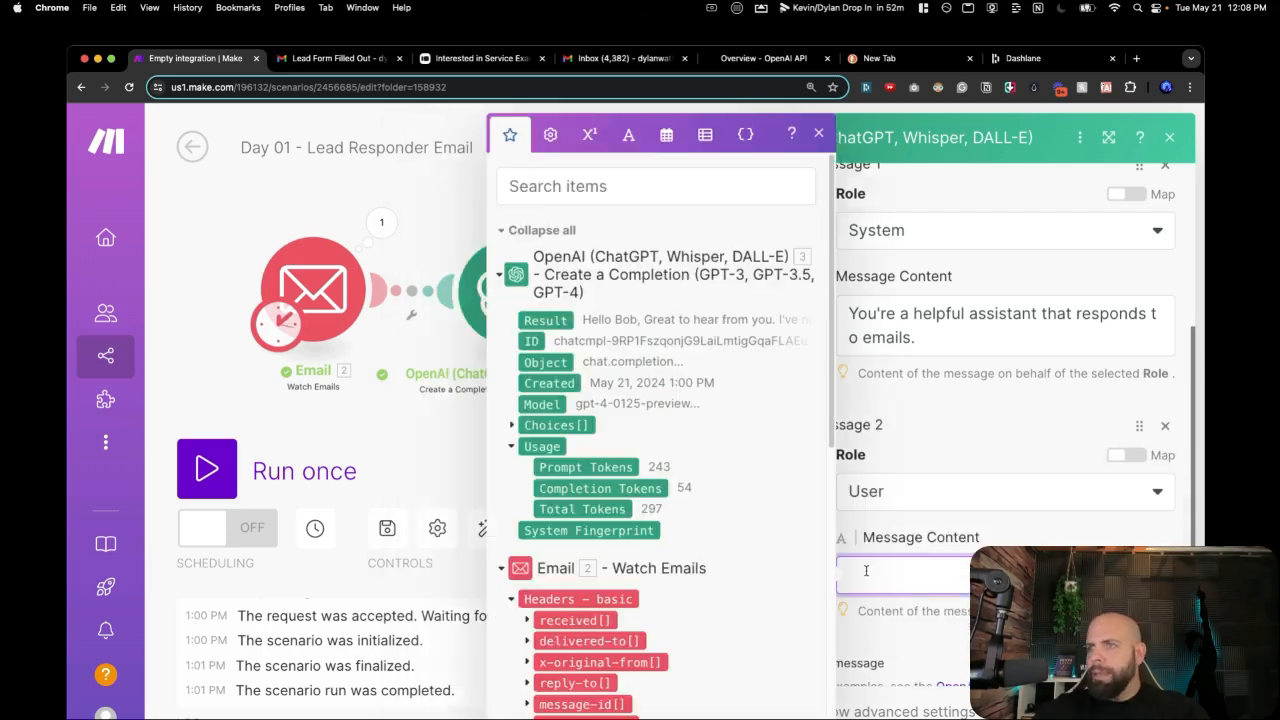
{"action": "type", "text": "Extrac"}
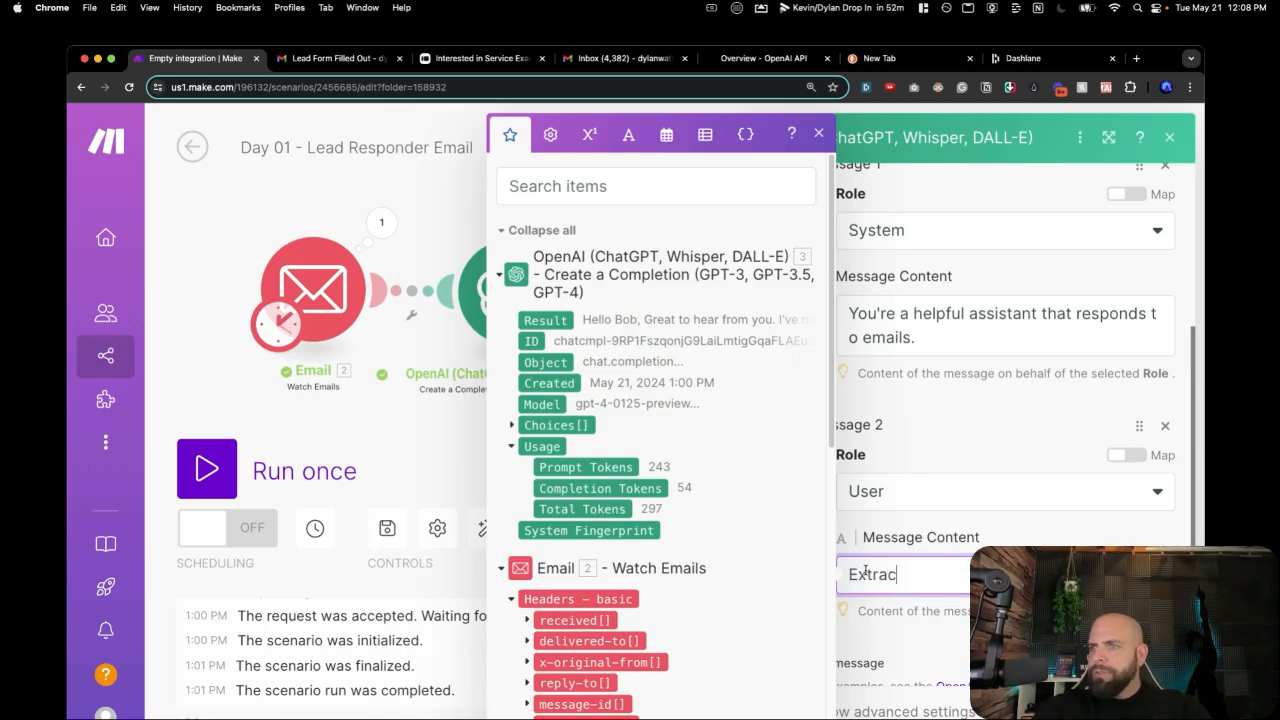
{"action": "type", "text": "t the email from the following text."}
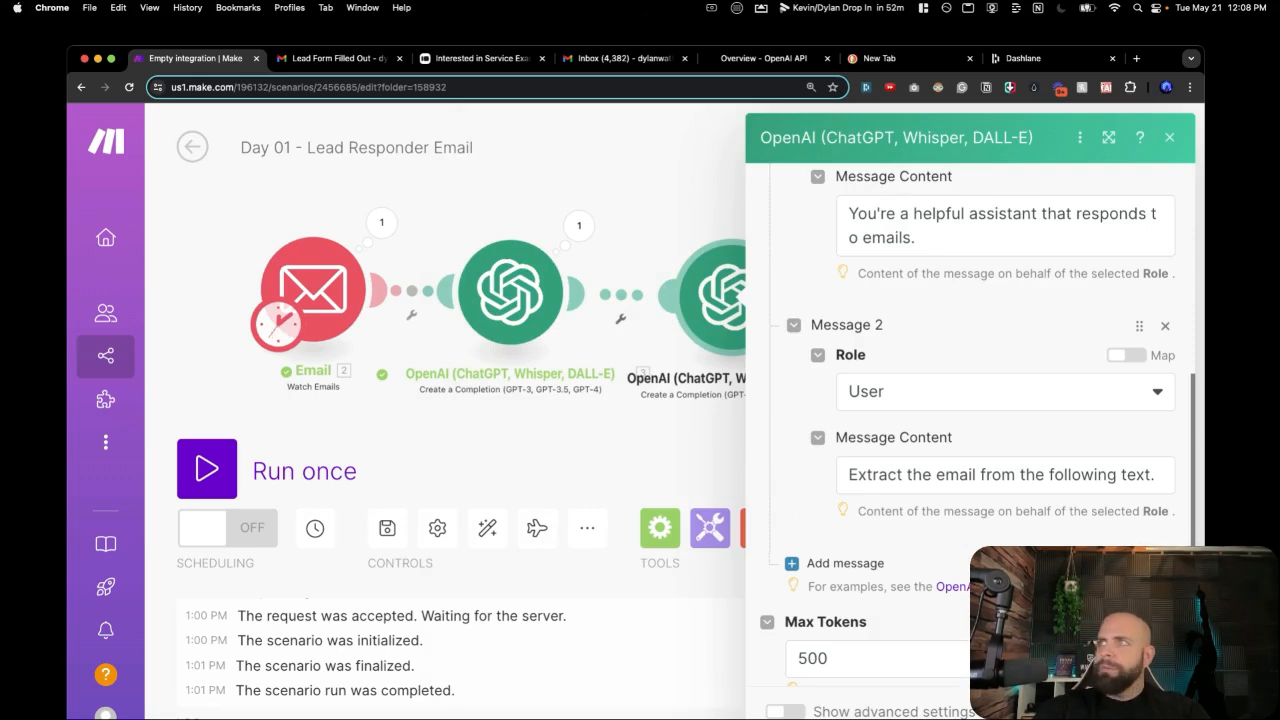
{"action": "left_click", "coordinate": [840, 563]}
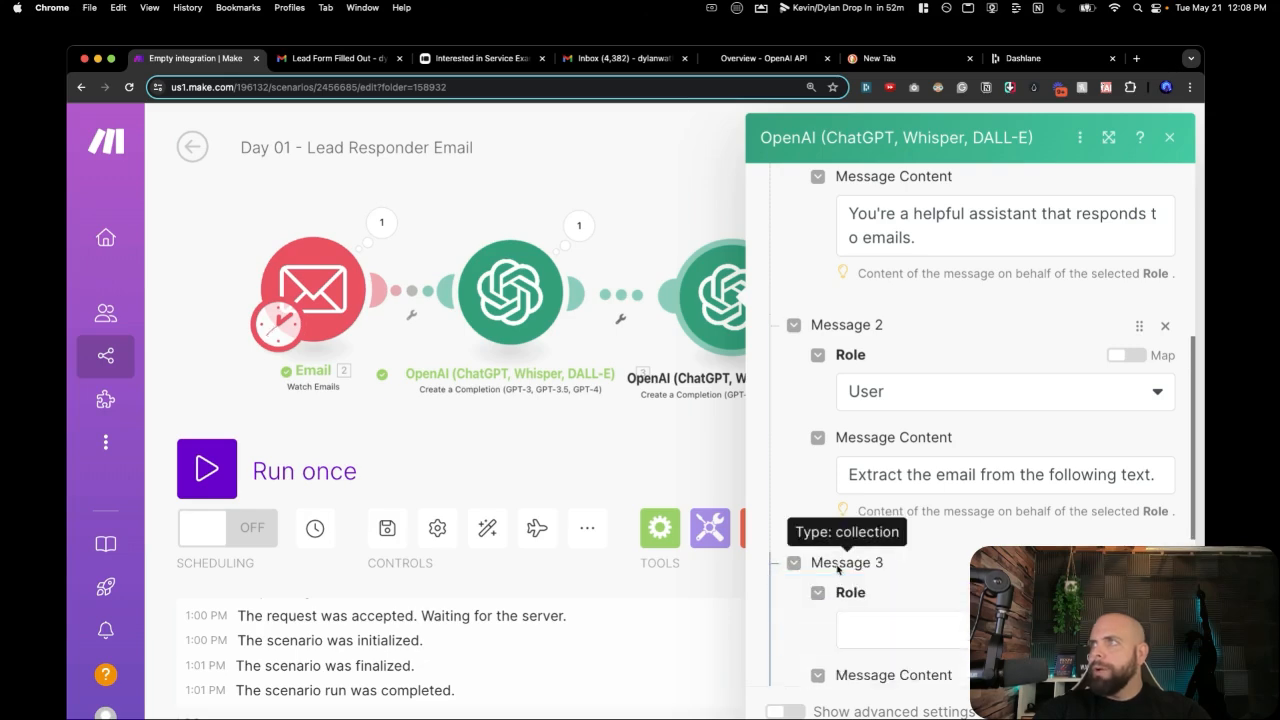
{"action": "scroll", "coordinate": [868, 598], "scroll_direction": "down", "scroll_amount": 3}
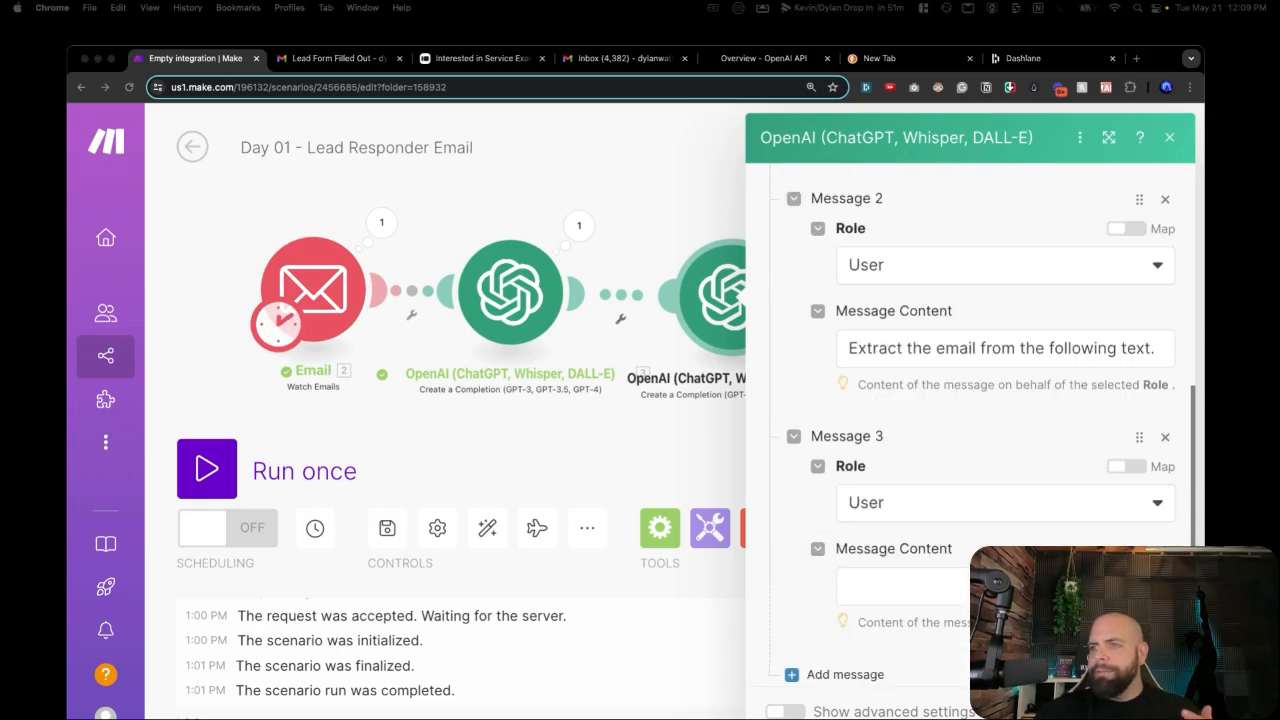
{"action": "left_click", "coordinate": [900, 586]}
{"action": "key", "text": "cmd+v"}
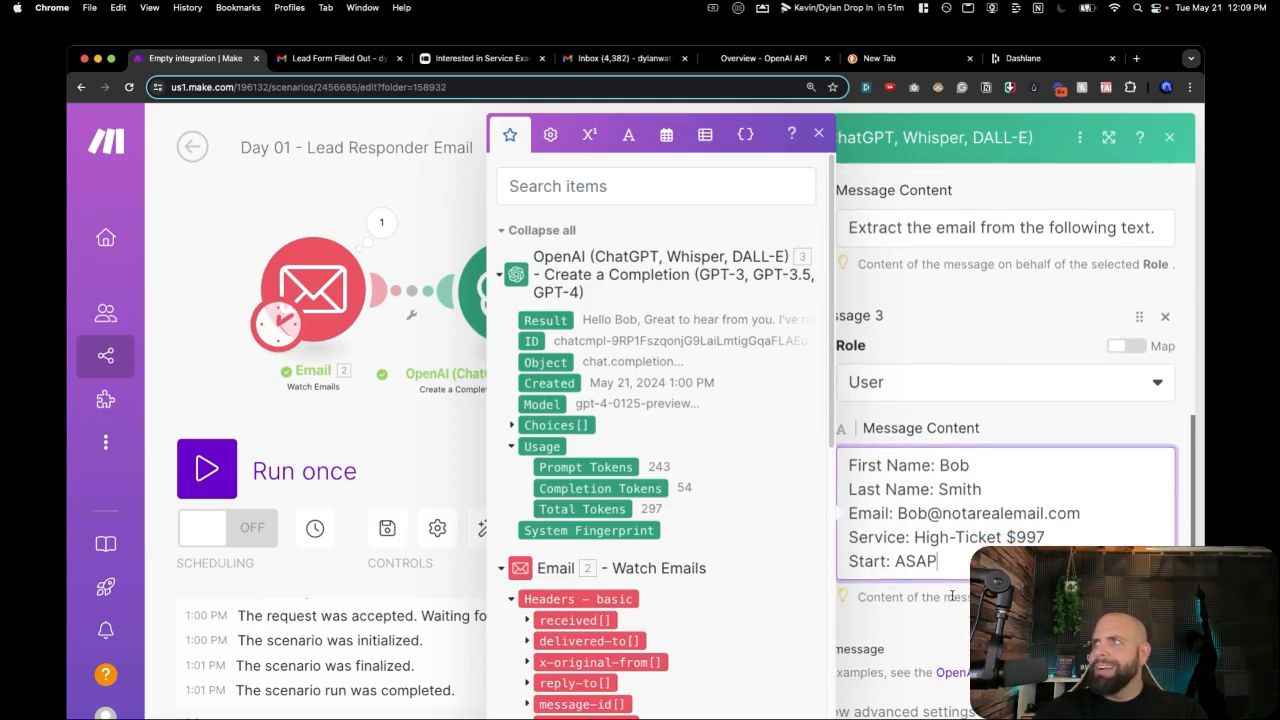
{"action": "left_click", "coordinate": [950, 597]}
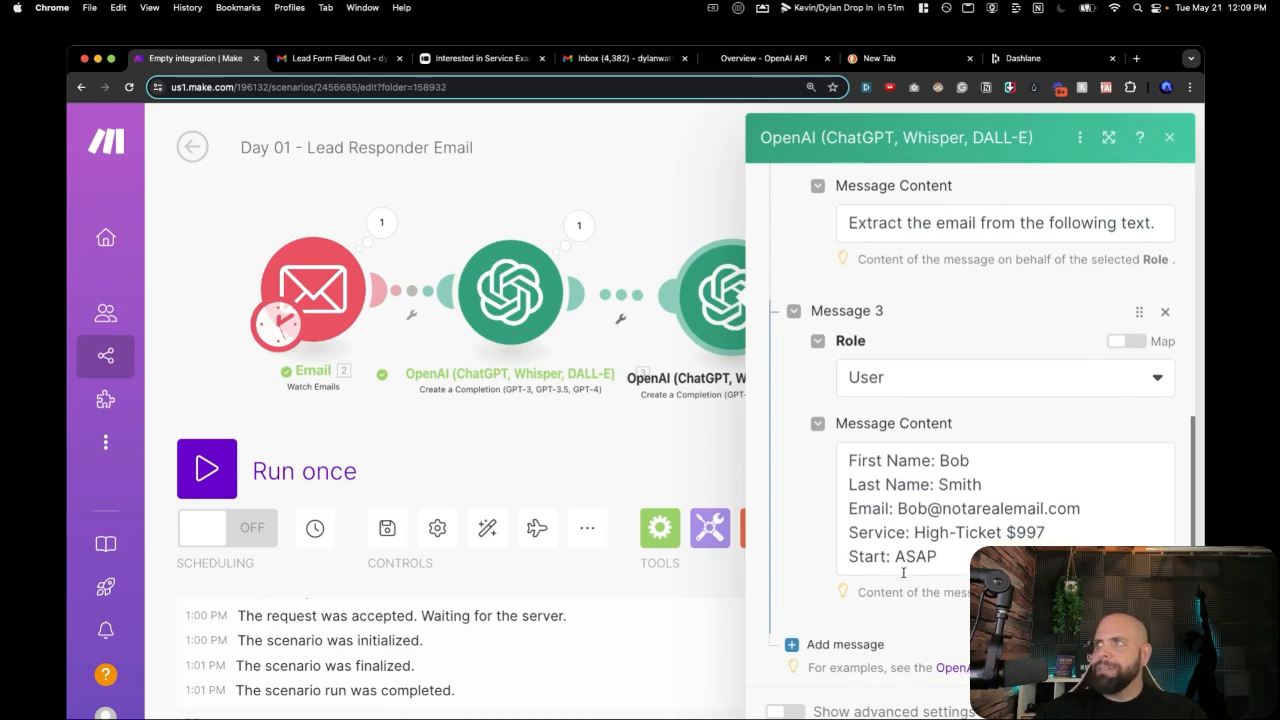
{"action": "scroll", "coordinate": [900, 560], "scroll_direction": "down", "scroll_amount": 1}
{"action": "scroll", "coordinate": [866, 500], "scroll_direction": "down", "scroll_amount": 3}
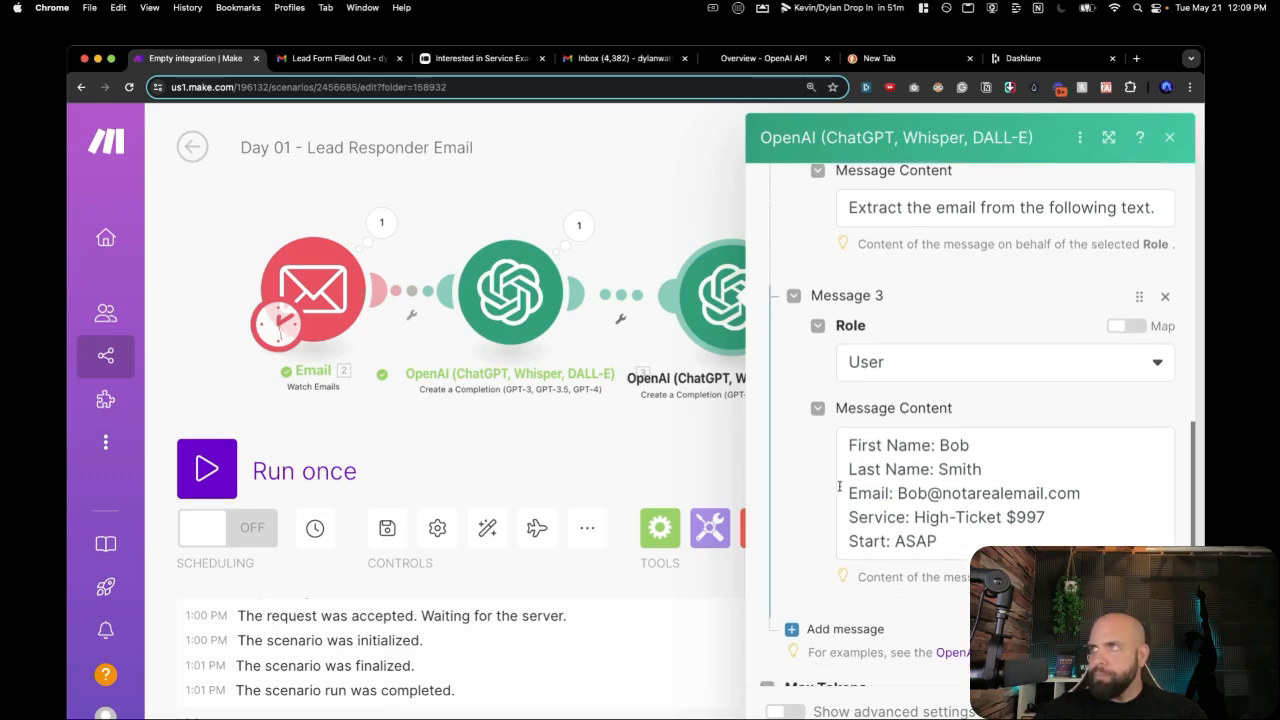
{"action": "scroll", "coordinate": [800, 482], "scroll_direction": "down", "scroll_amount": 2}
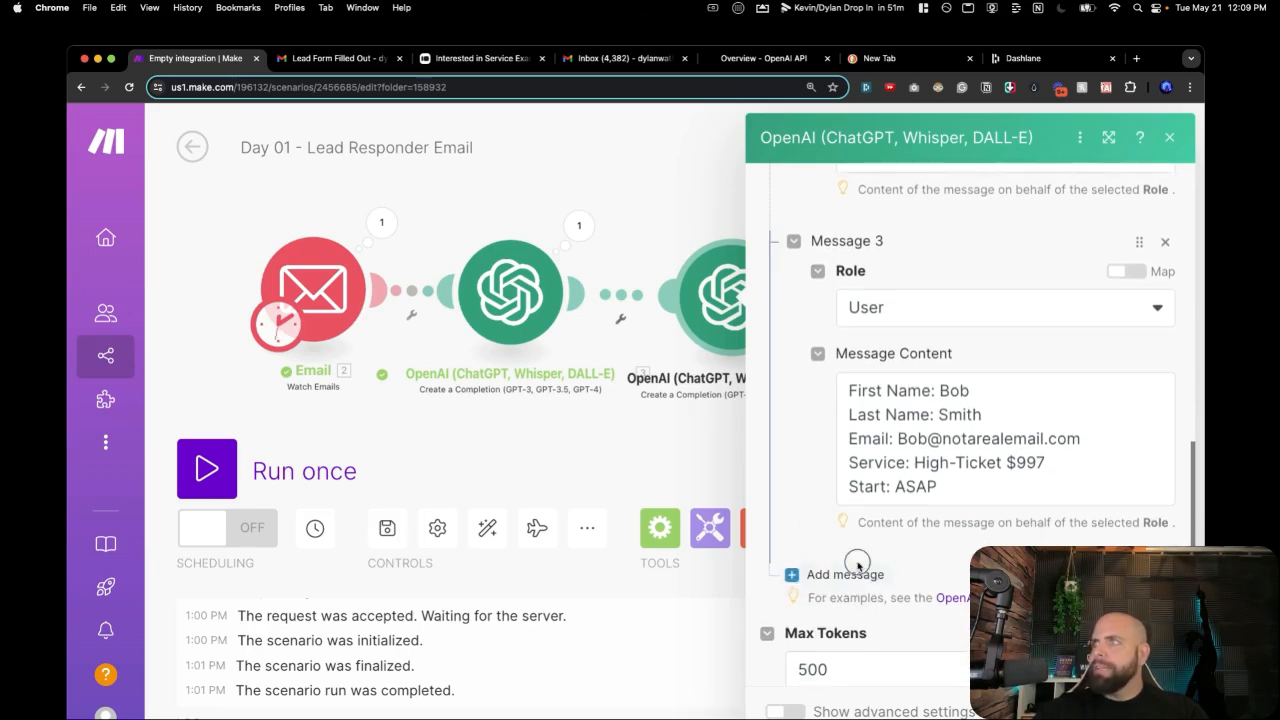
Add Assistant Message 4 holding the sample lead's email address as the answer.
{"action": "left_click", "coordinate": [818, 575]}
{"action": "left_click", "coordinate": [870, 648]}
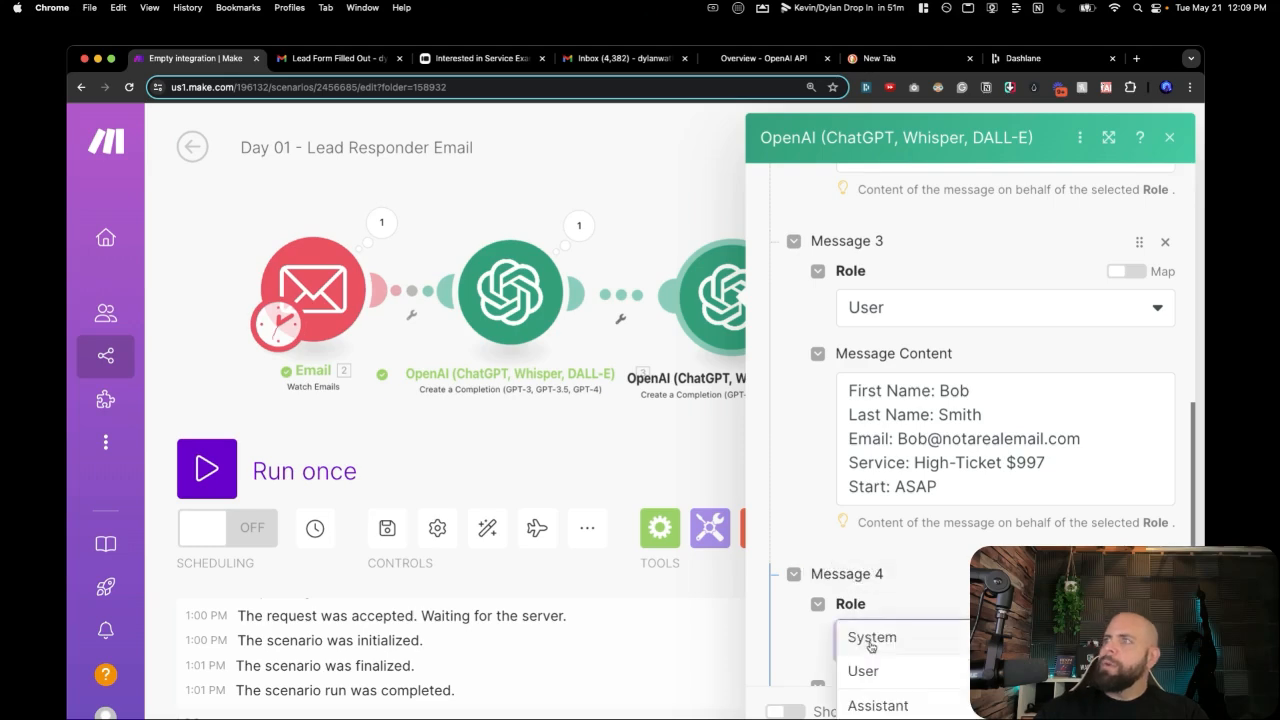
{"action": "left_click", "coordinate": [876, 612]}
{"action": "scroll", "coordinate": [876, 612], "scroll_direction": "down", "scroll_amount": 5}
{"action": "left_click", "coordinate": [874, 367]}
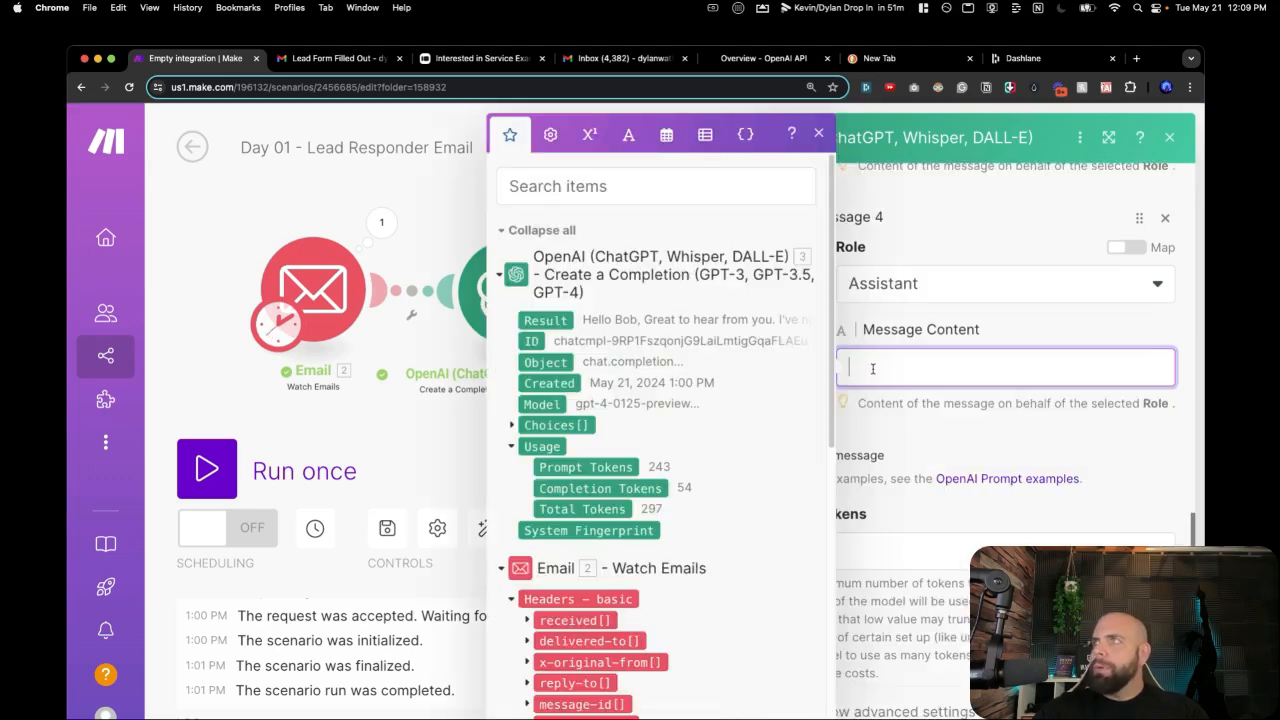
{"action": "scroll", "coordinate": [952, 266], "scroll_direction": "up", "scroll_amount": 2}
{"action": "left_click_drag", "start_coordinate": [897, 211], "coordinate": [1082, 211]}
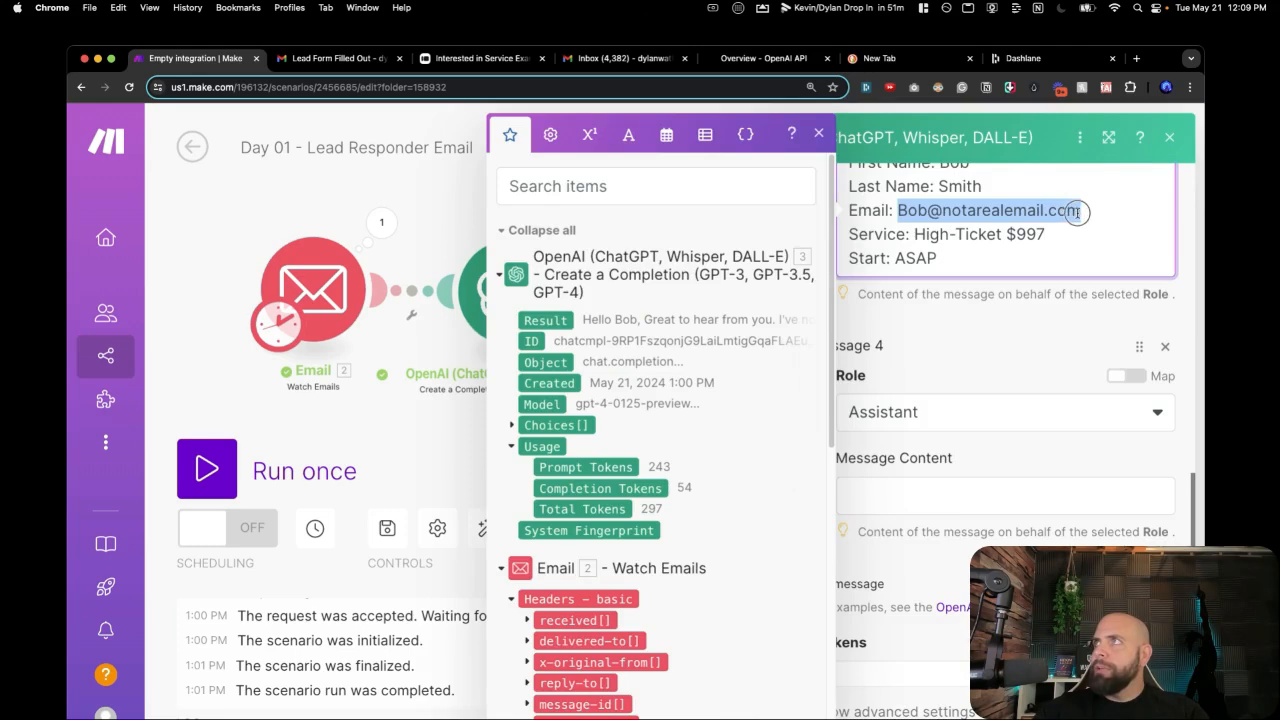
{"action": "left_click", "coordinate": [937, 498]}
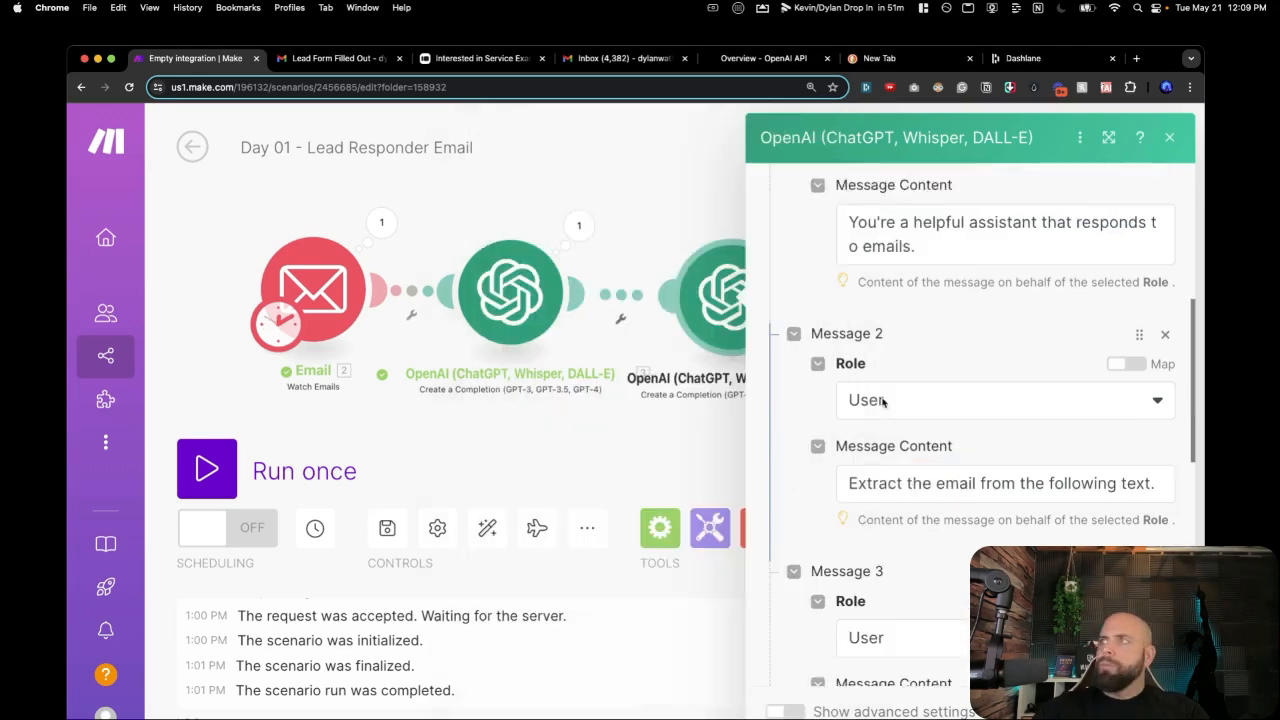
{"action": "scroll", "coordinate": [883, 402], "scroll_direction": "down", "scroll_amount": 1}
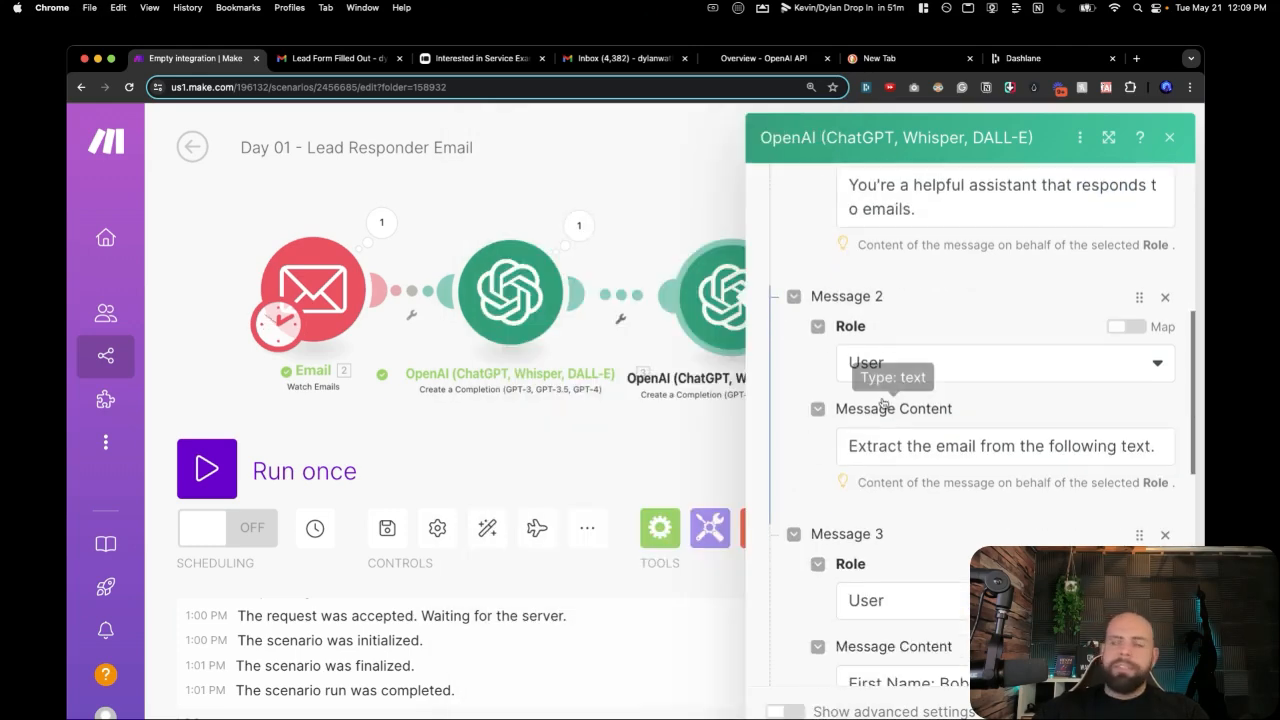
{"action": "scroll", "coordinate": [928, 404], "scroll_direction": "up", "scroll_amount": 3}
{"action": "scroll", "coordinate": [922, 388], "scroll_direction": "down", "scroll_amount": 5}
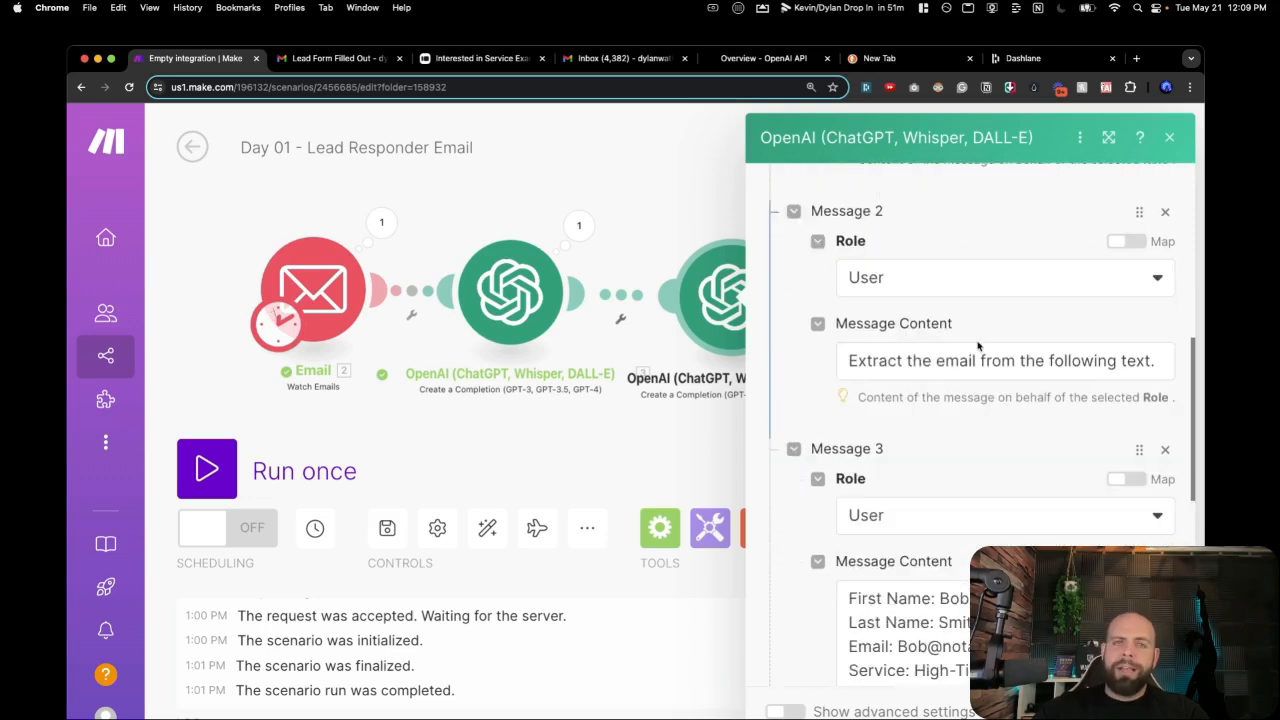
{"action": "scroll", "coordinate": [978, 345], "scroll_direction": "down", "scroll_amount": 4}
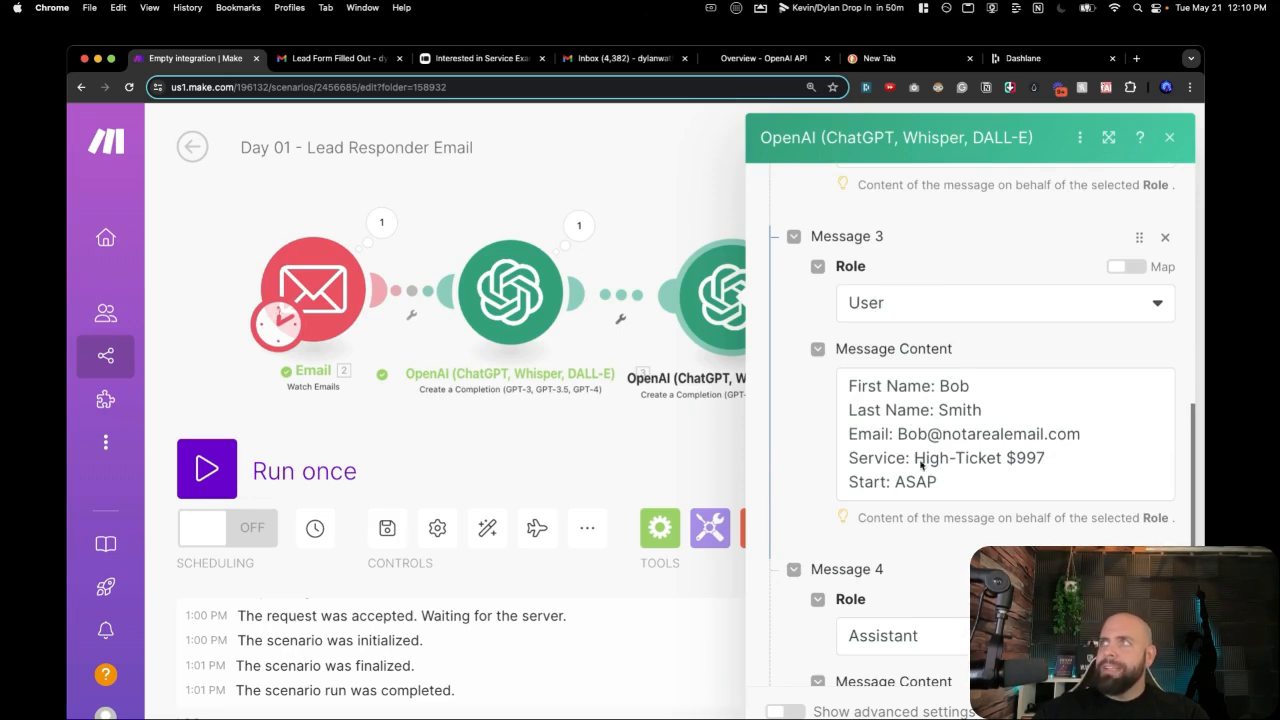
{"action": "scroll", "coordinate": [860, 456], "scroll_direction": "down", "scroll_amount": 4}
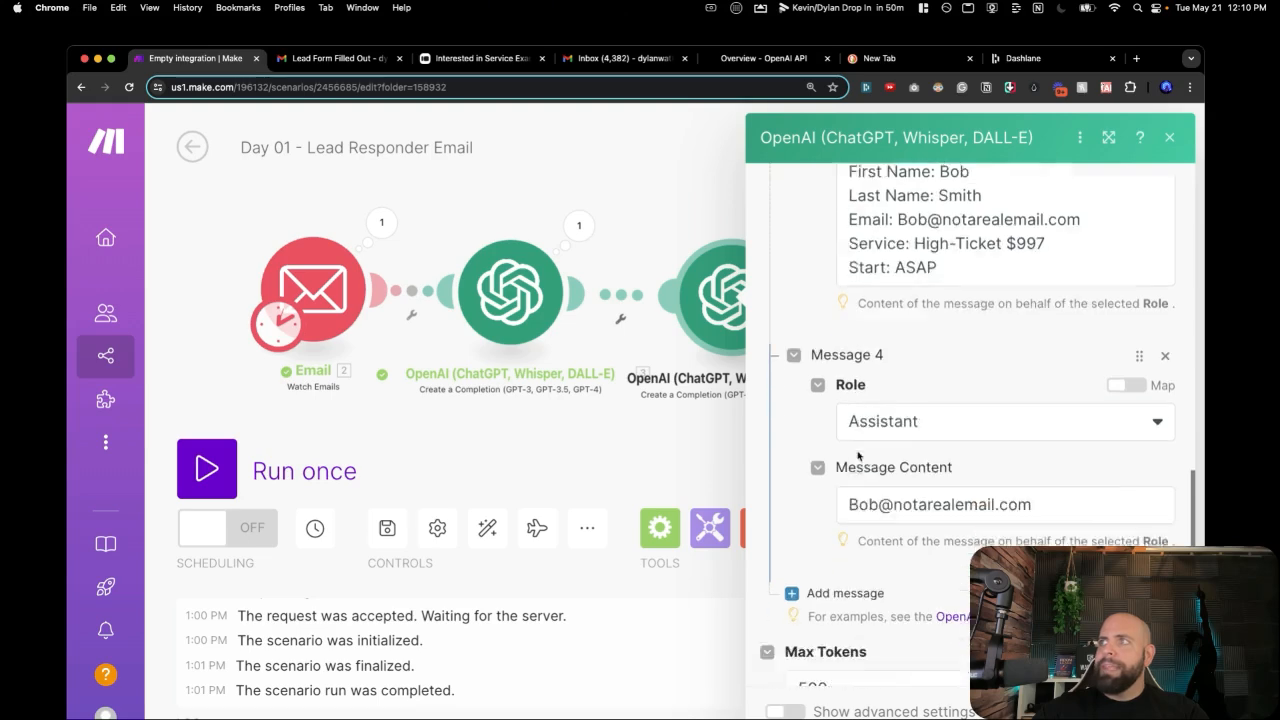
{"action": "scroll", "coordinate": [860, 440], "scroll_direction": "down", "scroll_amount": 2}
Add Message 5 mapped to the incoming email's Text content and close the module settings.
{"action": "left_click", "coordinate": [845, 494]}
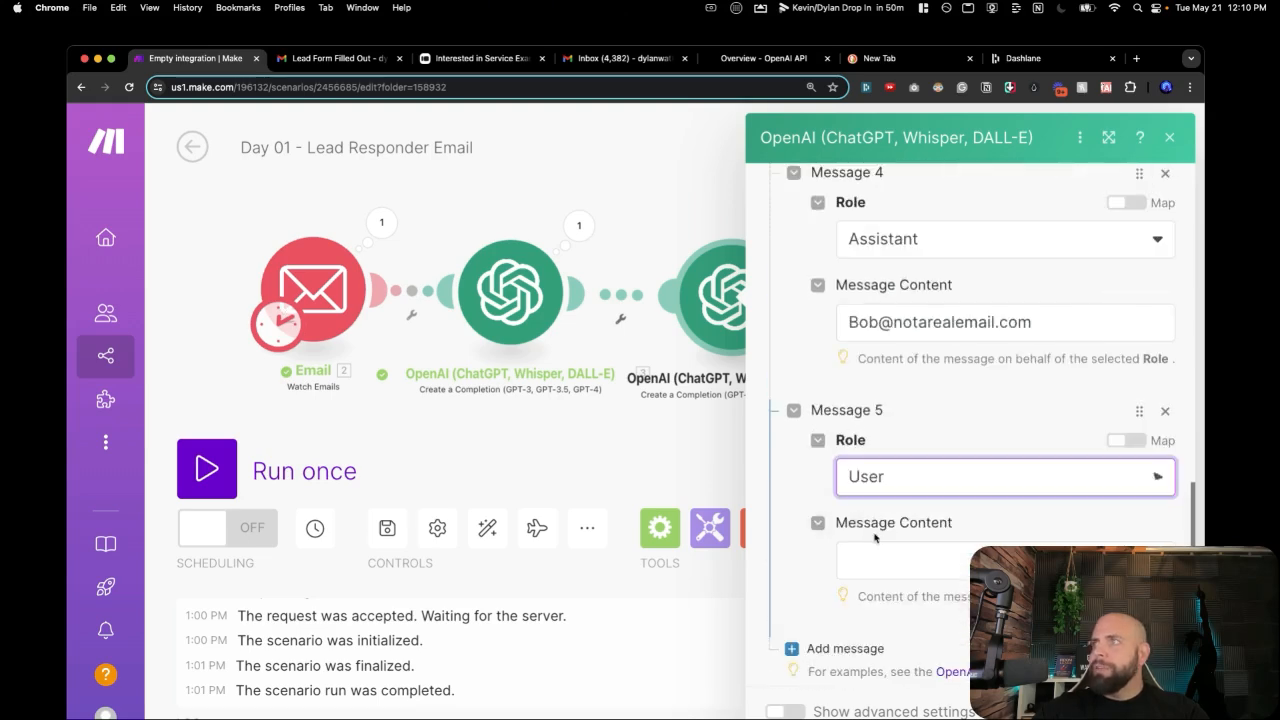
{"action": "left_click", "coordinate": [912, 565]}
{"action": "scroll", "coordinate": [530, 586], "scroll_direction": "down", "scroll_amount": 5}
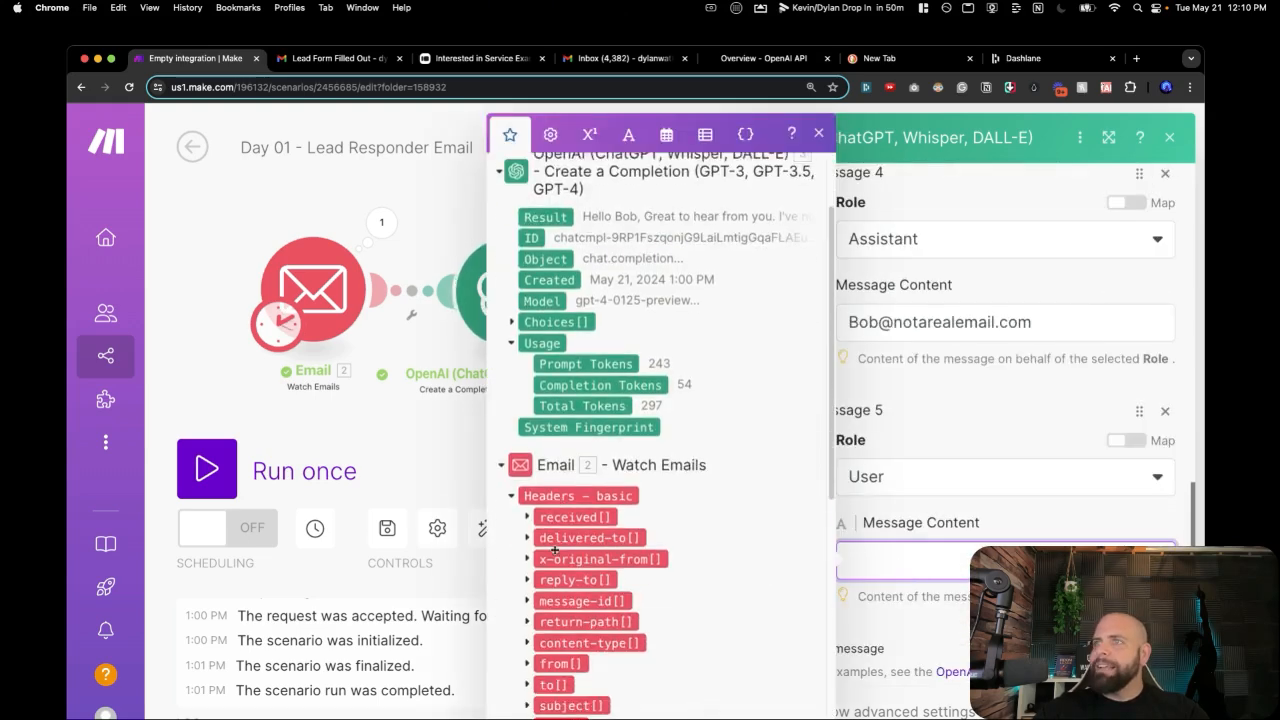
{"action": "scroll", "coordinate": [530, 586], "scroll_direction": "down", "scroll_amount": 3}
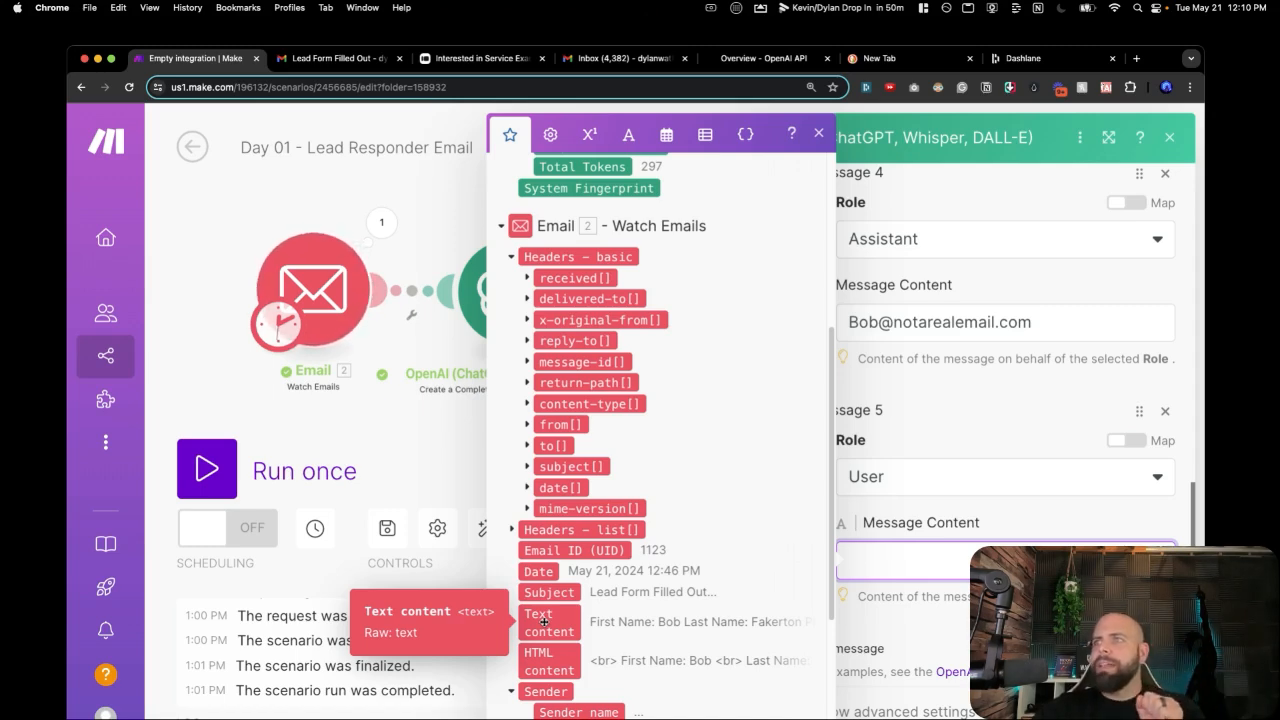
{"action": "left_click", "coordinate": [543, 622]}
{"action": "scroll", "coordinate": [750, 619], "scroll_direction": "down", "scroll_amount": 5}
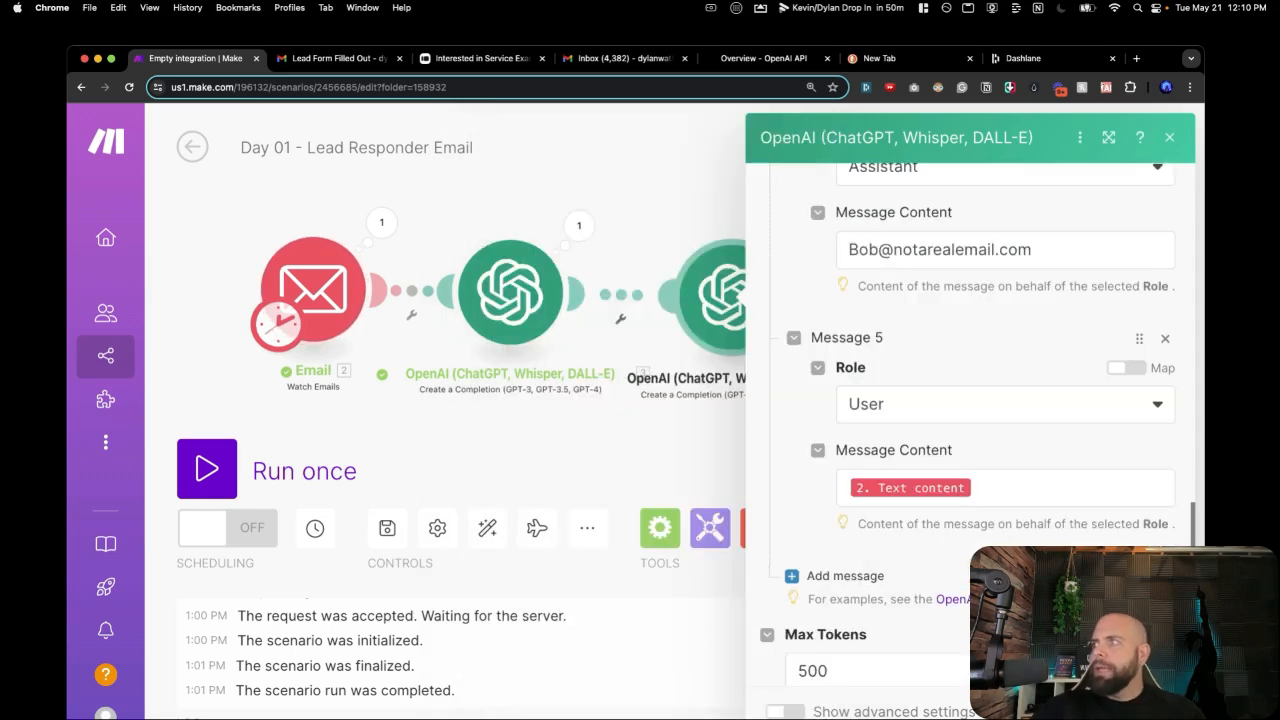
{"action": "left_click", "coordinate": [694, 457]}
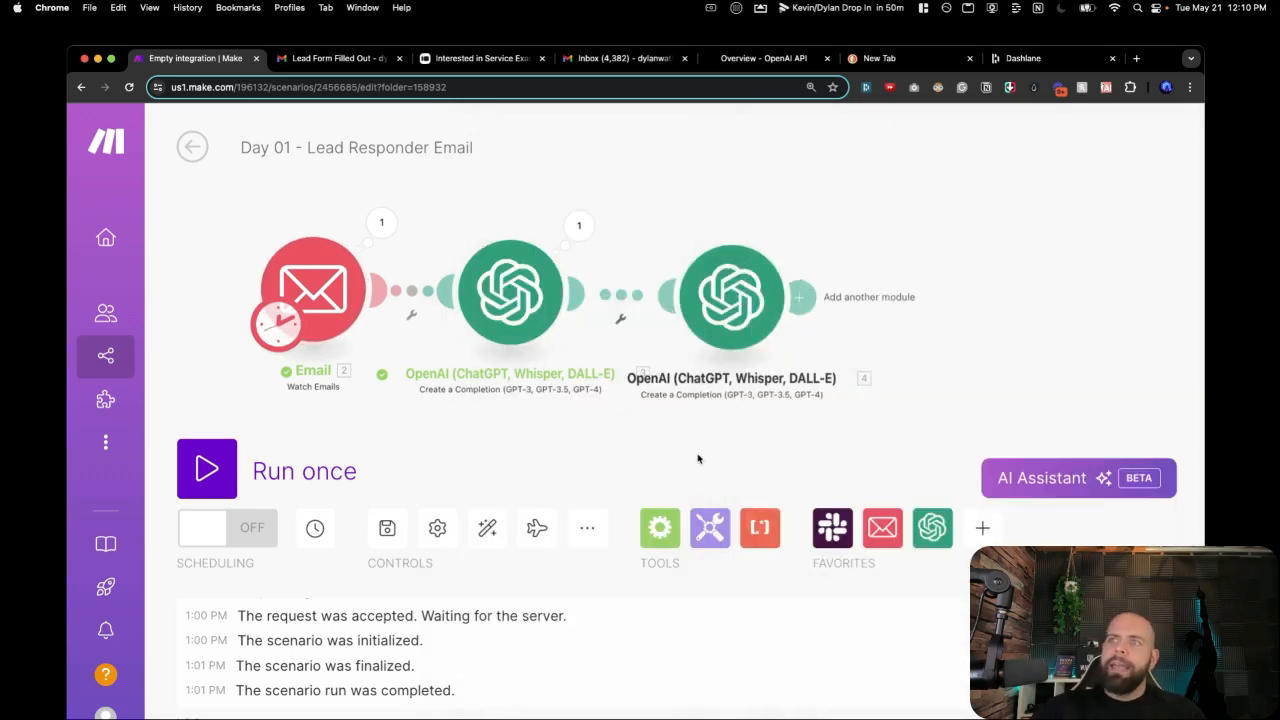
Save the scenario and play the data-flow walkthrough.
{"action": "left_click", "coordinate": [385, 528]}
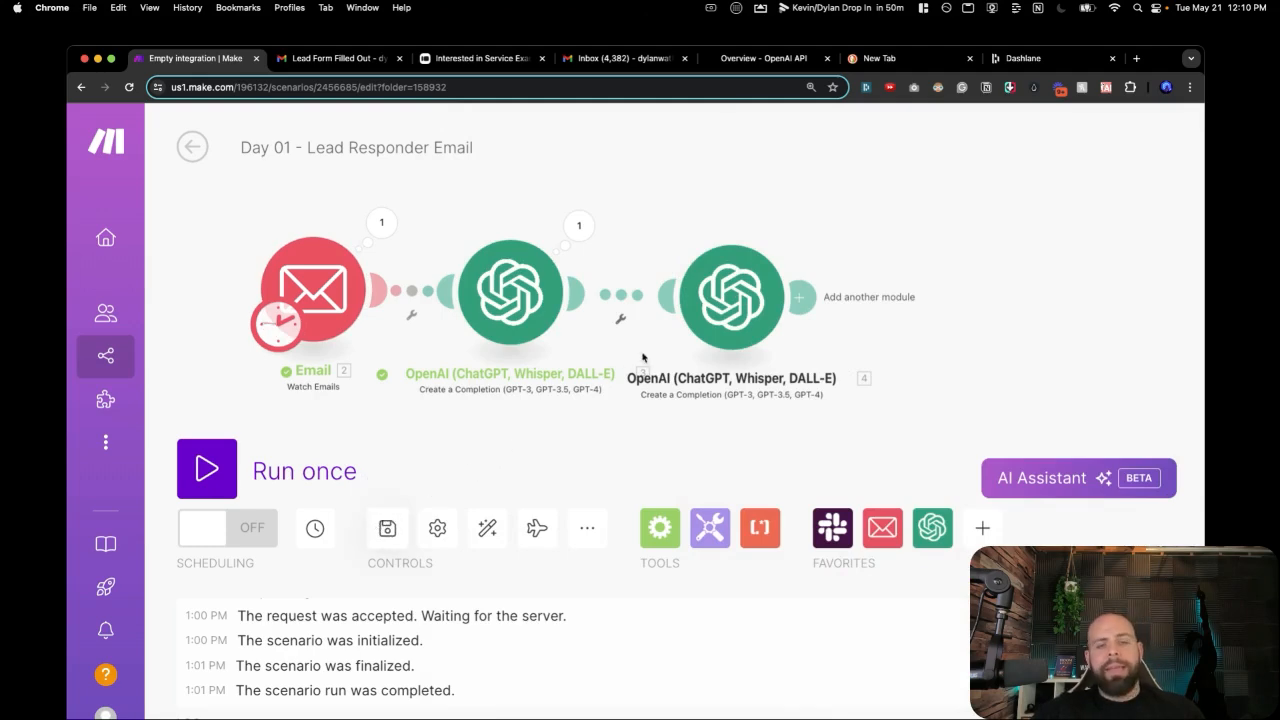
{"action": "right_click", "coordinate": [310, 364]}
{"action": "left_click", "coordinate": [300, 395]}
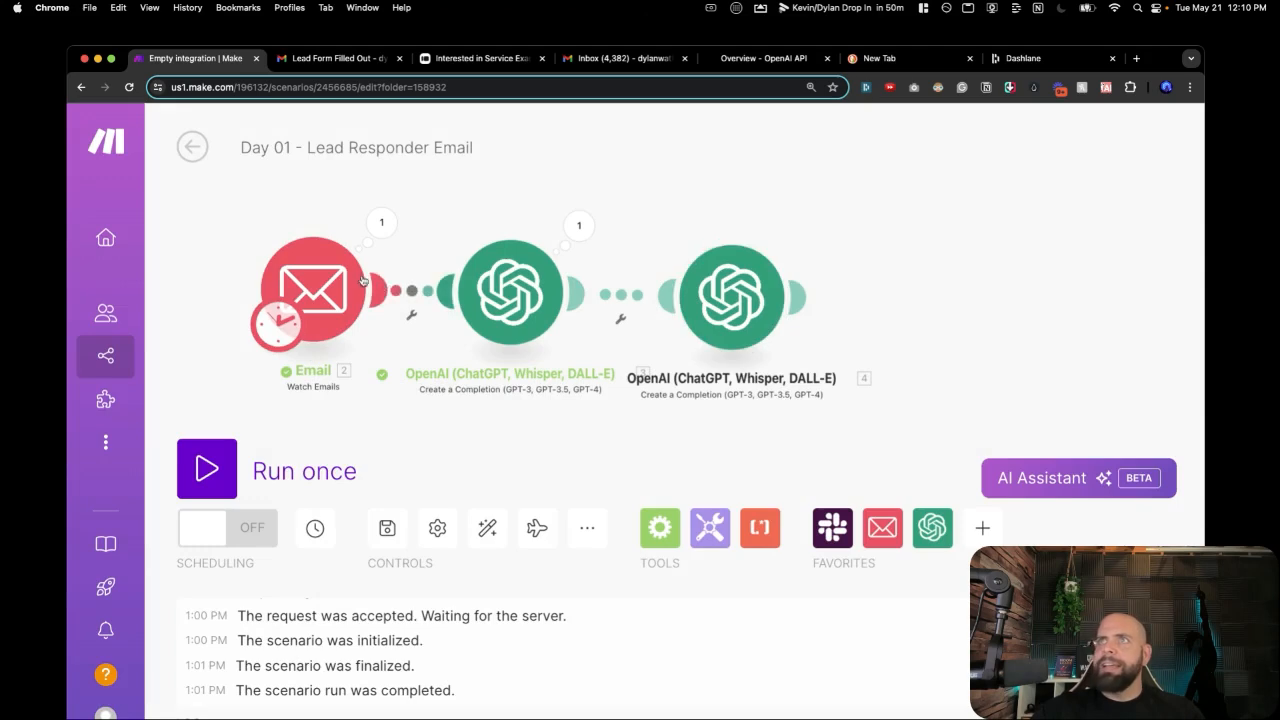
{"action": "left_click", "coordinate": [540, 529]}
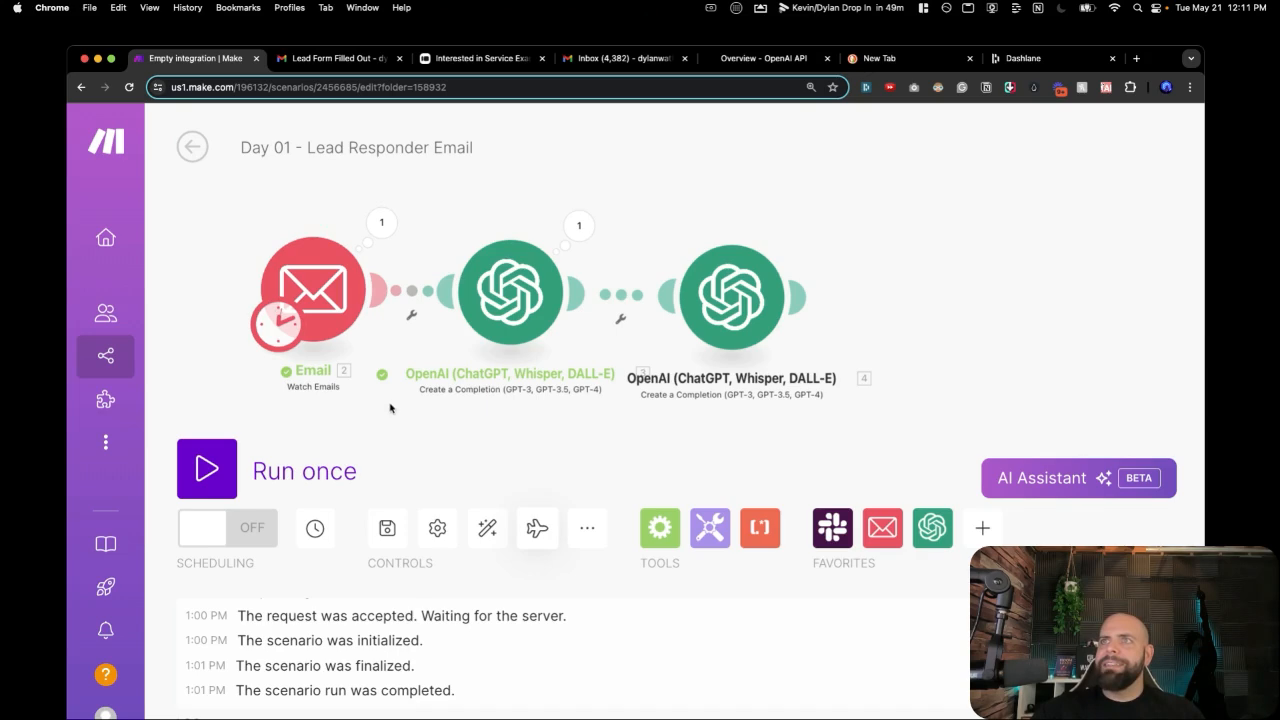
Start the Email trigger from the third Lead Form Filled Out email and run the scenario once.
{"action": "right_click", "coordinate": [322, 322]}
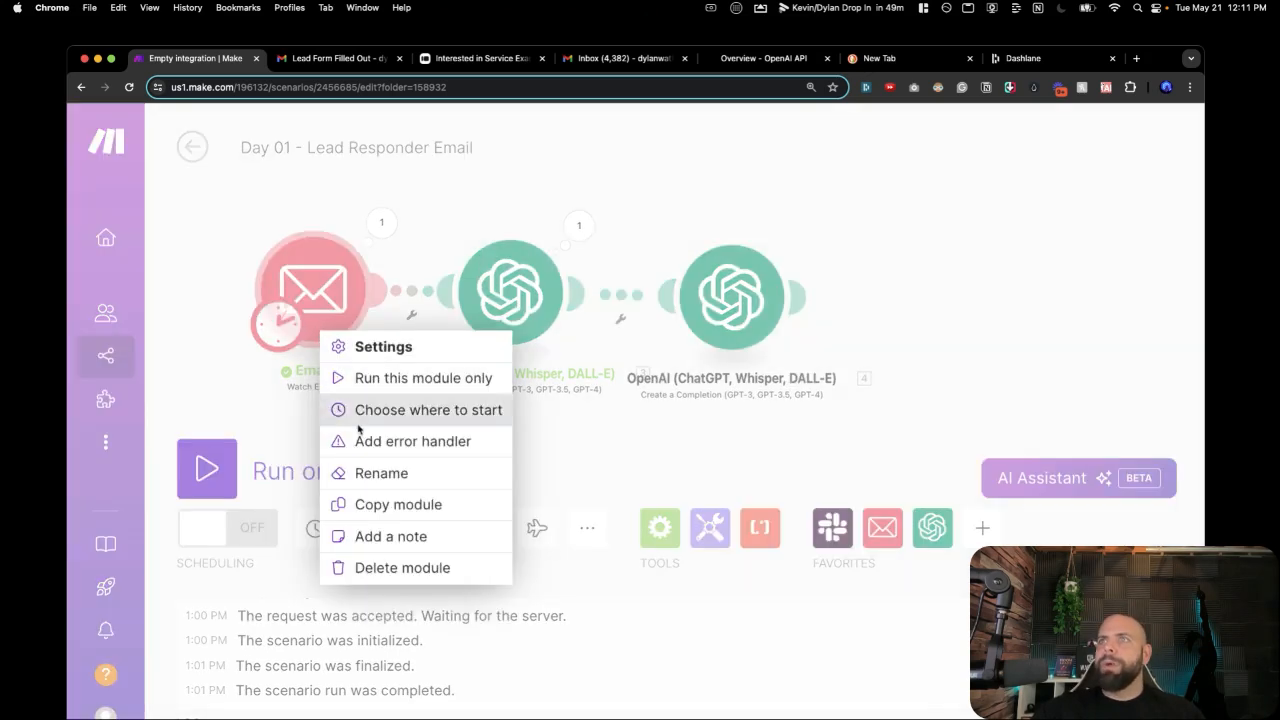
{"action": "left_click", "coordinate": [370, 418]}
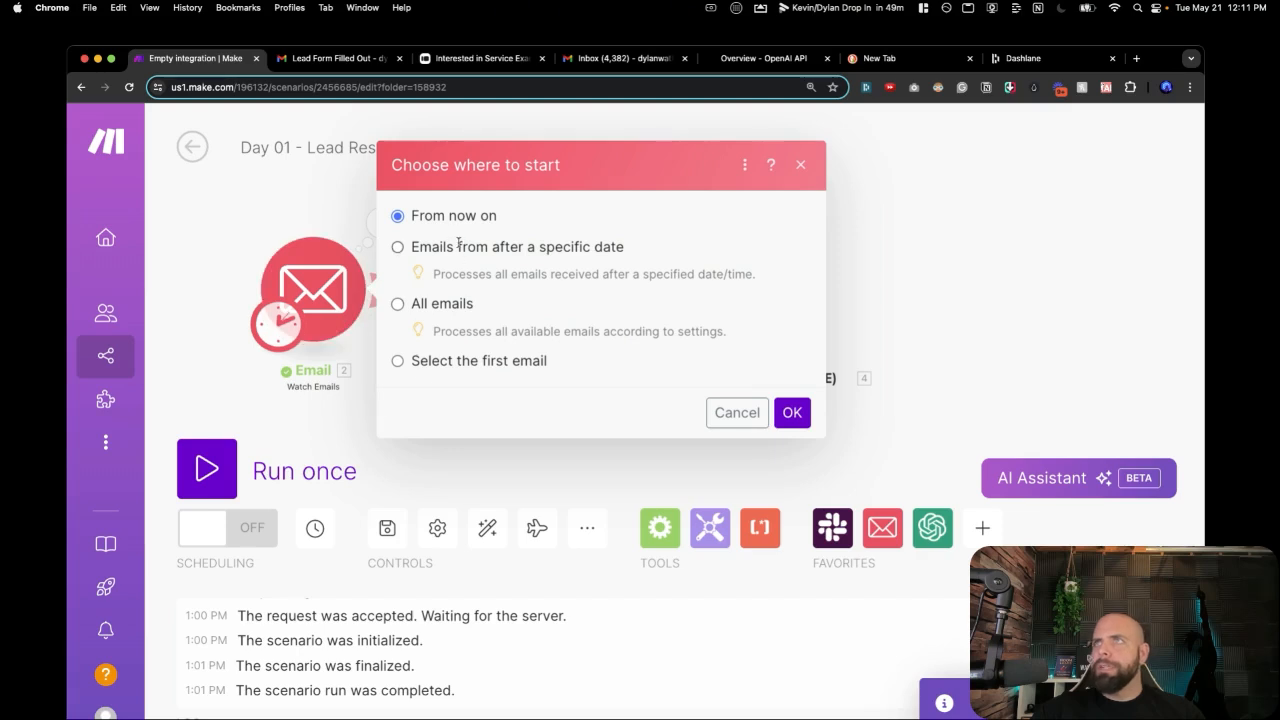
{"action": "left_click", "coordinate": [437, 304]}
{"action": "left_click", "coordinate": [443, 360]}
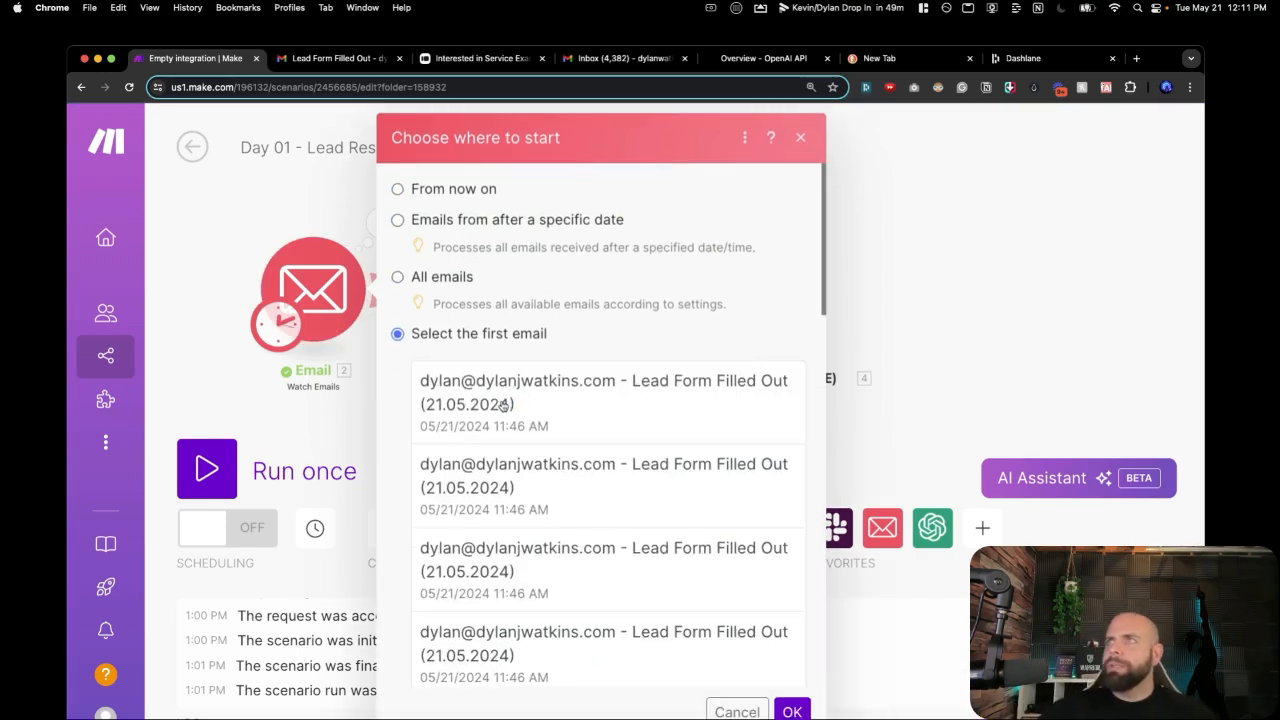
{"action": "left_click", "coordinate": [504, 405]}
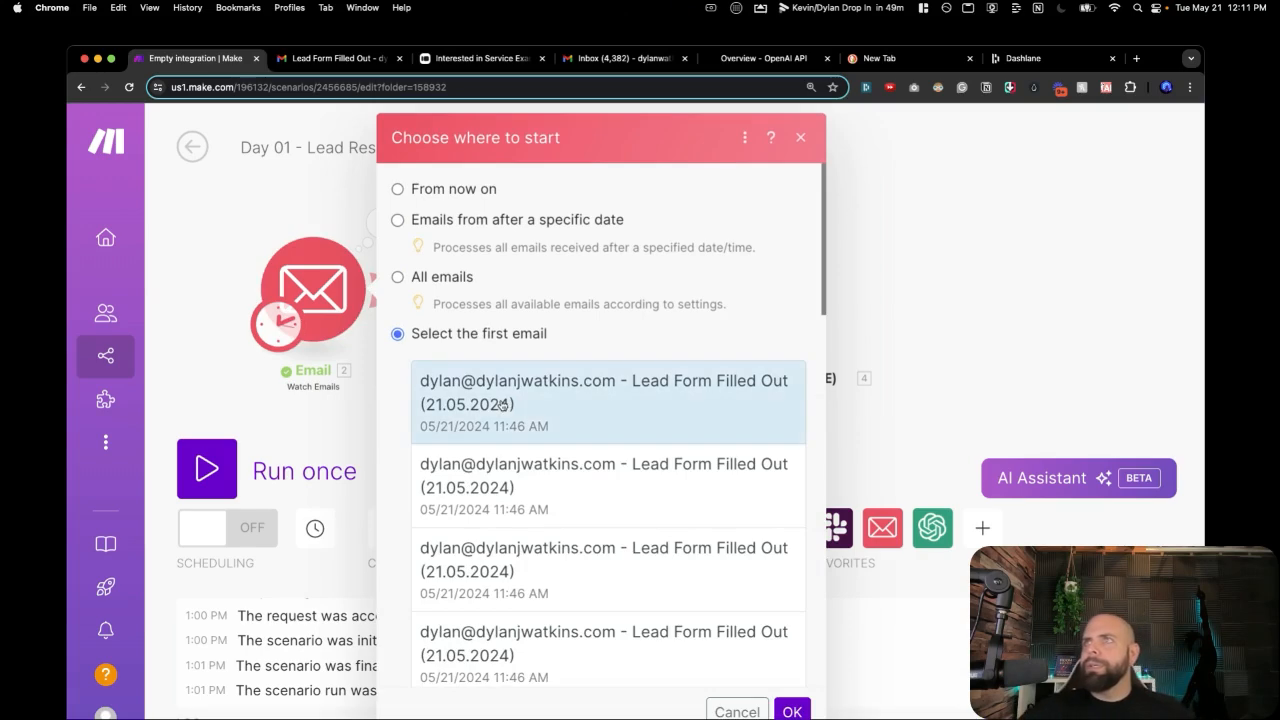
{"action": "left_click", "coordinate": [533, 566]}
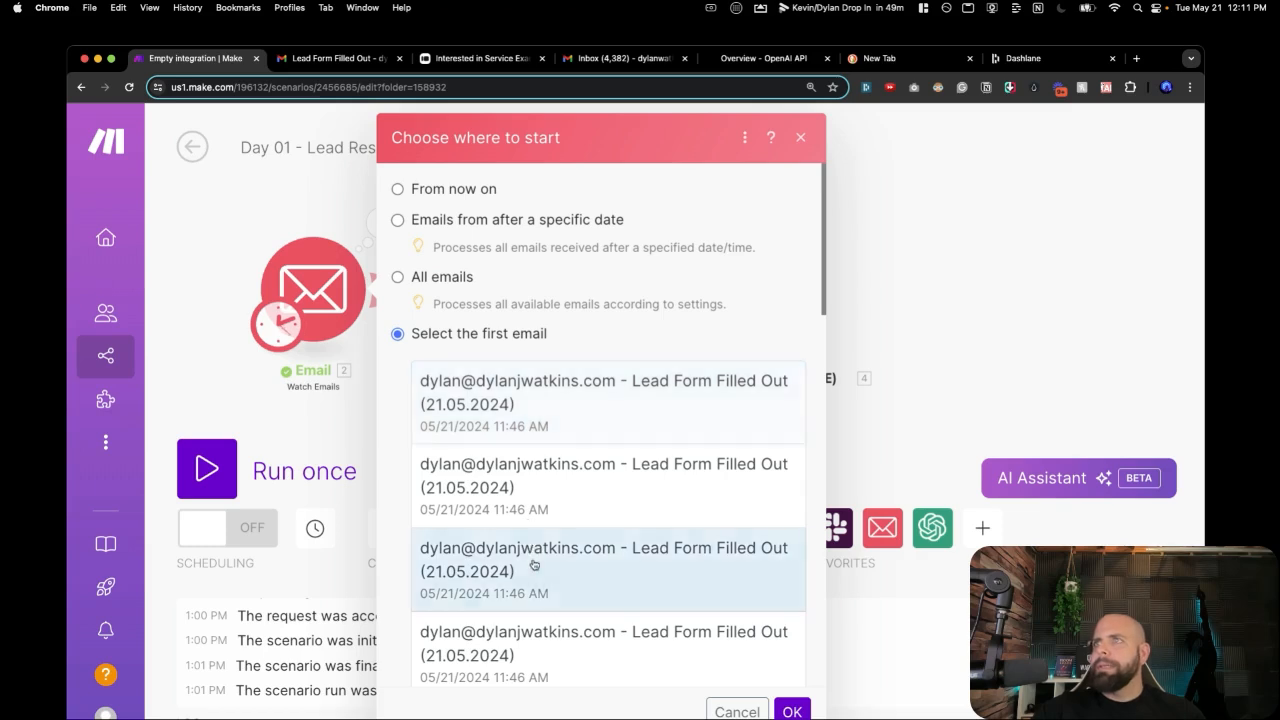
{"action": "left_click", "coordinate": [791, 708]}
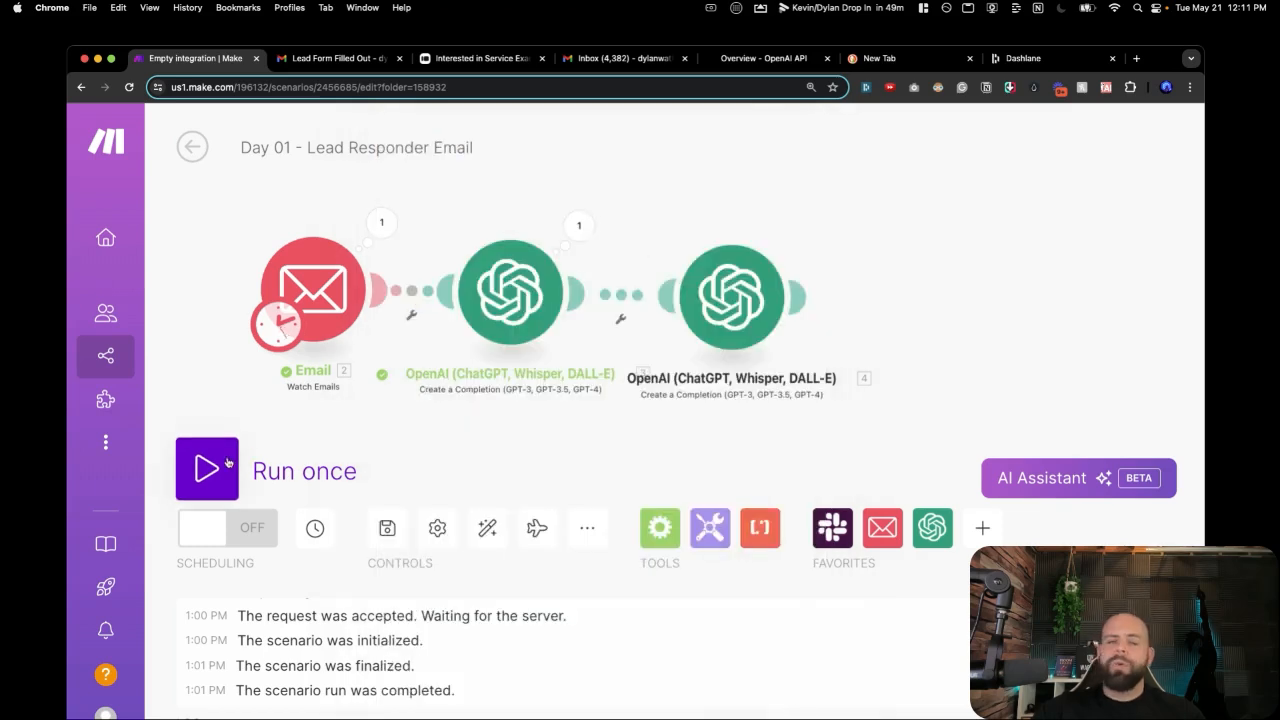
{"action": "left_click", "coordinate": [228, 462]}
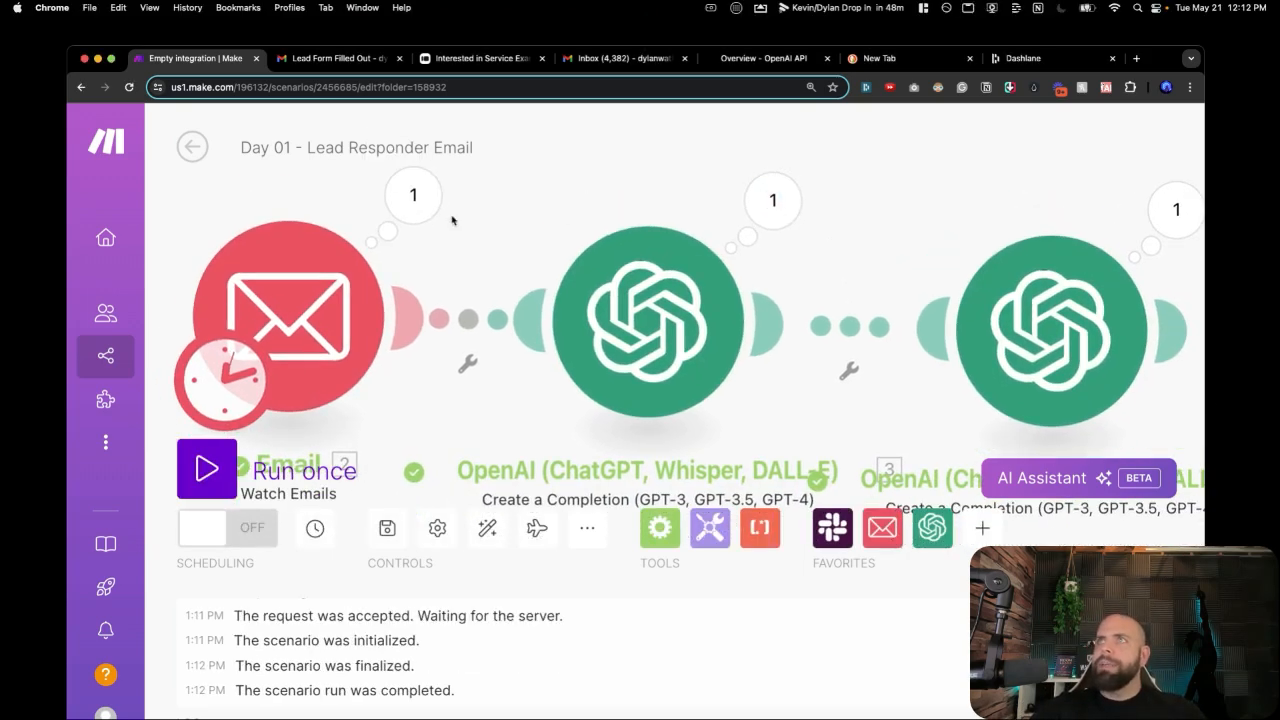
Inspect the trigger's lead email, the first OpenAI reply, and the second step's extracted email address.
{"action": "left_click", "coordinate": [426, 216]}
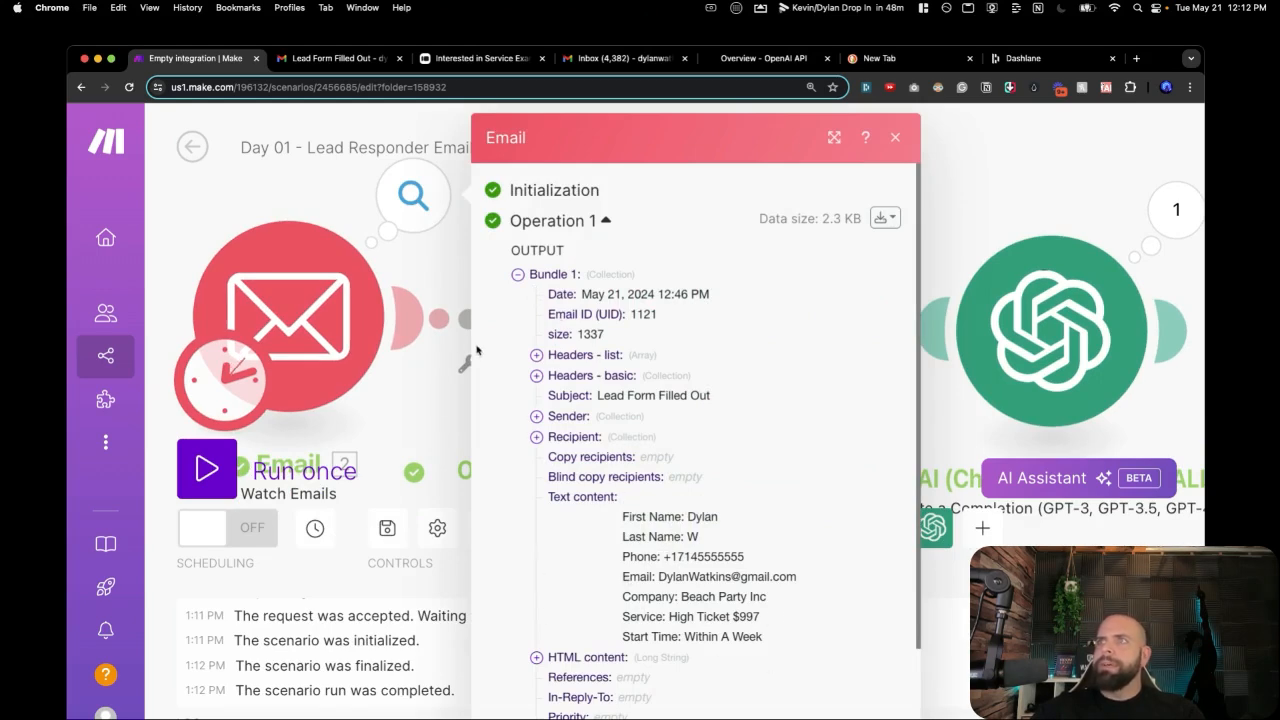
{"action": "left_click", "coordinate": [440, 400]}
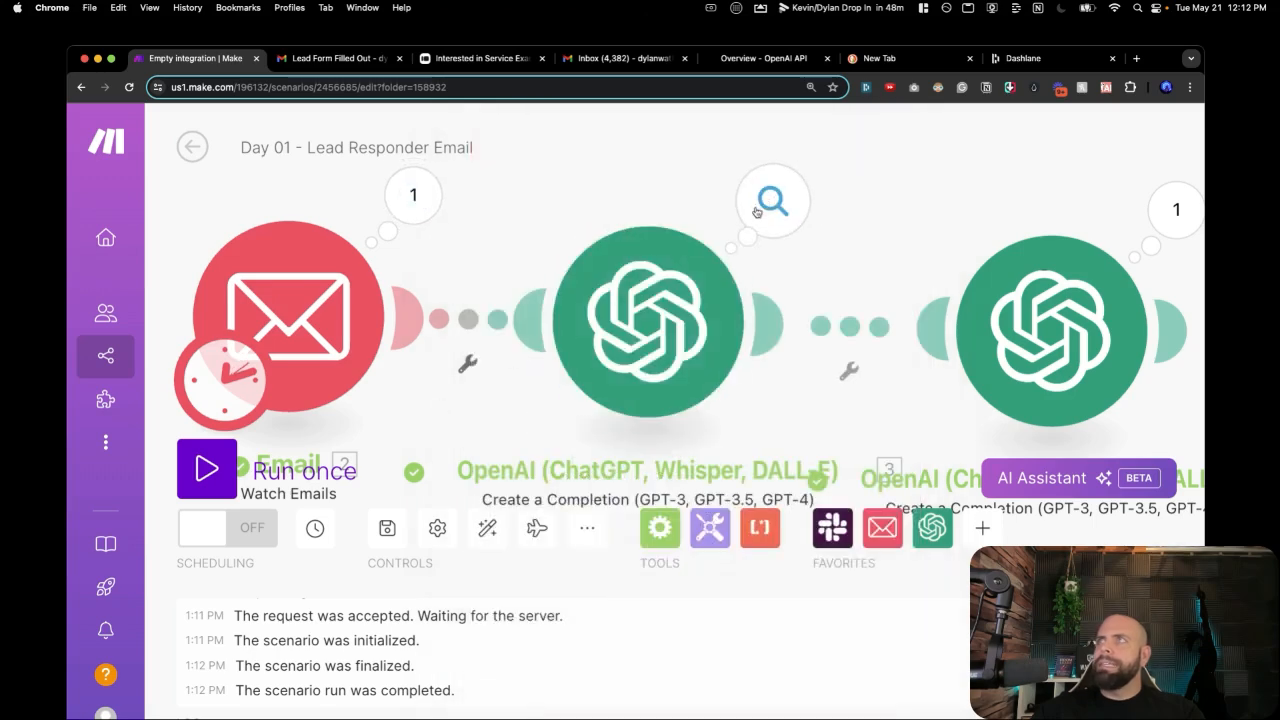
{"action": "left_click", "coordinate": [757, 212]}
{"action": "scroll", "coordinate": [560, 450], "scroll_direction": "down", "scroll_amount": 2}
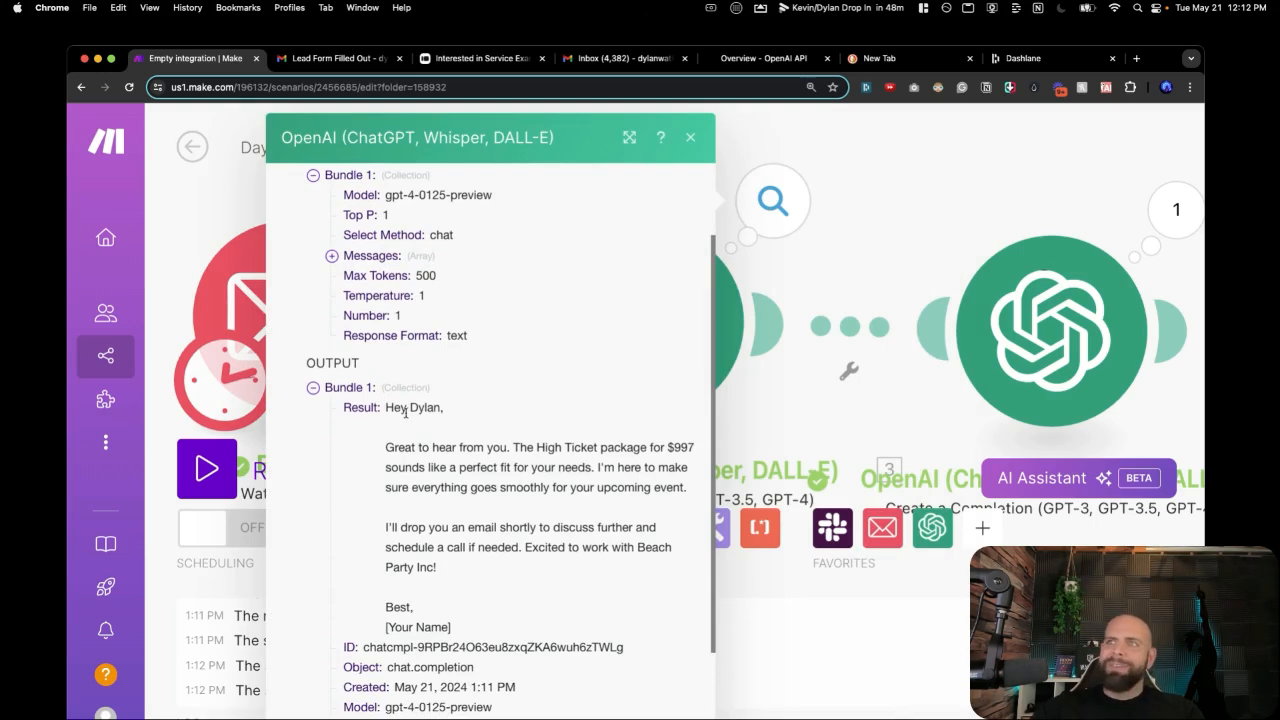
{"action": "key", "text": "Escape"}
{"action": "left_click", "coordinate": [742, 246]}
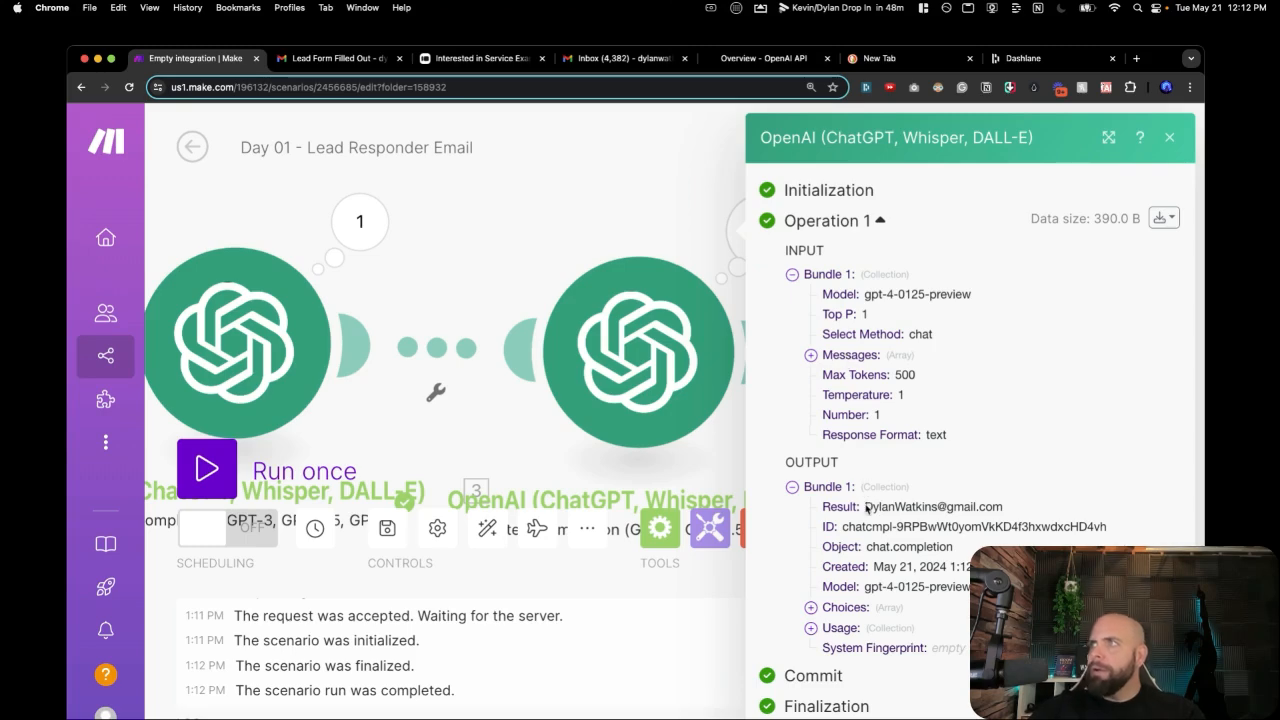
{"action": "left_click_drag", "start_coordinate": [866, 507], "coordinate": [1010, 508]}
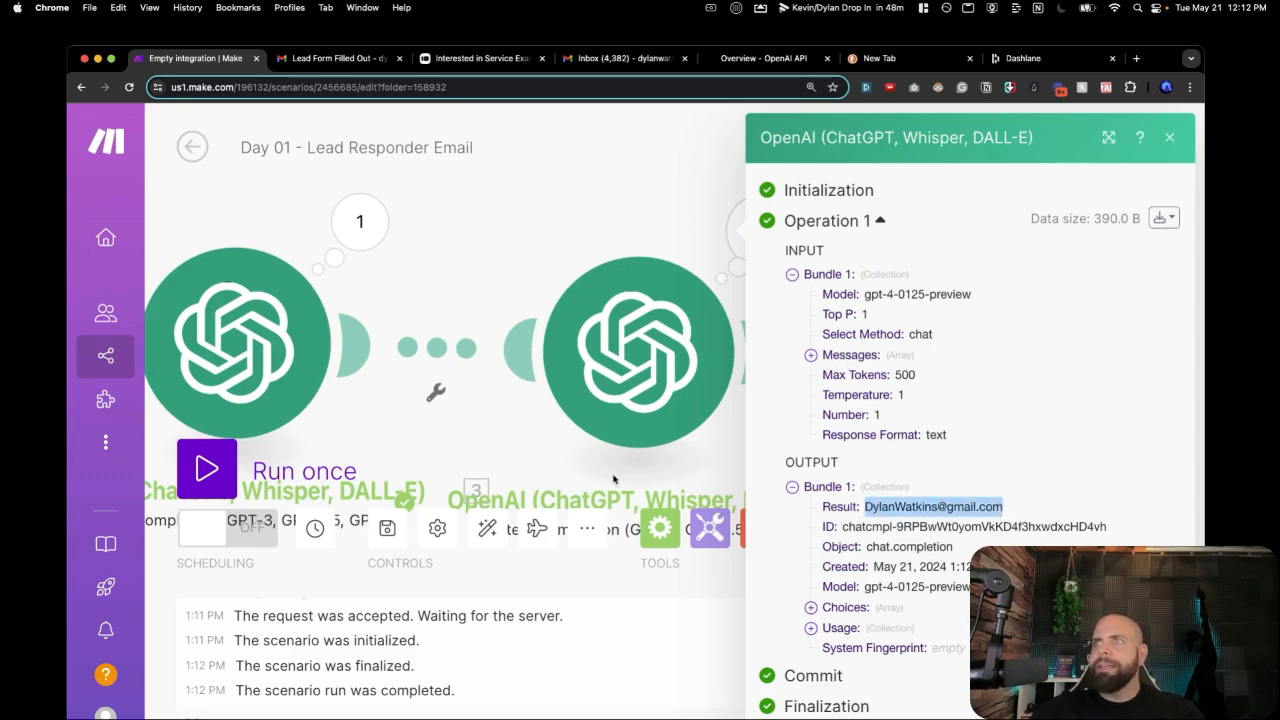
{"action": "left_click", "coordinate": [510, 473]}
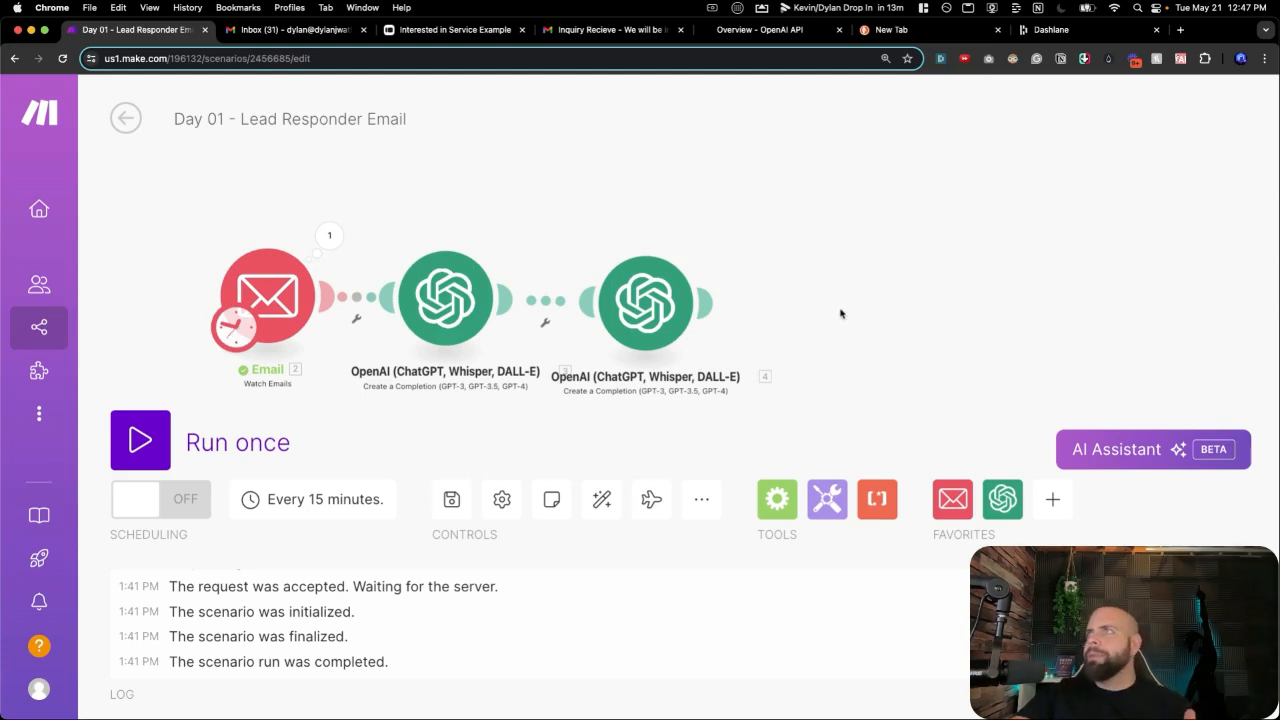
Add an Email > Send an Email module after the second OpenAI step.
{"action": "left_click", "coordinate": [840, 313]}
{"action": "left_click", "coordinate": [922, 170]}
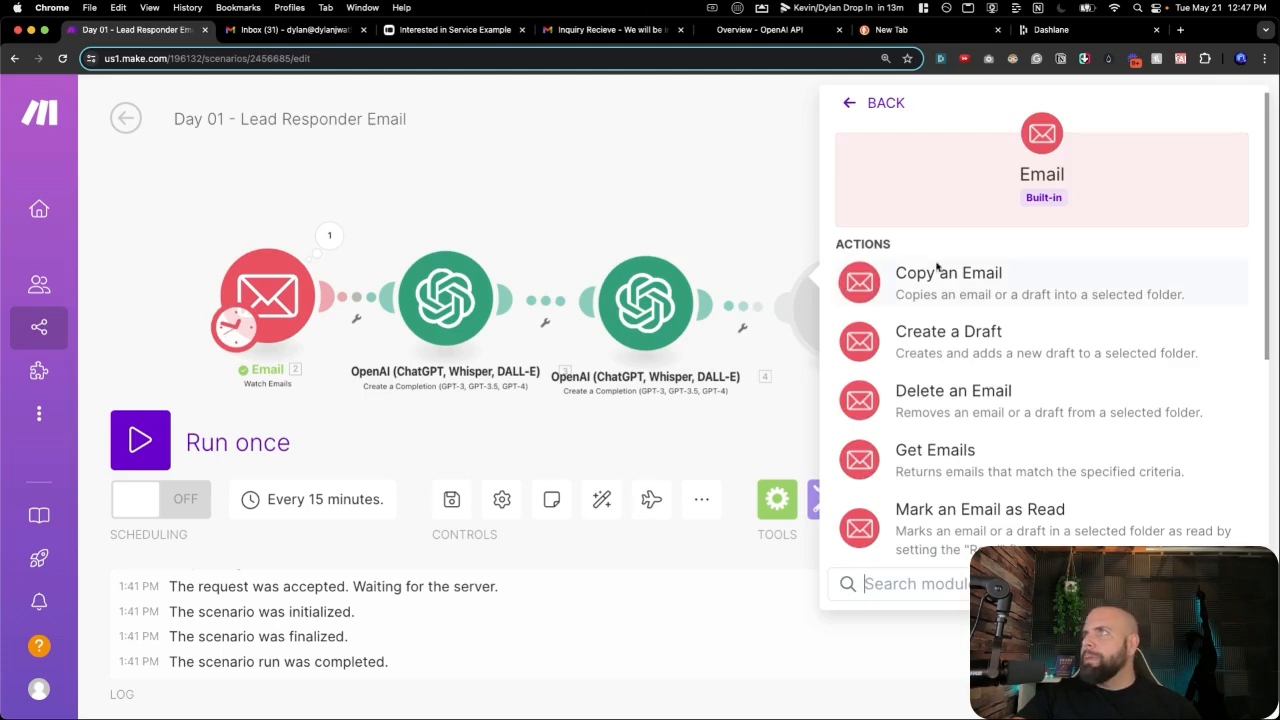
{"action": "scroll", "coordinate": [935, 410], "scroll_direction": "down", "scroll_amount": 5}
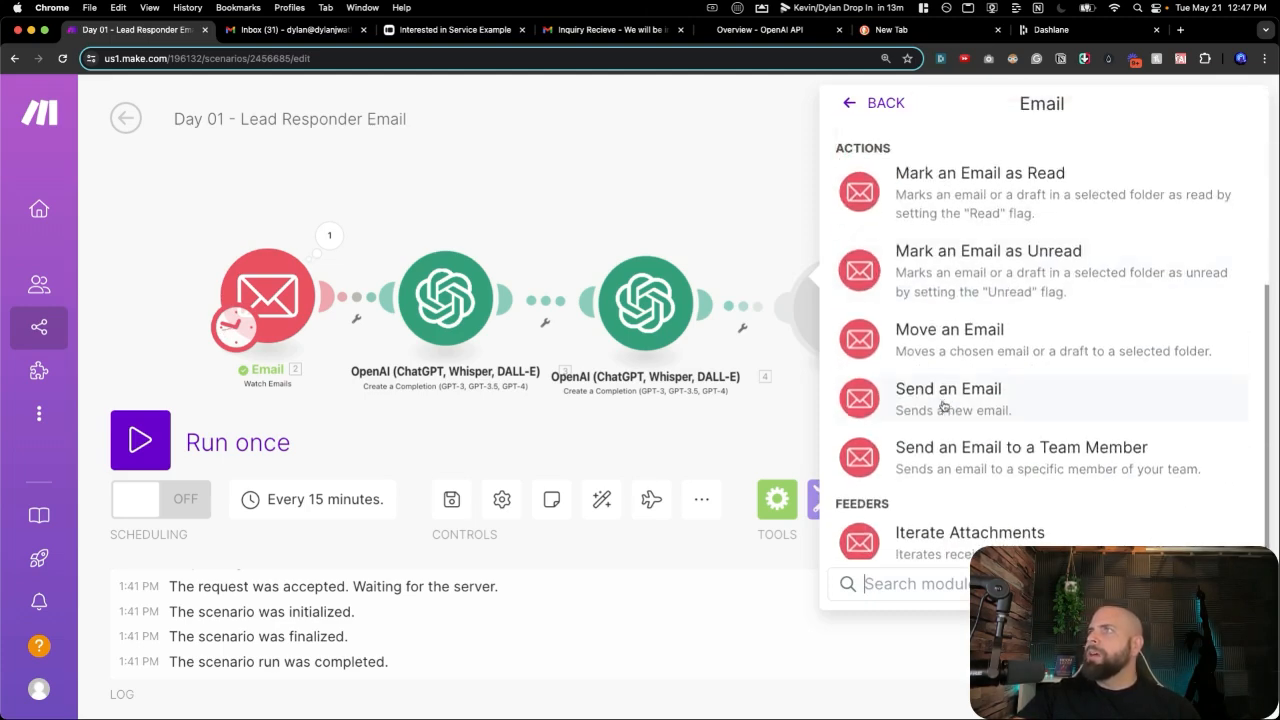
{"action": "left_click", "coordinate": [943, 400]}
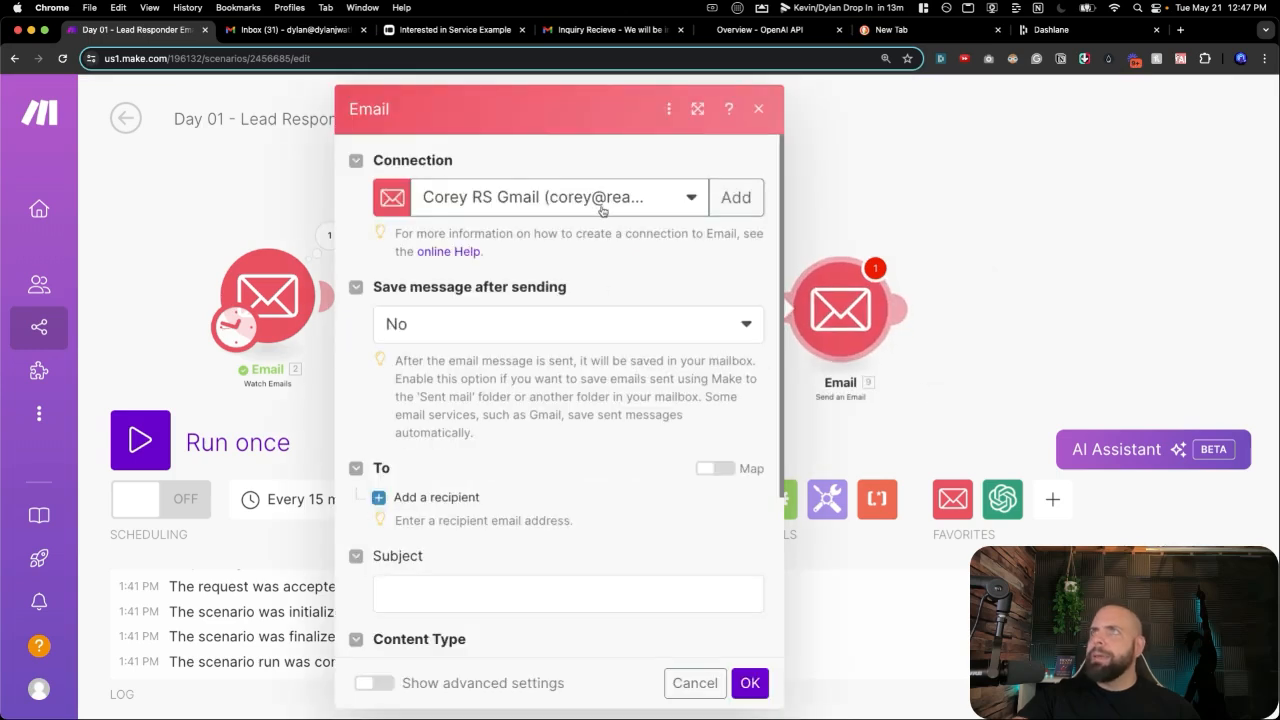
Switch it to the Google Restricted connection and add an empty recipient address.
{"action": "left_click", "coordinate": [602, 200]}
{"action": "left_click", "coordinate": [558, 413]}
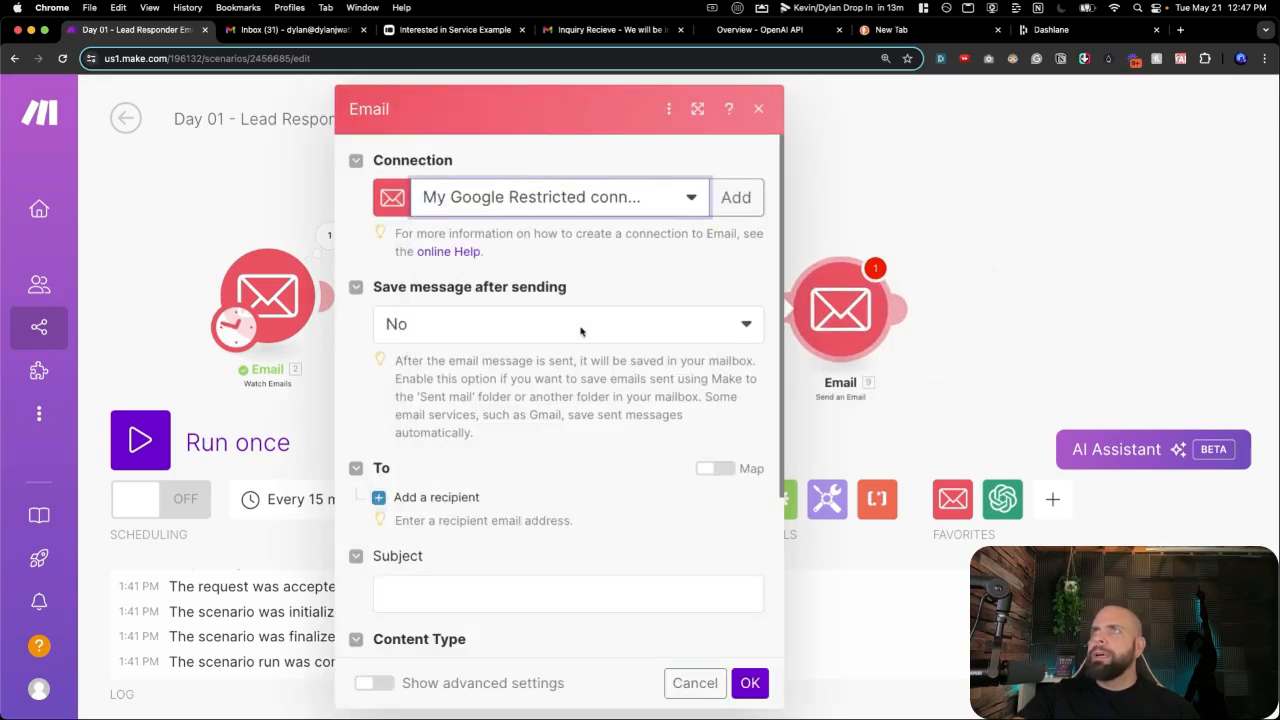
{"action": "scroll", "coordinate": [569, 453], "scroll_direction": "down", "scroll_amount": 3}
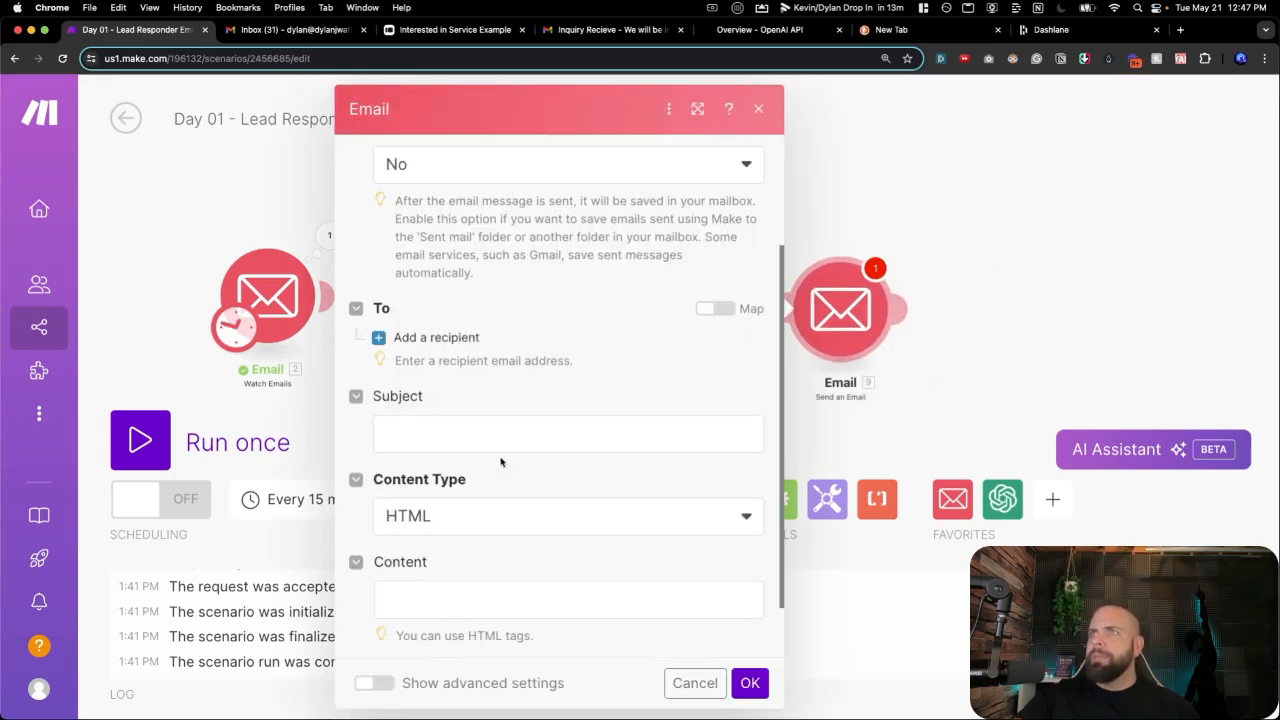
{"action": "left_click", "coordinate": [438, 338]}
{"action": "left_click", "coordinate": [468, 374]}
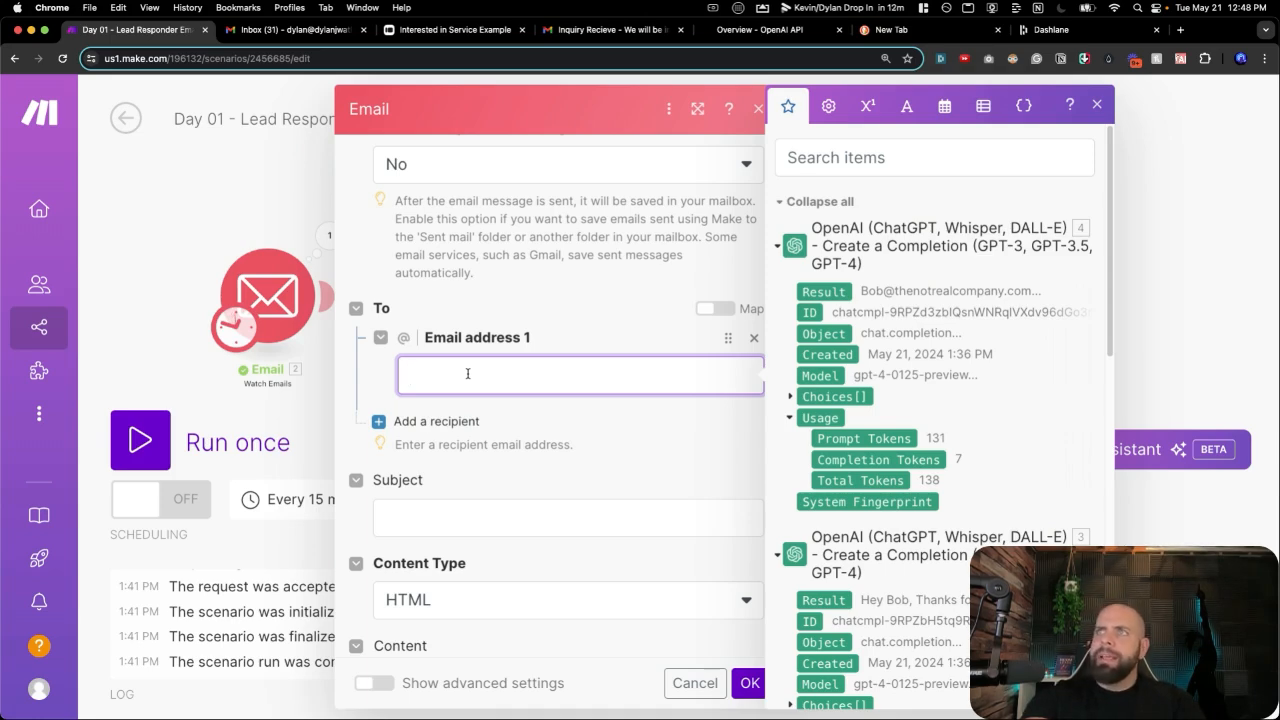
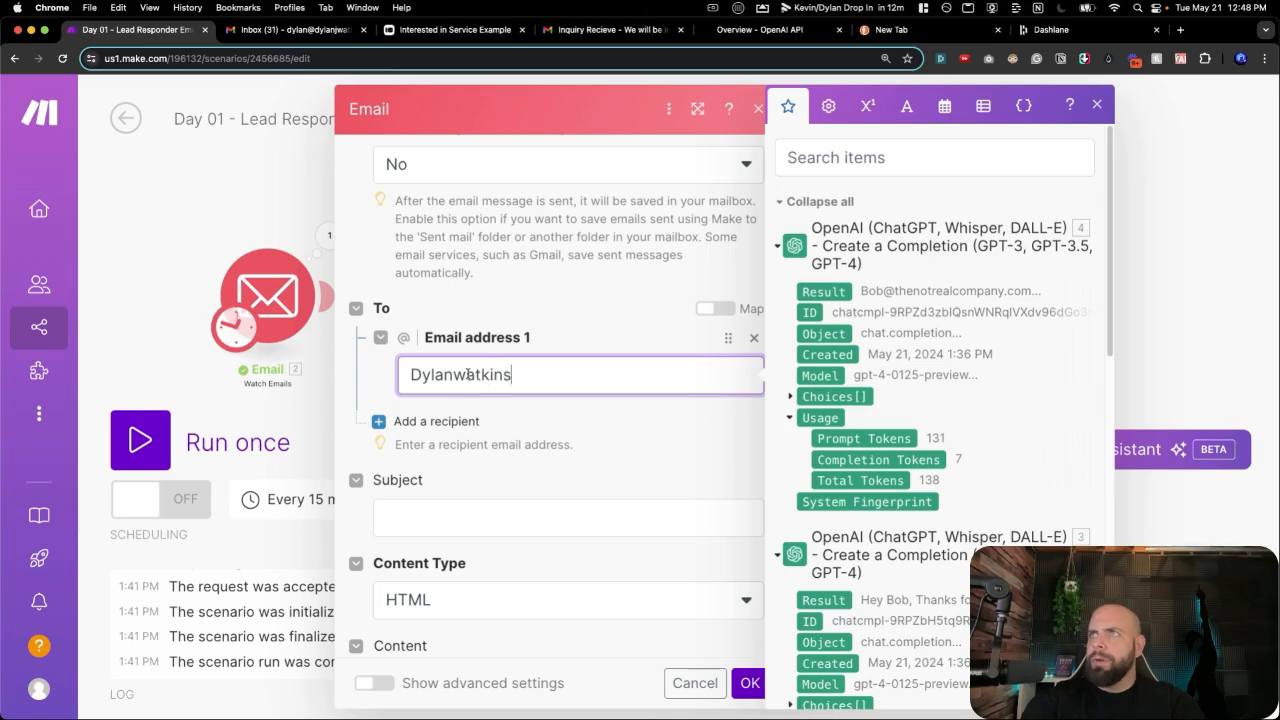
Enter the recipient's email address and the subject 'Inquiry Recieved'.
{"action": "left_click", "coordinate": [433, 512]}
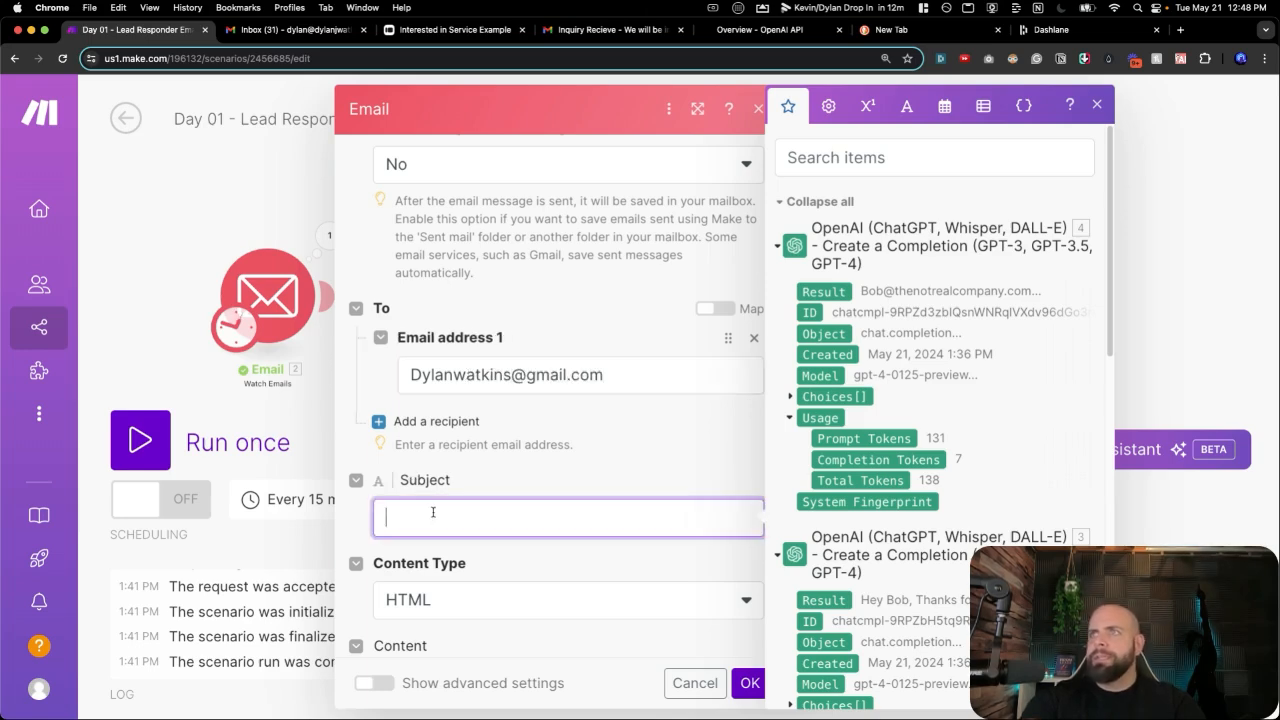
{"action": "type", "text": "Inquiry Rec"}
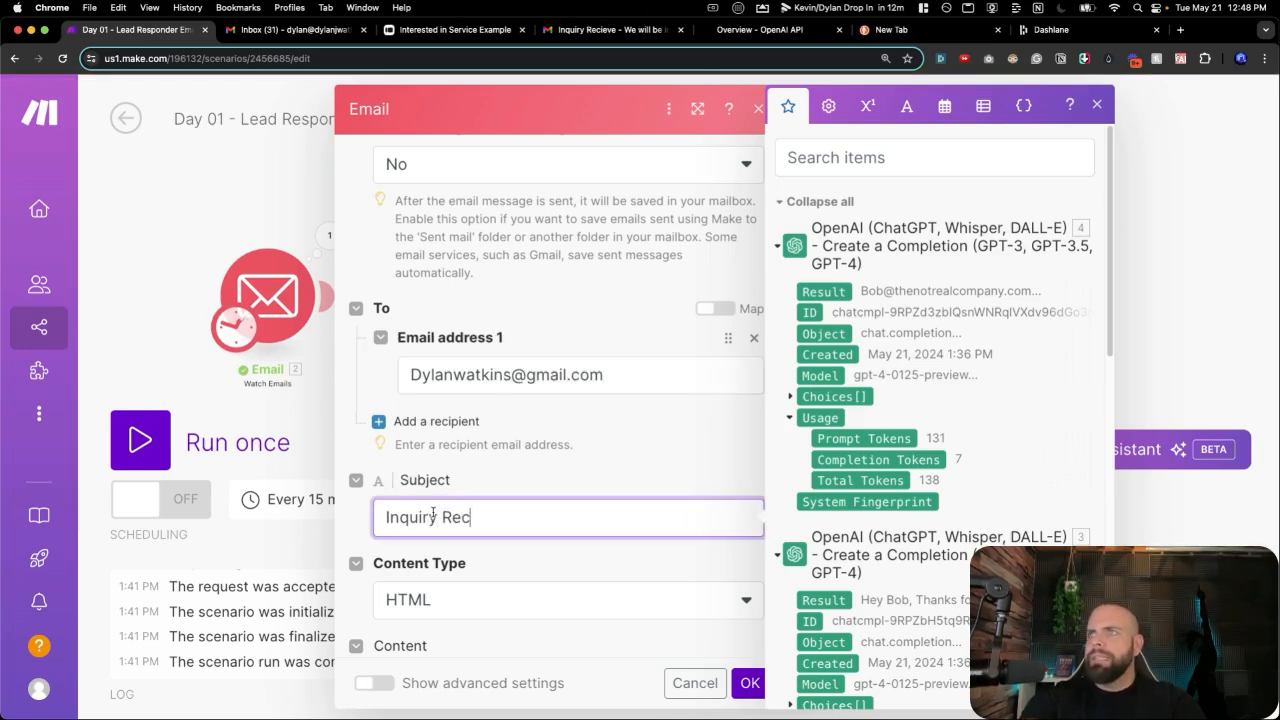
{"action": "type", "text": "ieved"}
{"action": "scroll", "coordinate": [435, 500], "scroll_direction": "down", "scroll_amount": 2}
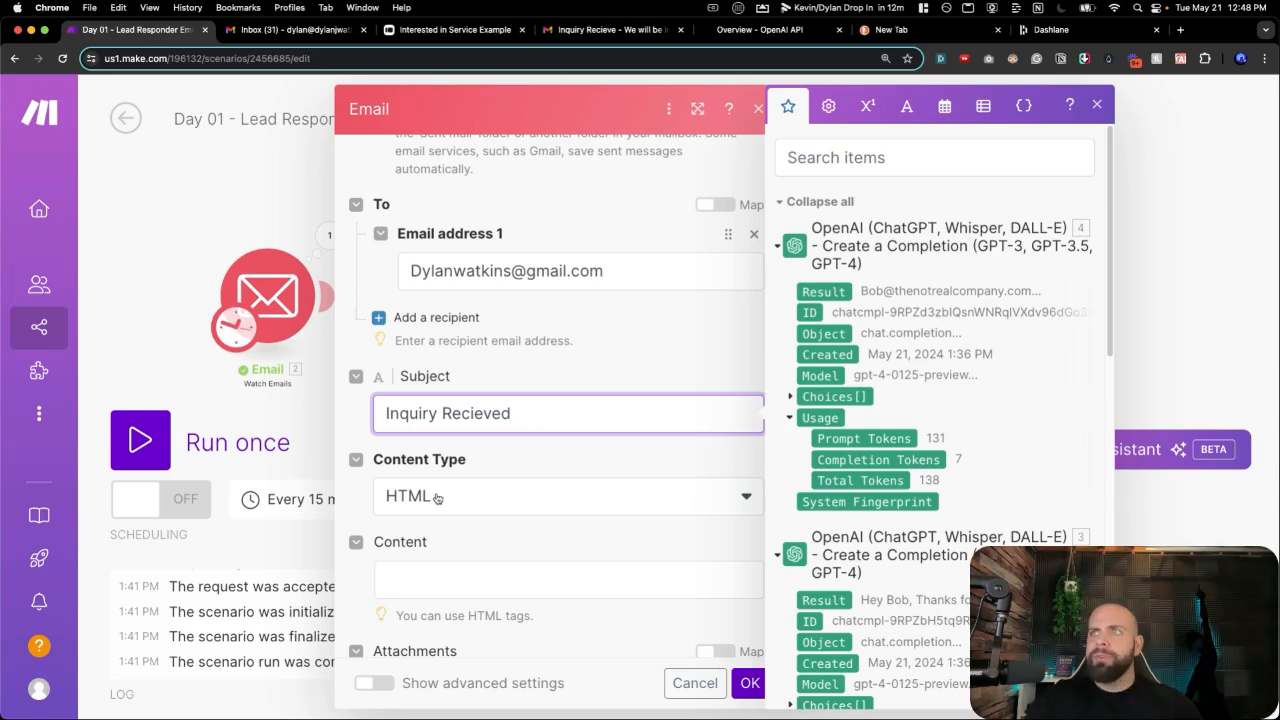
Make the body plain text and write a greeting plus 'We have recieved your inquiry and we will be in touch shortly.'.
{"action": "left_click", "coordinate": [437, 497]}
{"action": "left_click", "coordinate": [437, 524]}
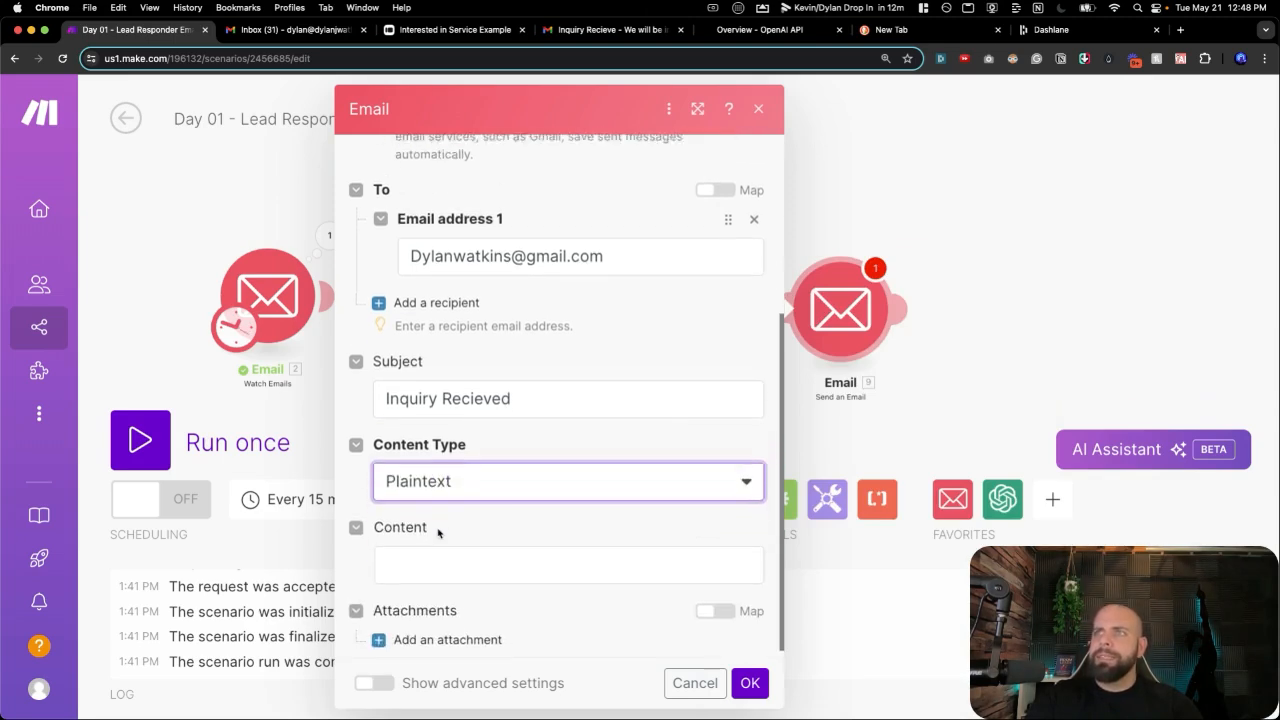
{"action": "left_click", "coordinate": [437, 550]}
{"action": "type", "text": "Hi "}
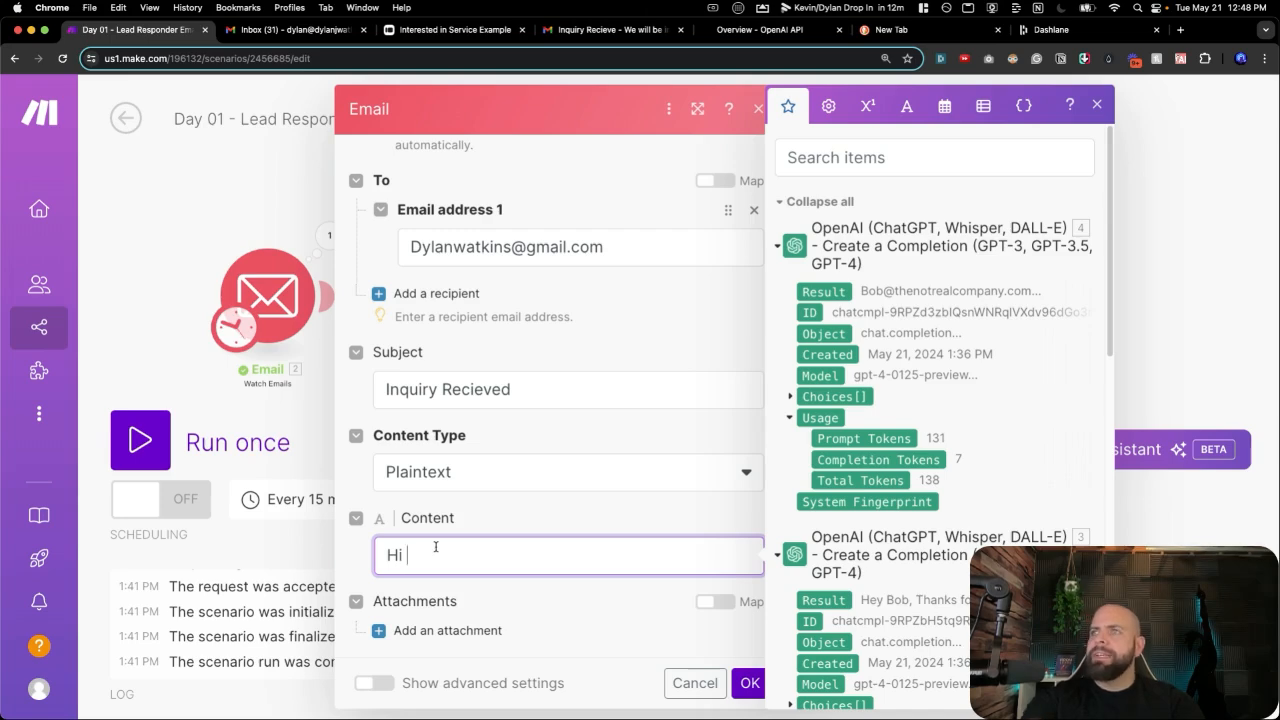
{"action": "type", "text": "Sara"}
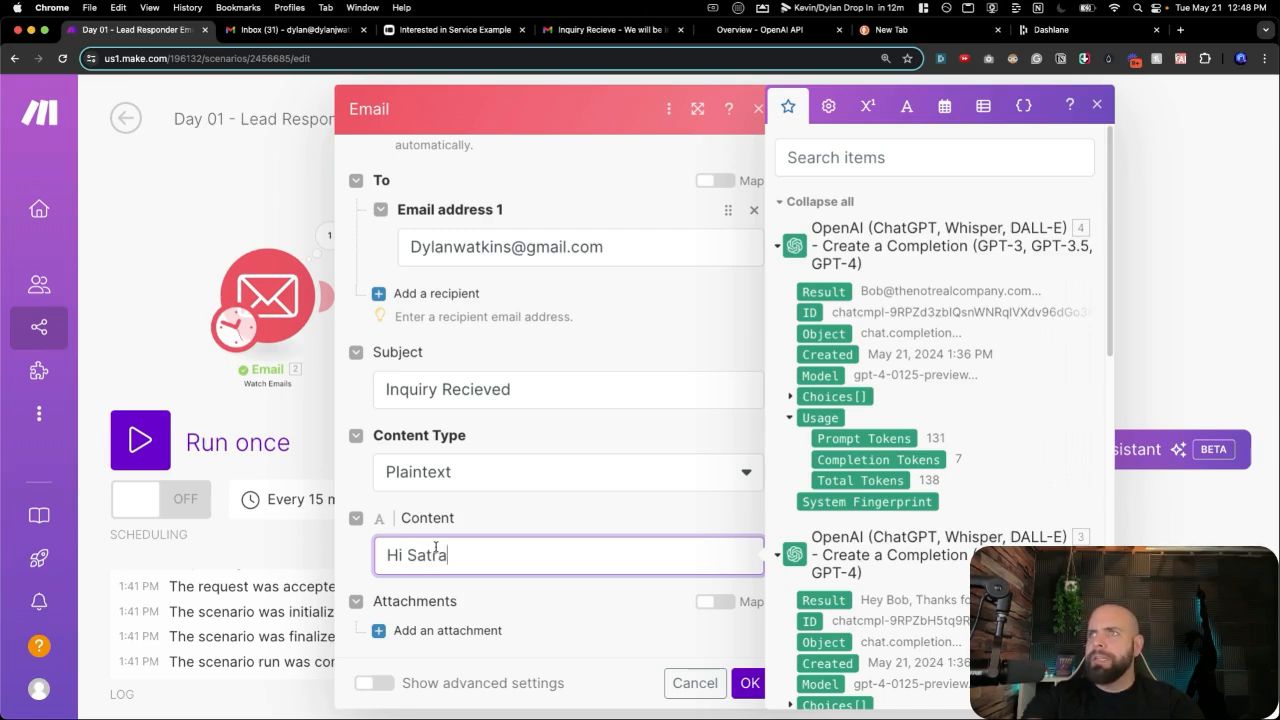
{"action": "type", "text": ","}
{"action": "key", "text": "Return"}
{"action": "key", "text": "Return"}
{"action": "type", "text": "Y"}
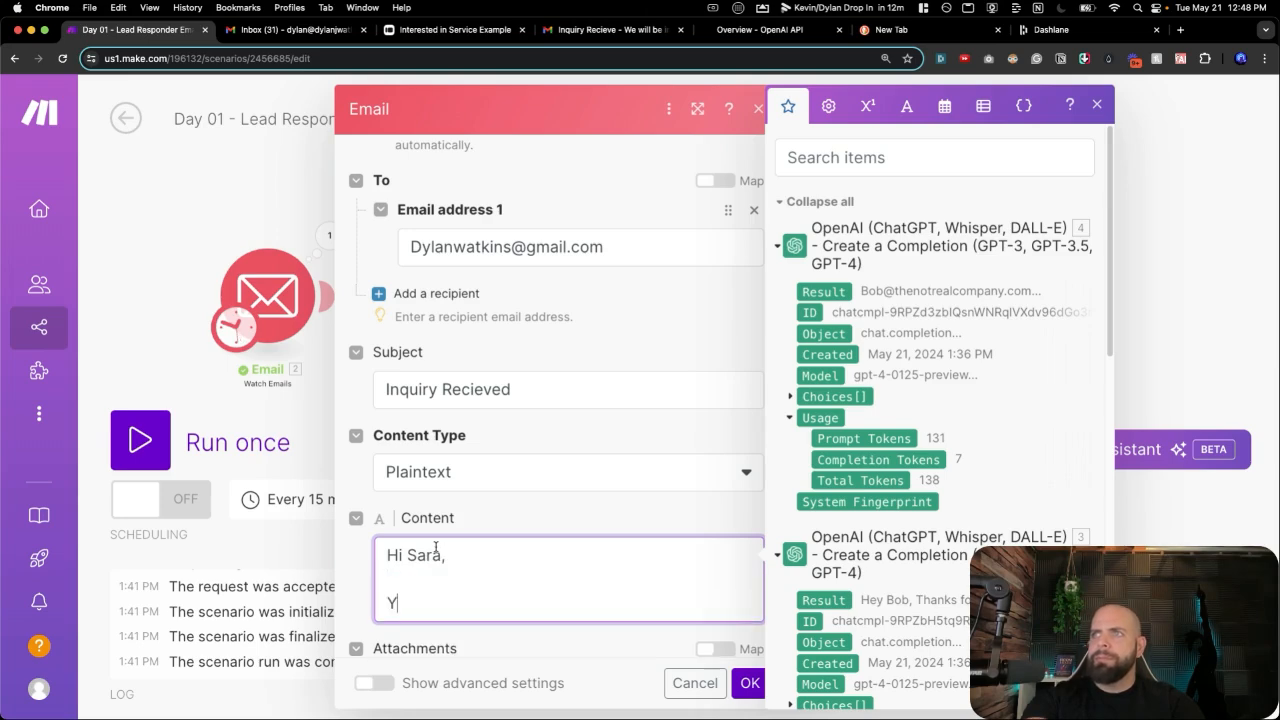
{"action": "type", "text": "ou h"}
{"action": "key", "text": "BackSpace"}
{"action": "key", "text": "BackSpace"}
{"action": "type", "text": "We "}
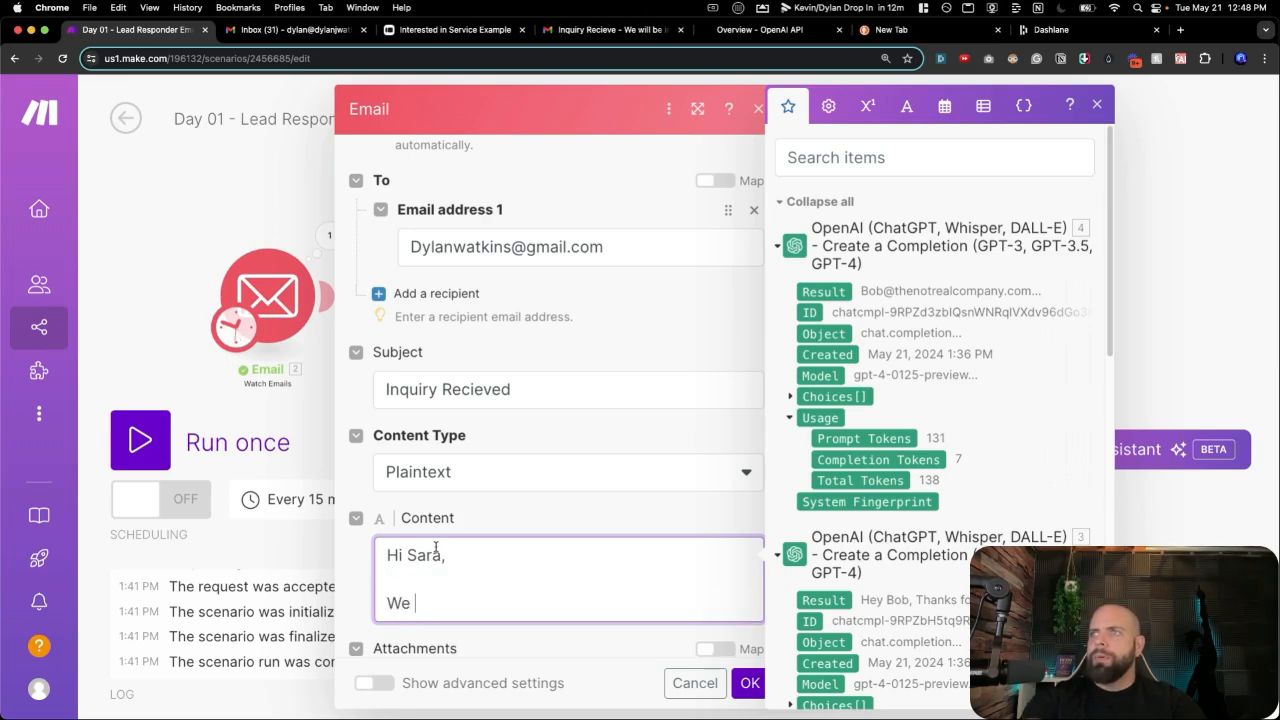
{"action": "type", "text": "have recieved"}
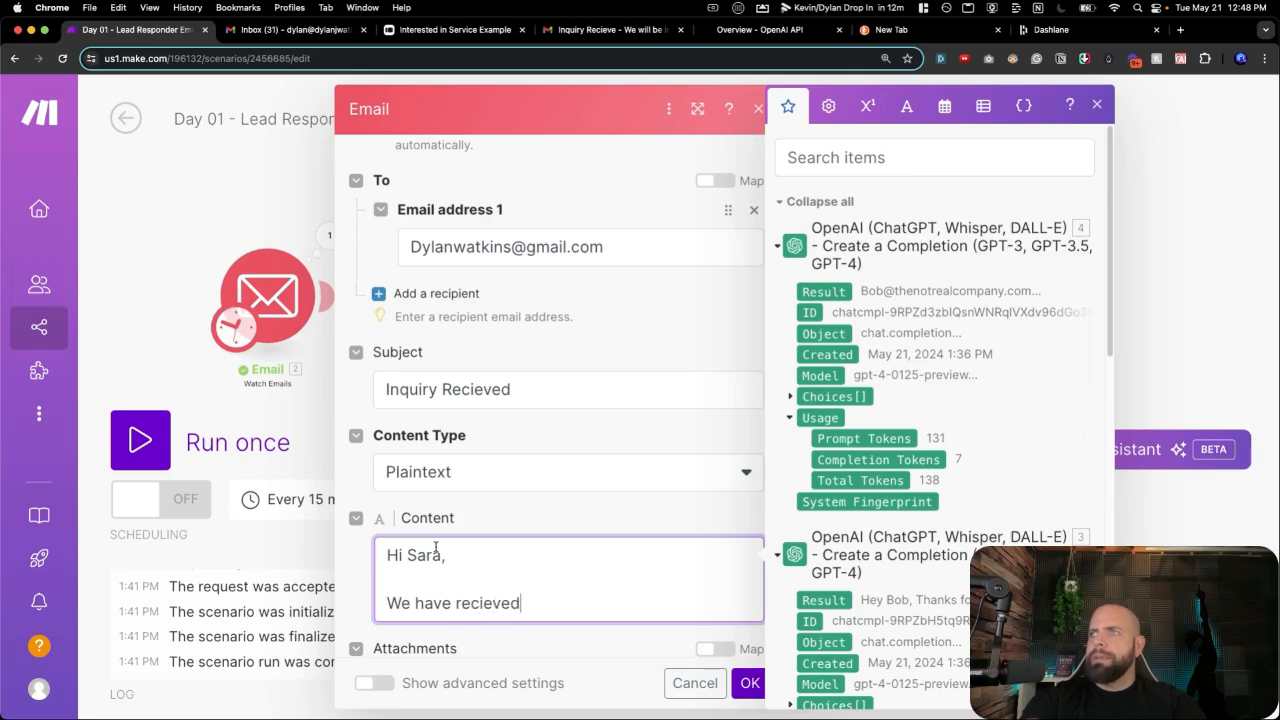
{"action": "type", "text": " your inquire"}
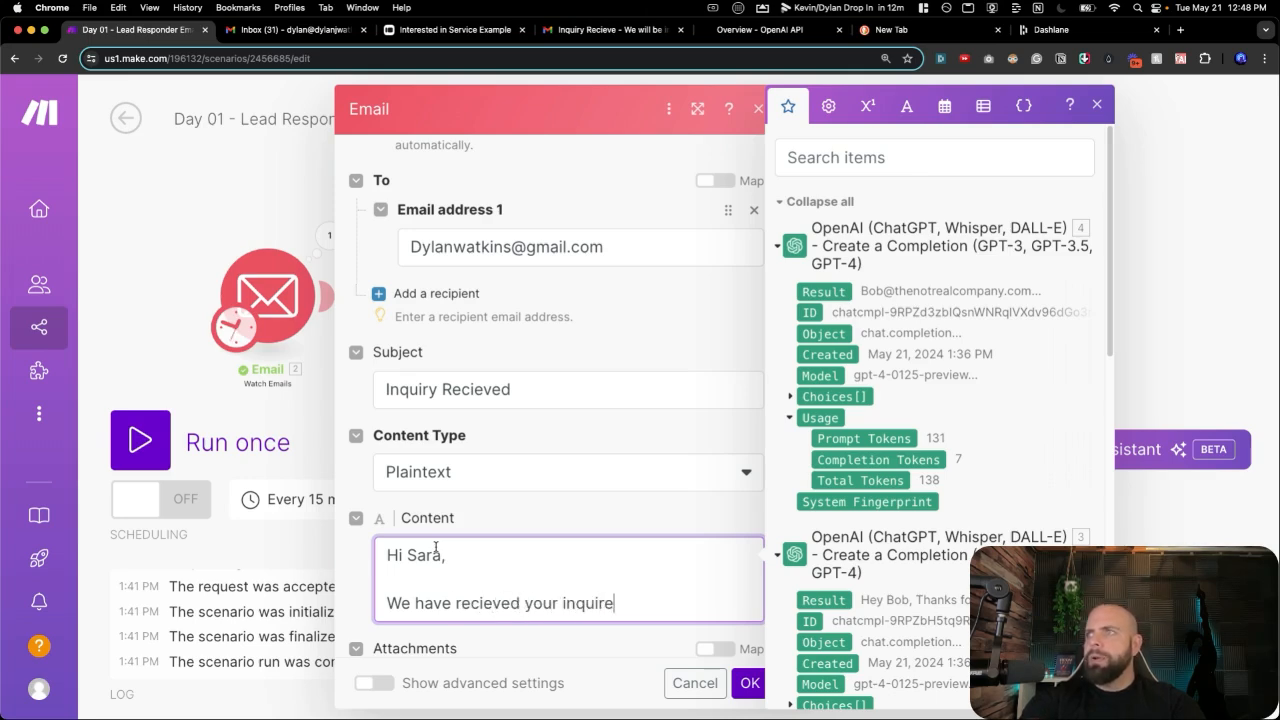
{"action": "type", "text": "d"}
{"action": "key", "text": "BackSpace"}
{"action": "key", "text": "BackSpace"}
{"action": "type", "text": "y and w"}
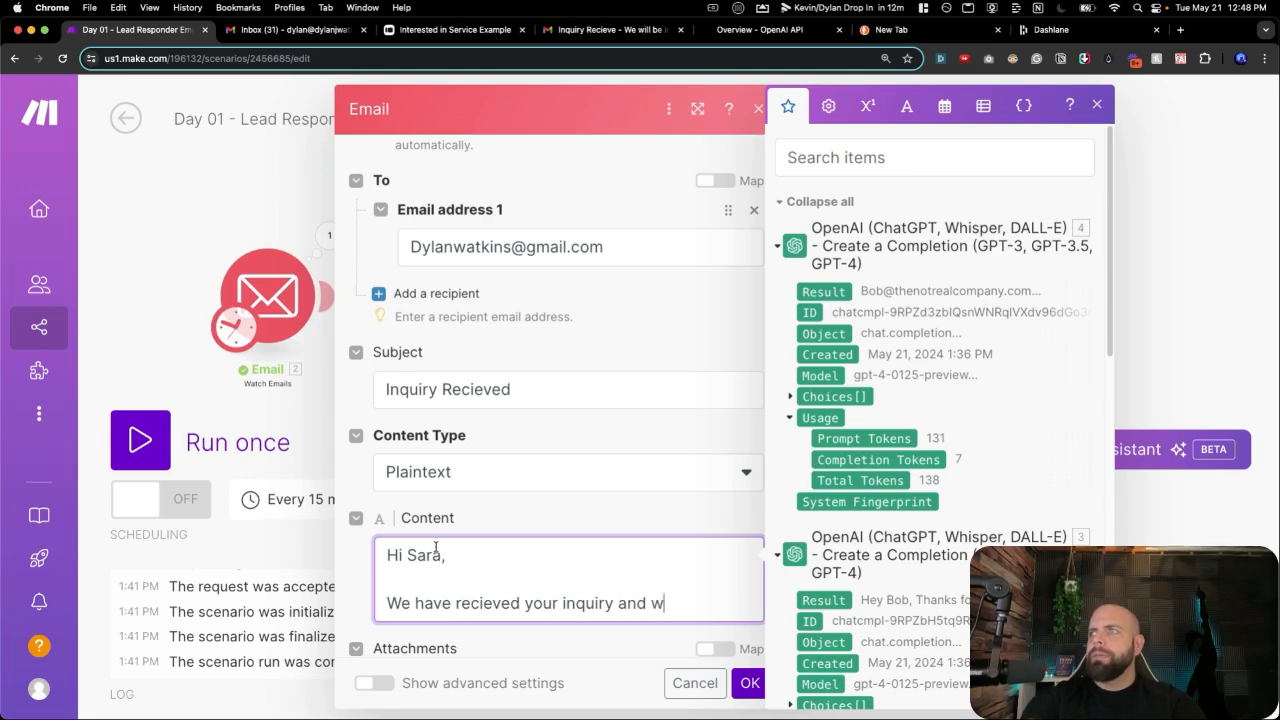
{"action": "type", "text": "e will be in to"}
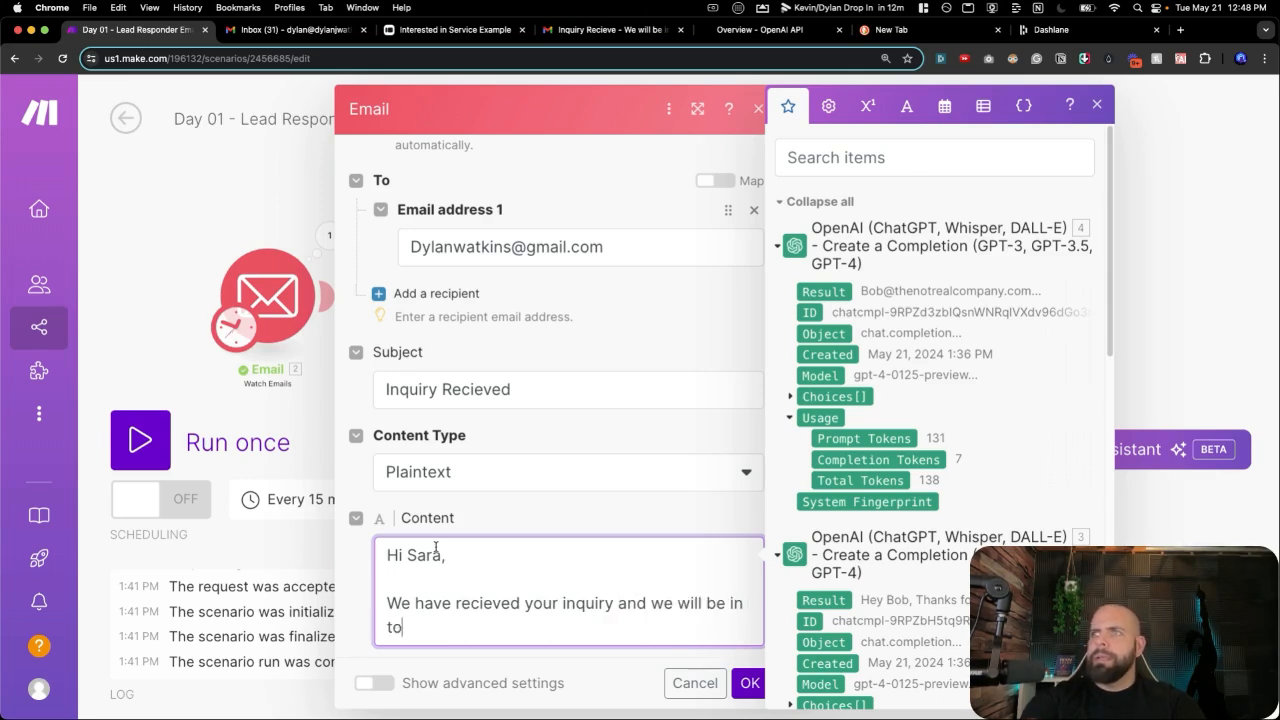
{"action": "type", "text": "uch shortly."}
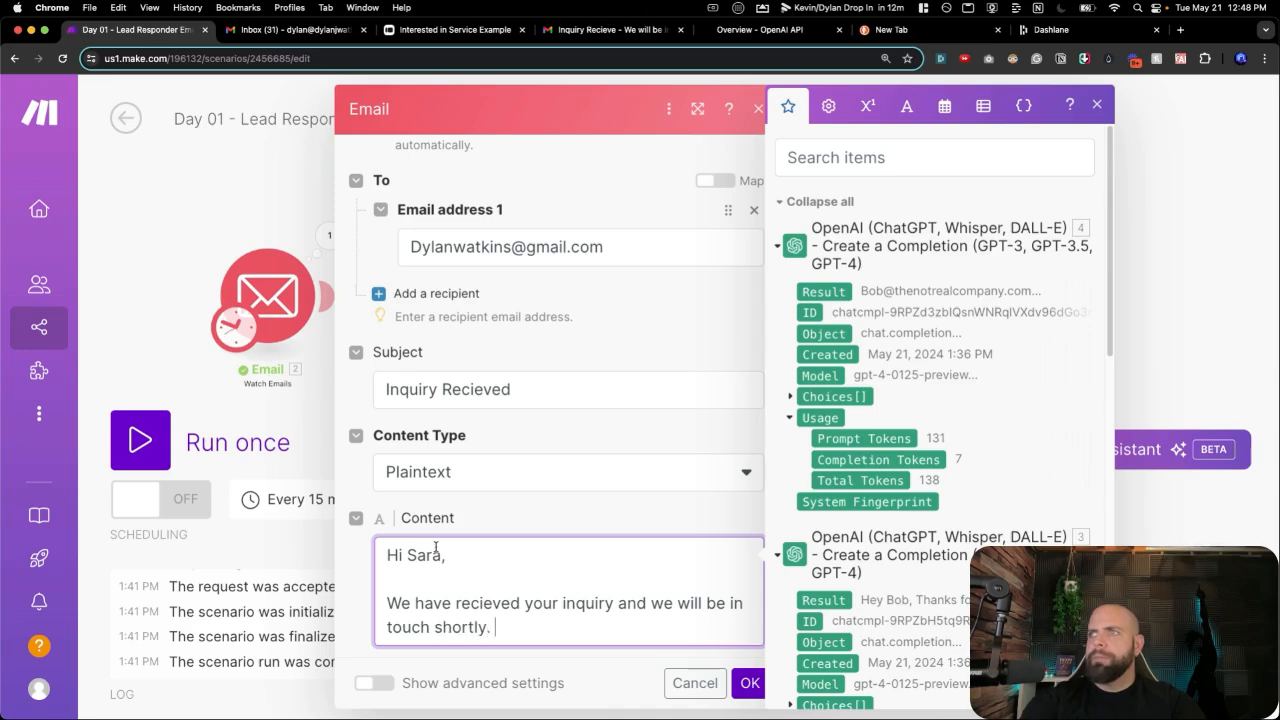
Add a 'Thanks' sign-off with the sender's first name and save the module.
{"action": "key", "text": "Return"}
{"action": "key", "text": "Return"}
{"action": "type", "text": "Thanks"}
{"action": "key", "text": "Return"}
{"action": "type", "text": "Dylan"}
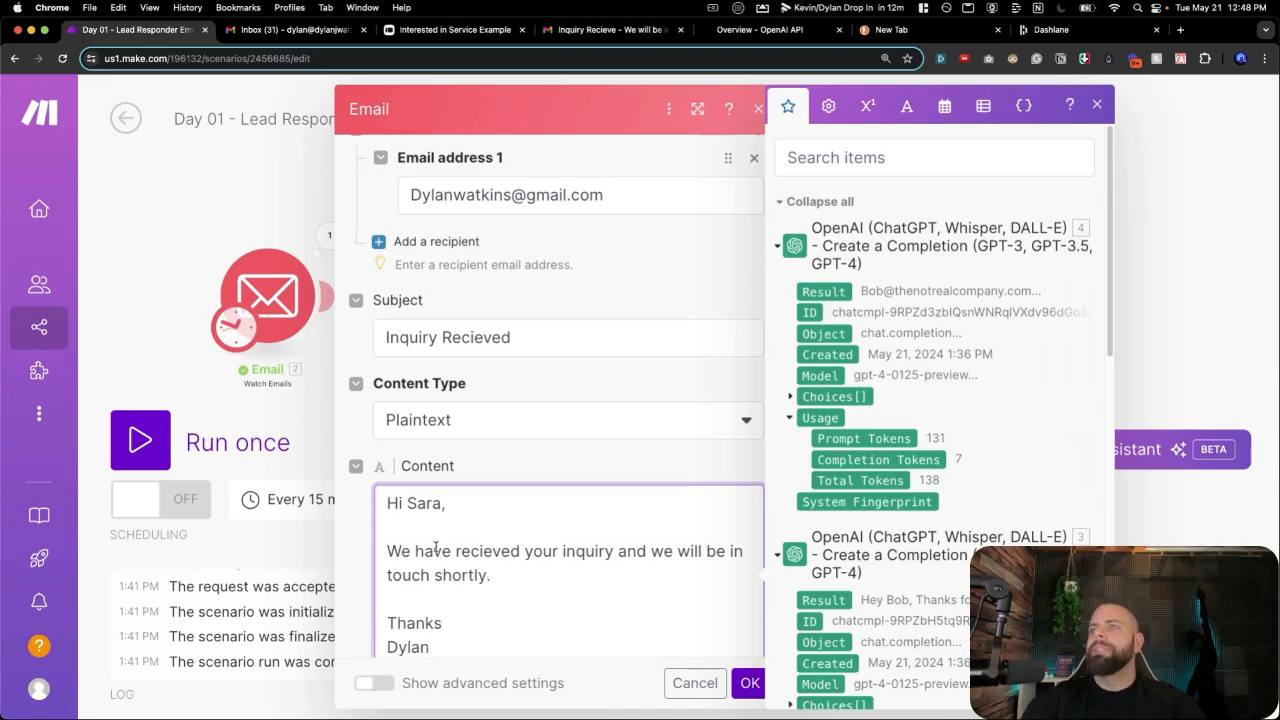
{"action": "left_click", "coordinate": [748, 684]}
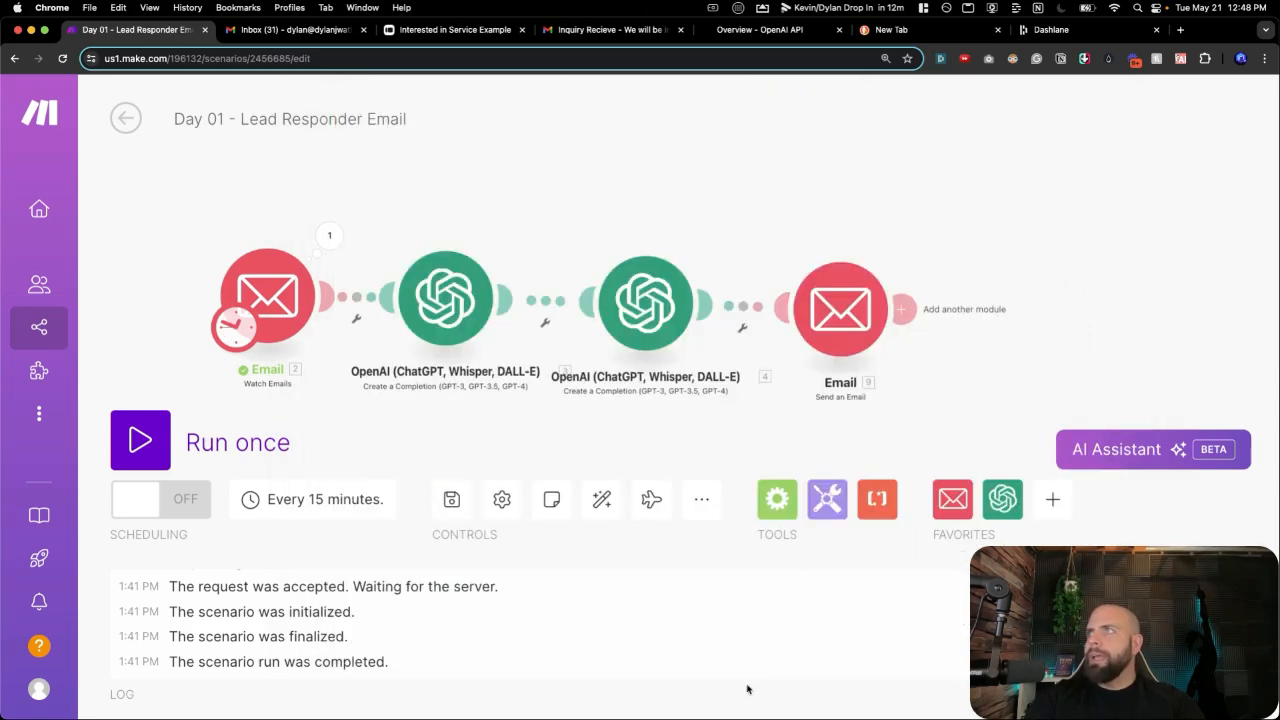
Run only the Send an Email module, review its output bundle, then go to the Gmail tab.
{"action": "right_click", "coordinate": [833, 345]}
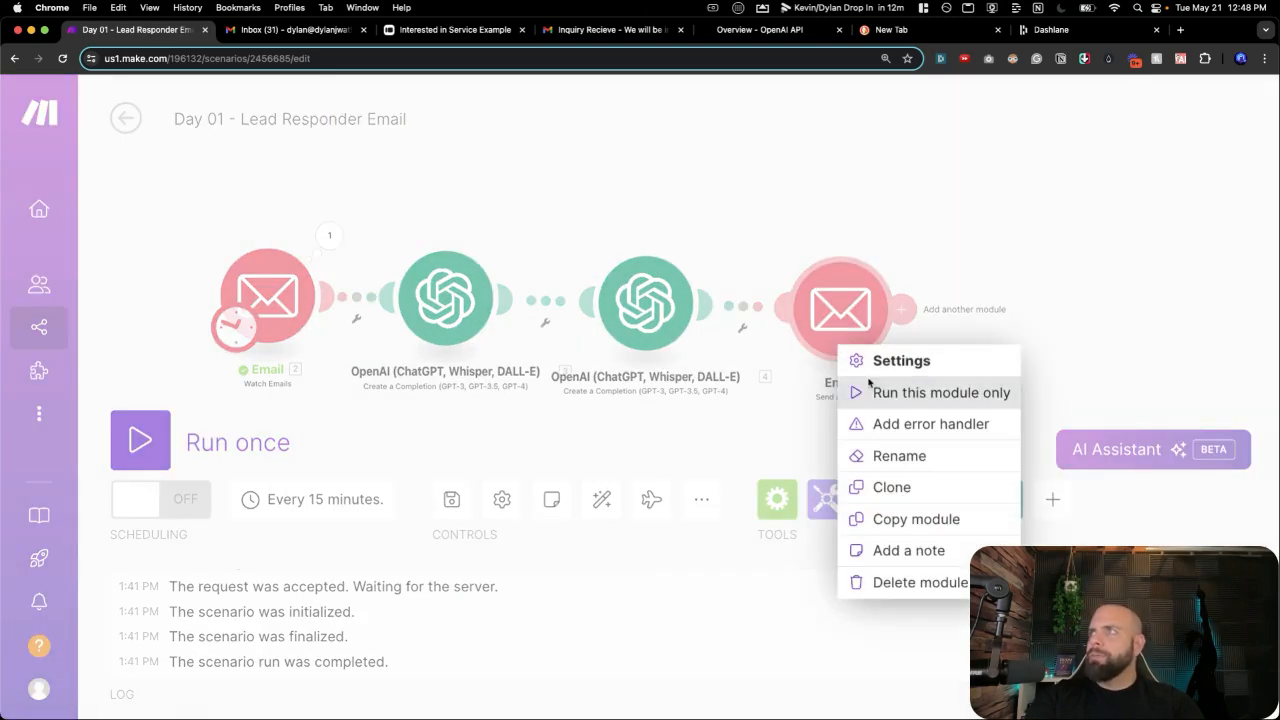
{"action": "left_click", "coordinate": [869, 388]}
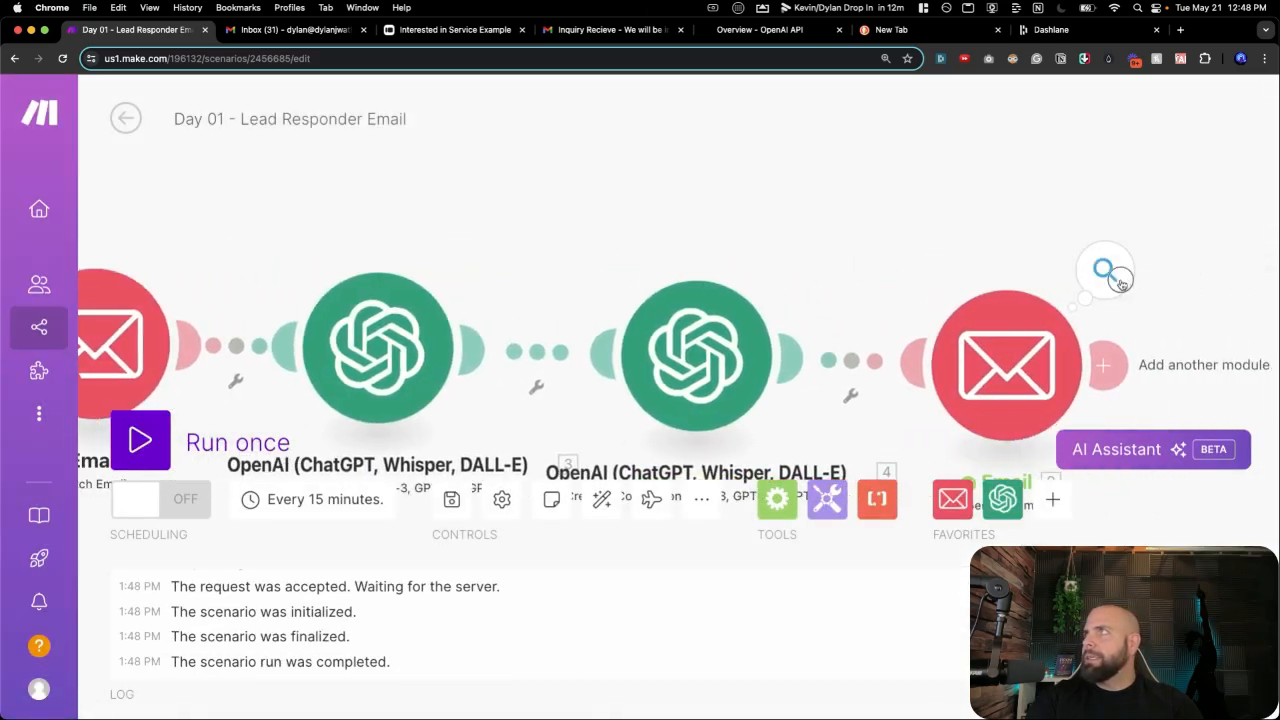
{"action": "left_click", "coordinate": [1122, 284]}
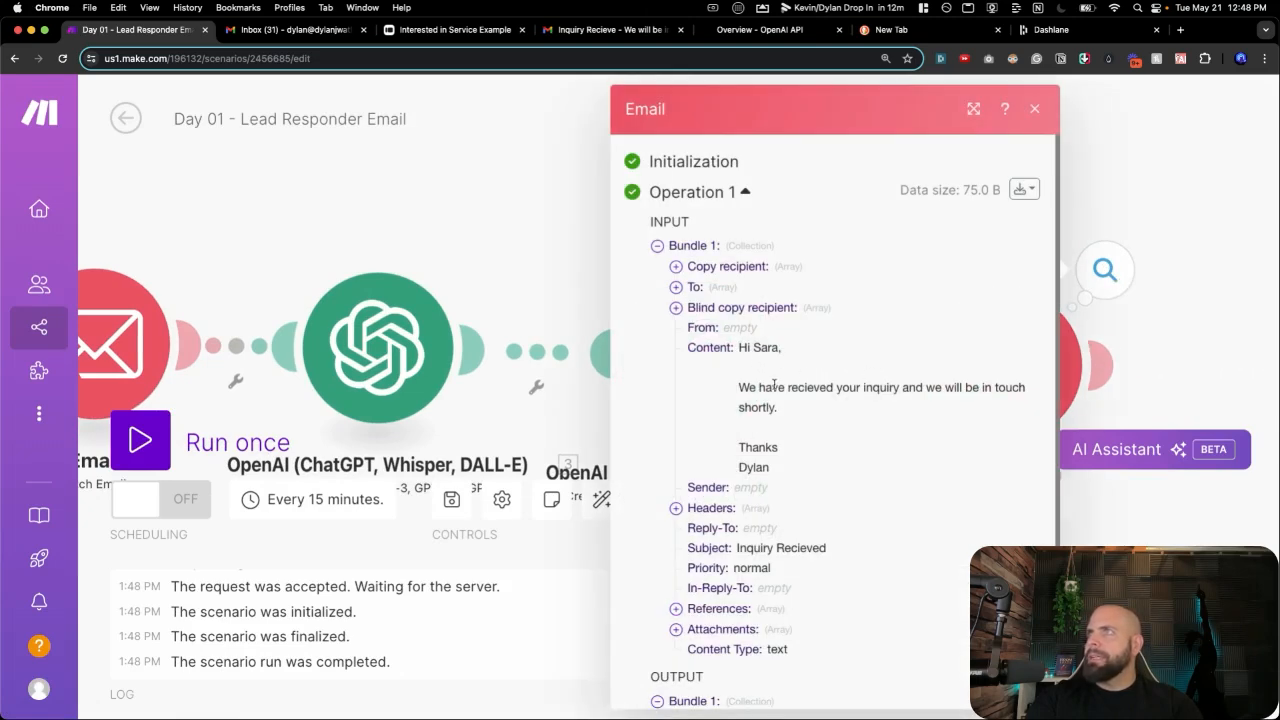
{"action": "left_click", "coordinate": [276, 30]}
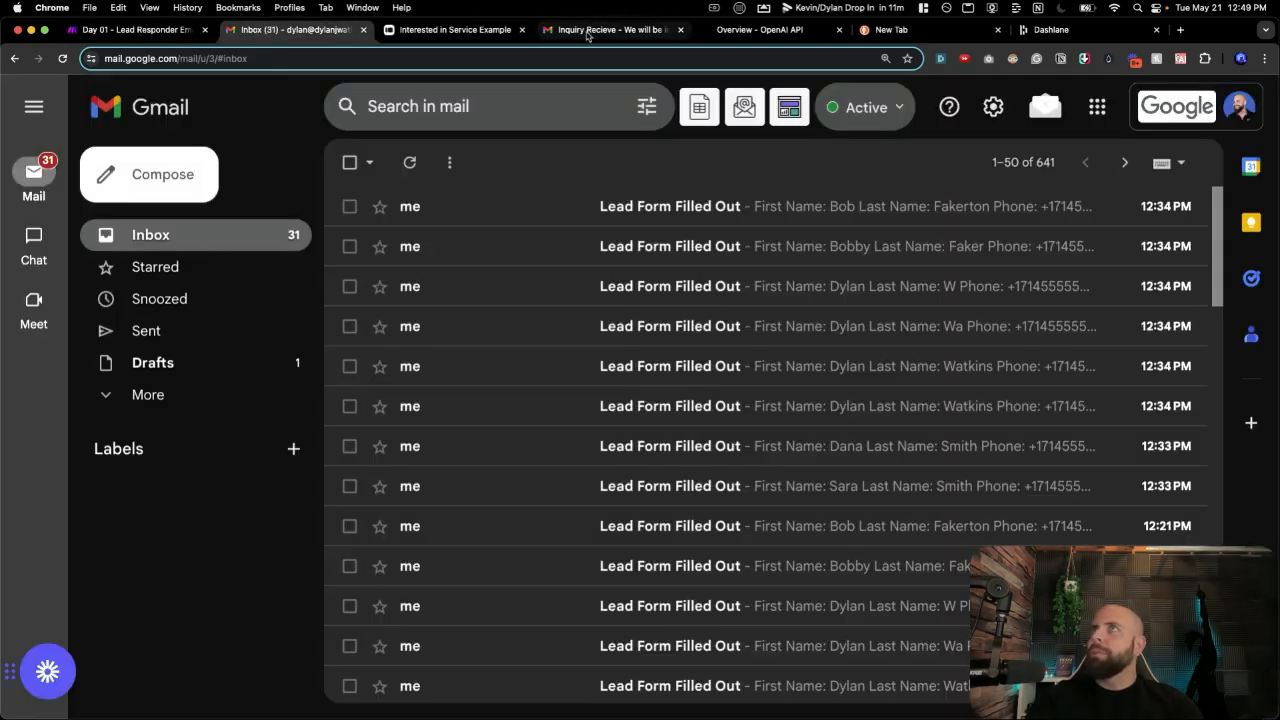
Open the new 'Inquiry Recieved' email, check its sender details, then return to Make and close the results.
{"action": "left_click", "coordinate": [588, 34]}
{"action": "left_click", "coordinate": [230, 234]}
{"action": "left_click", "coordinate": [645, 264]}
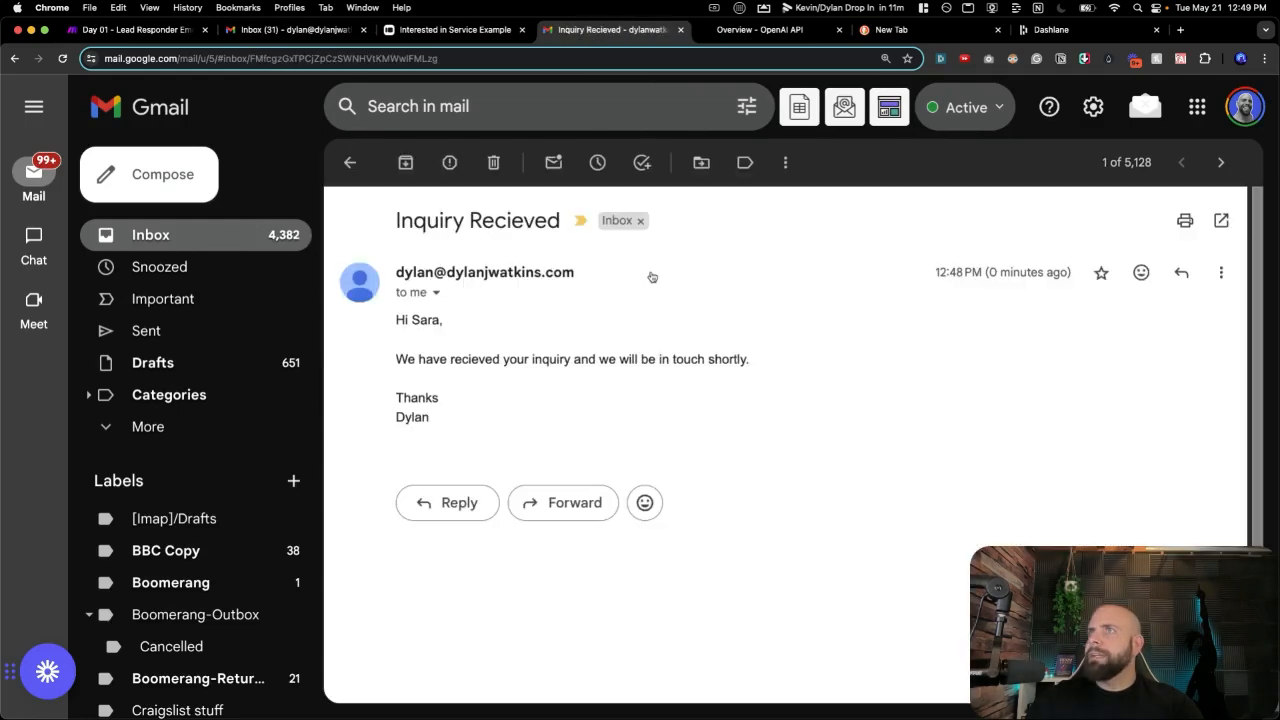
{"action": "left_click", "coordinate": [436, 292]}
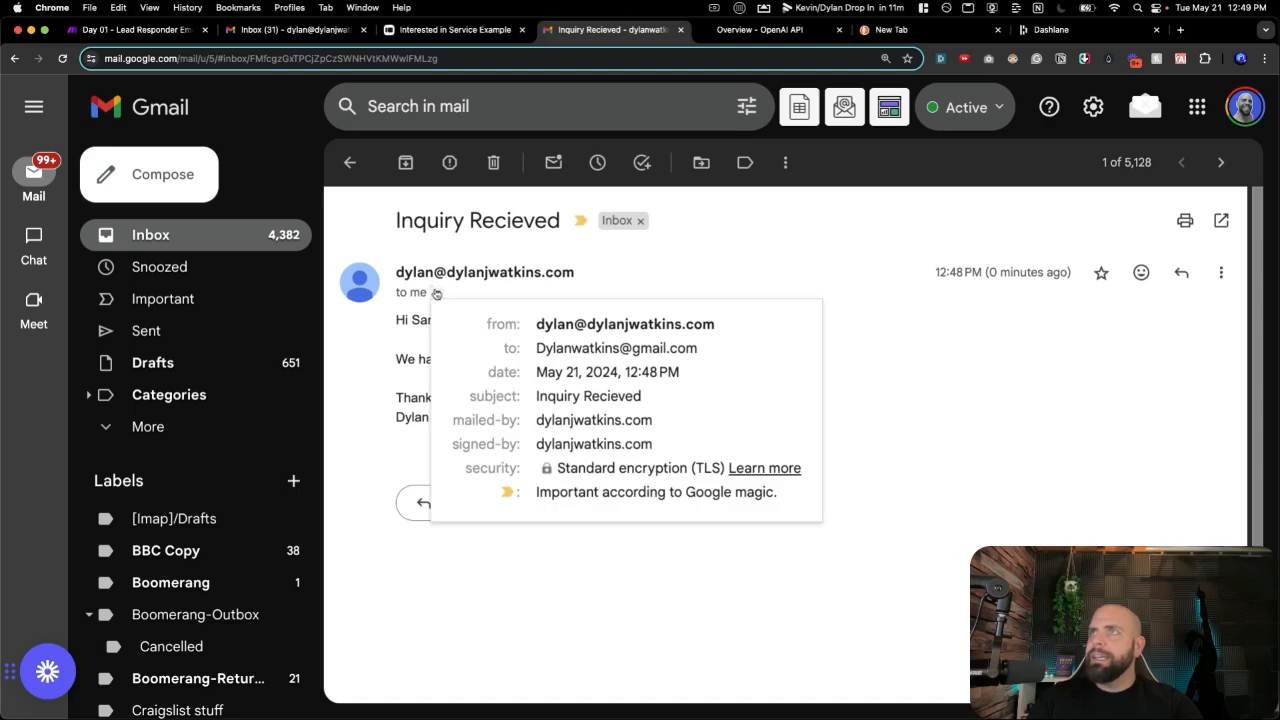
{"action": "left_click", "coordinate": [392, 362]}
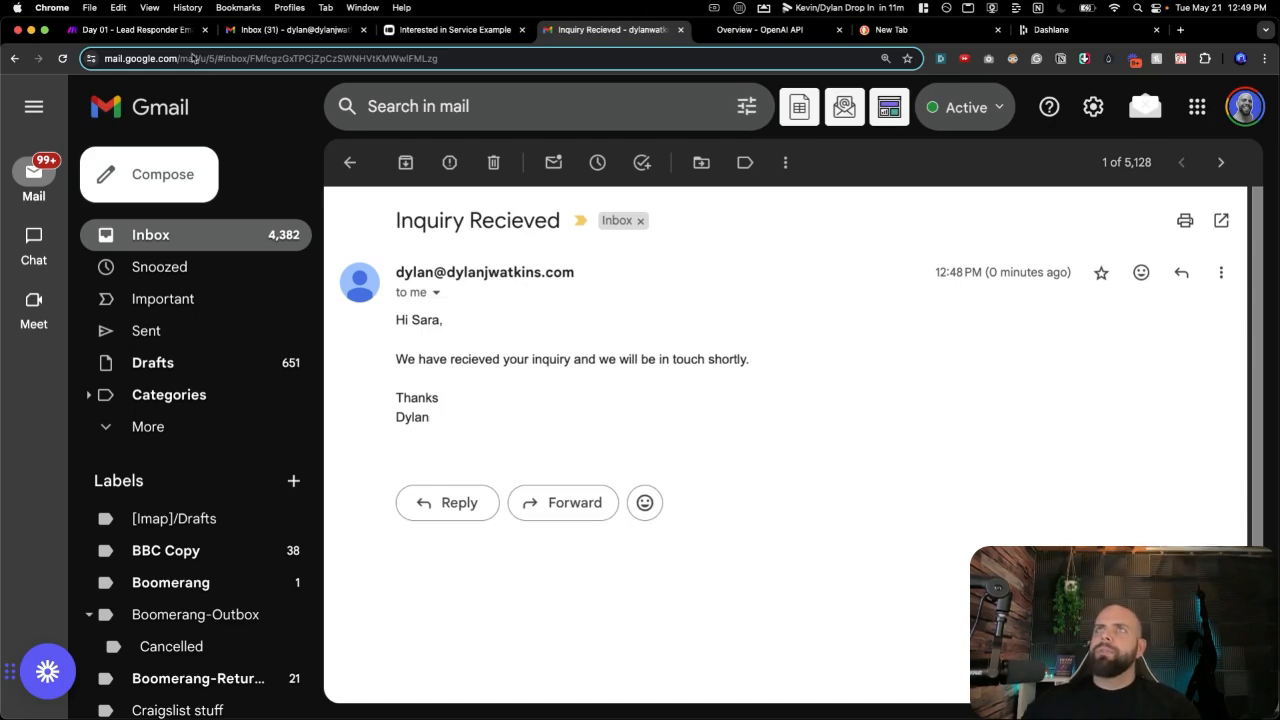
{"action": "left_click", "coordinate": [165, 32]}
{"action": "left_click", "coordinate": [485, 198]}
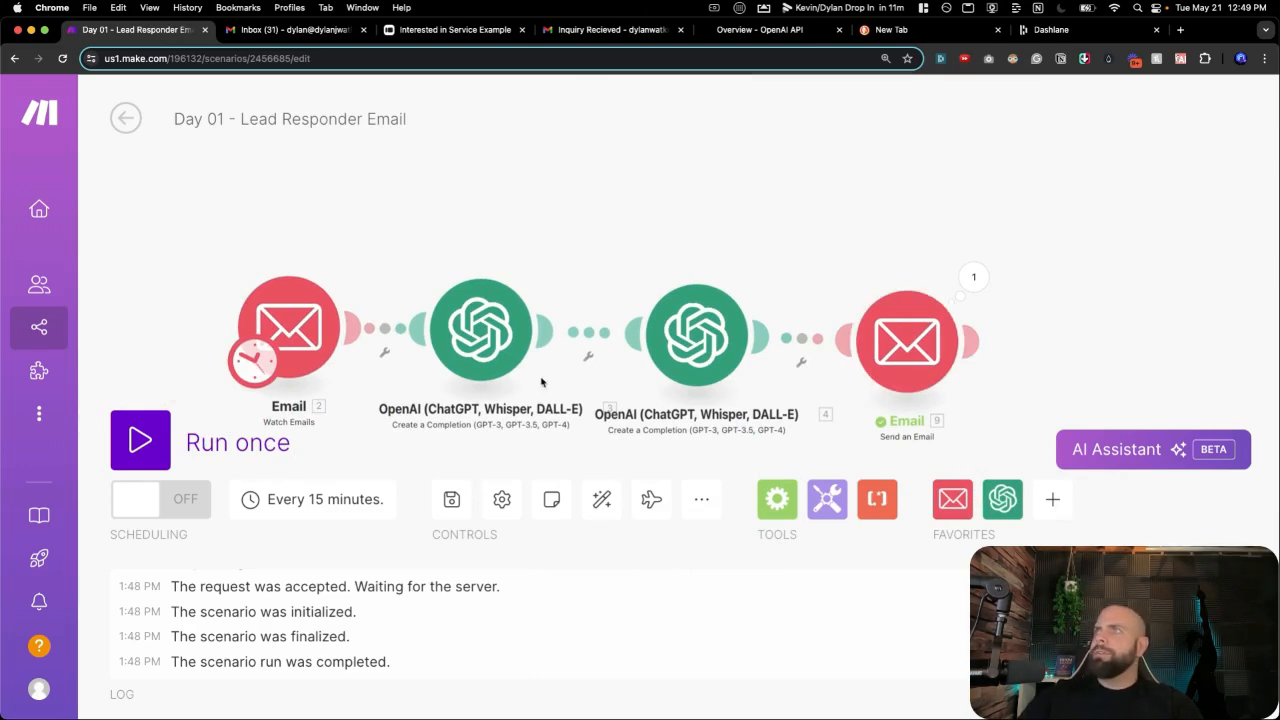
Rename the first OpenAI module to 'AI Email Writer'.
{"action": "left_click", "coordinate": [473, 344]}
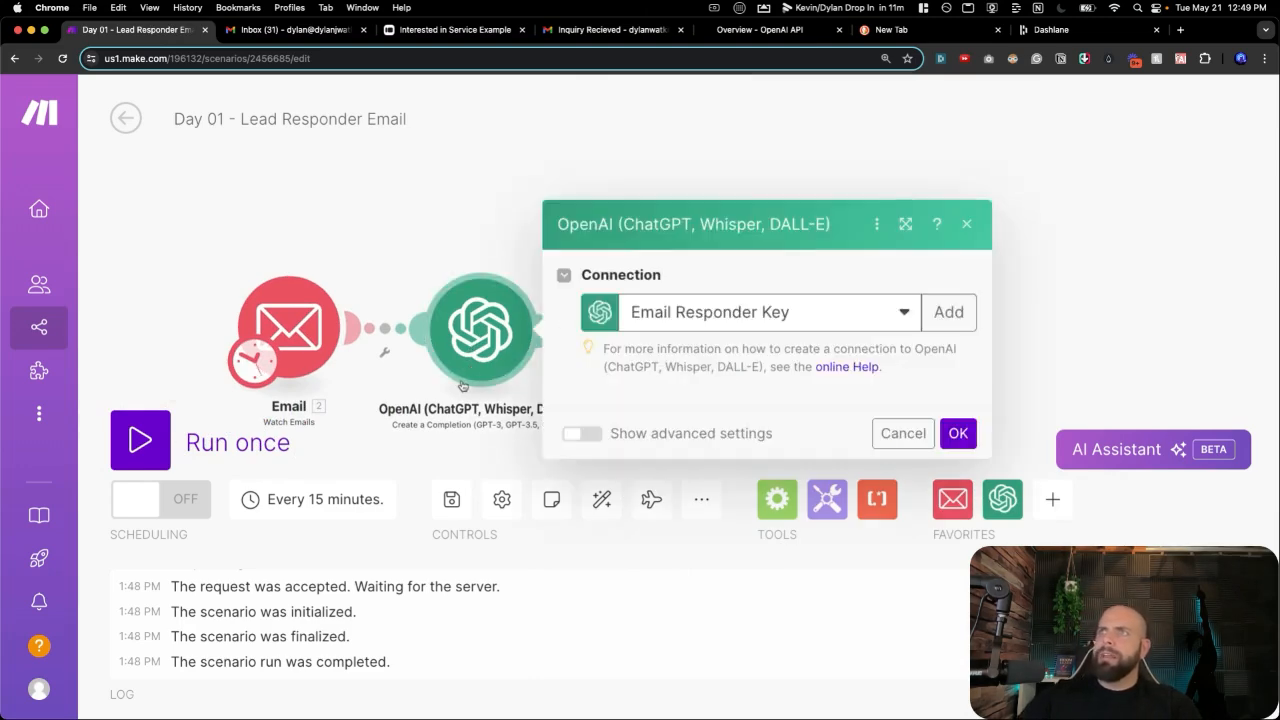
{"action": "left_click", "coordinate": [446, 408]}
{"action": "left_click", "coordinate": [472, 374]}
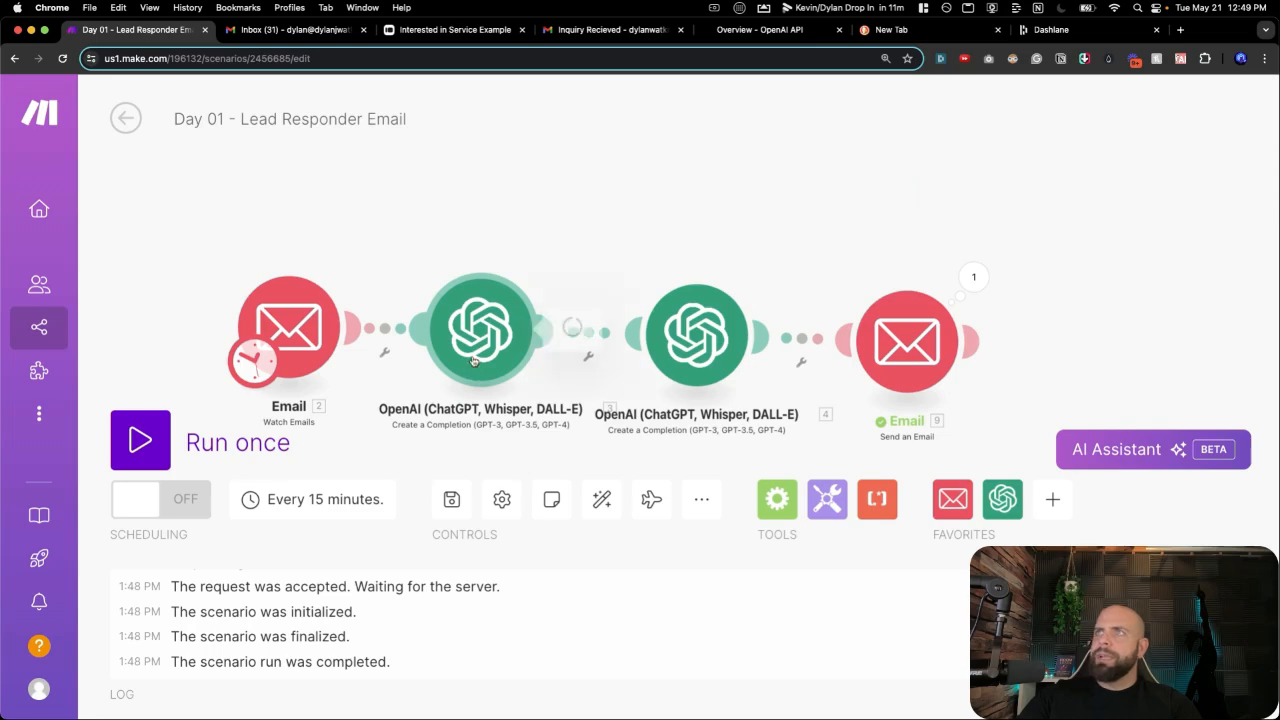
{"action": "right_click", "coordinate": [468, 372]}
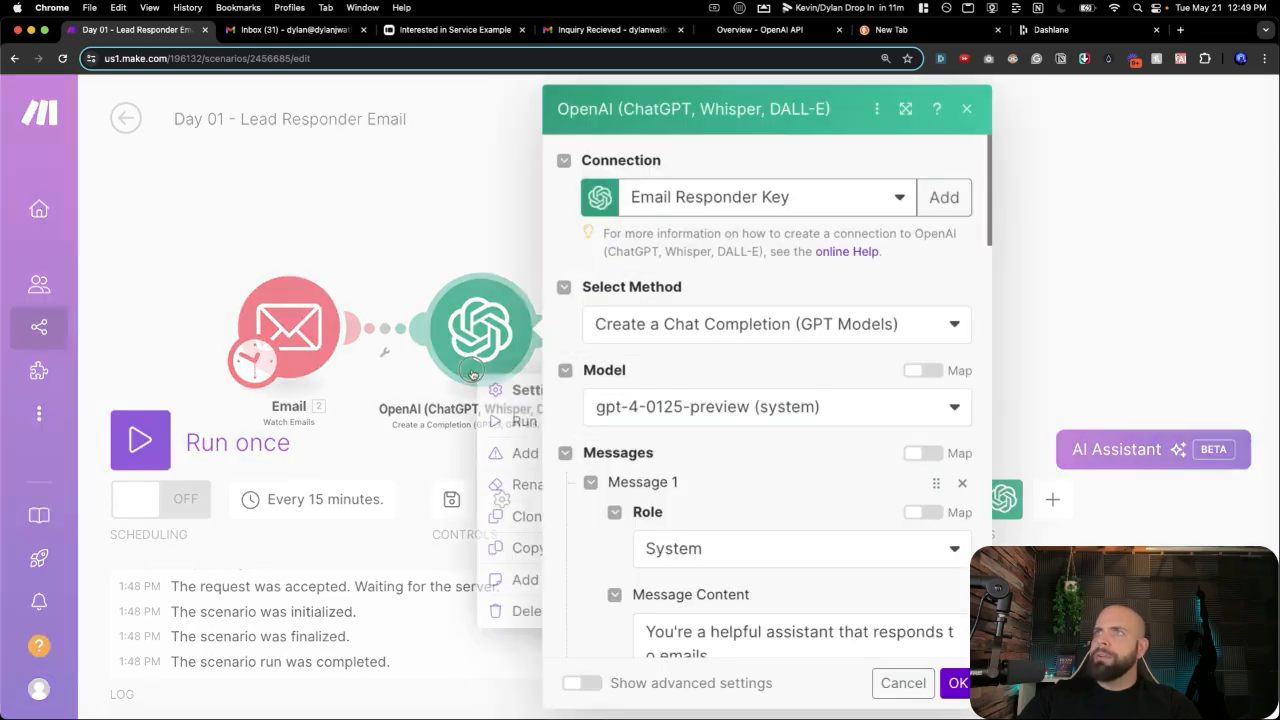
{"action": "left_click", "coordinate": [525, 483]}
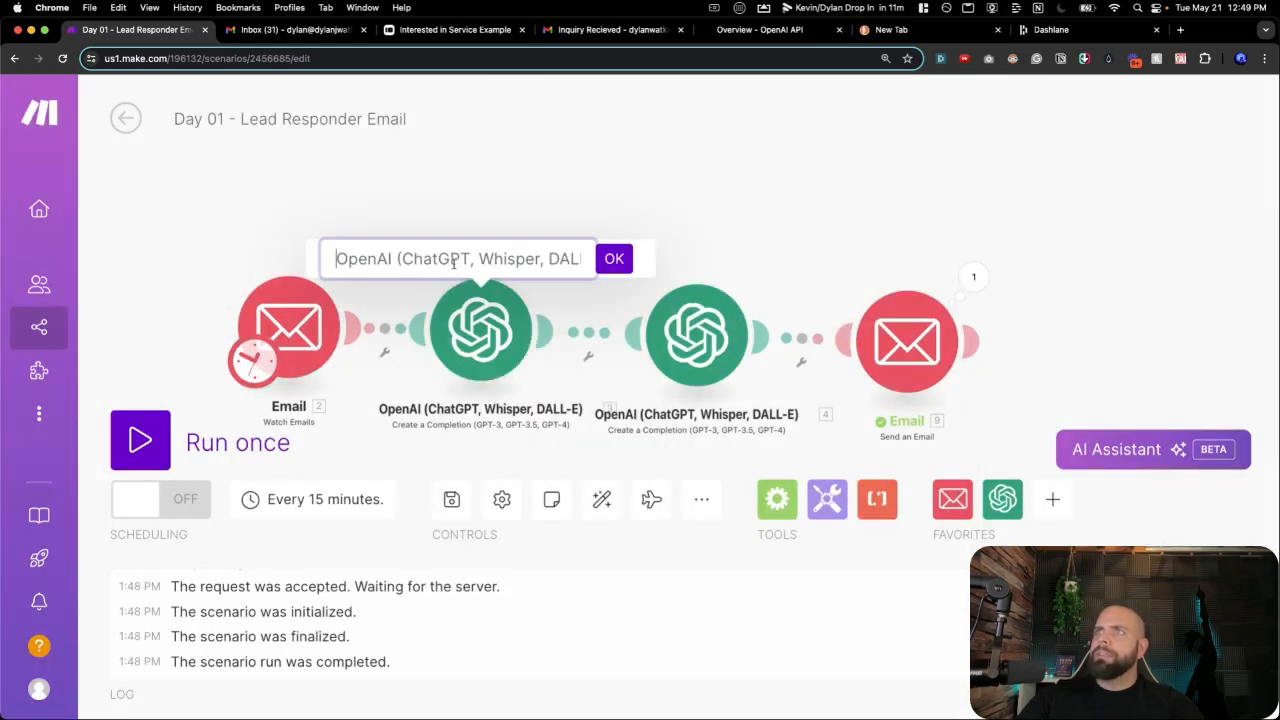
{"action": "key", "text": "super+a"}
{"action": "type", "text": "AI "}
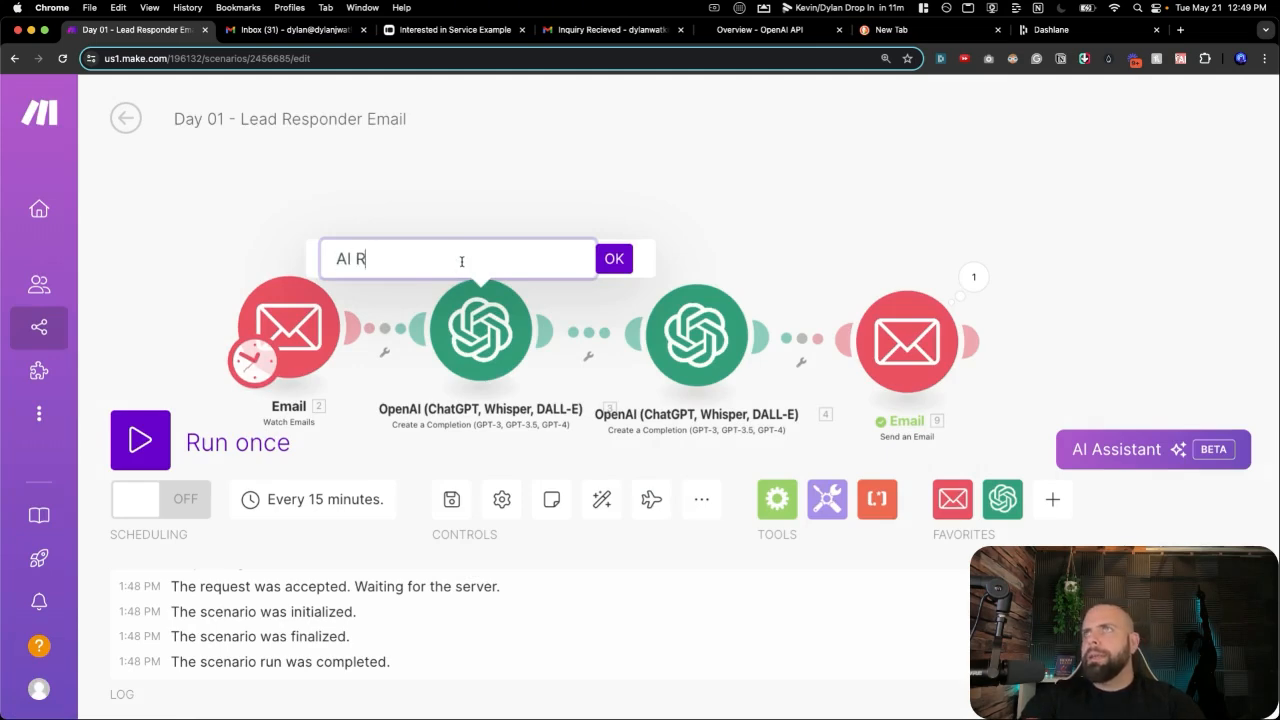
{"action": "type", "text": "Email "}
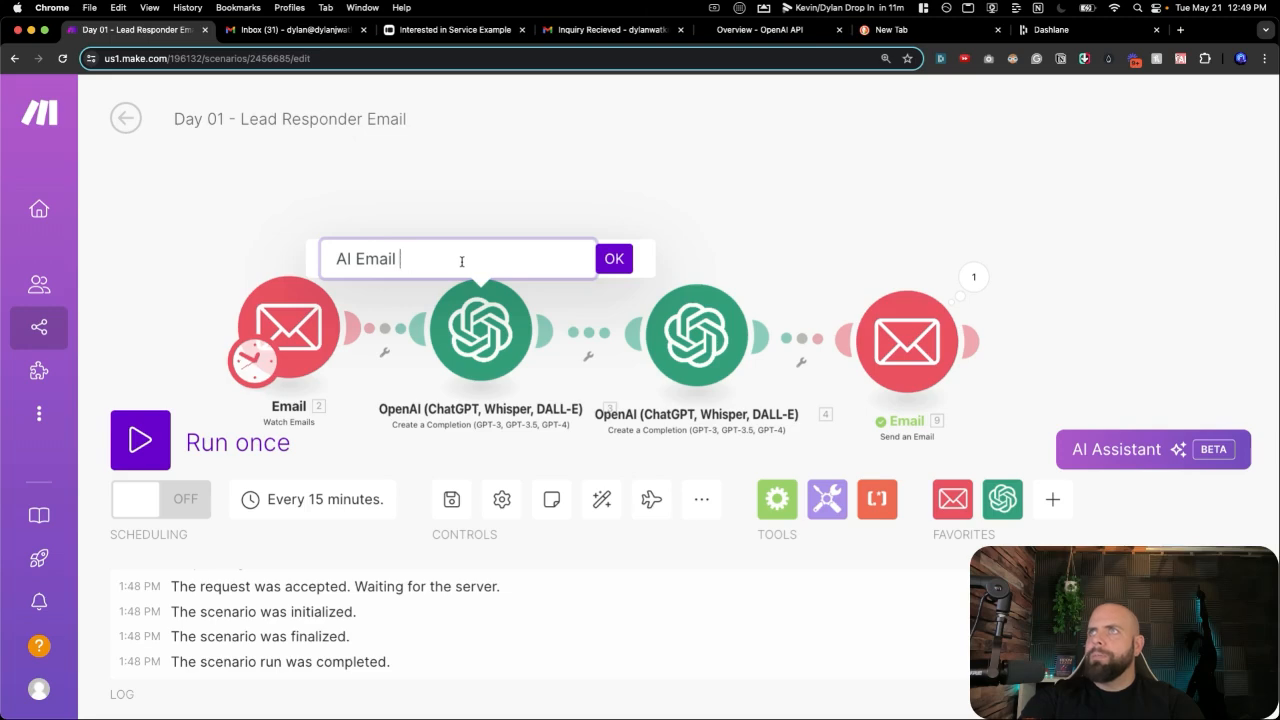
{"action": "type", "text": "Writer"}
{"action": "key", "text": "Return"}
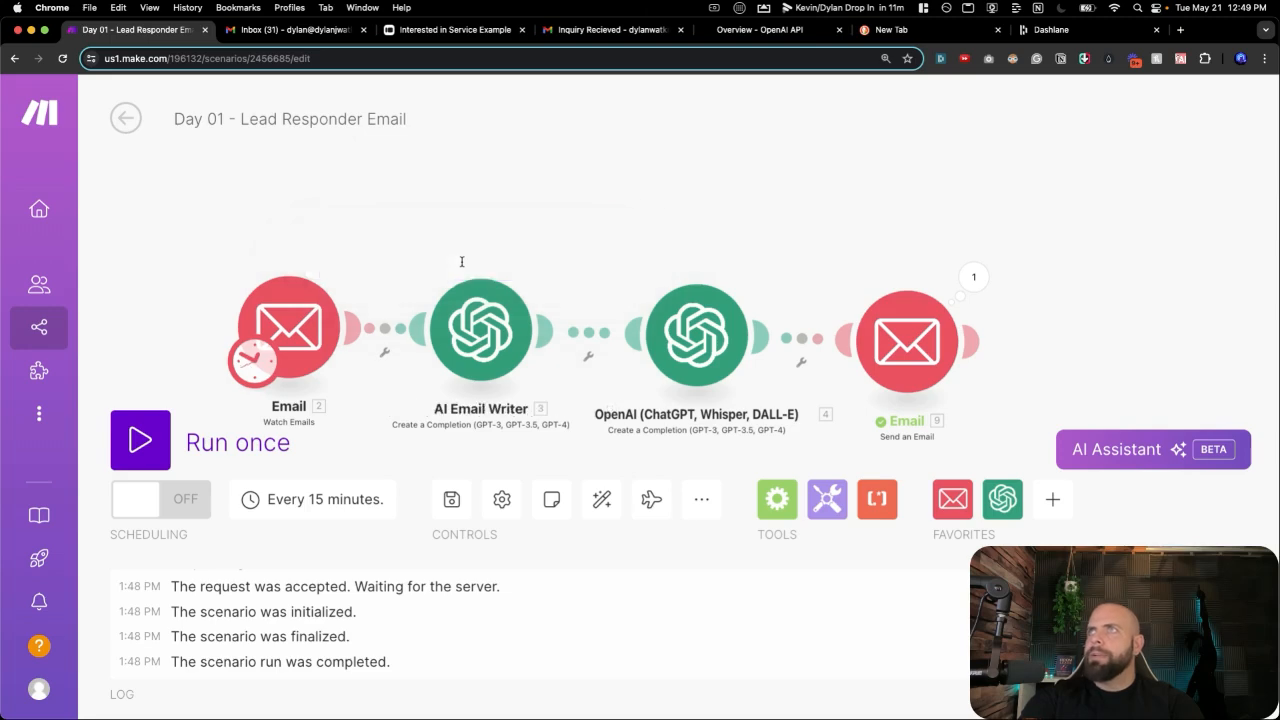
Rename the second OpenAI module to 'Email Extractor'.
{"action": "right_click", "coordinate": [693, 372]}
{"action": "left_click", "coordinate": [757, 489]}
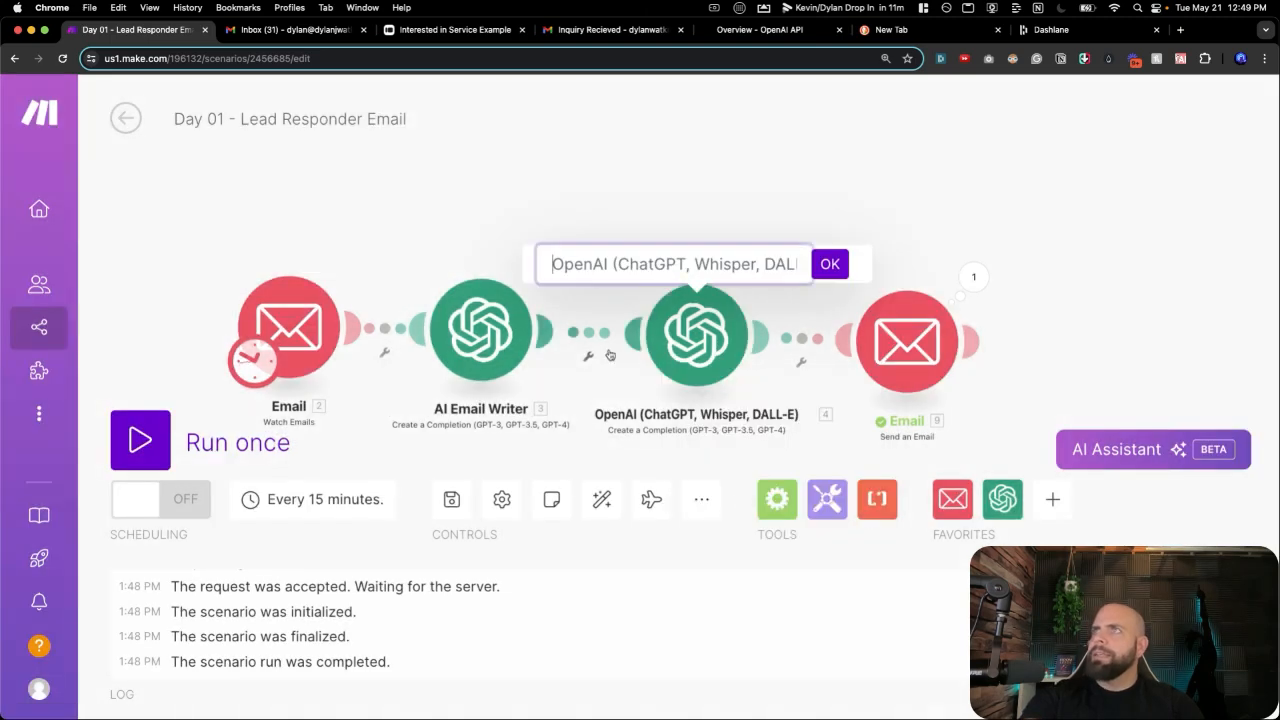
{"action": "key", "text": "super+a"}
{"action": "type", "text": "Email "}
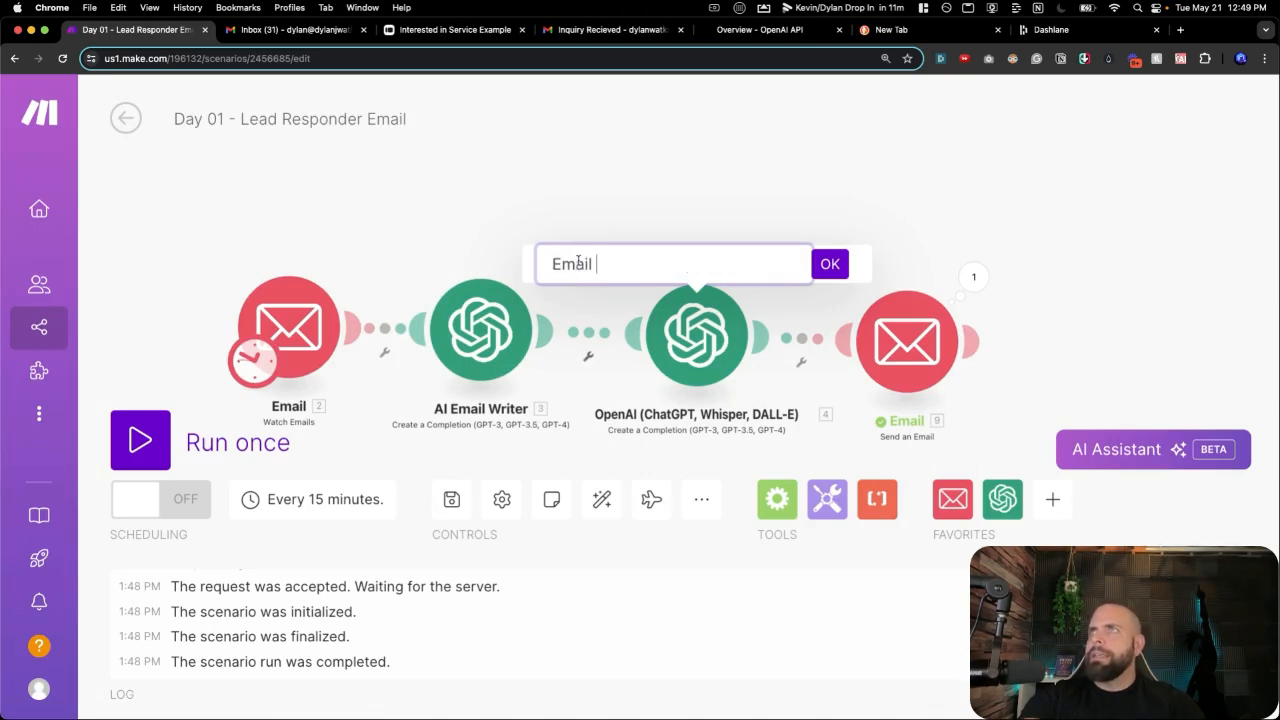
{"action": "type", "text": "Extrc"}
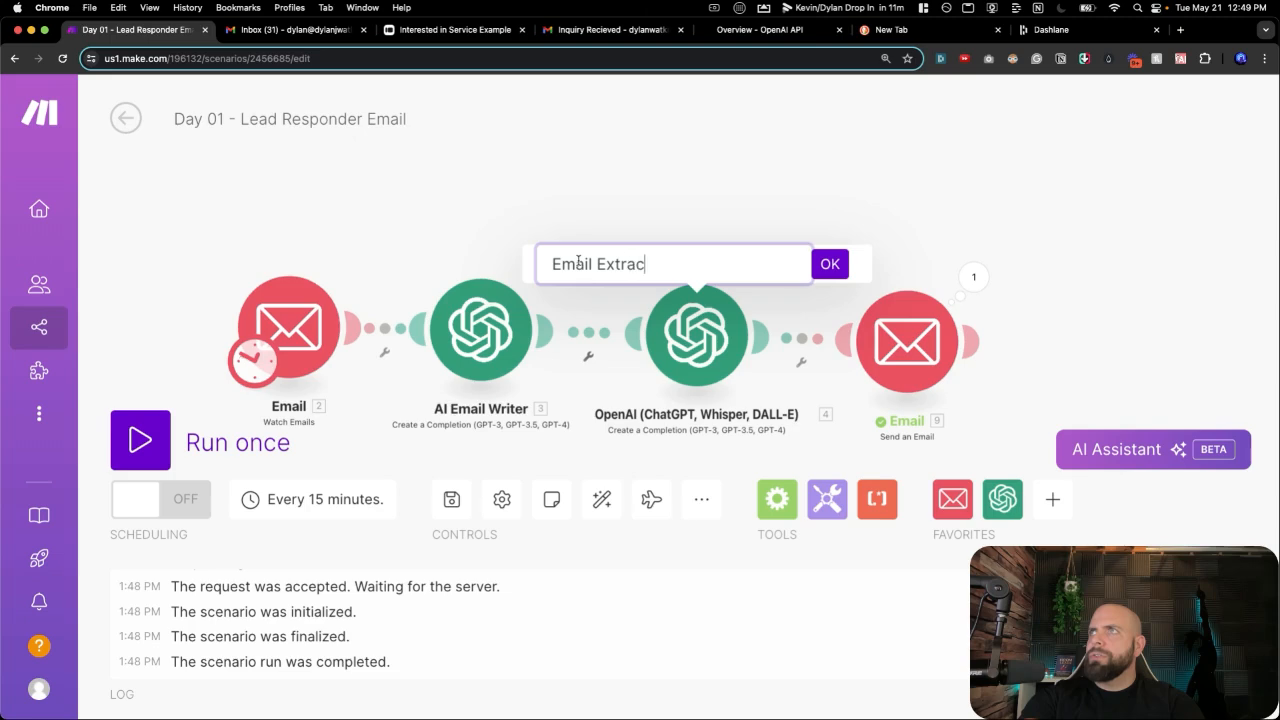
{"action": "left_click", "coordinate": [829, 264]}
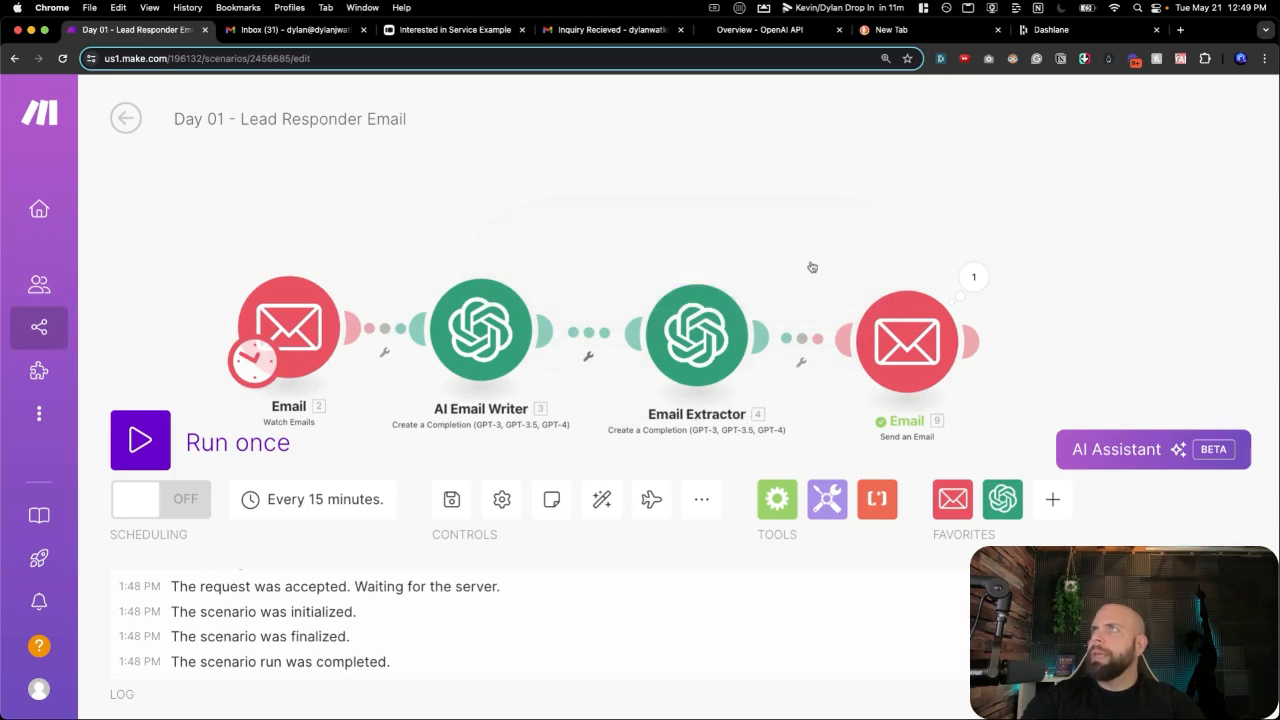
Replace the fixed recipient with the Email Extractor's mapped 4. Result address.
{"action": "left_click", "coordinate": [921, 337]}
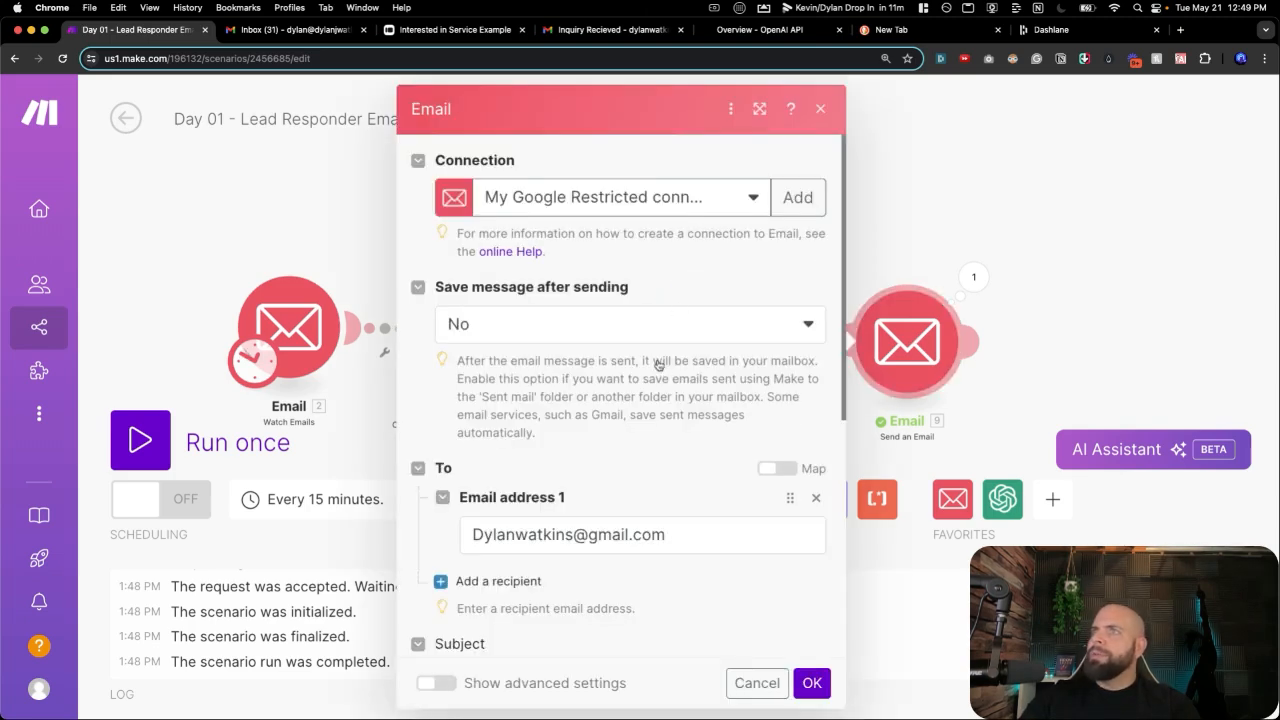
{"action": "scroll", "coordinate": [655, 440], "scroll_direction": "down", "scroll_amount": 1}
{"action": "left_click_drag", "start_coordinate": [677, 533], "coordinate": [443, 528]}
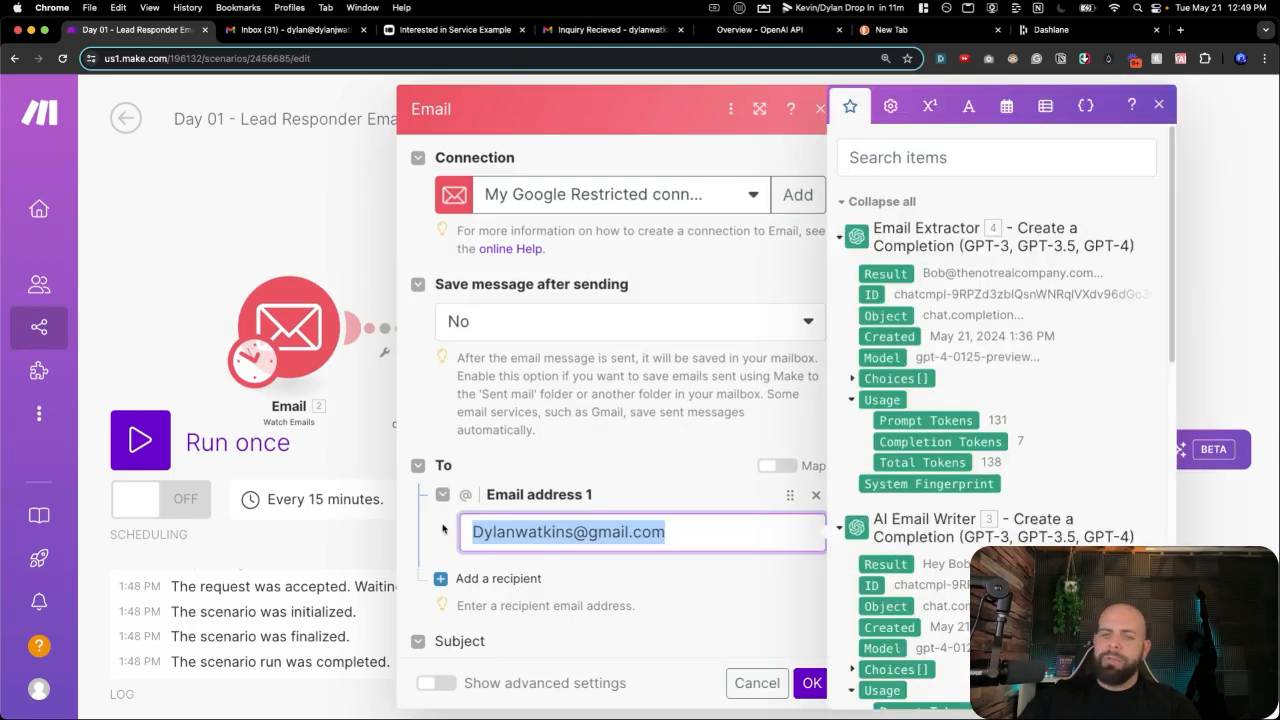
{"action": "key", "text": "BackSpace"}
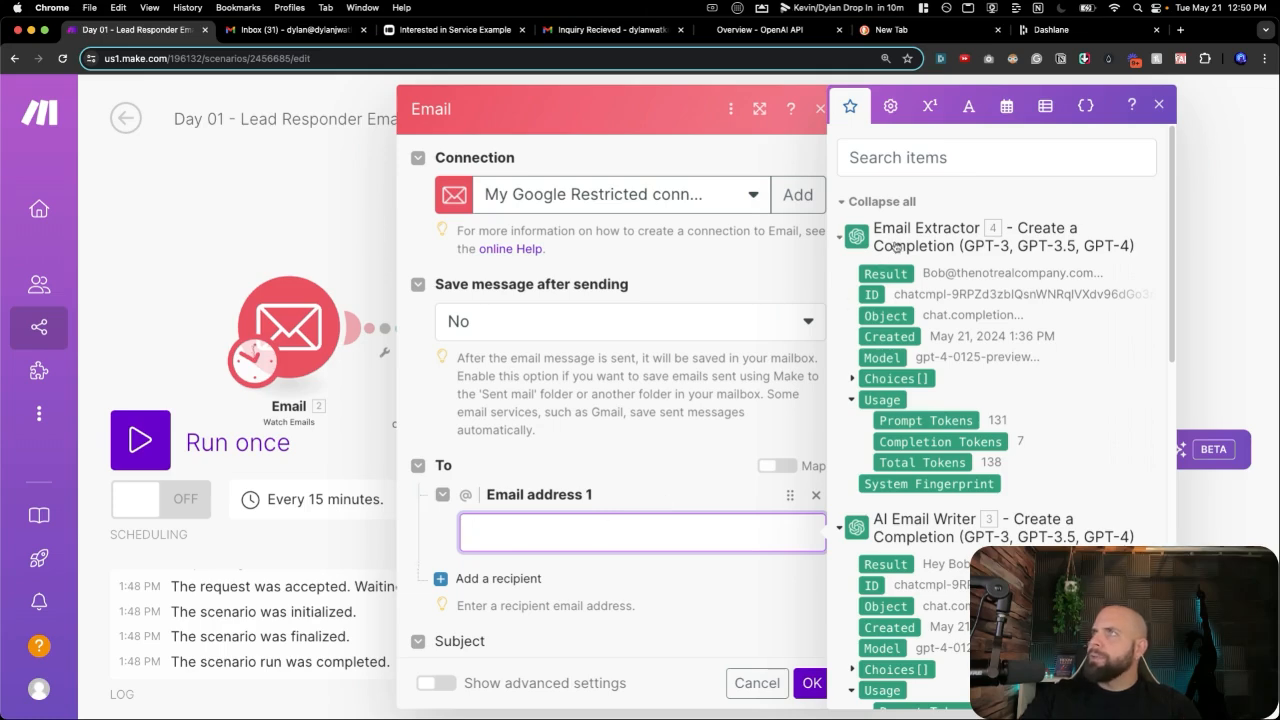
{"action": "left_click_drag", "start_coordinate": [886, 273], "coordinate": [520, 532]}
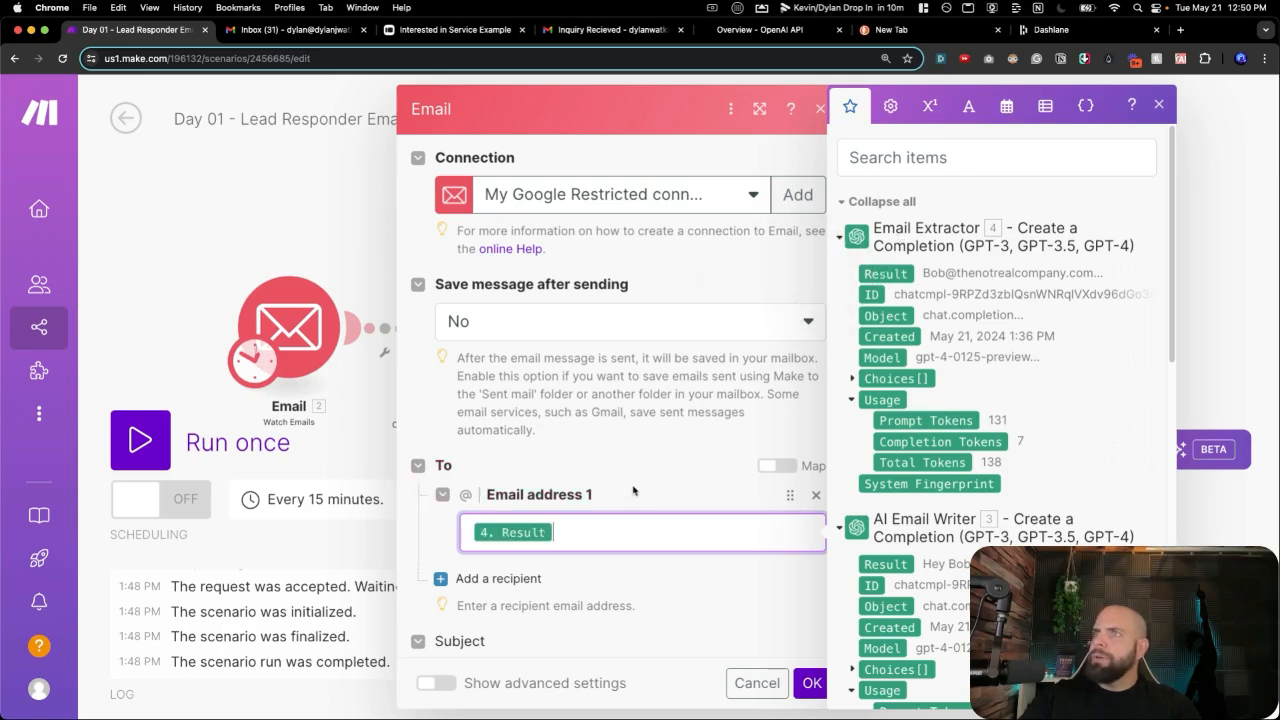
Replace the static body with the AI Email Writer's 3. Result and save the module.
{"action": "scroll", "coordinate": [628, 490], "scroll_direction": "down", "scroll_amount": 5}
{"action": "scroll", "coordinate": [606, 481], "scroll_direction": "down", "scroll_amount": 4}
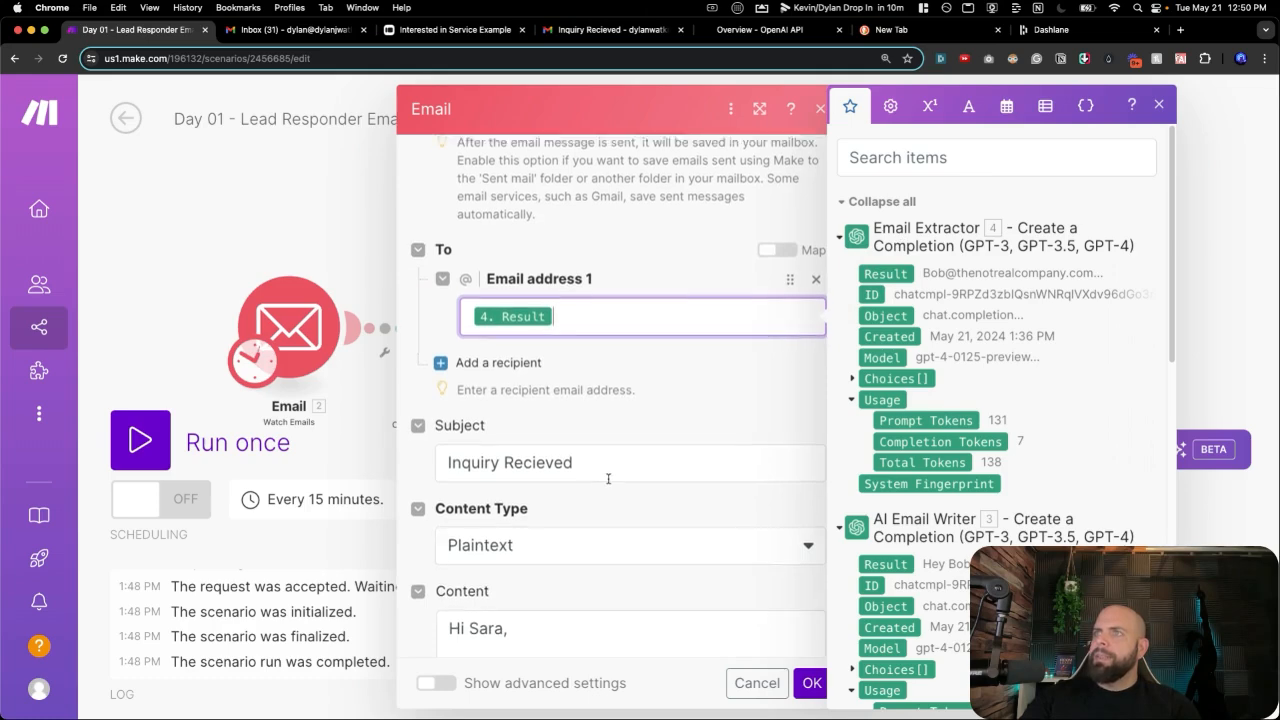
{"action": "left_click", "coordinate": [541, 558]}
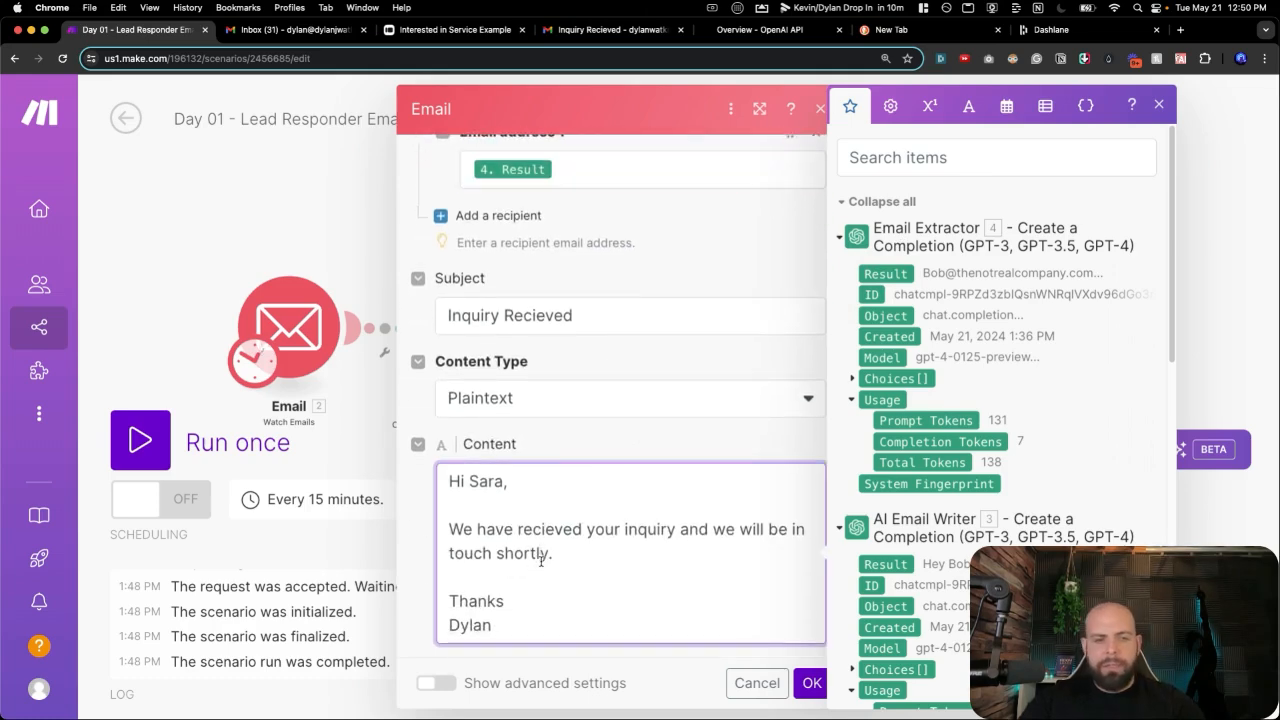
{"action": "key", "text": "ctrl+a"}
{"action": "key", "text": "BackSpace"}
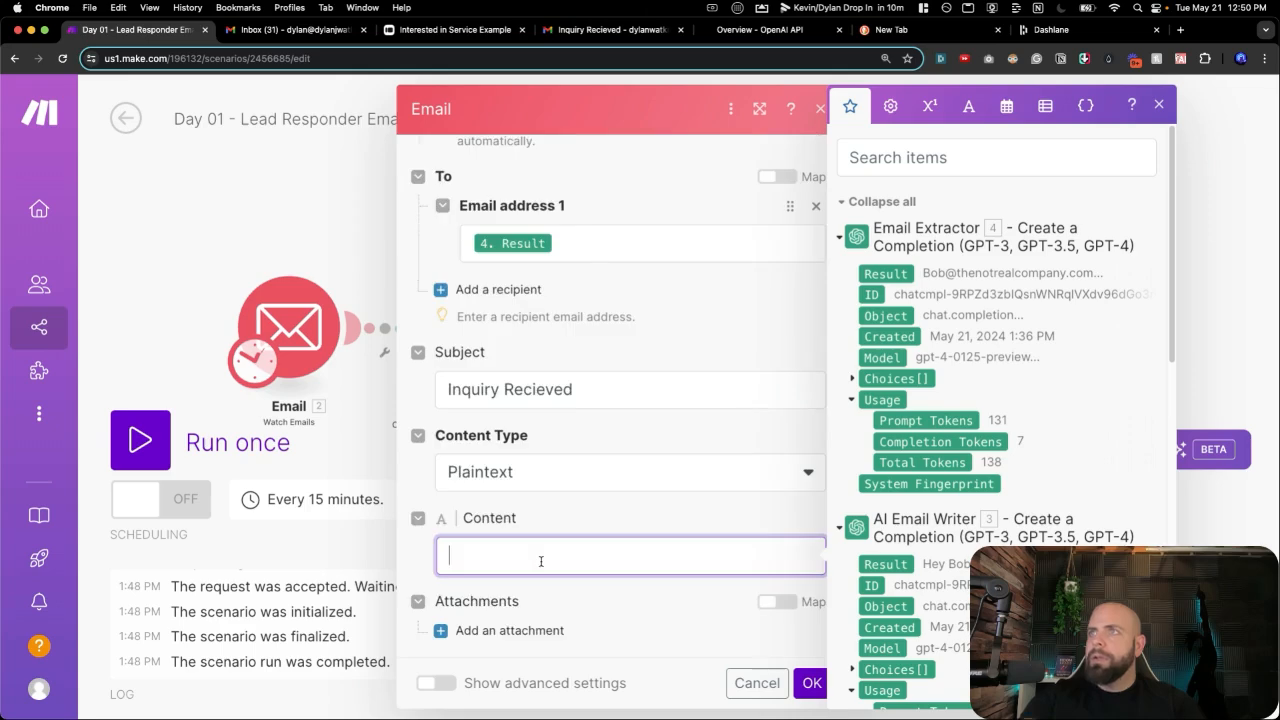
{"action": "left_click", "coordinate": [886, 565]}
{"action": "left_click", "coordinate": [811, 683]}
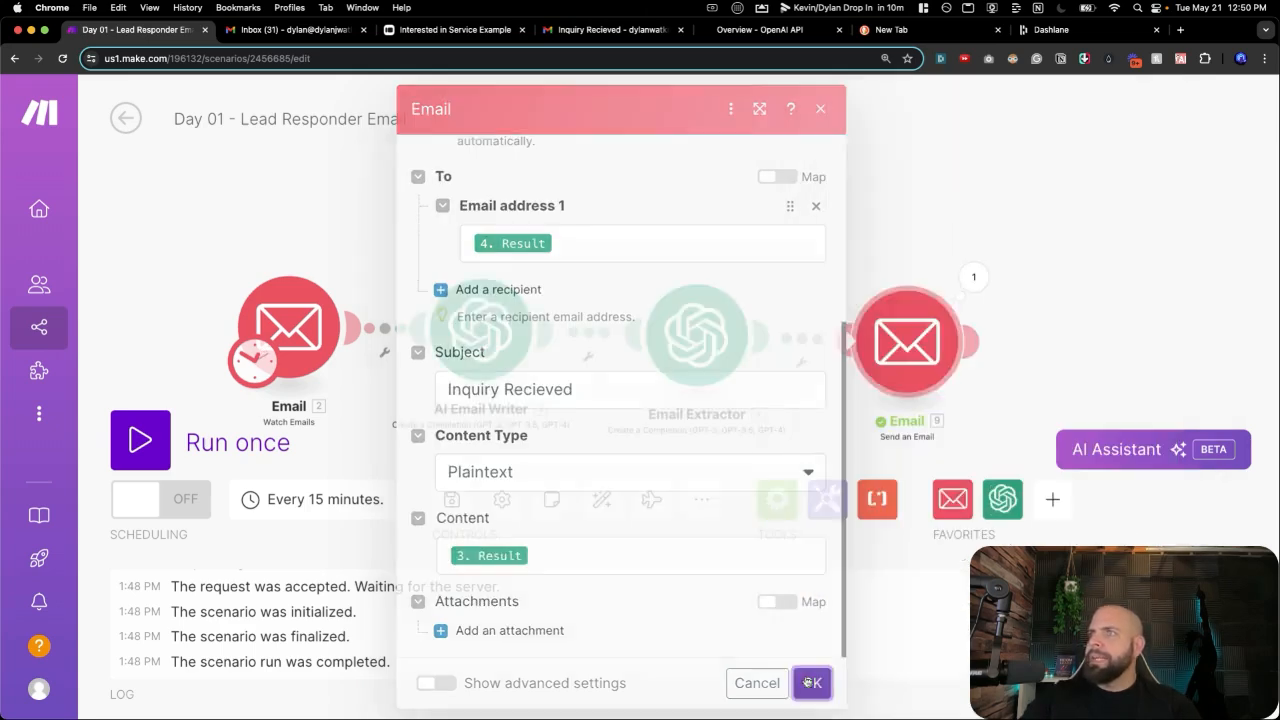
Fill in the test lead's first and last name, phone number, email and company in Typeform.
{"action": "left_click", "coordinate": [459, 29]}
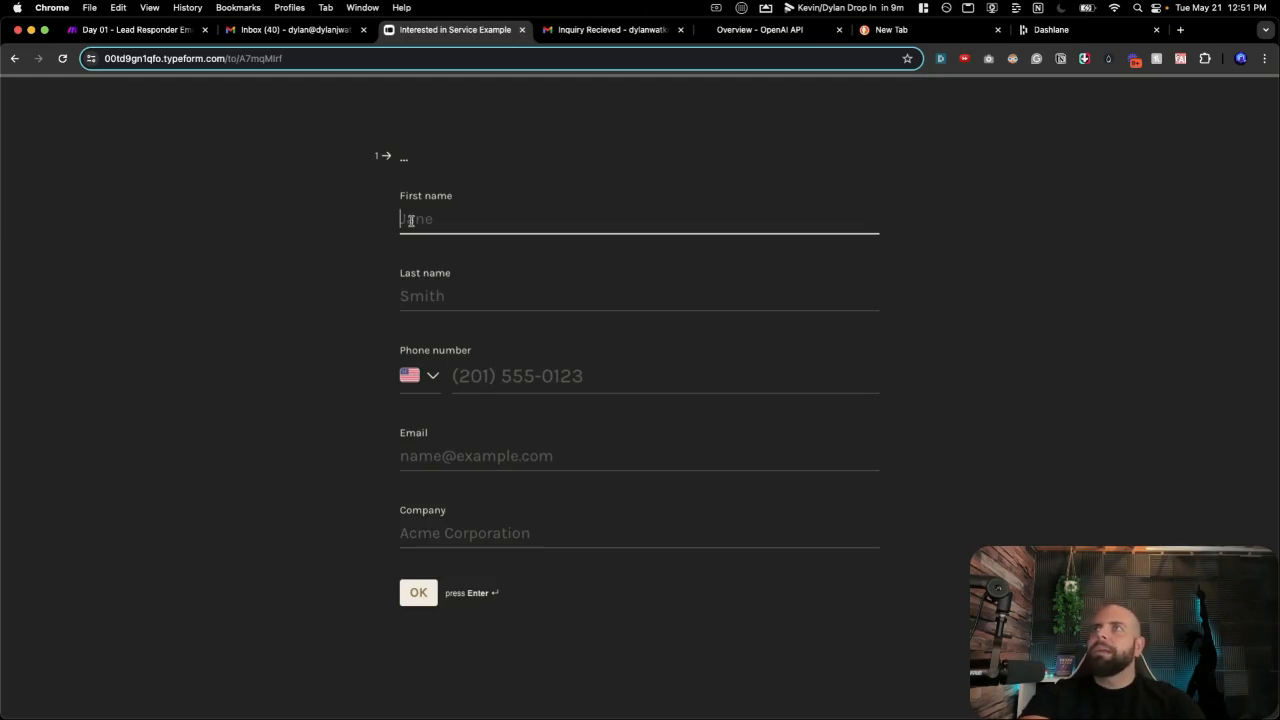
{"action": "type", "text": "Amy"}
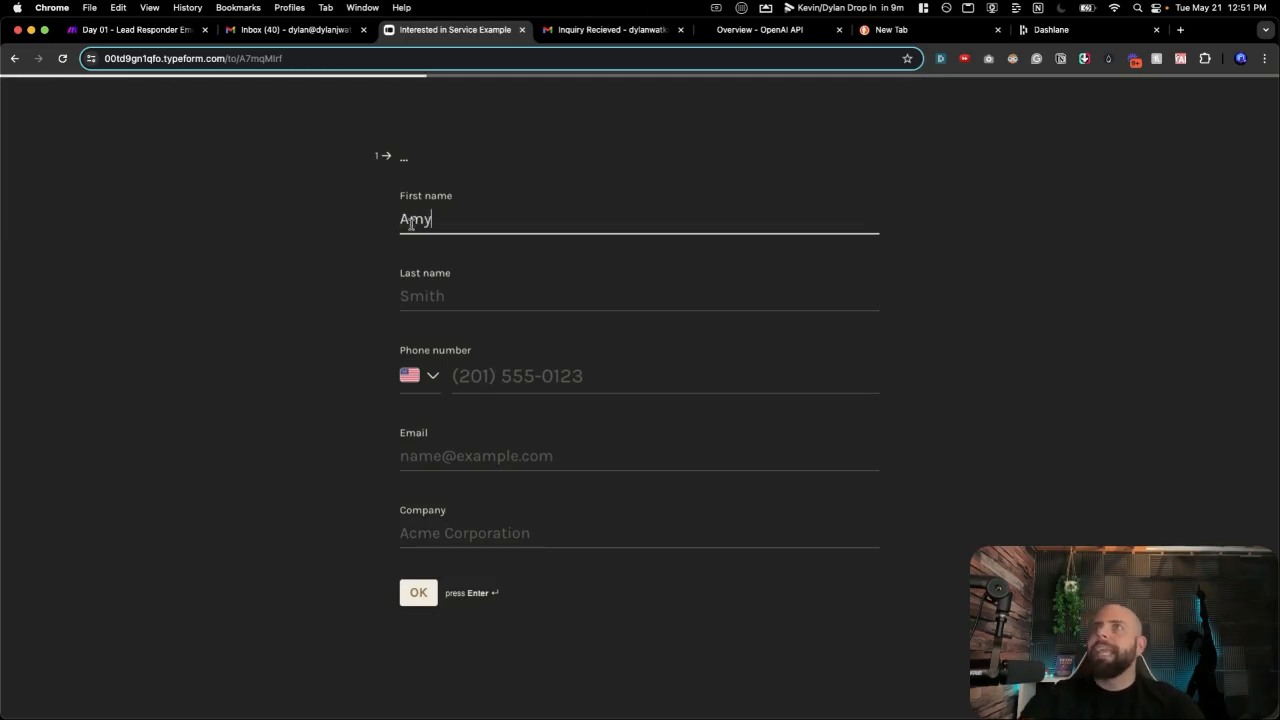
{"action": "left_click", "coordinate": [422, 293]}
{"action": "type", "text": "Smith"}
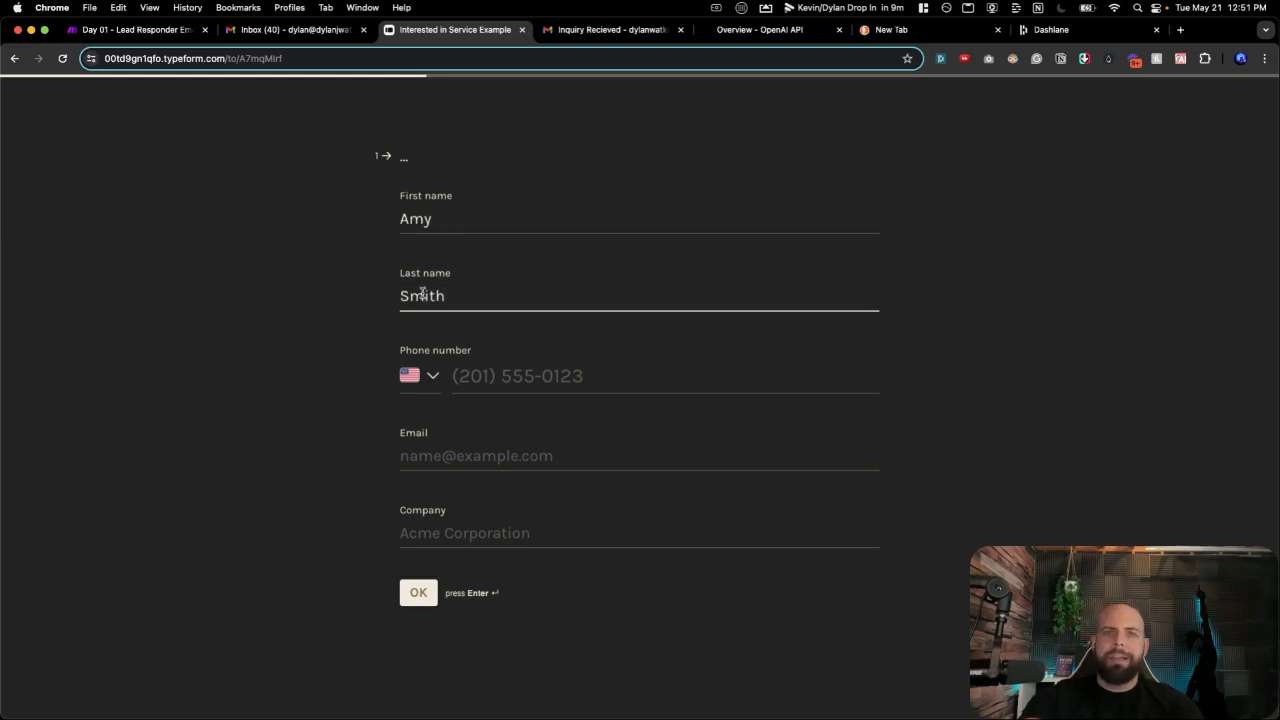
{"action": "left_click", "coordinate": [471, 382]}
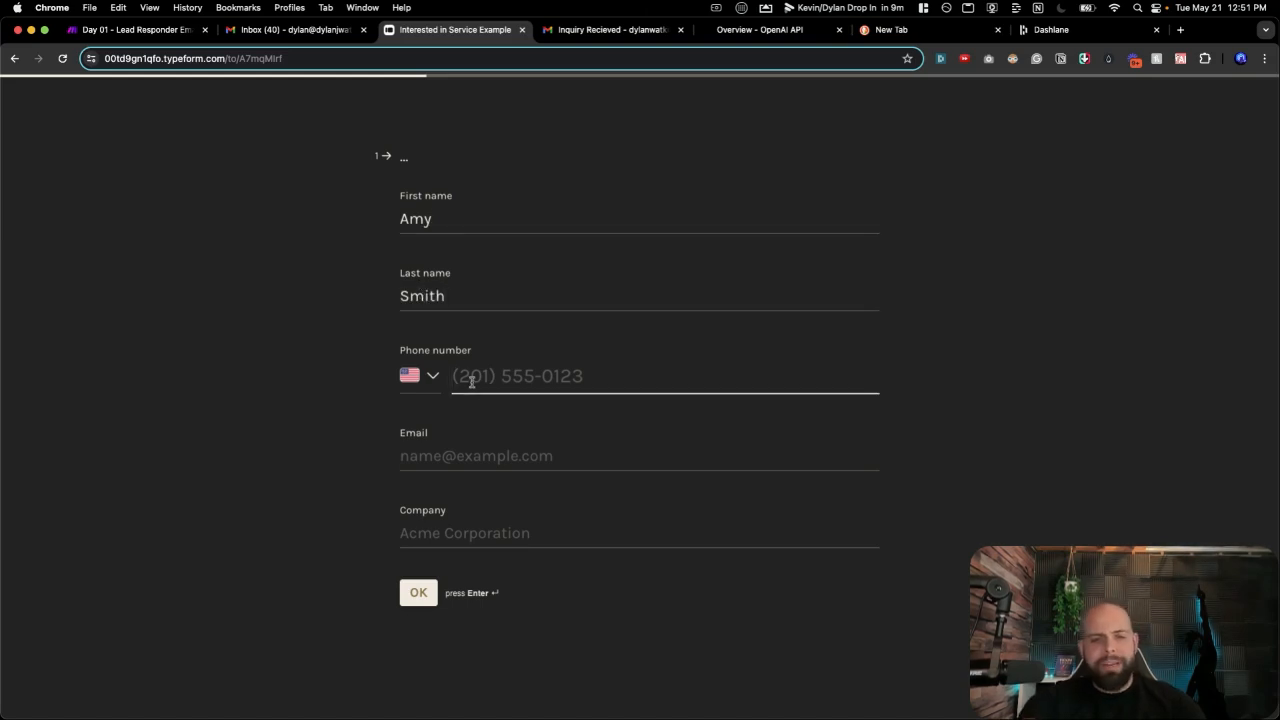
{"action": "type", "text": "714) 555-555"}
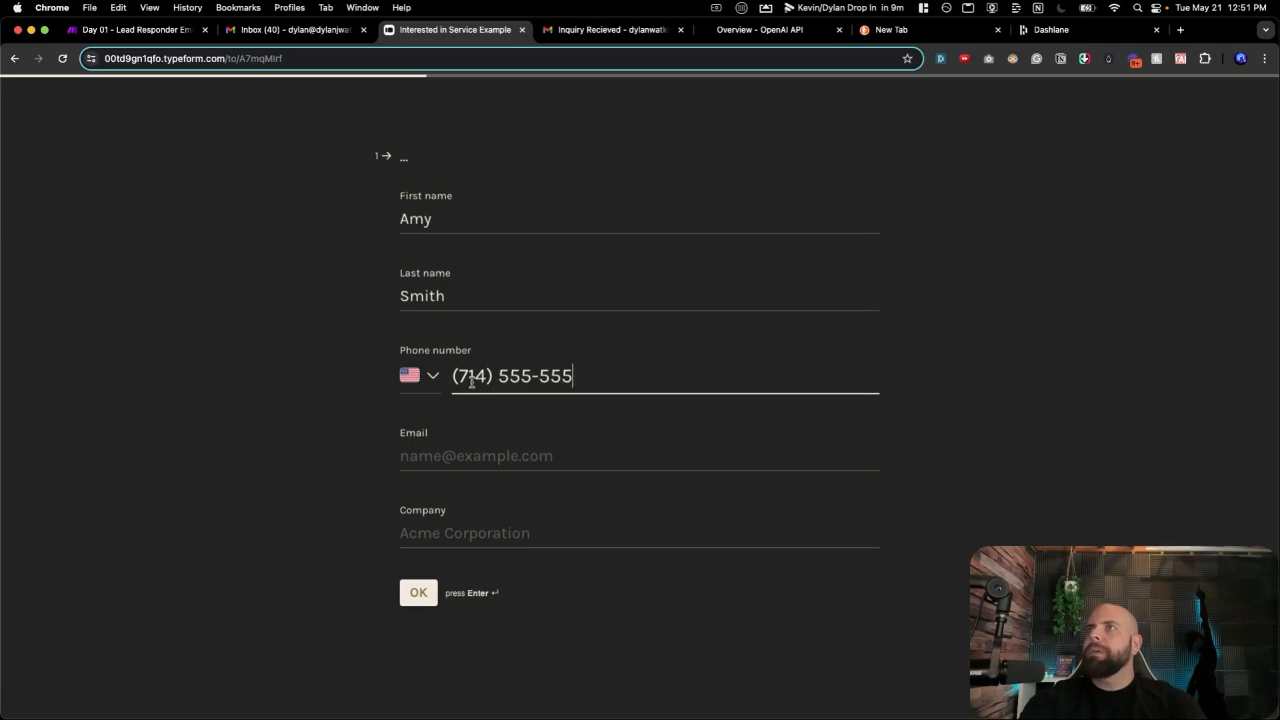
{"action": "type", "text": "5"}
{"action": "left_click", "coordinate": [475, 461]}
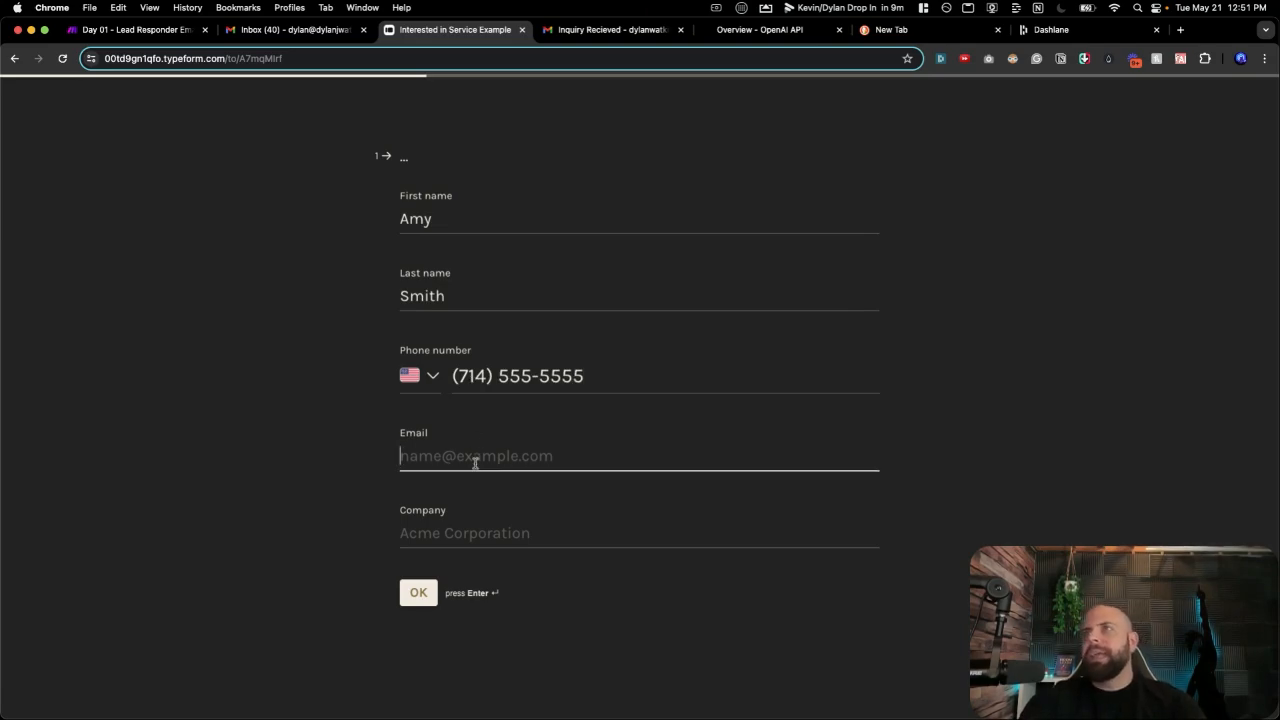
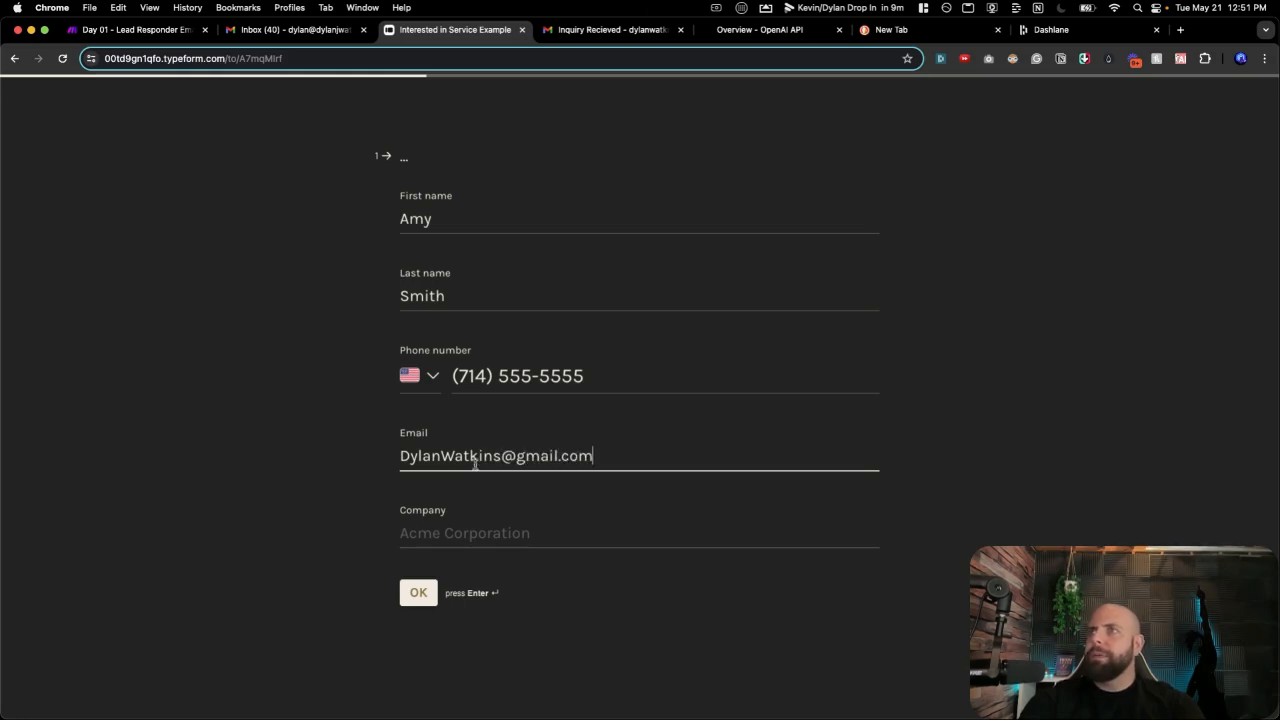
{"action": "left_click", "coordinate": [457, 540]}
{"action": "type", "text": "Amy"}
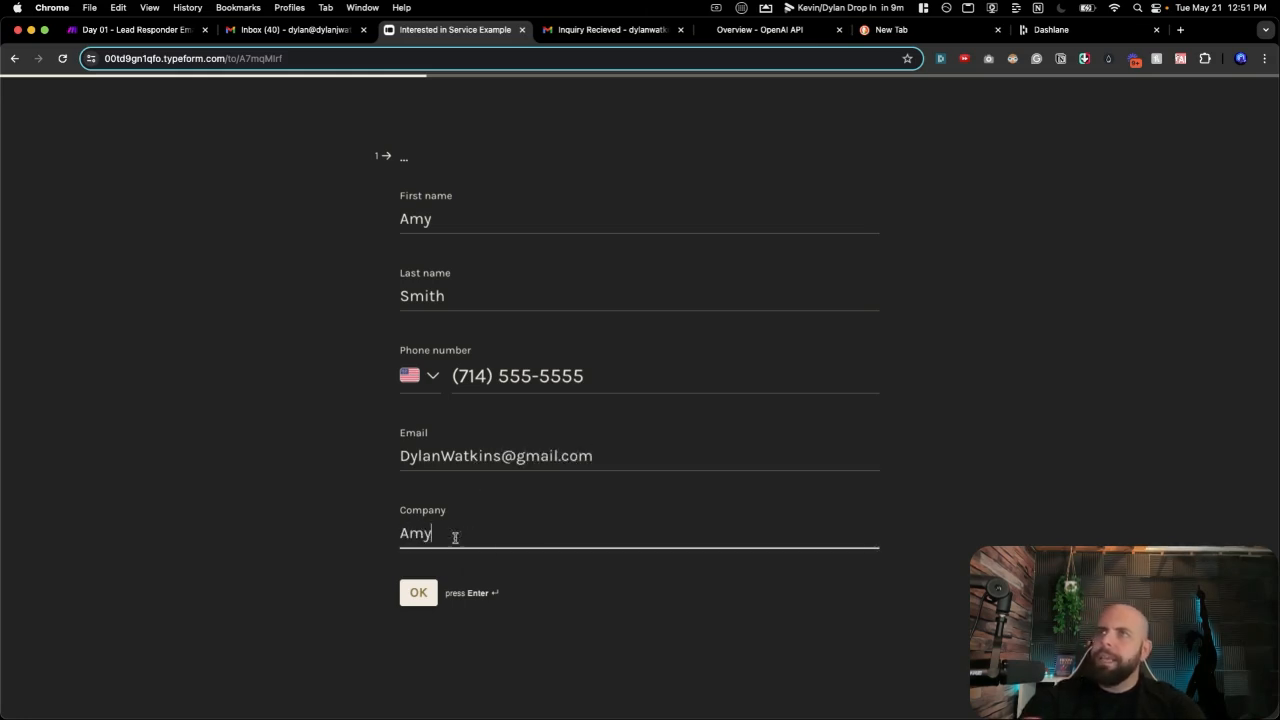
{"action": "type", "text": " Super Corp"}
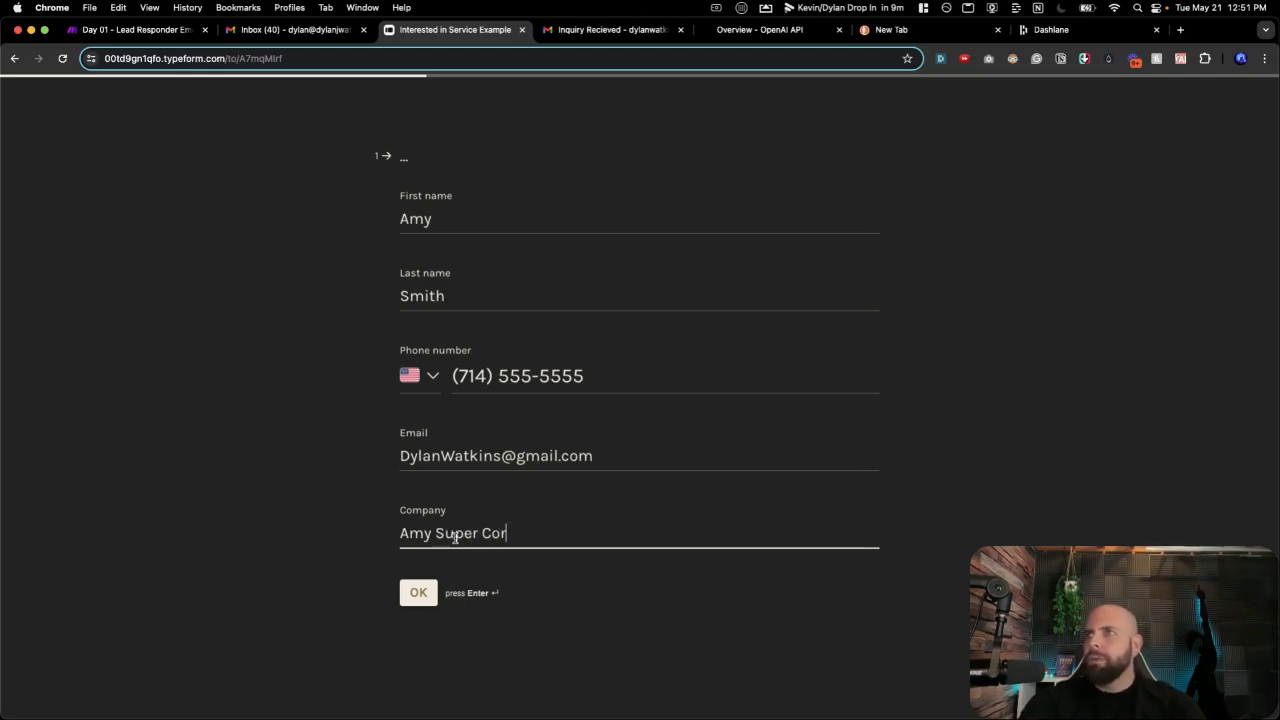
Choose the Low ticket $97 service and an ASAP start, submit, and return to Make.
{"action": "left_click", "coordinate": [418, 592]}
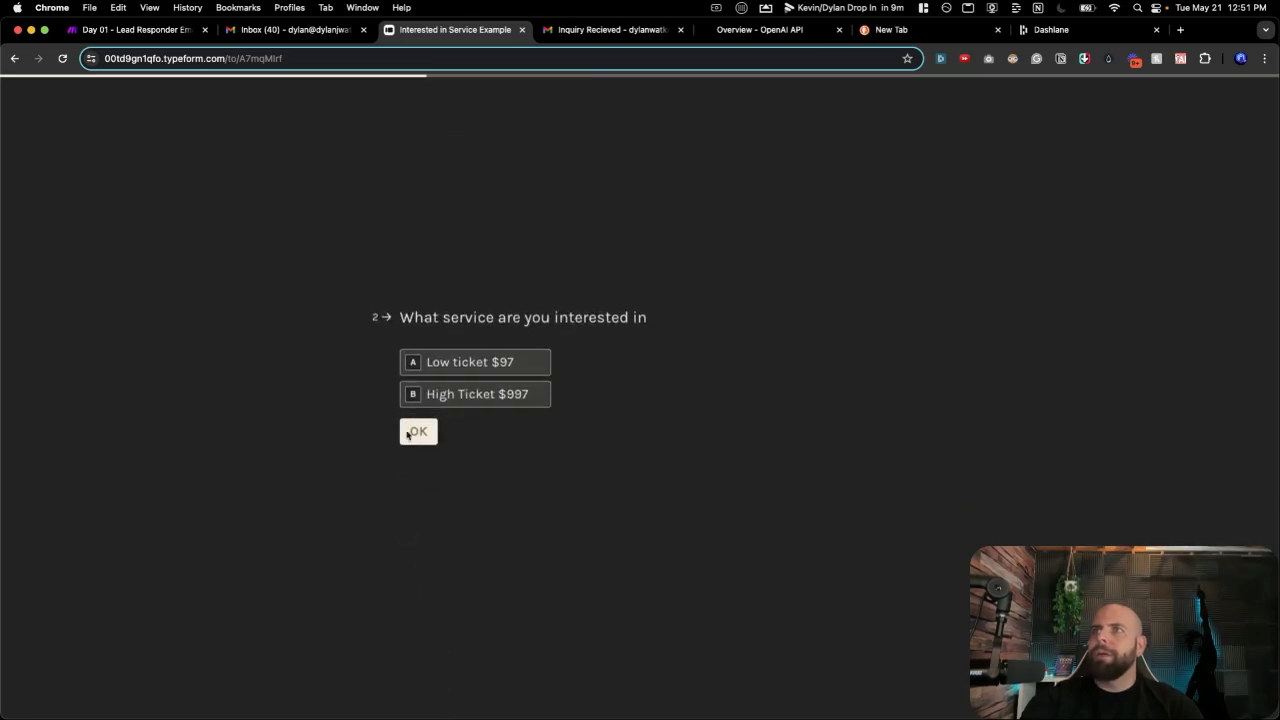
{"action": "left_click", "coordinate": [411, 370]}
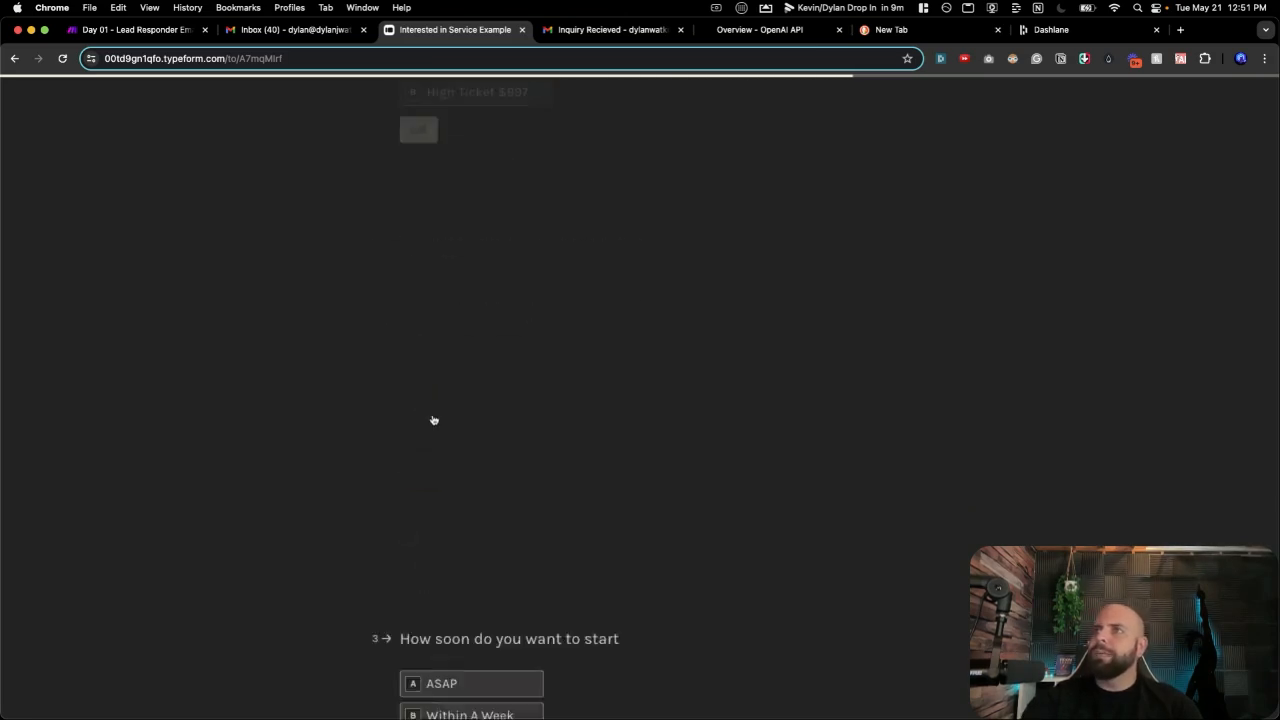
{"action": "left_click", "coordinate": [412, 345]}
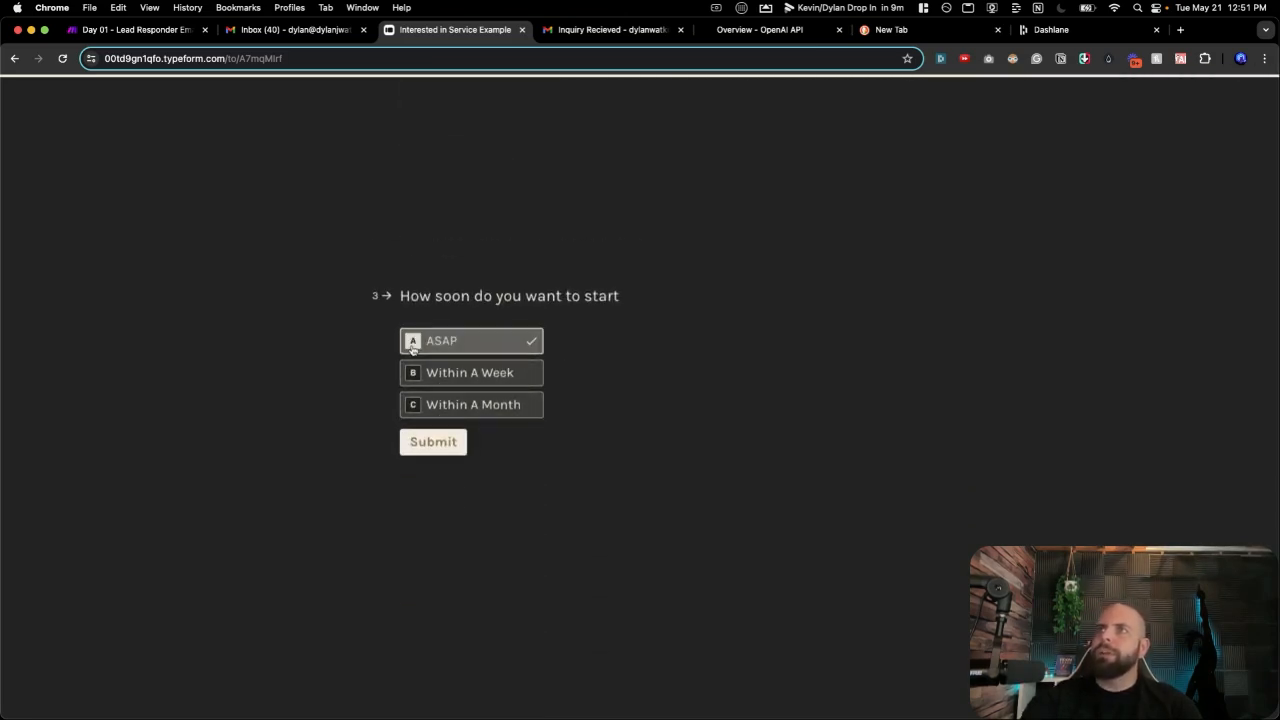
{"action": "left_click", "coordinate": [430, 442]}
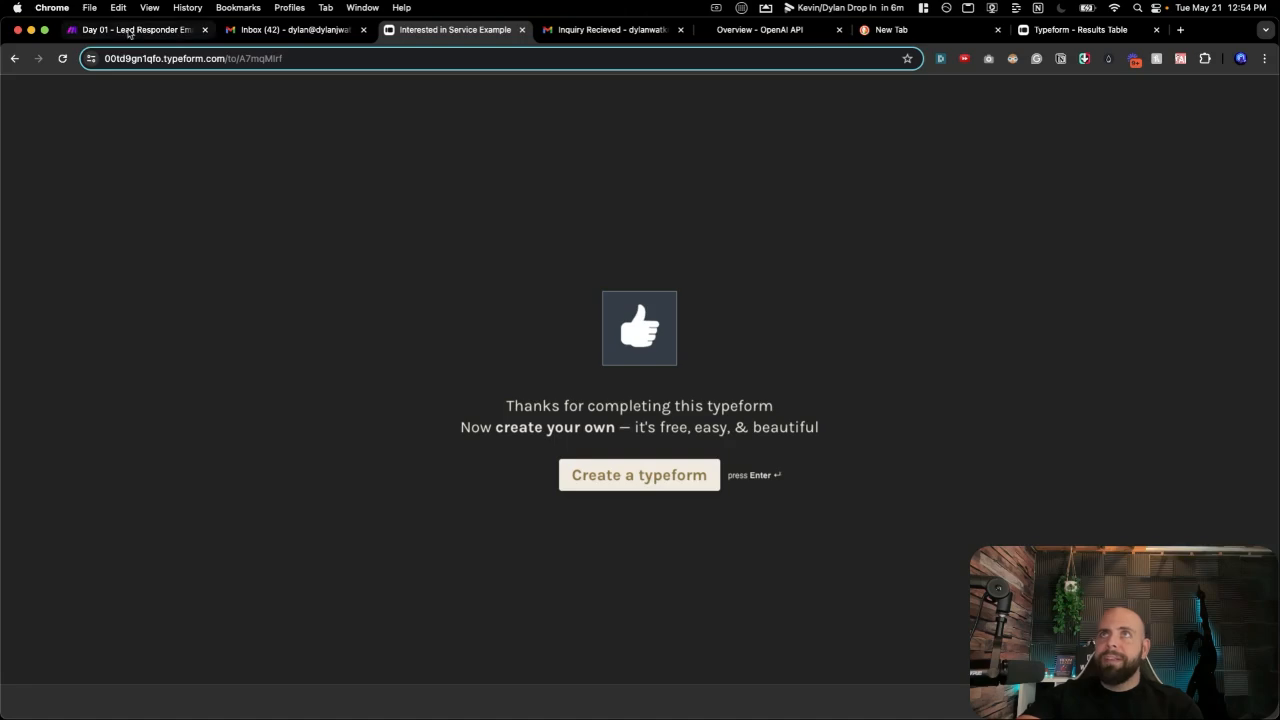
{"action": "left_click", "coordinate": [127, 29]}
Set the Email trigger to start from the newest Lead Form Filled Out email.
{"action": "right_click", "coordinate": [321, 326]}
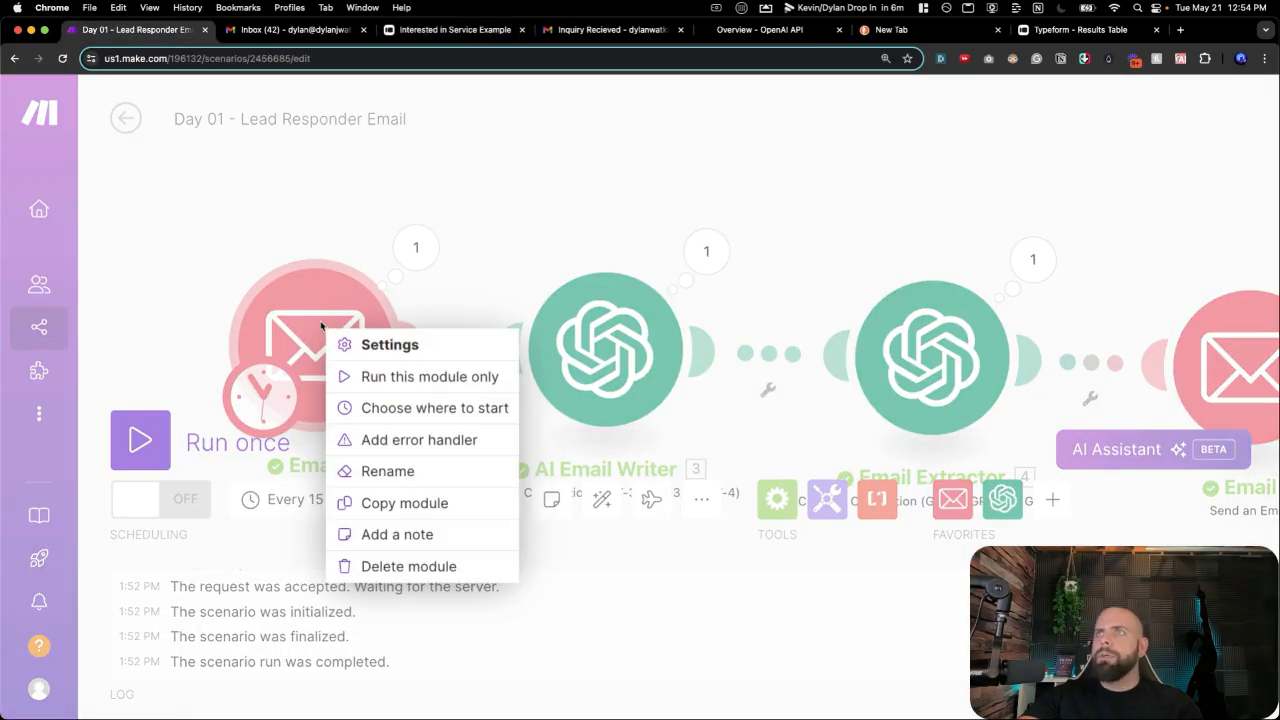
{"action": "left_click", "coordinate": [368, 412]}
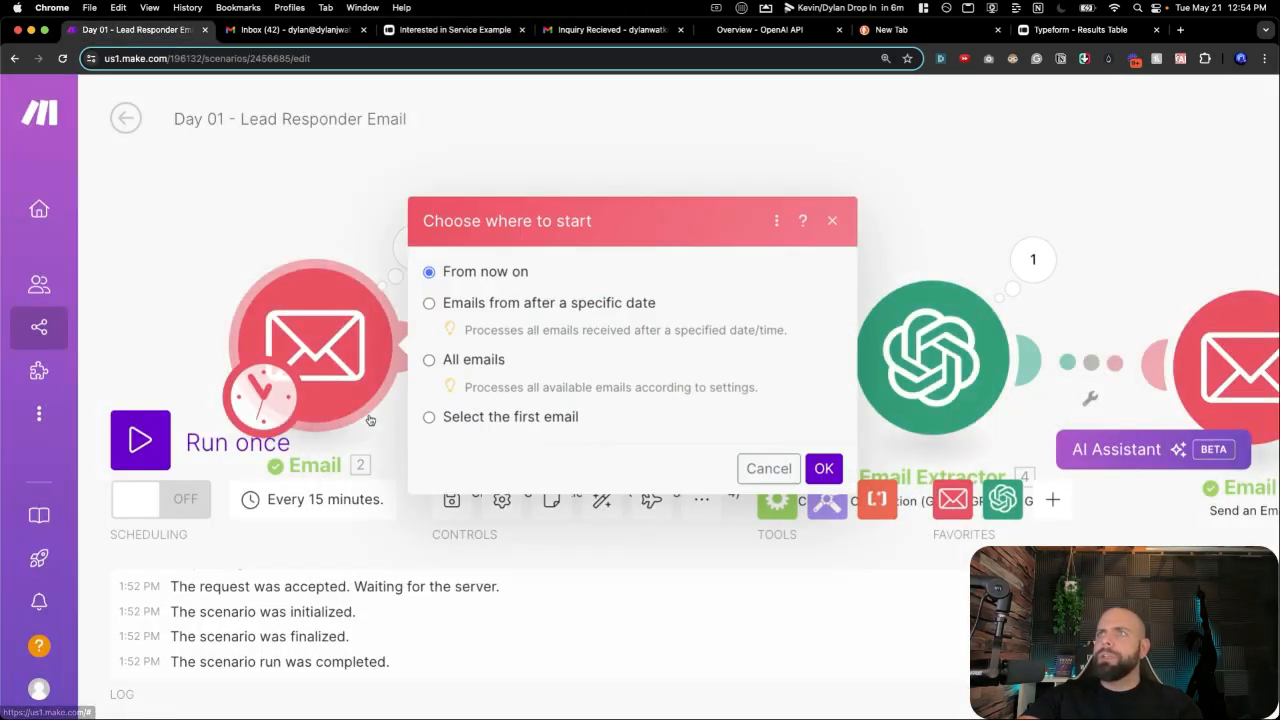
{"action": "left_click", "coordinate": [429, 417]}
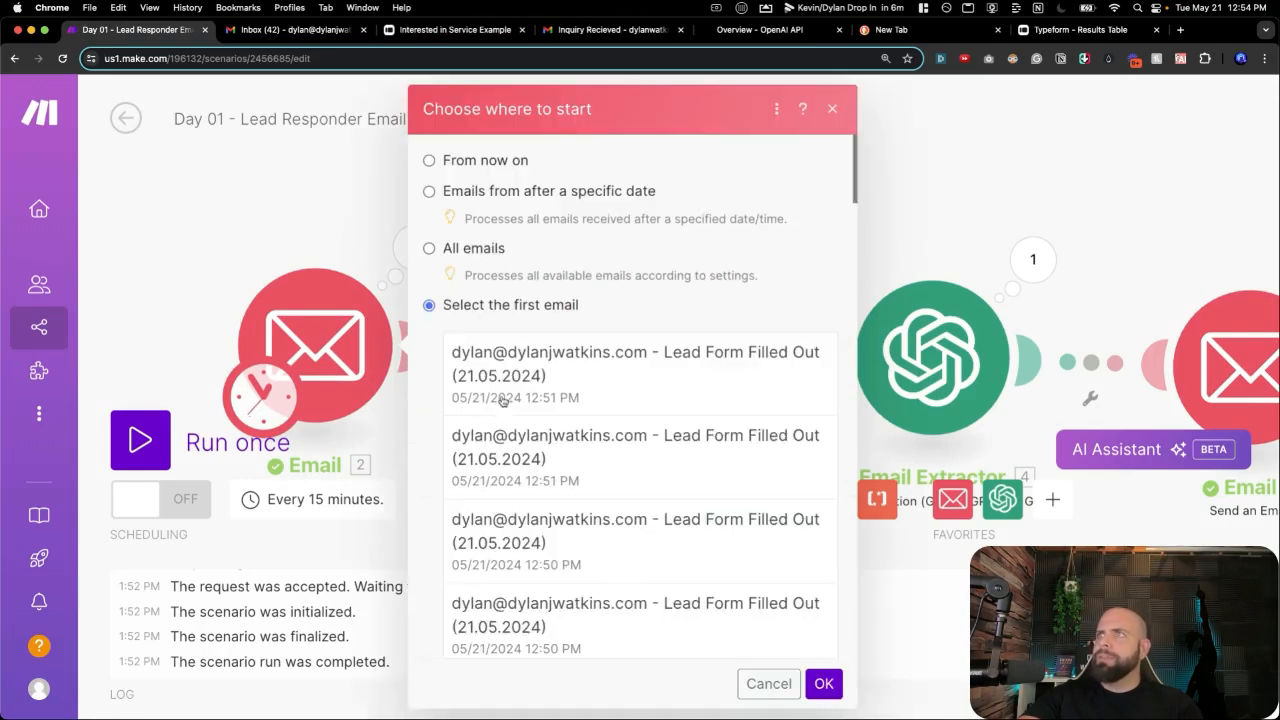
{"action": "left_click", "coordinate": [539, 365]}
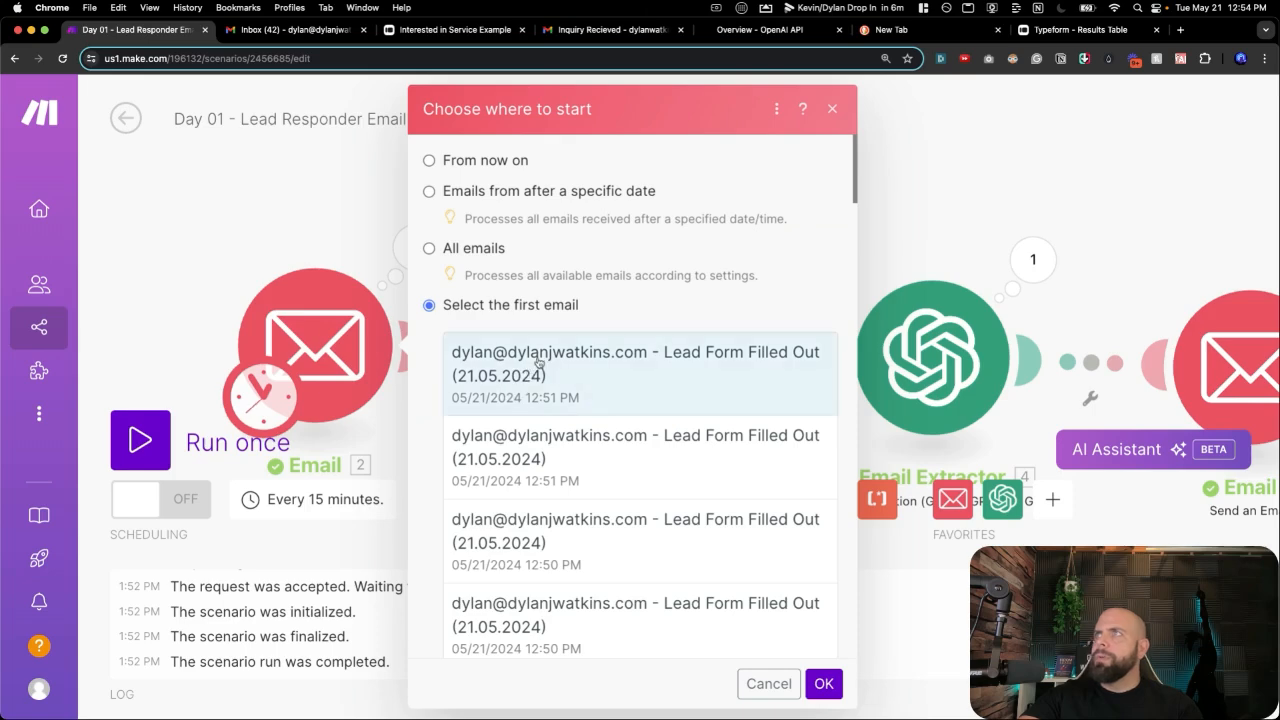
{"action": "left_click", "coordinate": [820, 682]}
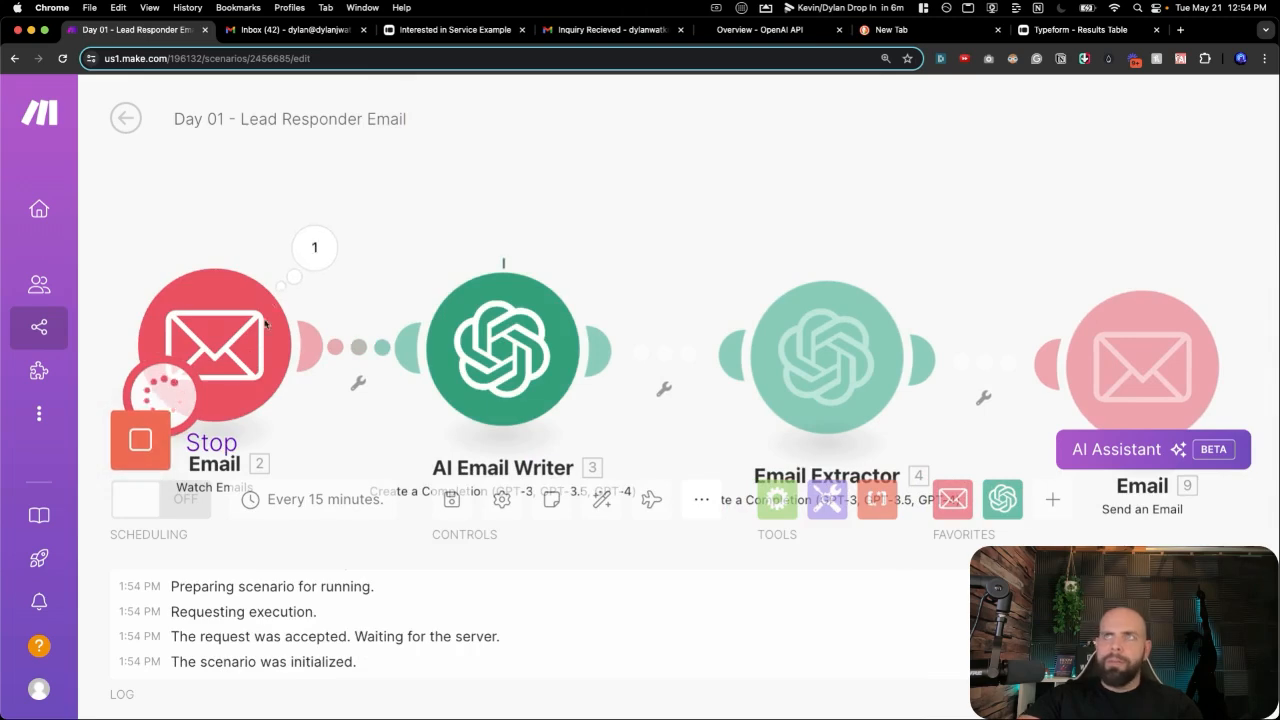
Inspect the trigger's output bundle, then check the reply that arrived in Gmail.
{"action": "left_click", "coordinate": [314, 248]}
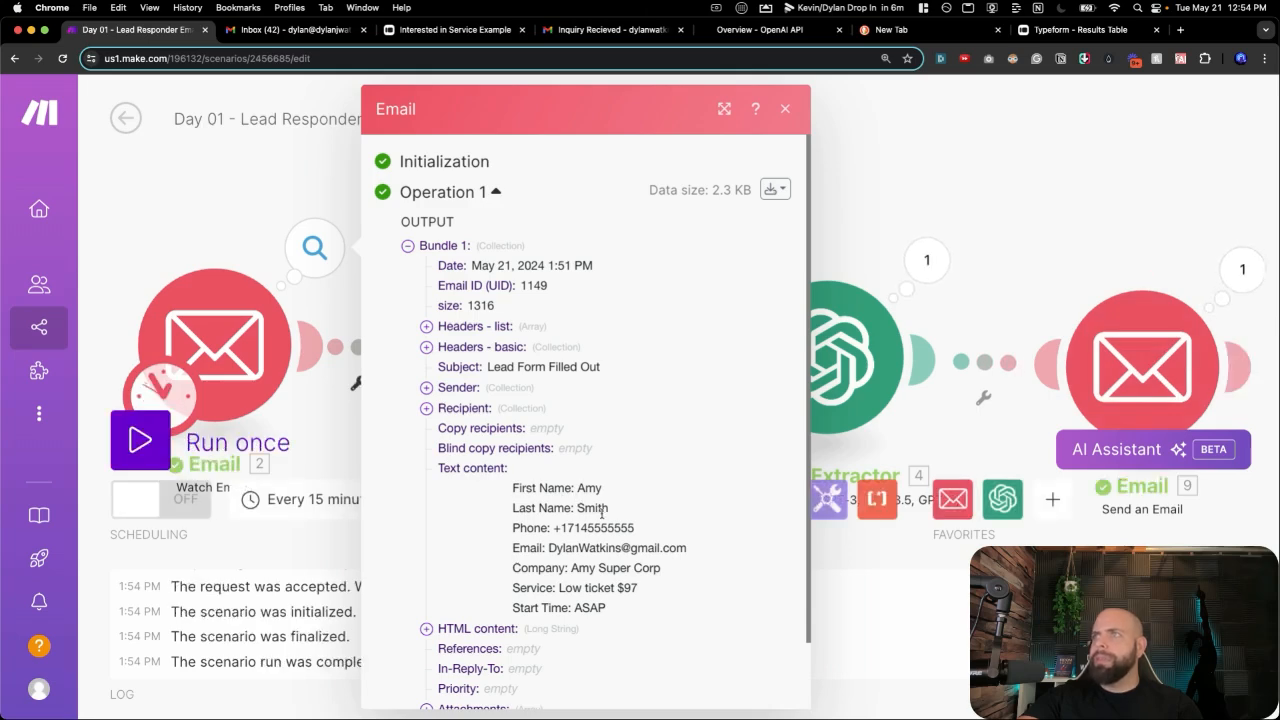
{"action": "left_click", "coordinate": [836, 237]}
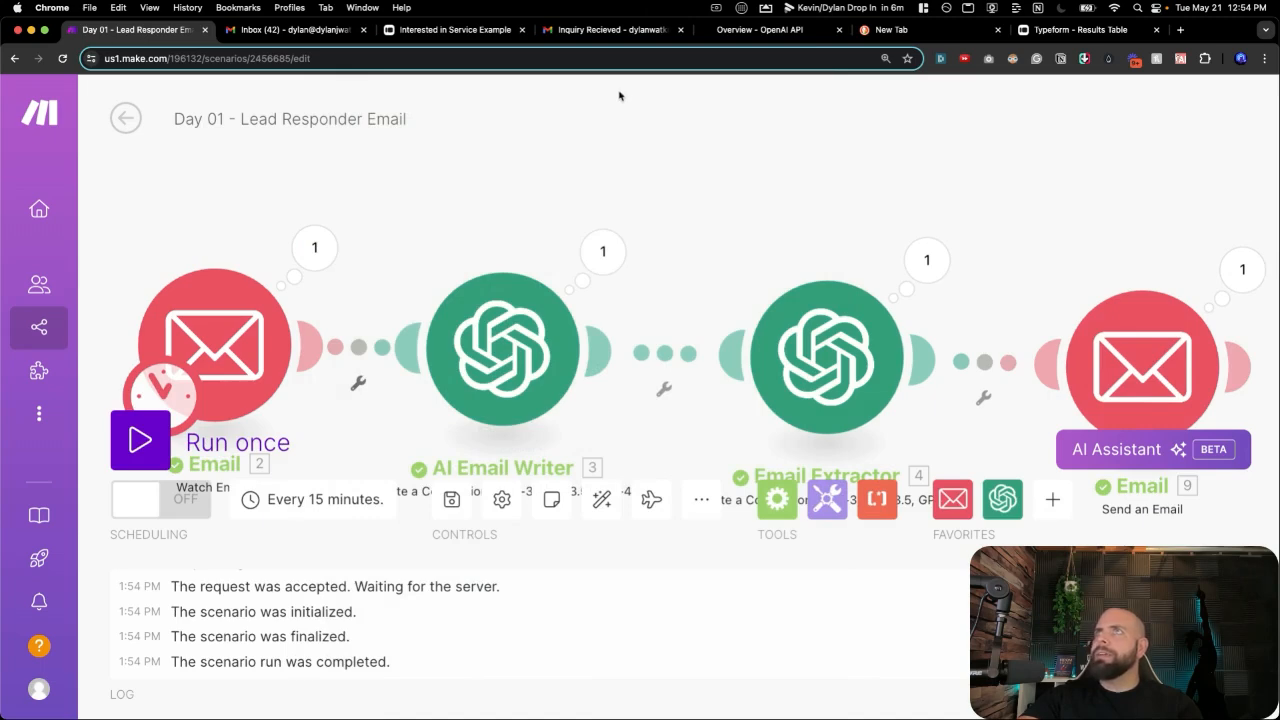
{"action": "left_click", "coordinate": [590, 37]}
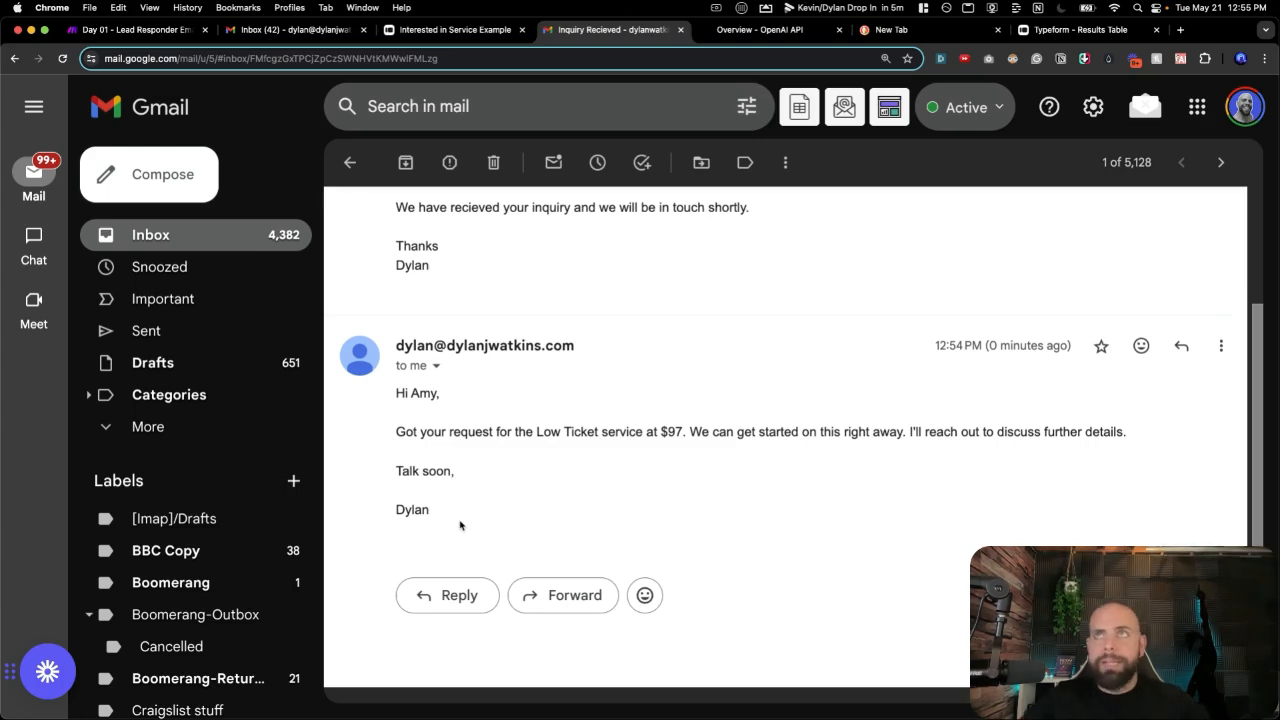
Back in Make, switch scheduling ON so the scenario runs every 15 minutes.
{"action": "key", "text": "super+1"}
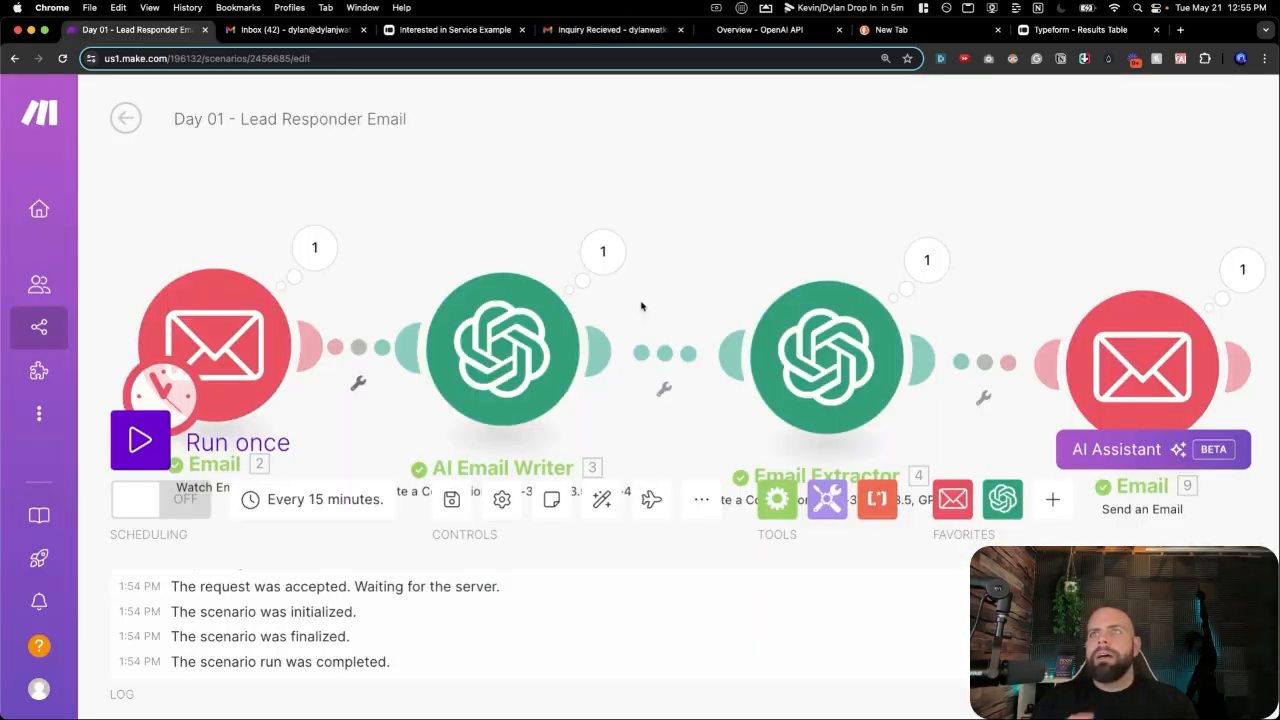
{"action": "left_click", "coordinate": [145, 512]}
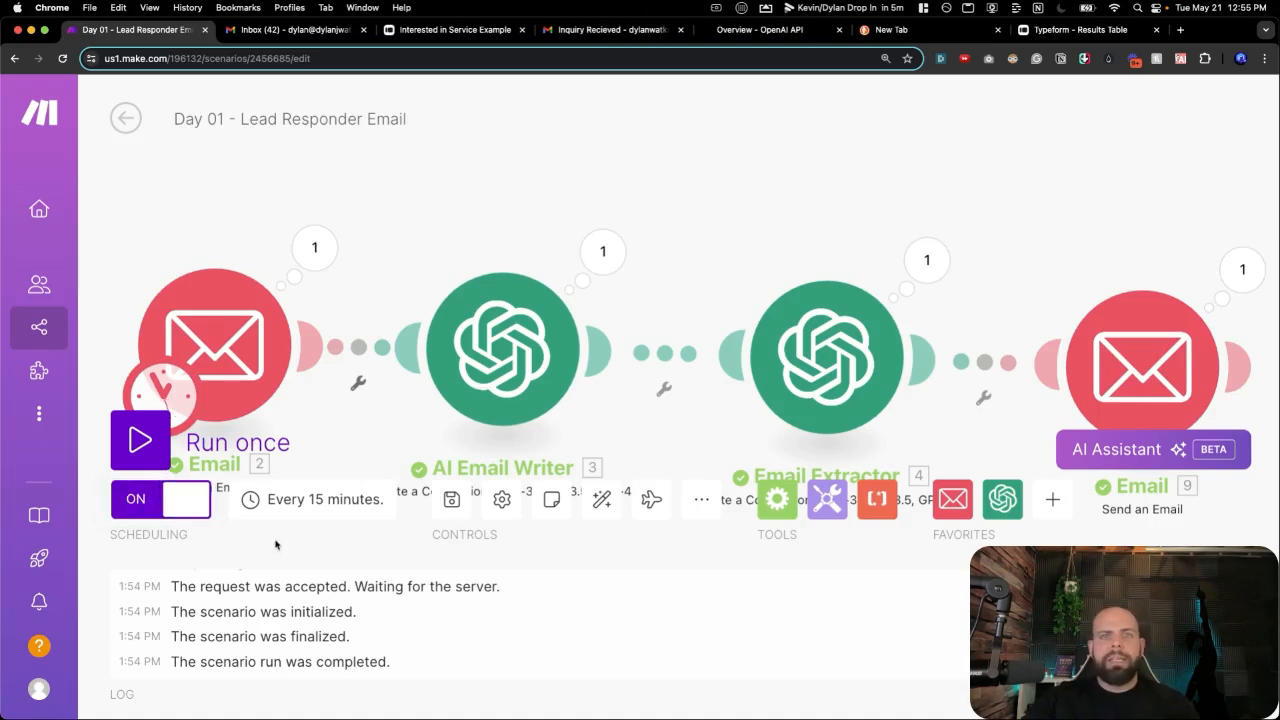